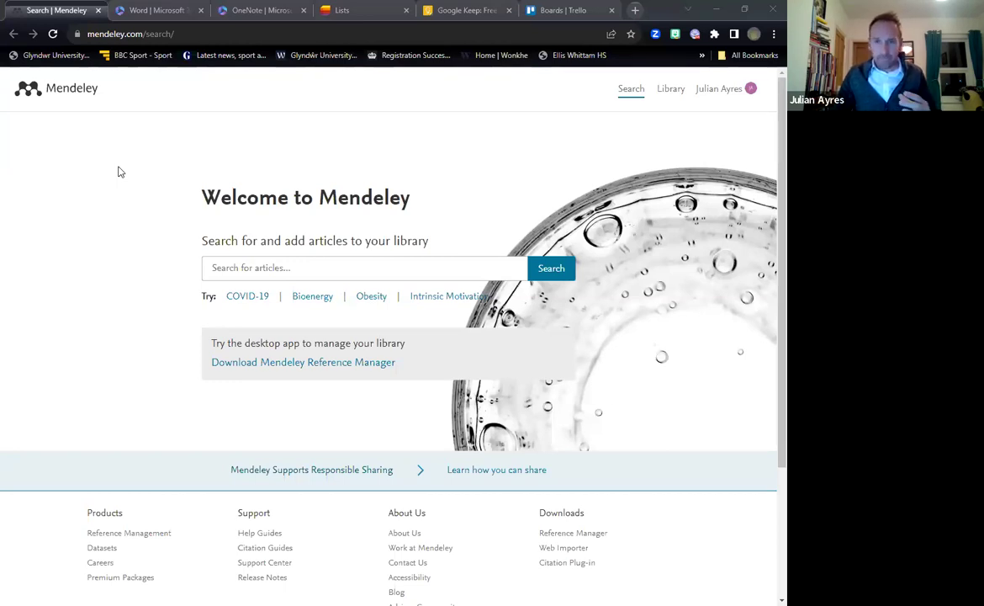
# Open the Mendeley library and search Google in a new tab for "motivation in the classroom pdf"
pyautogui.click(673, 89)
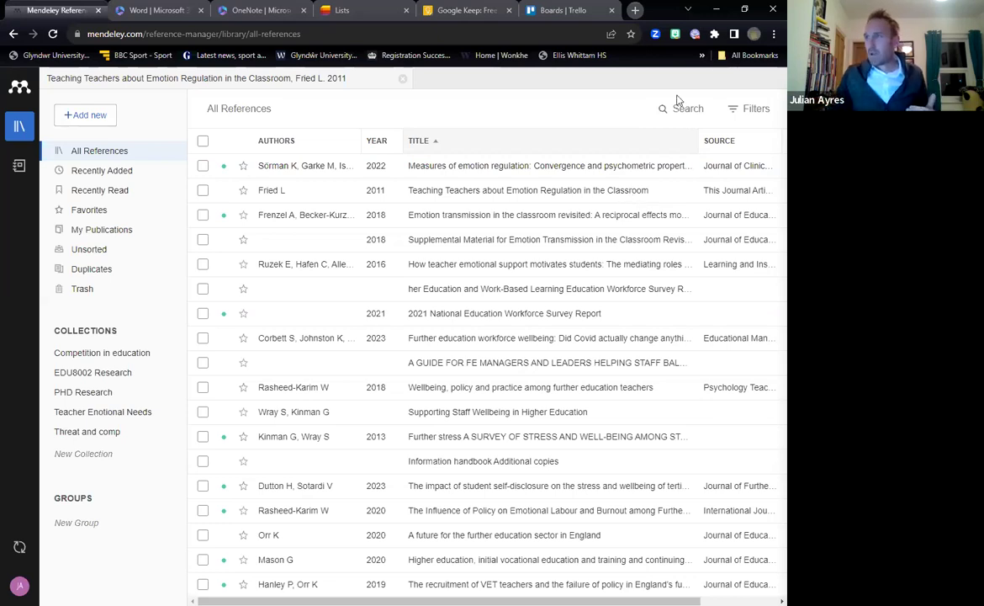
pyautogui.click(636, 10)
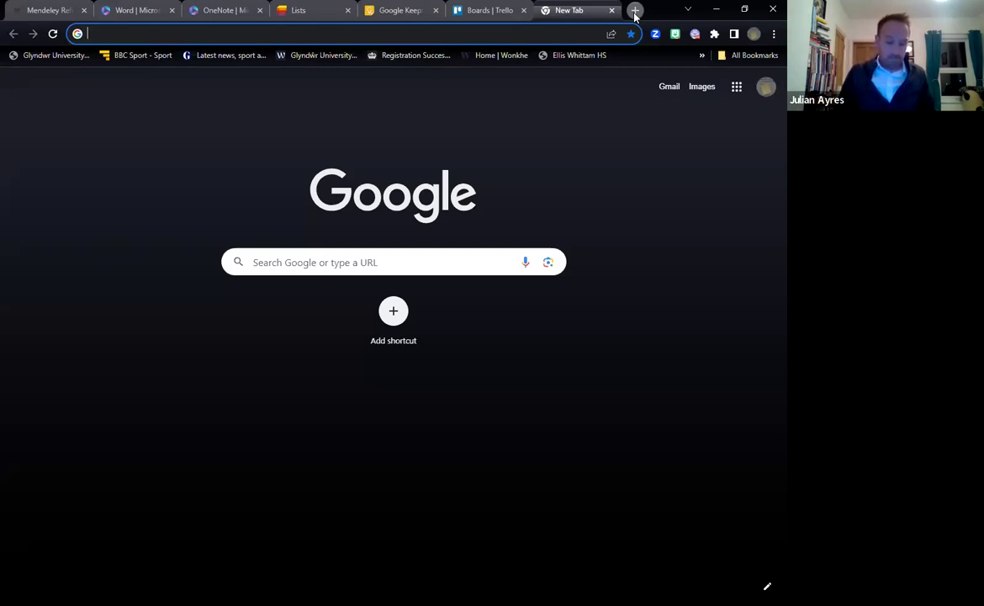
pyautogui.write('motivation i')
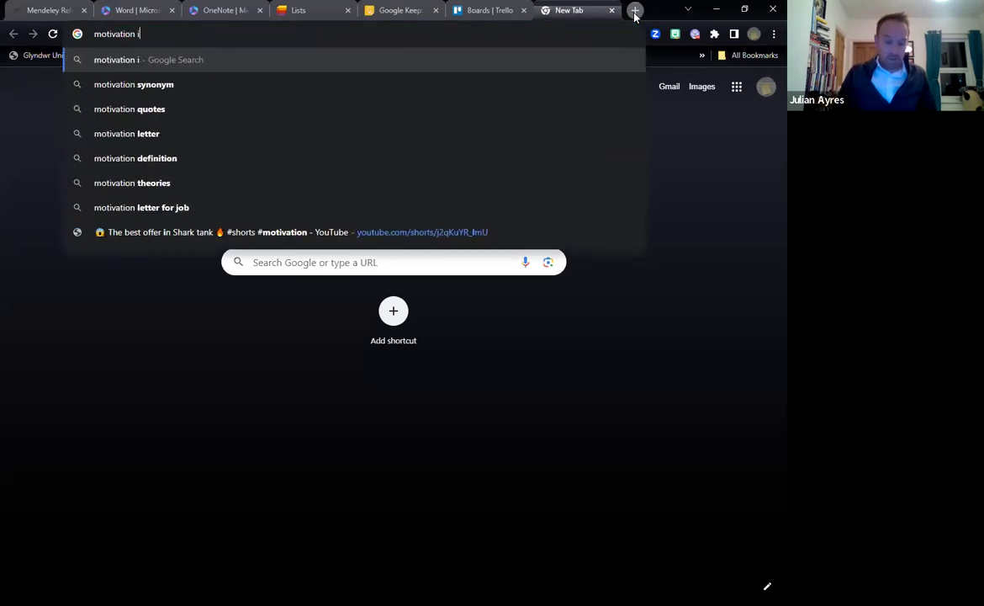
pyautogui.write('n the classroom ')
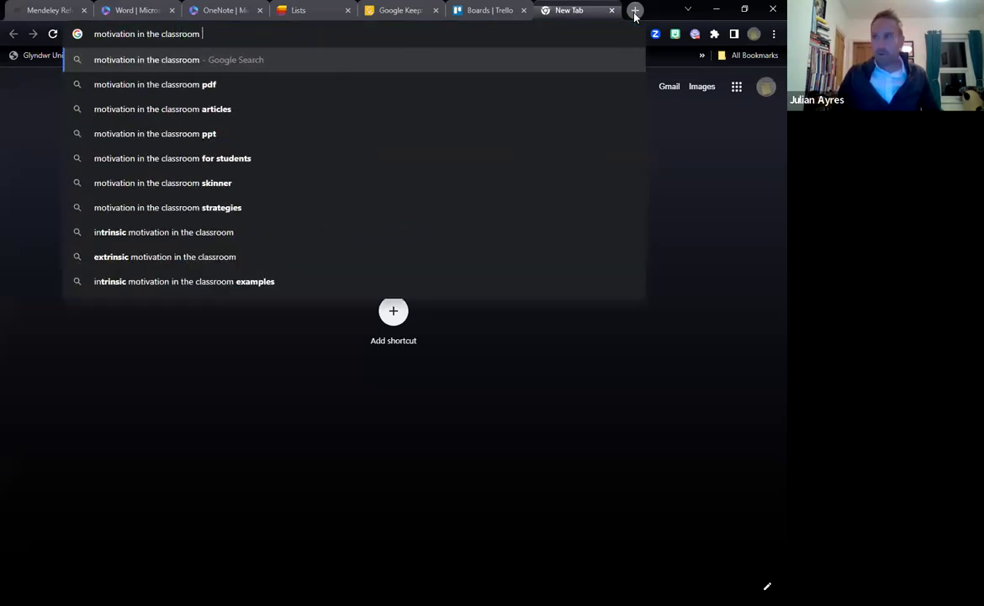
pyautogui.write('pdf')
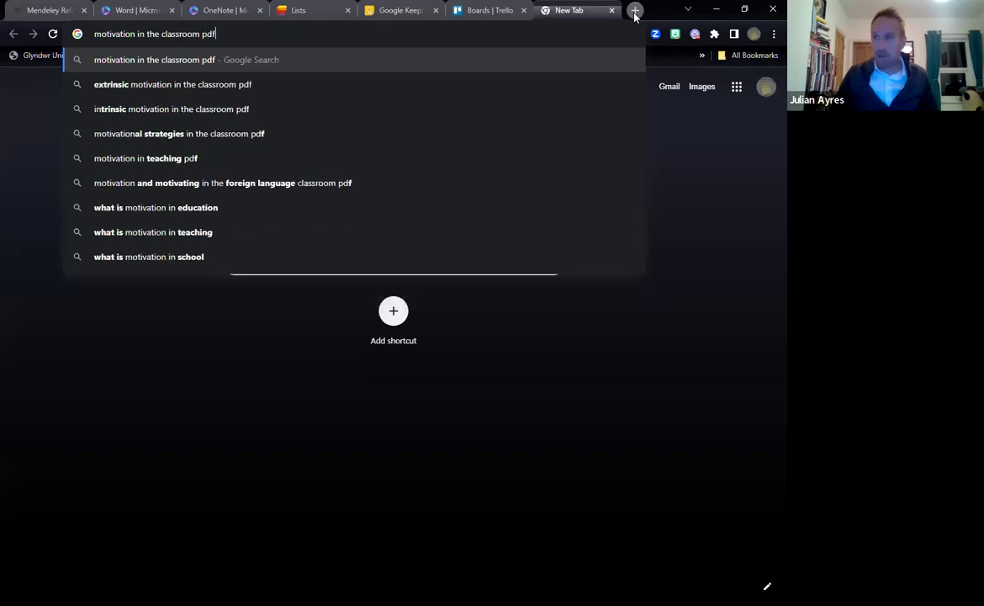
pyautogui.press('Return')
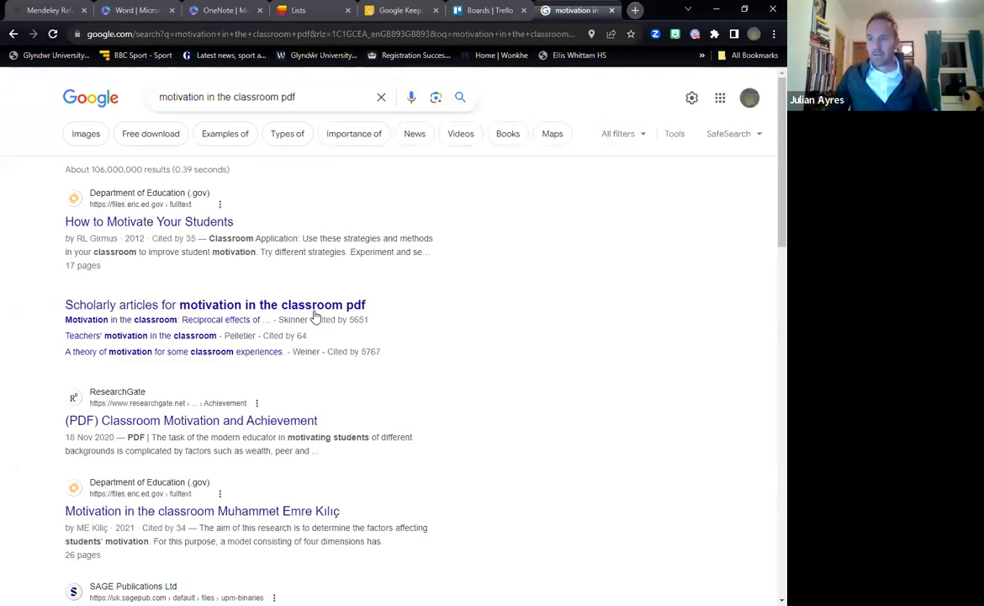
# Open the "How to Motivate Your Students" result and save its PDF to the Desktop as ED534566
pyautogui.scroll(-3, 227, 262)
pyautogui.scroll(-6, 217, 360)
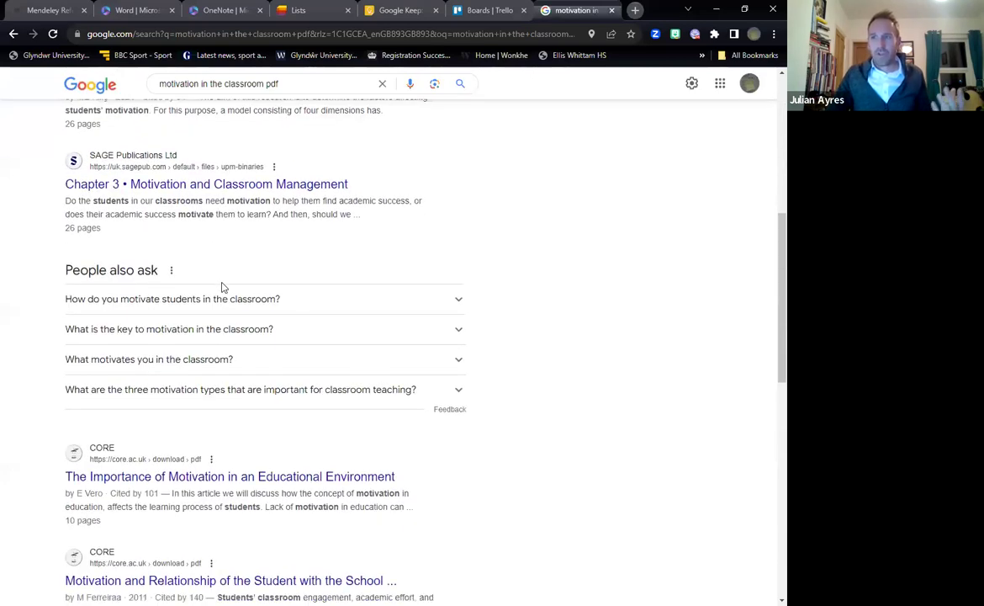
pyautogui.scroll(3, 230, 325)
pyautogui.scroll(6, 232, 324)
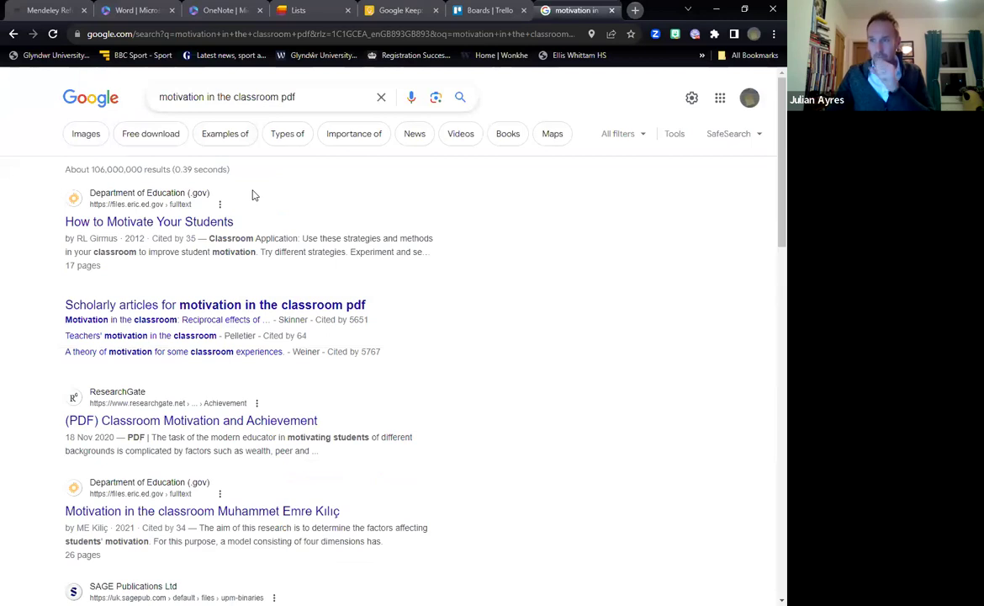
pyautogui.click(217, 223)
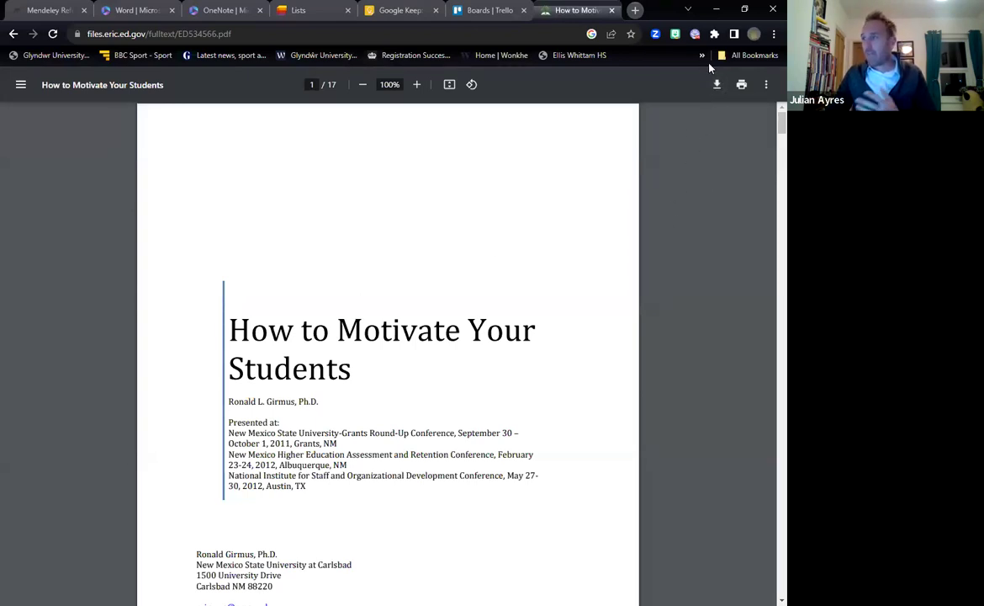
pyautogui.click(715, 93)
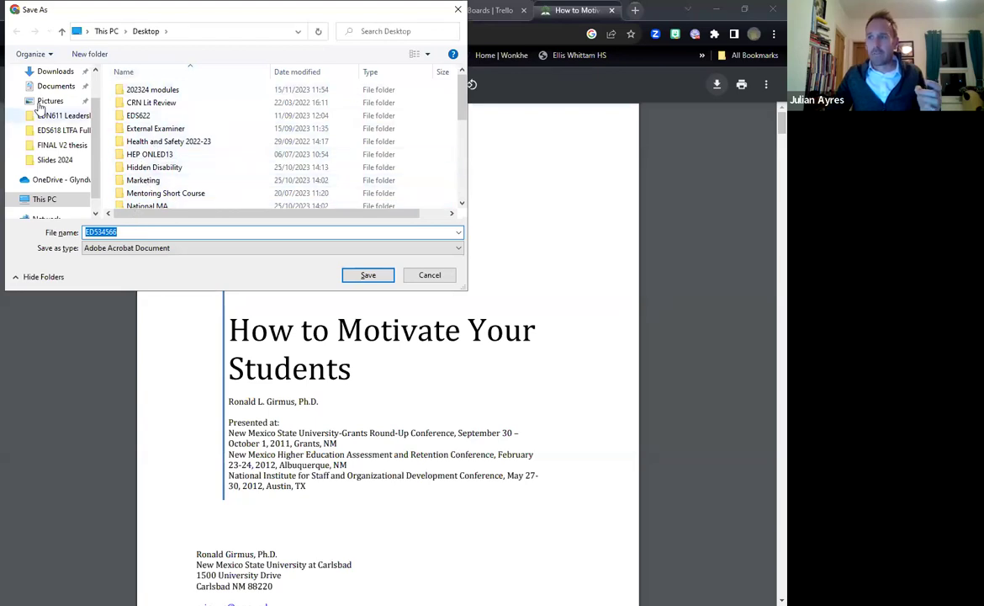
pyautogui.click(354, 279)
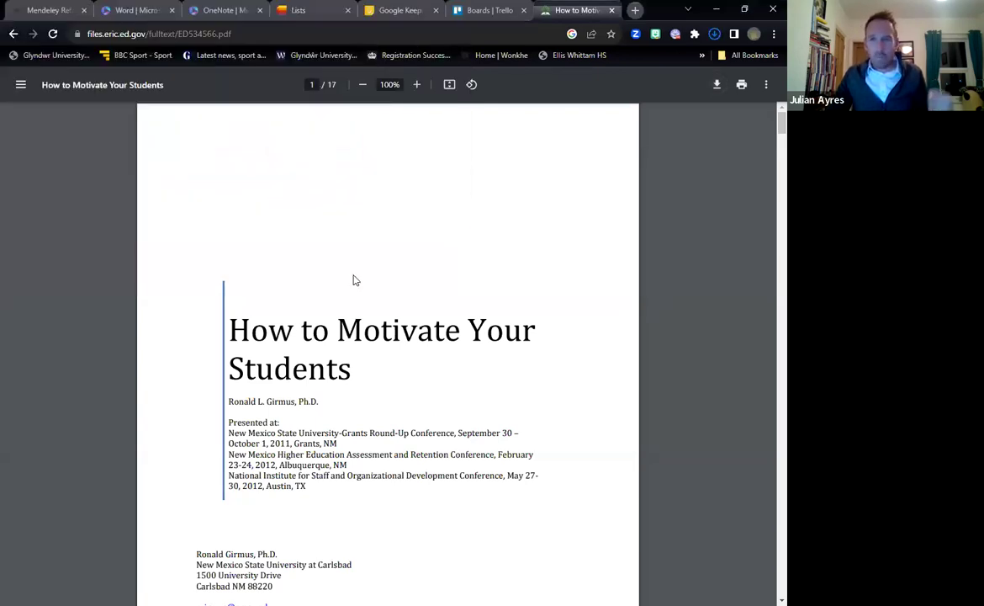
# Return to the Mendeley library and upload the downloaded ED534566.pdf into All References
pyautogui.click(48, 12)
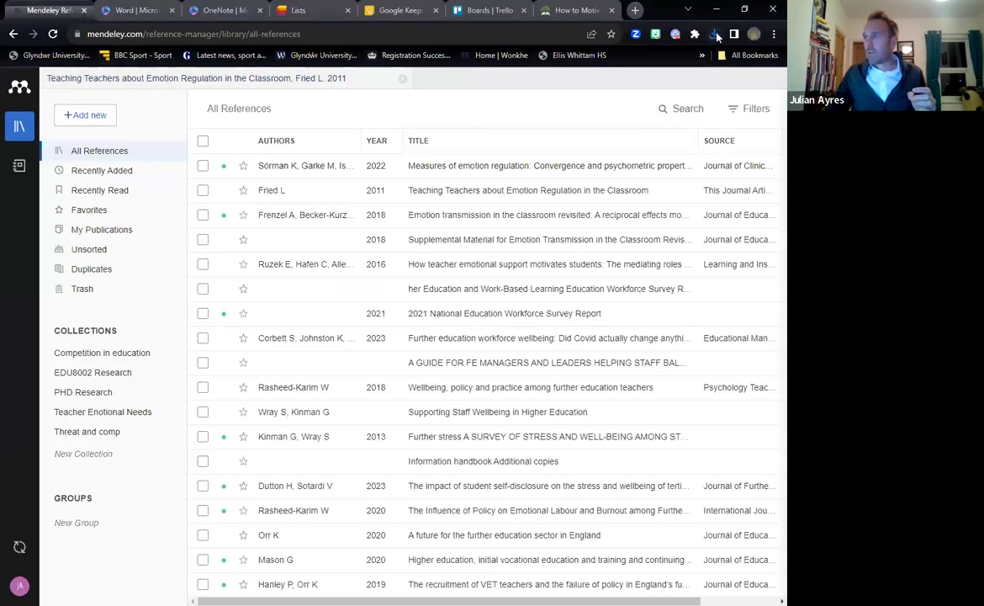
pyautogui.click(716, 36)
pyautogui.moveTo(588, 87); pyautogui.dragTo(447, 309)
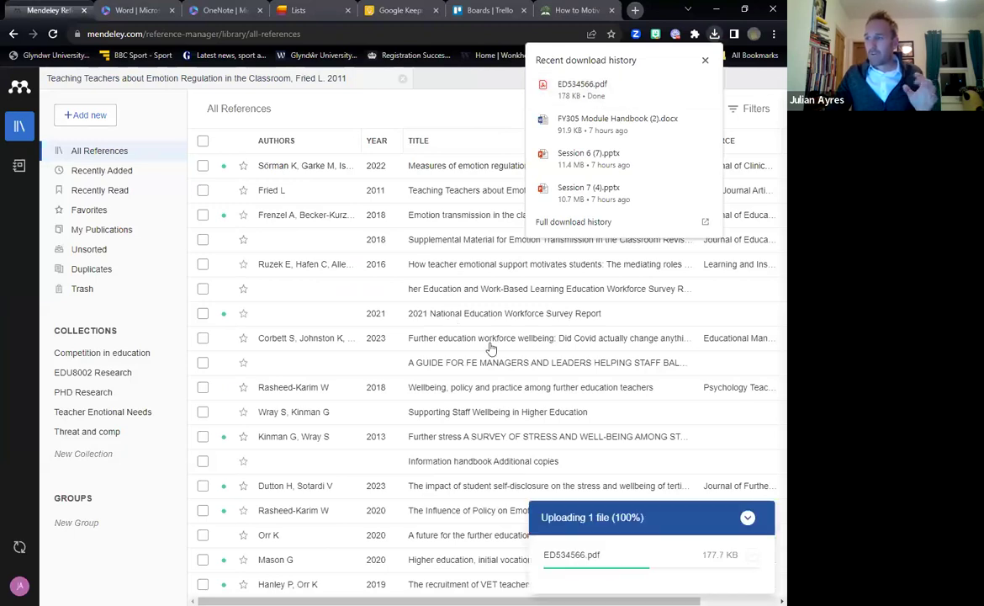
pyautogui.click(472, 101)
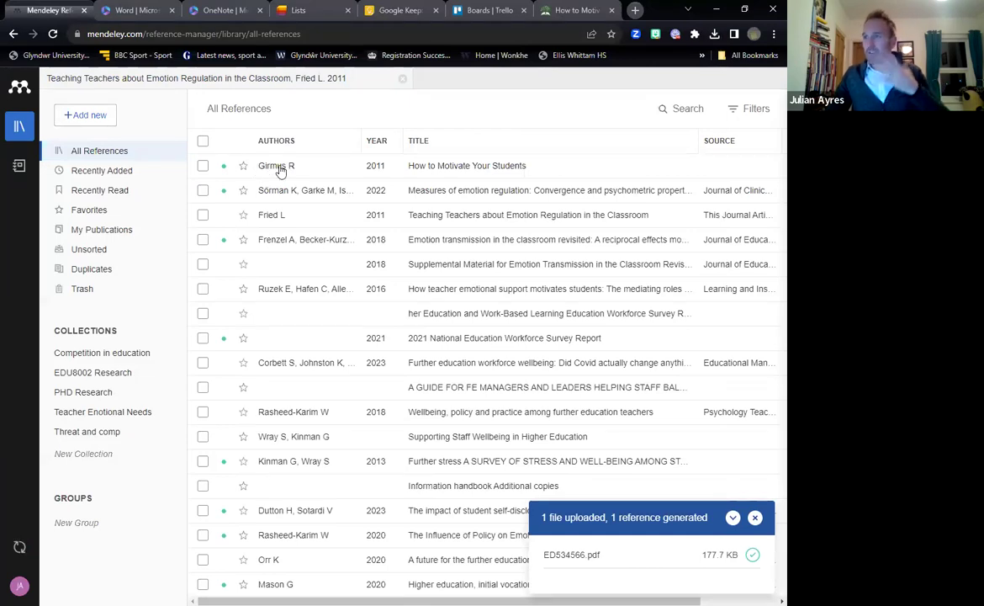
# Open the "How to Motivate Your Students" reference in the reader and close the "Teaching Teachers about Emotion Regulation in the Classroom" document
pyautogui.doubleClick(468, 166)
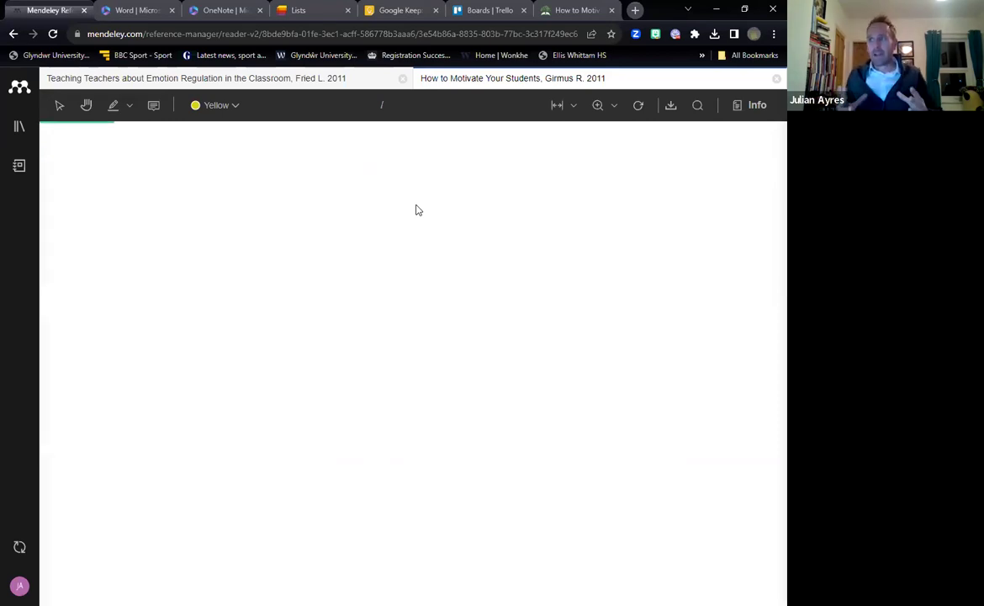
pyautogui.scroll(-4, 432, 278)
pyautogui.scroll(-15, 432, 291)
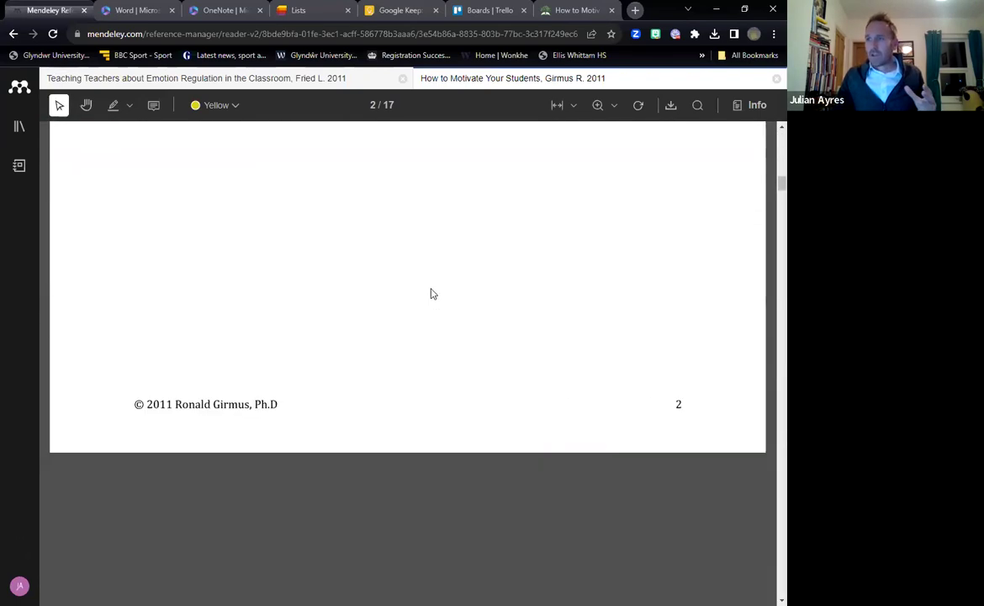
pyautogui.scroll(-5, 432, 292)
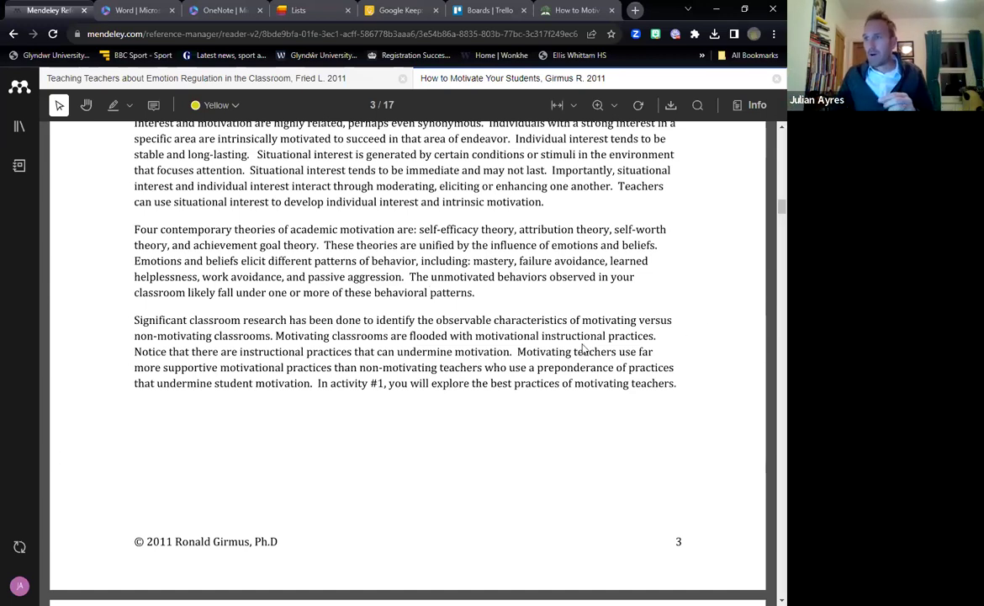
pyautogui.scroll(6, 574, 352)
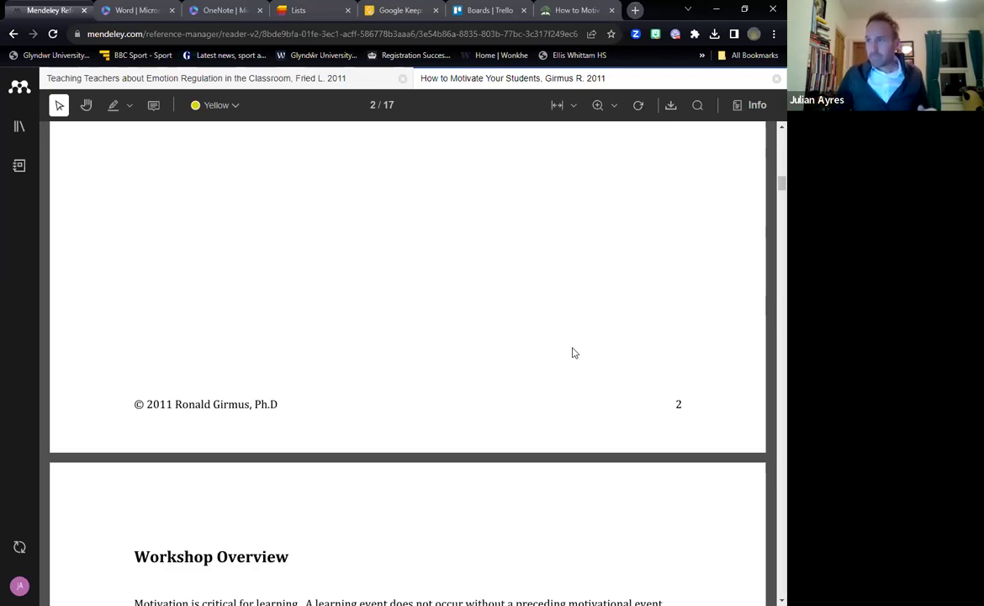
pyautogui.scroll(10, 572, 353)
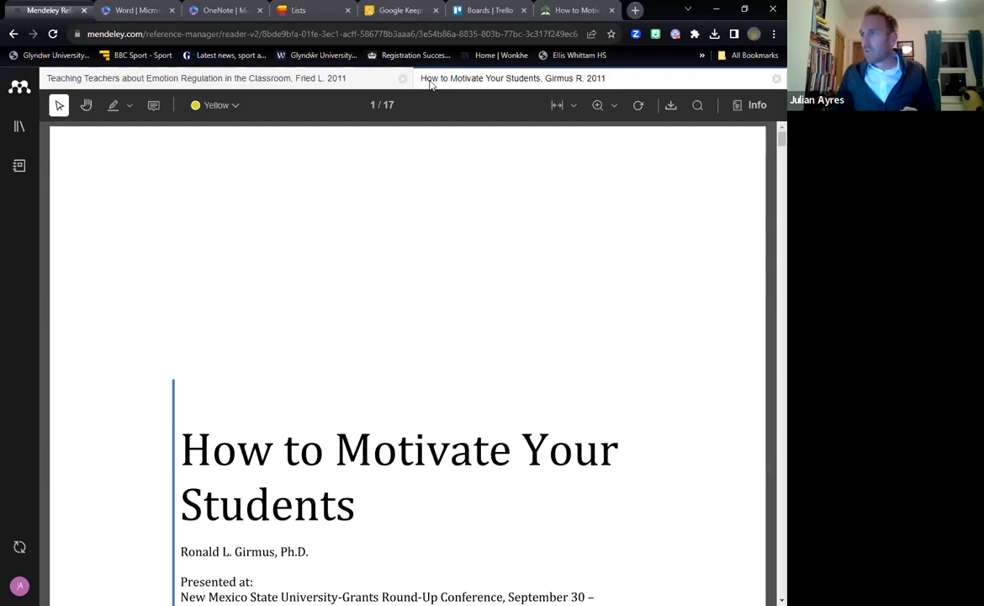
pyautogui.click(402, 79)
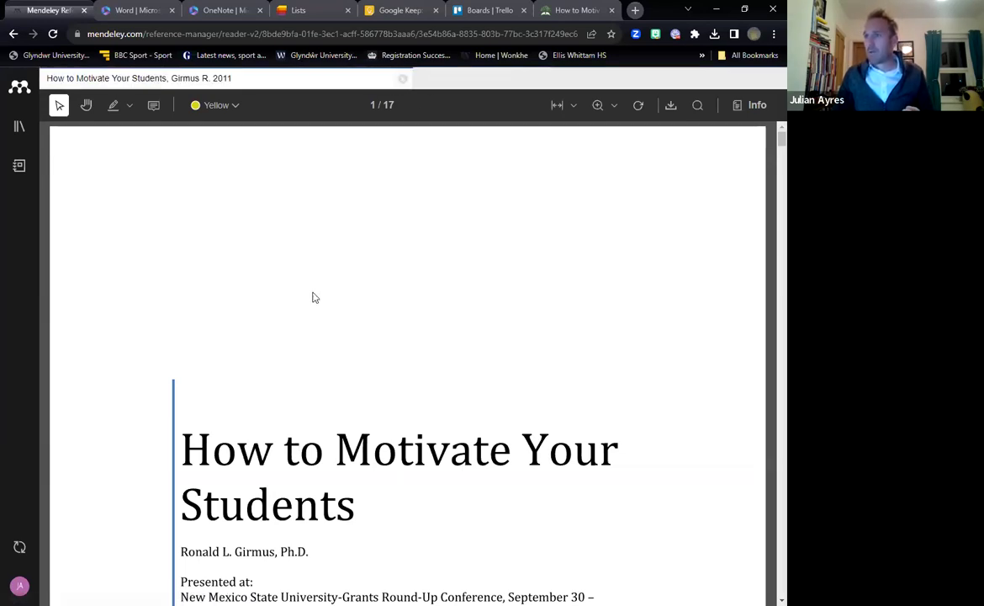
# Look through the first three pages of the article, from the title page and contents to the Workshop Overview
pyautogui.scroll(-5, 439, 395)
pyautogui.scroll(-2, 438, 397)
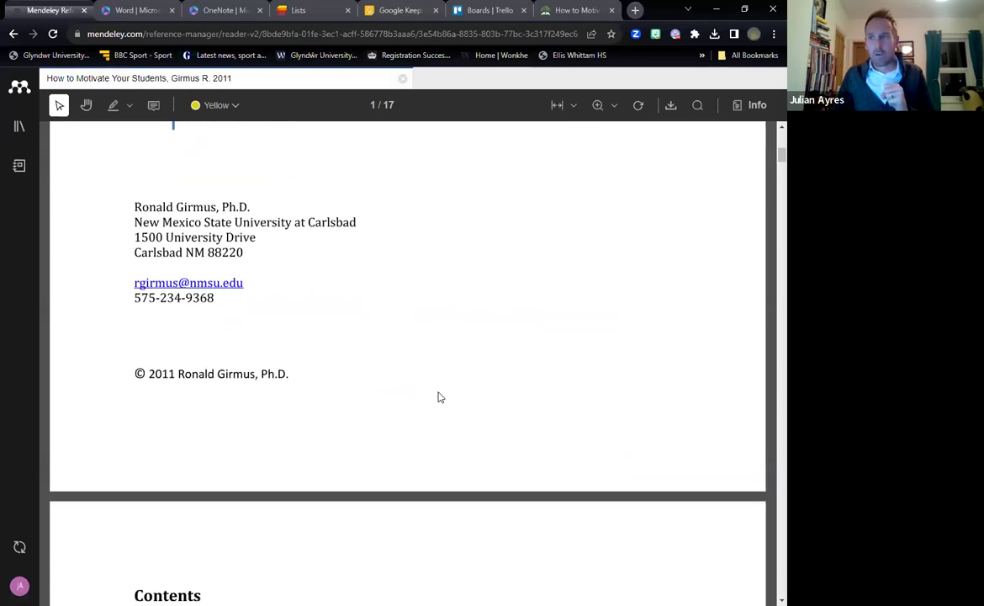
pyautogui.scroll(-3, 435, 391)
pyautogui.scroll(-8, 435, 384)
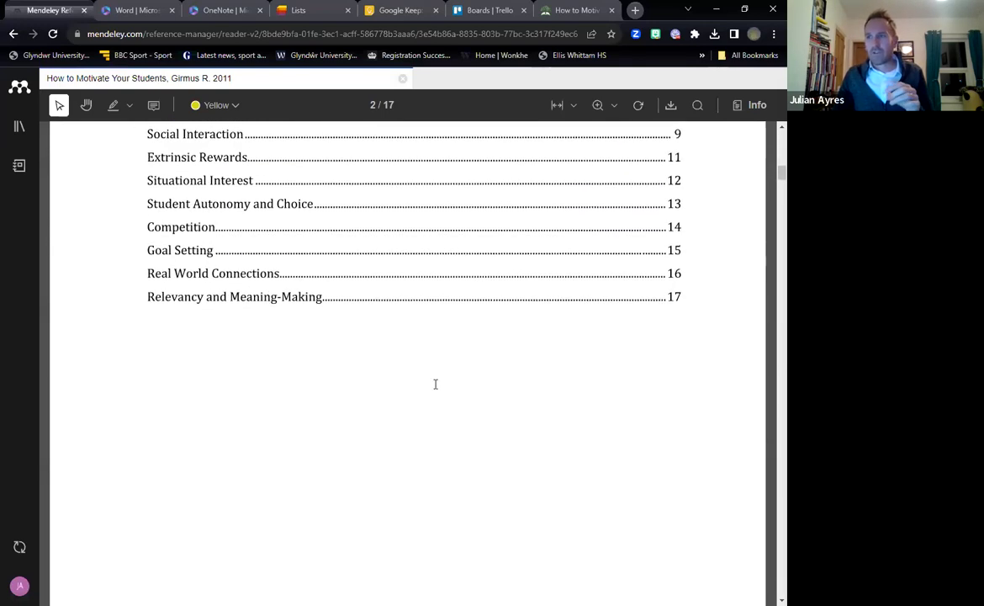
pyautogui.scroll(-2, 435, 384)
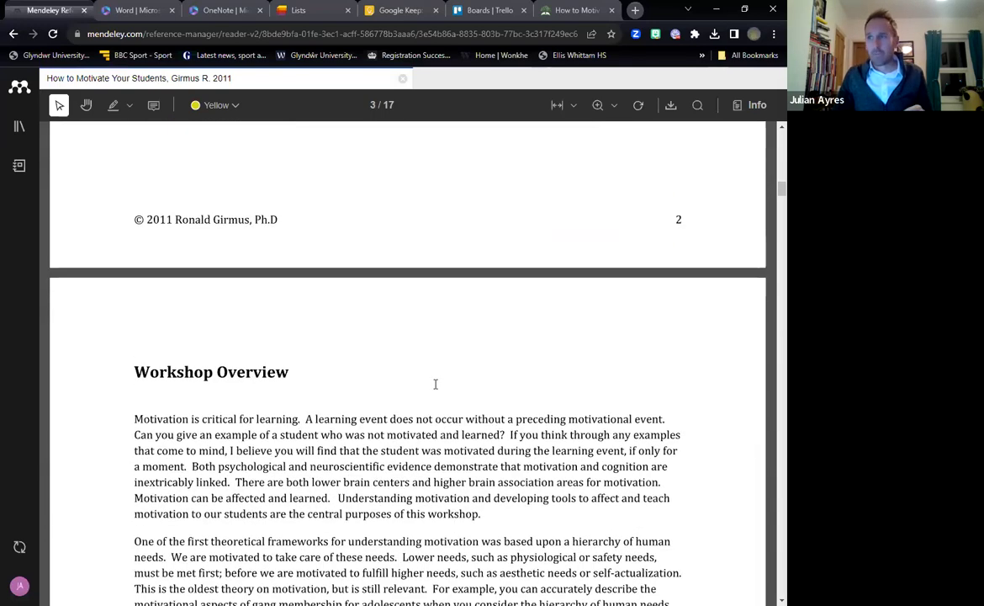
pyautogui.scroll(-10, 435, 384)
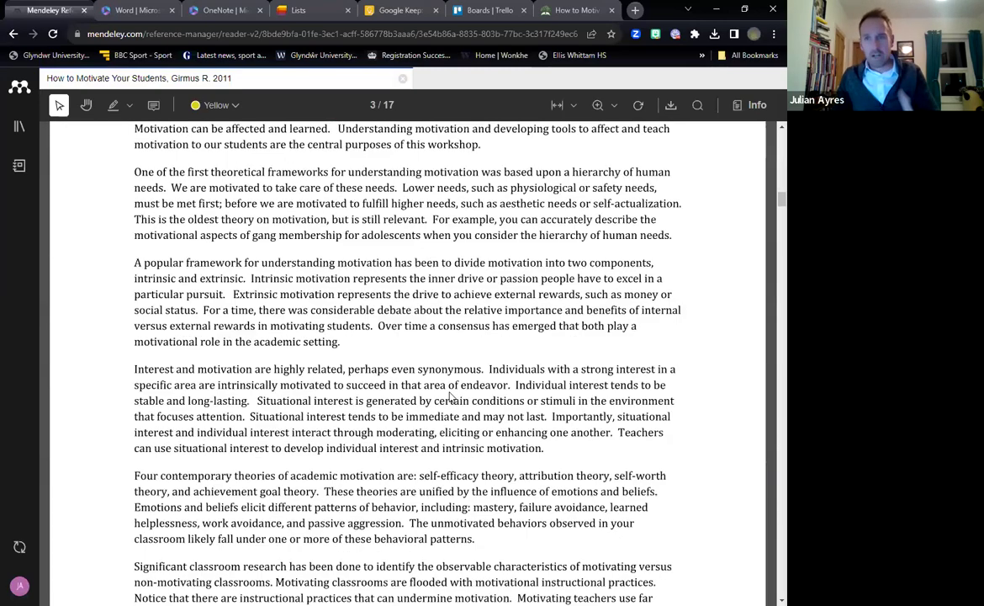
pyautogui.scroll(-5, 444, 397)
pyautogui.scroll(17, 443, 397)
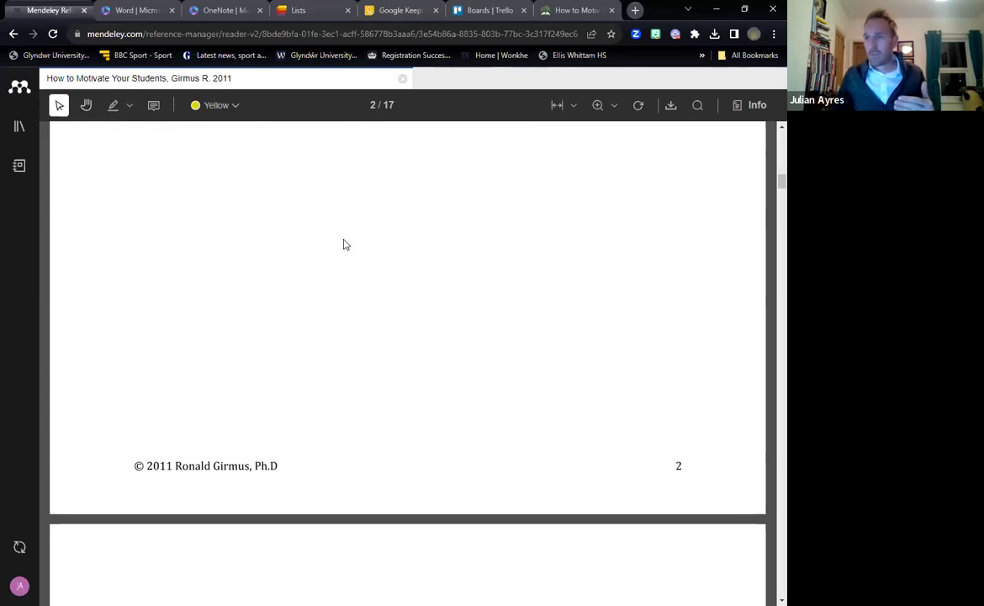
pyautogui.scroll(1, 345, 411)
pyautogui.scroll(-12, 345, 410)
pyautogui.scroll(8, 344, 407)
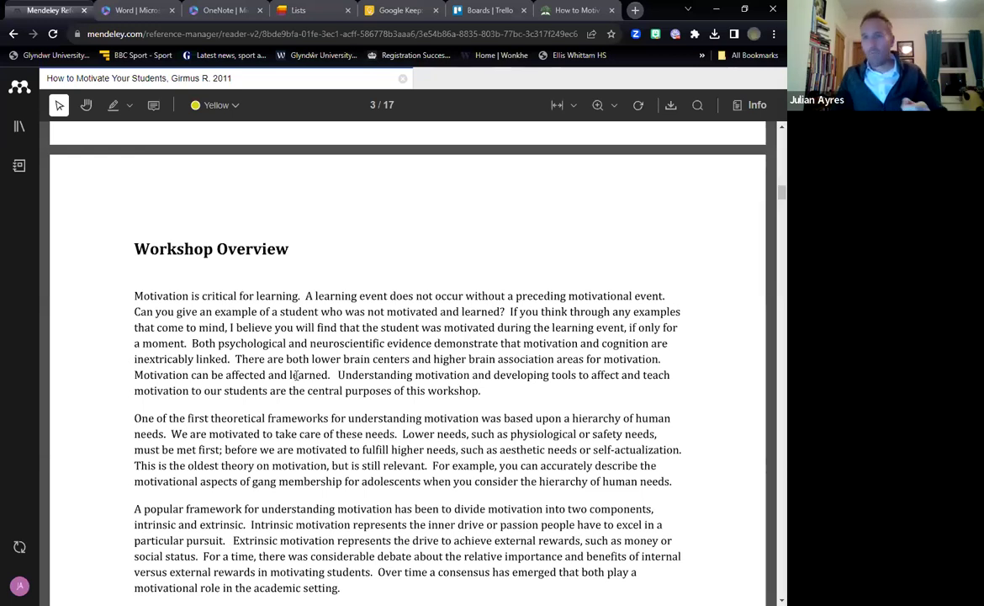
# Highlight the first three sentences of the Workshop Overview in yellow, from "Motivation is critical for learning" to "not motivated and learned?"
pyautogui.click(118, 108)
pyautogui.click(129, 106)
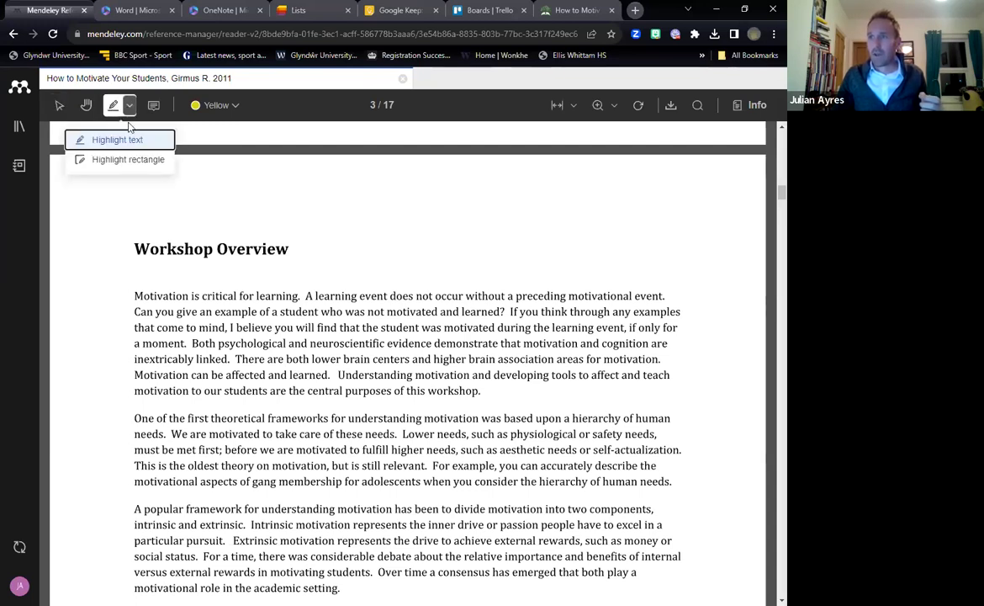
pyautogui.click(117, 140)
pyautogui.moveTo(163, 301); pyautogui.dragTo(506, 313)
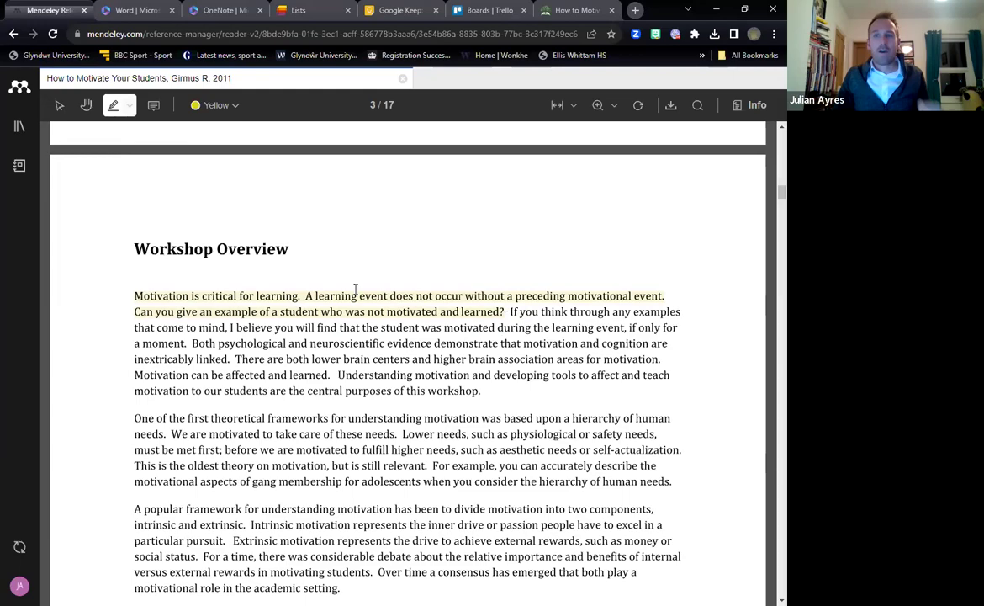
pyautogui.scroll(-10, 290, 312)
pyautogui.scroll(10, 290, 311)
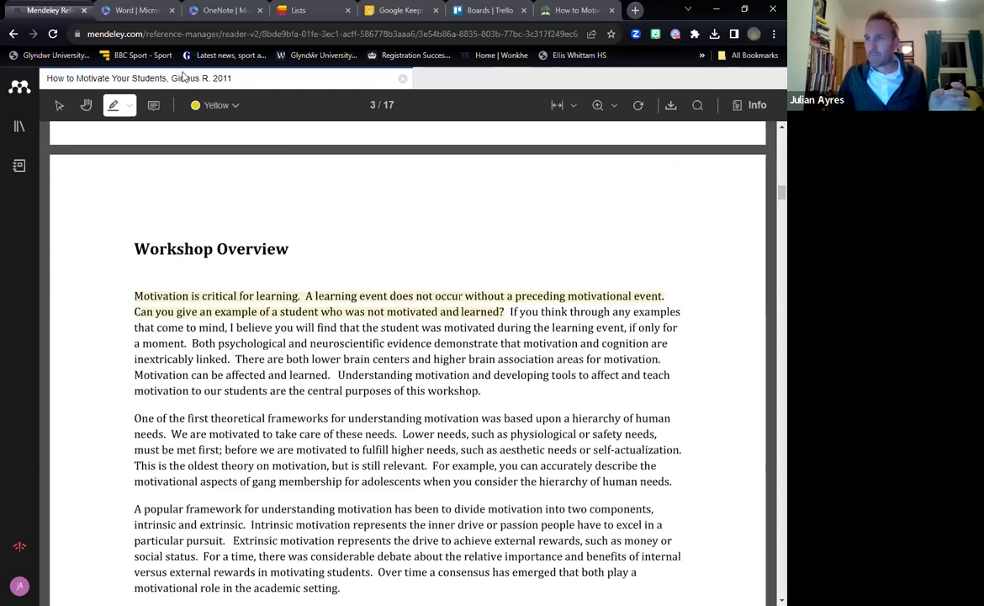
# Add a note at the end of the highlighted passage reading "This could be an activity to discuss with students"
pyautogui.click(154, 106)
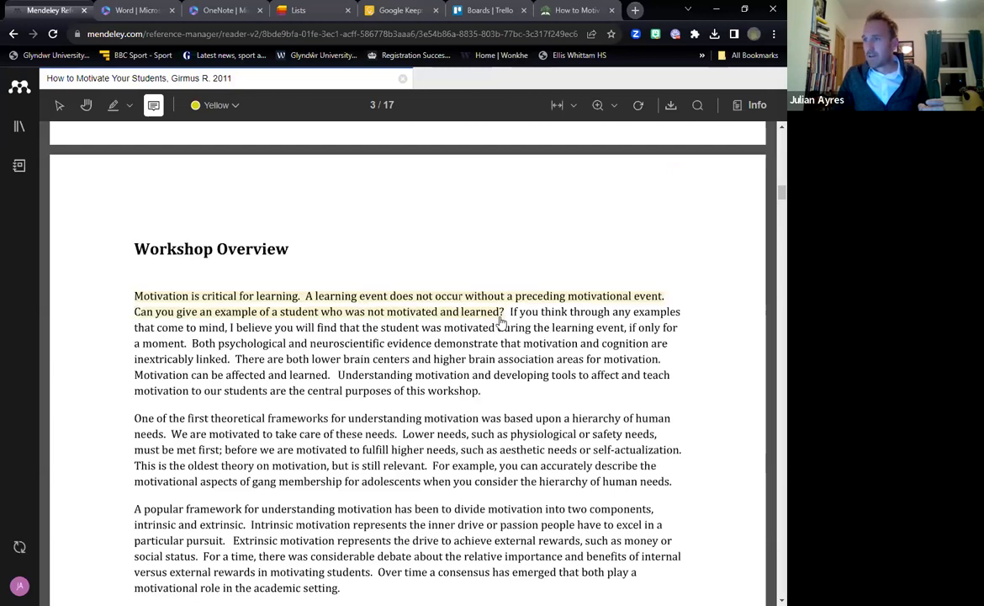
pyautogui.click(505, 311)
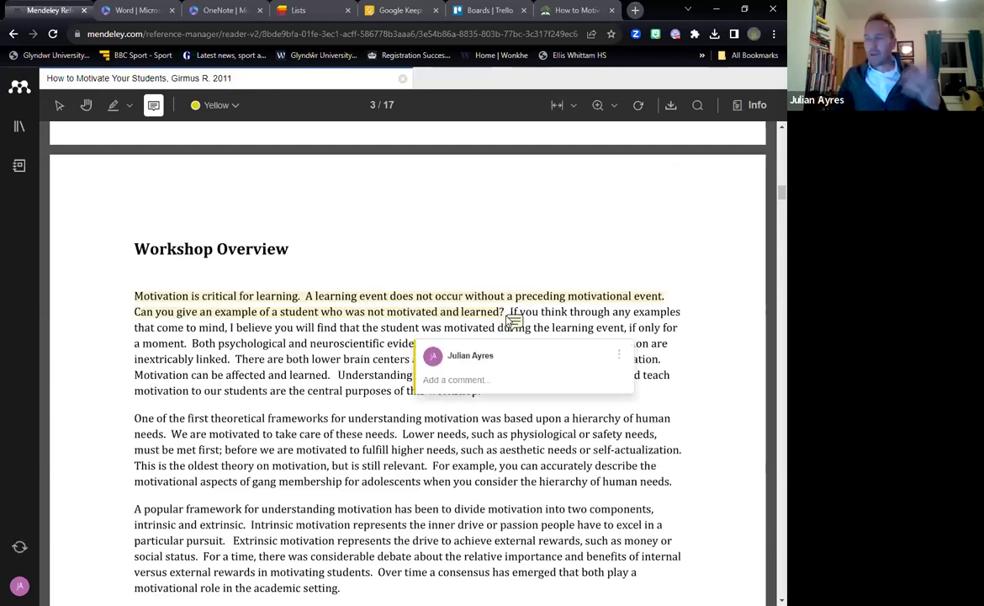
pyautogui.write('T')
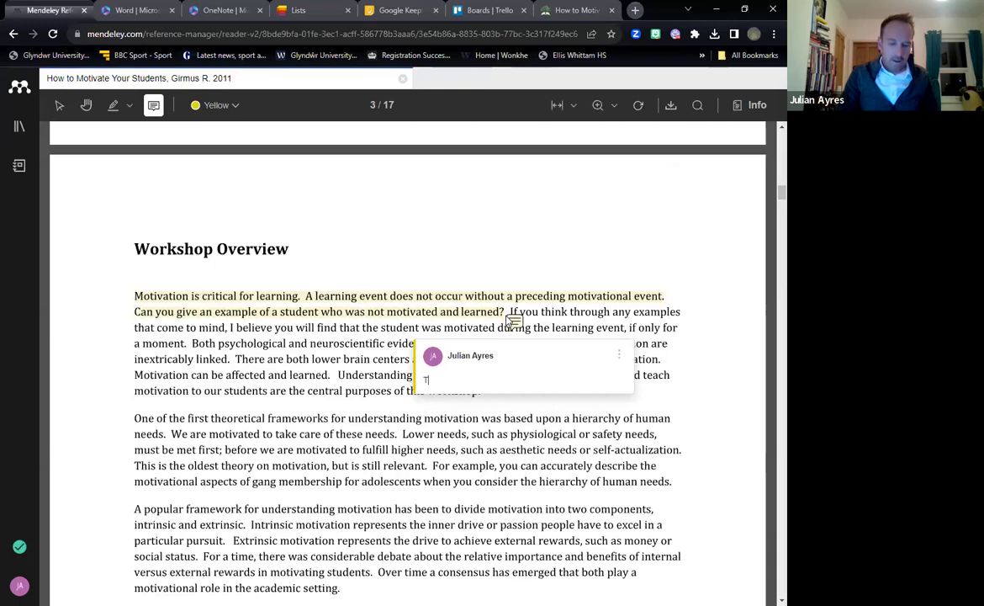
pyautogui.write('his could be ')
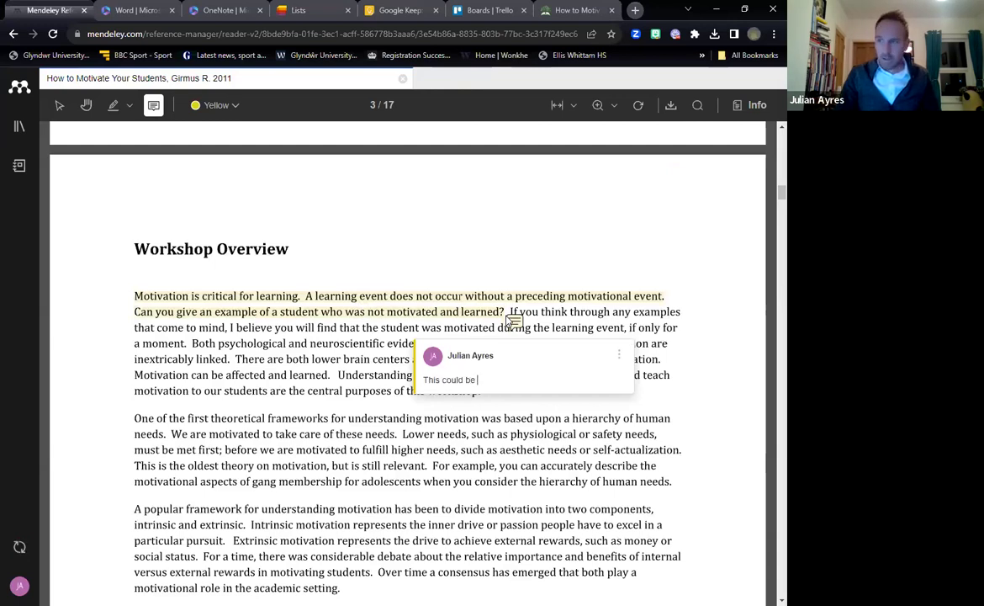
pyautogui.write('an activity to ')
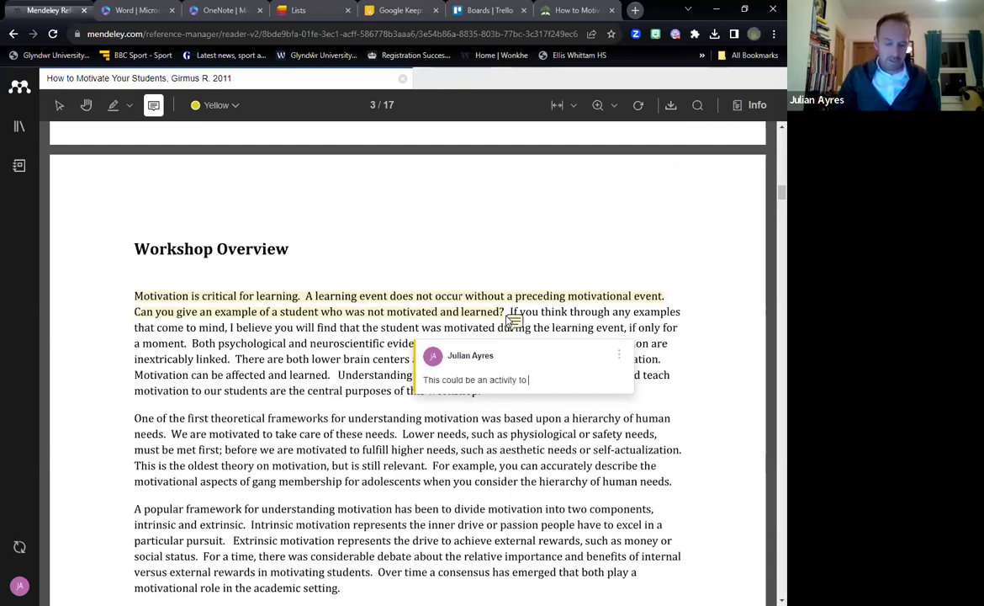
pyautogui.write('discuss with students')
pyautogui.click(486, 420)
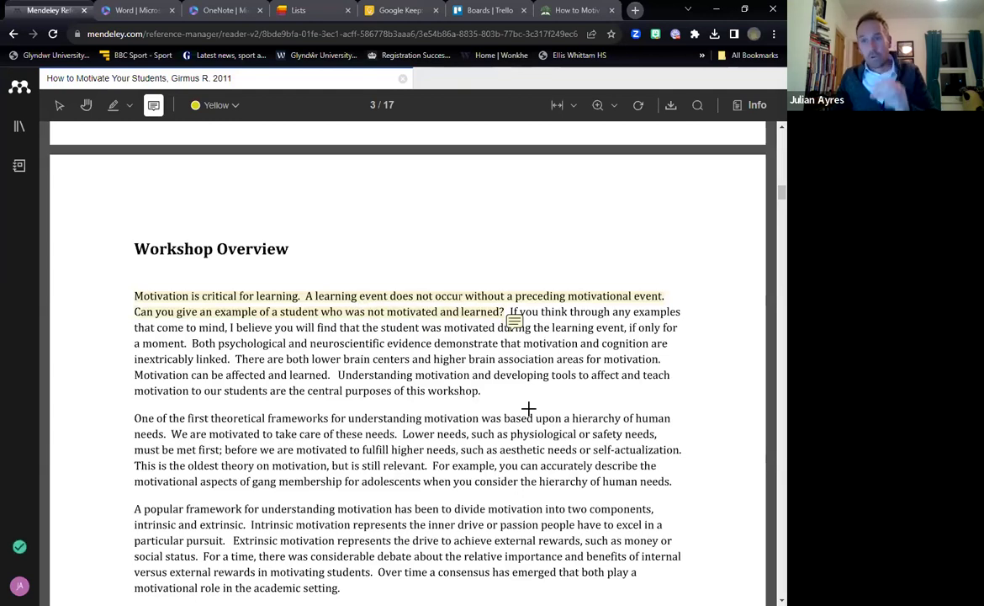
# Review the article's saved annotations, locate the comment in the text, and read the "Ideas" notebook page
pyautogui.moveTo(22, 548)
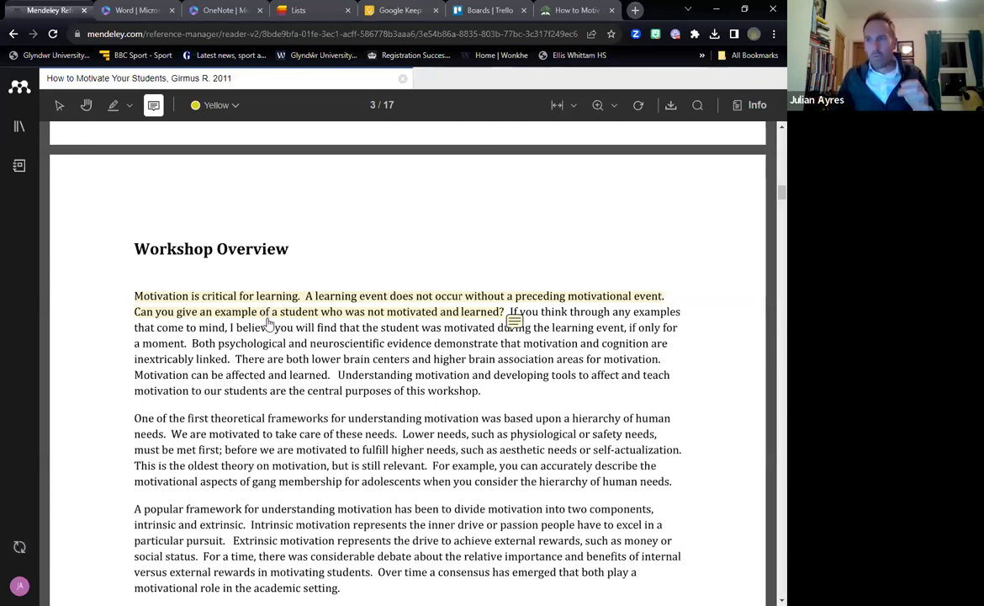
pyautogui.click(743, 107)
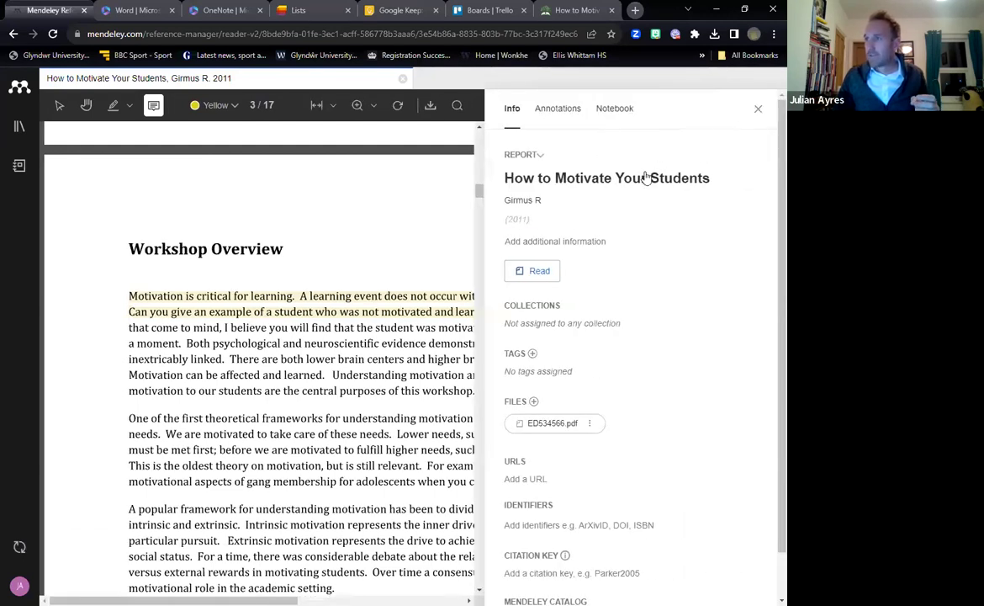
pyautogui.click(558, 108)
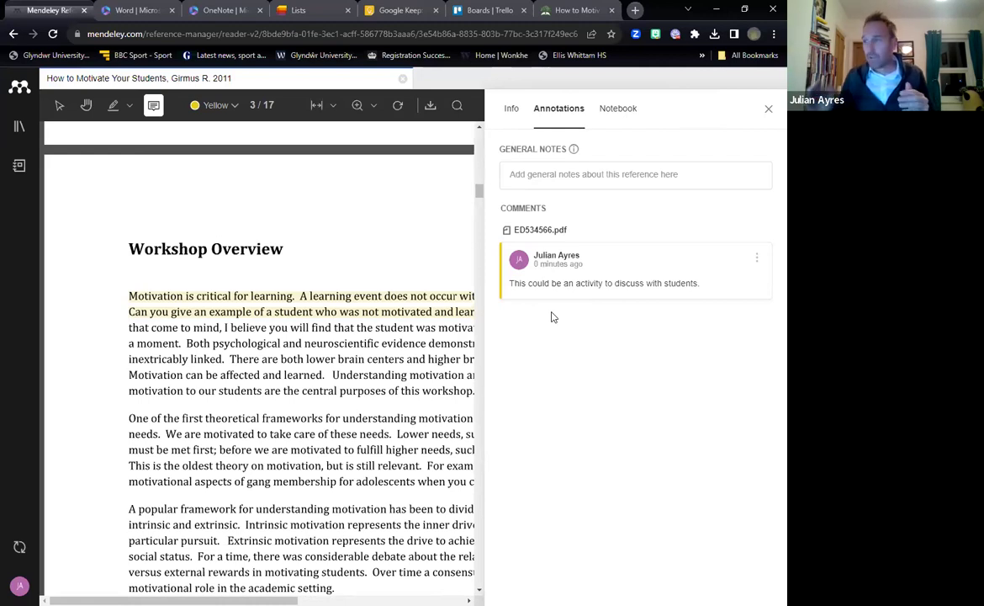
pyautogui.click(566, 264)
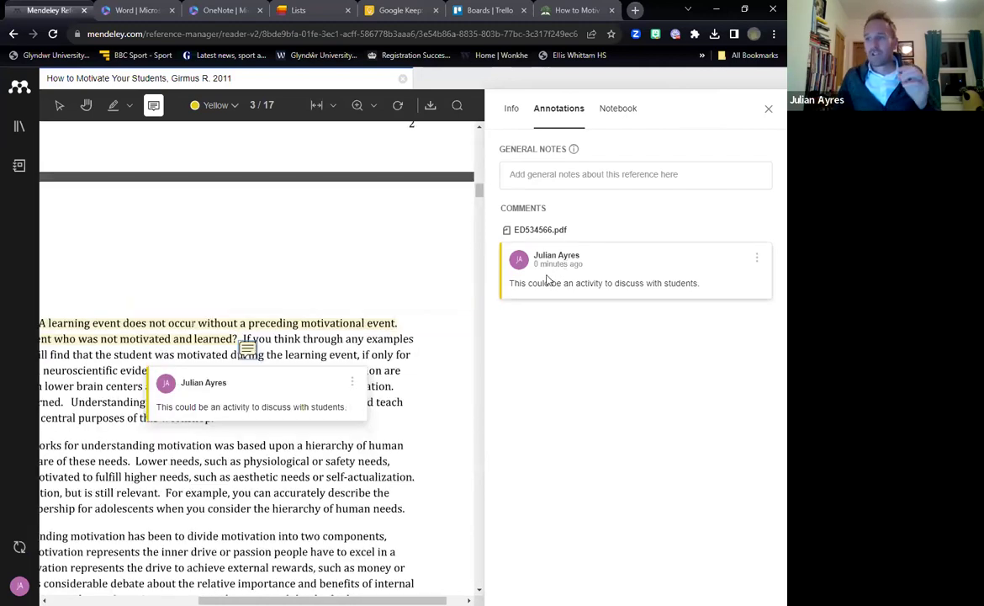
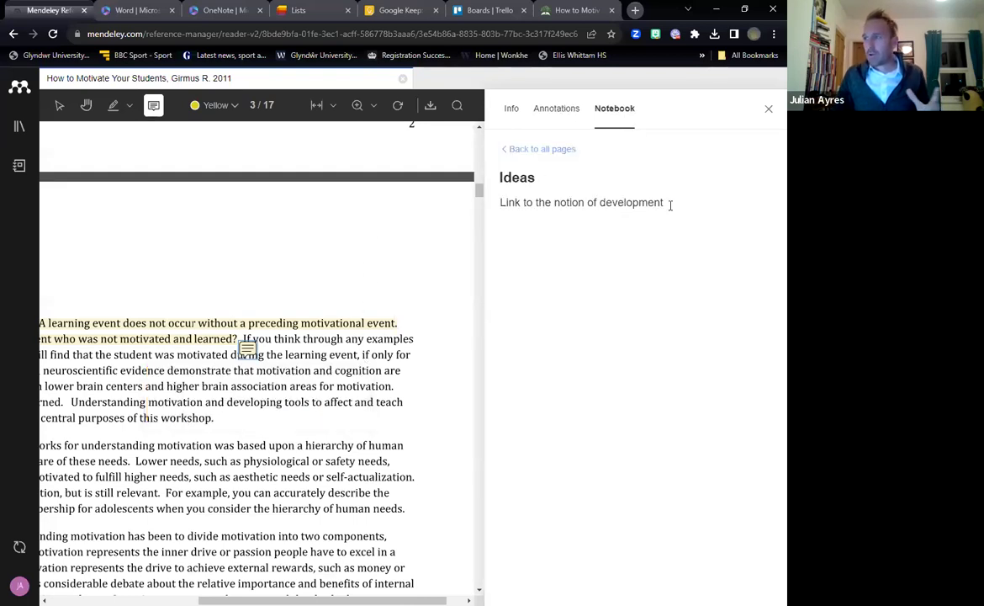
pyautogui.moveTo(674, 203); pyautogui.dragTo(484, 190)
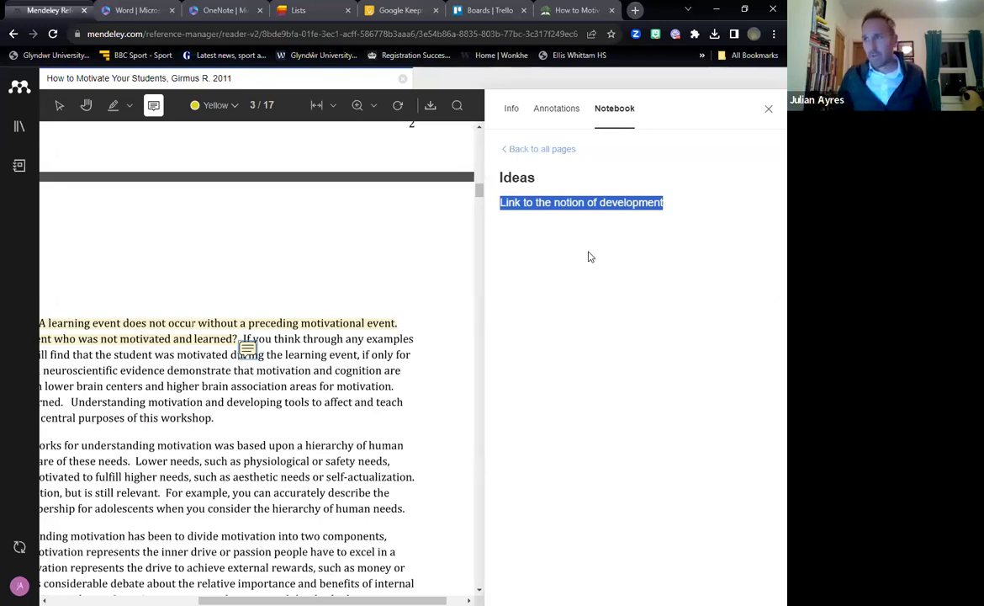
# Add the tag "education" to the details of the "How to Motivate Your Students" reference
pyautogui.click(508, 109)
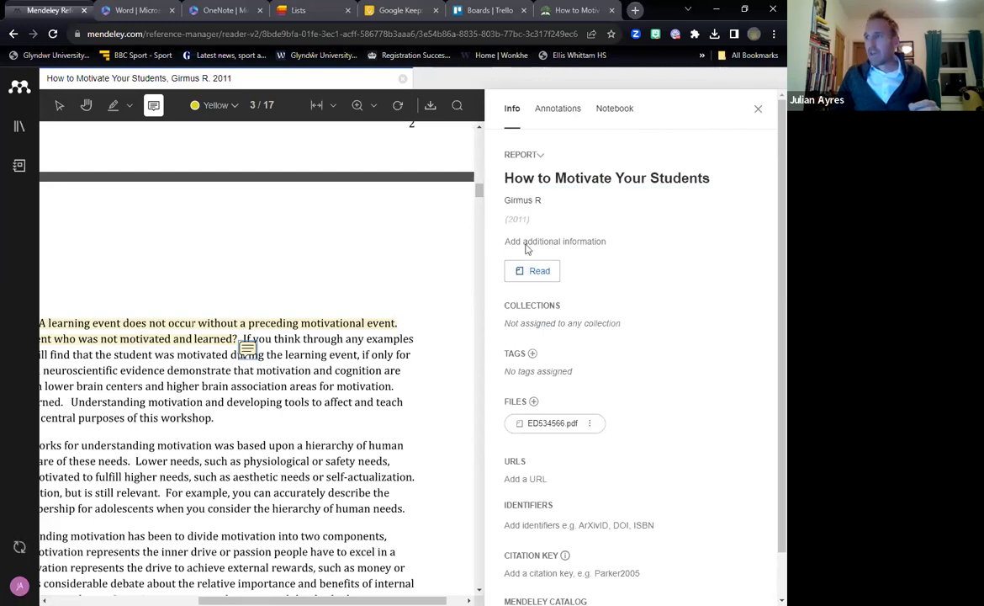
pyautogui.scroll(-1, 575, 261)
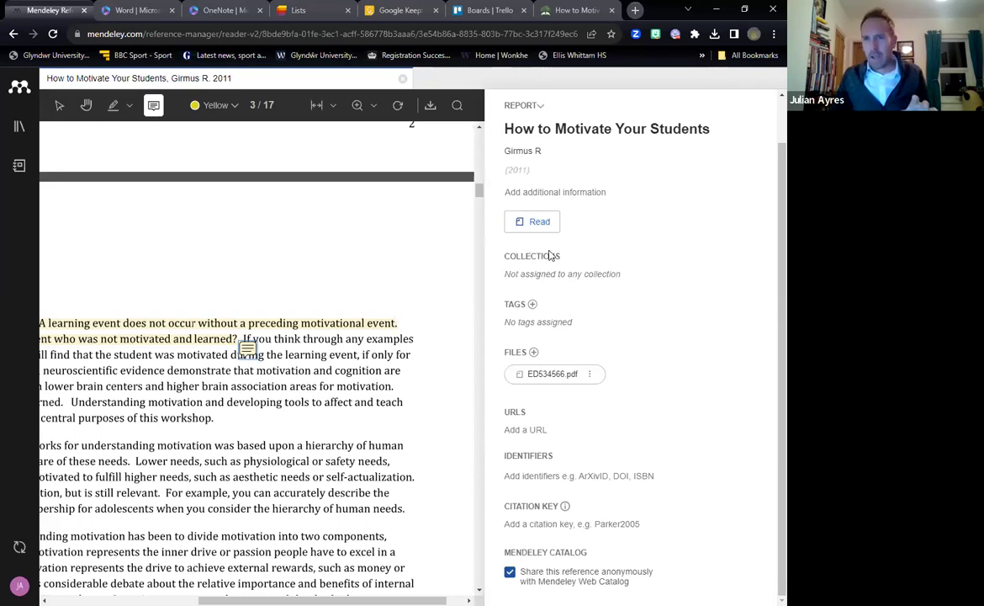
pyautogui.click(519, 473)
pyautogui.click(548, 384)
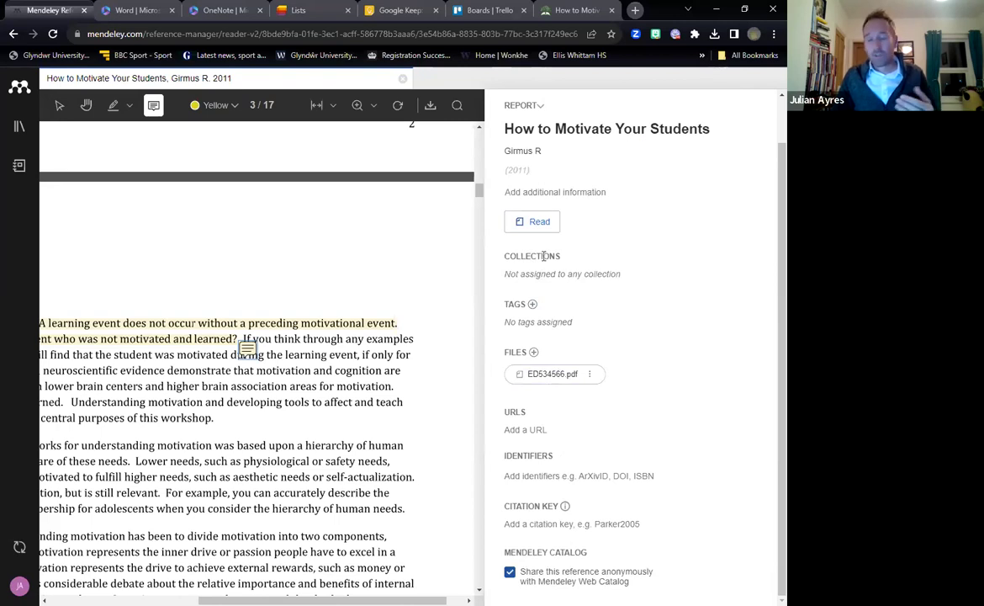
pyautogui.click(533, 305)
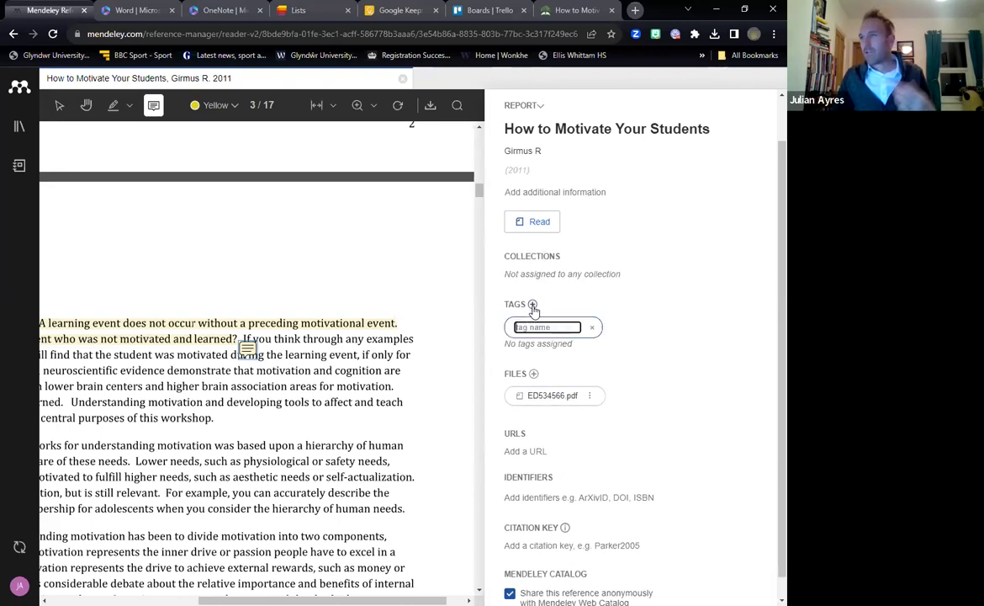
pyautogui.write('educ')
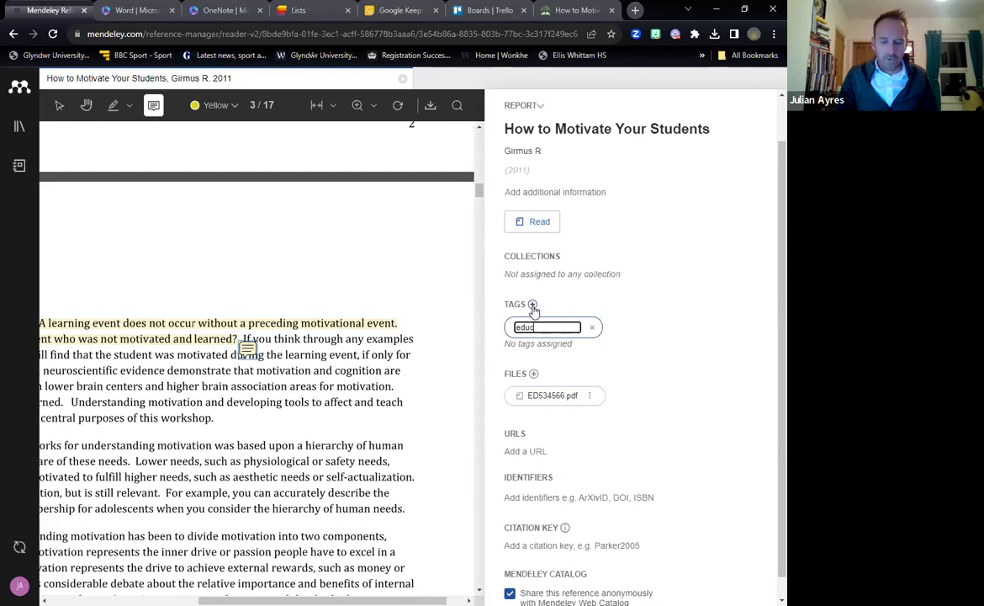
pyautogui.write('ation')
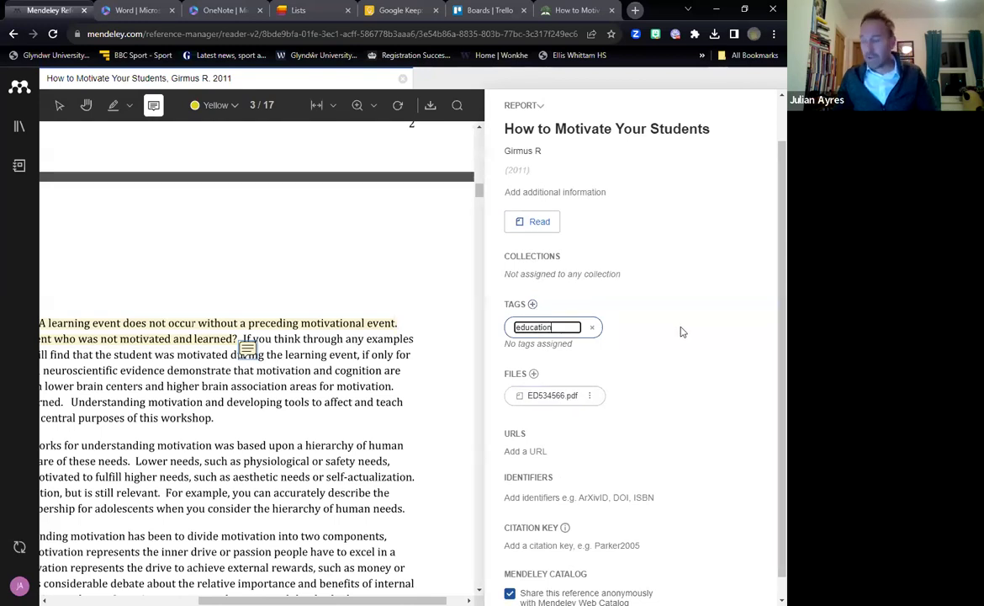
pyautogui.press('Return')
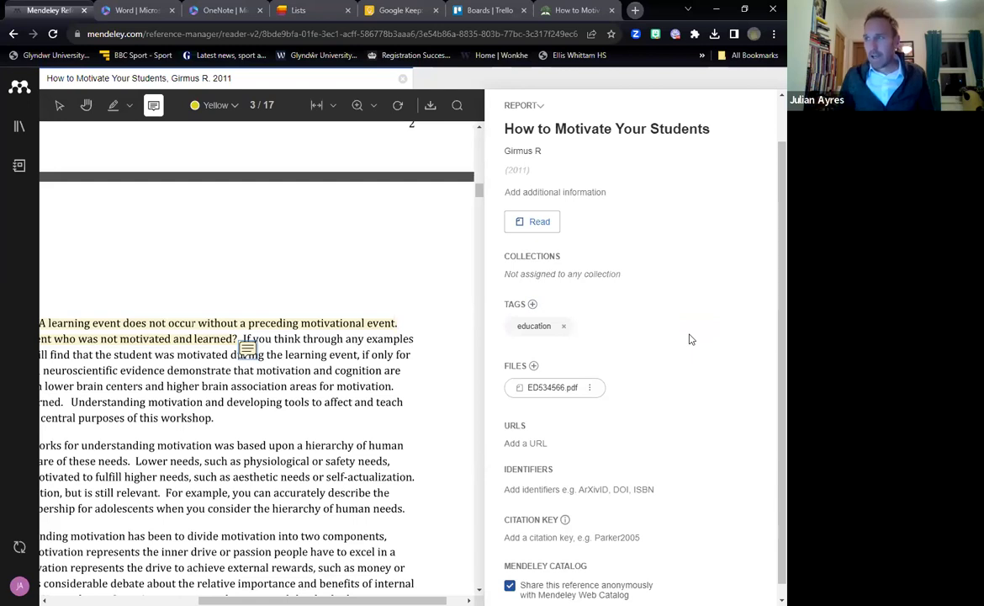
# Close the reference details and the "How to Motivate Your Students" document to return to the library
pyautogui.click(459, 236)
pyautogui.click(439, 212)
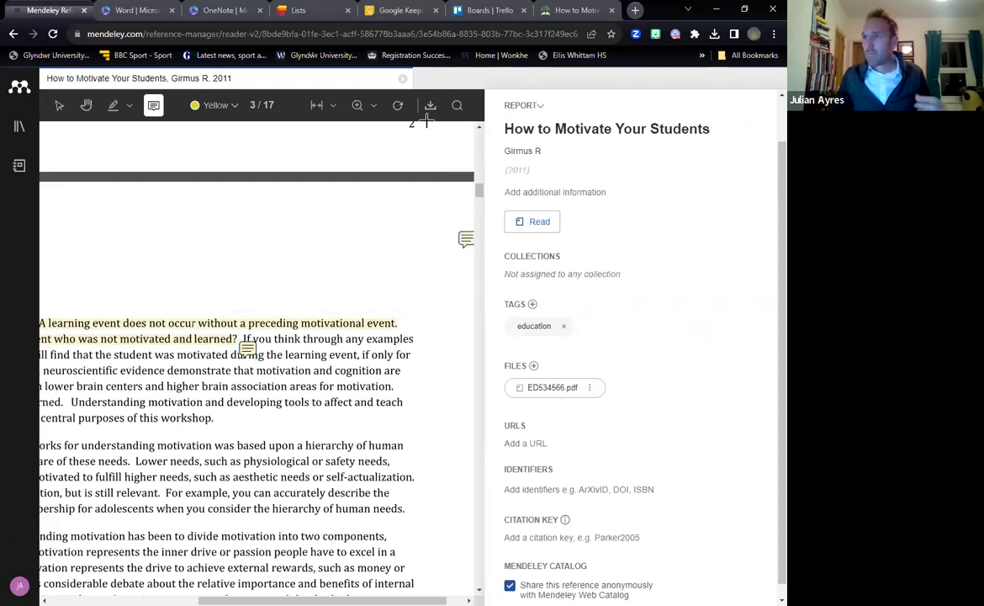
pyautogui.scroll(2, 434, 176)
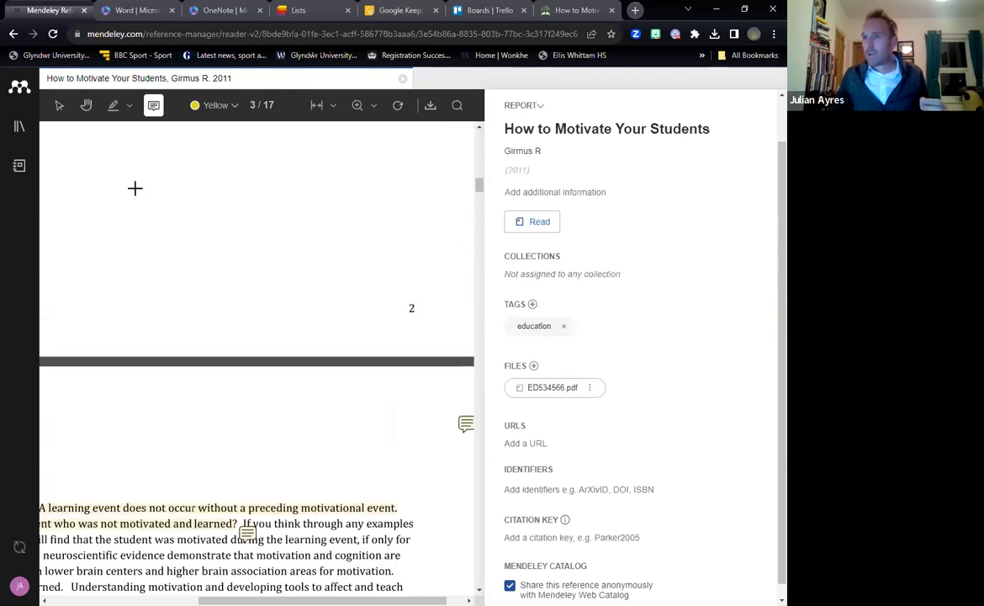
pyautogui.scroll(-4, 474, 360)
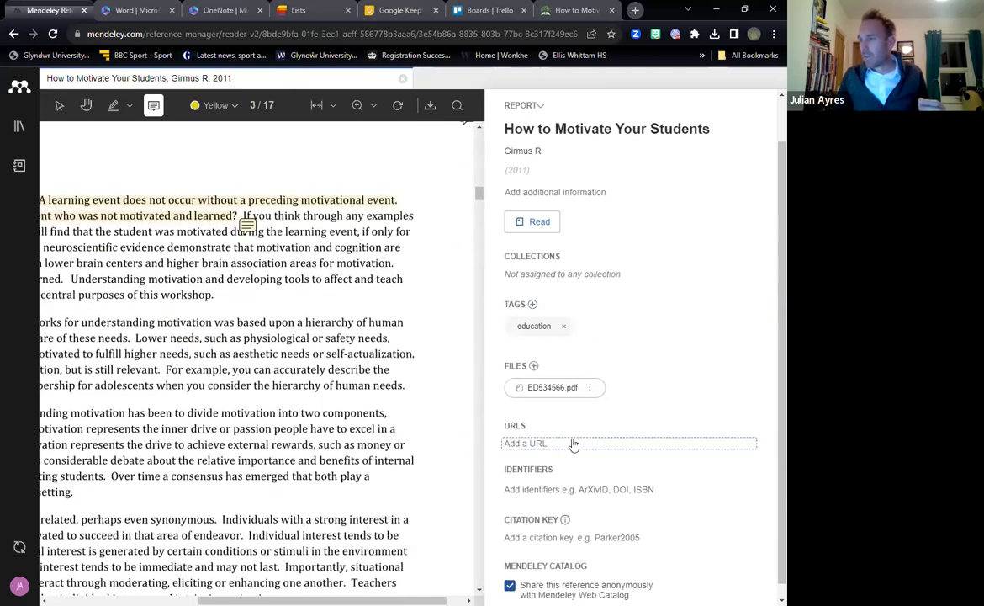
pyautogui.scroll(1, 505, 217)
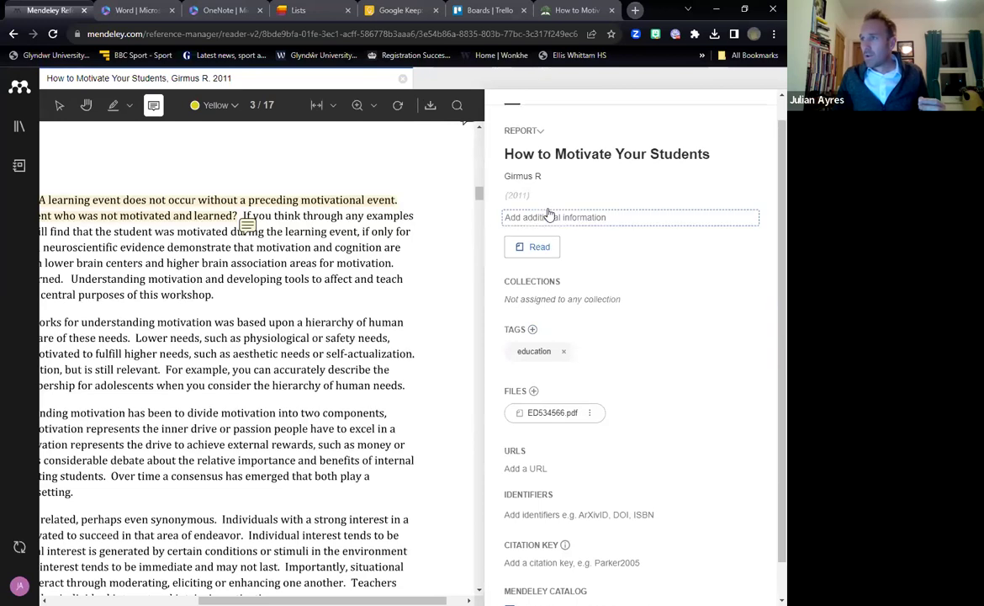
pyautogui.click(758, 108)
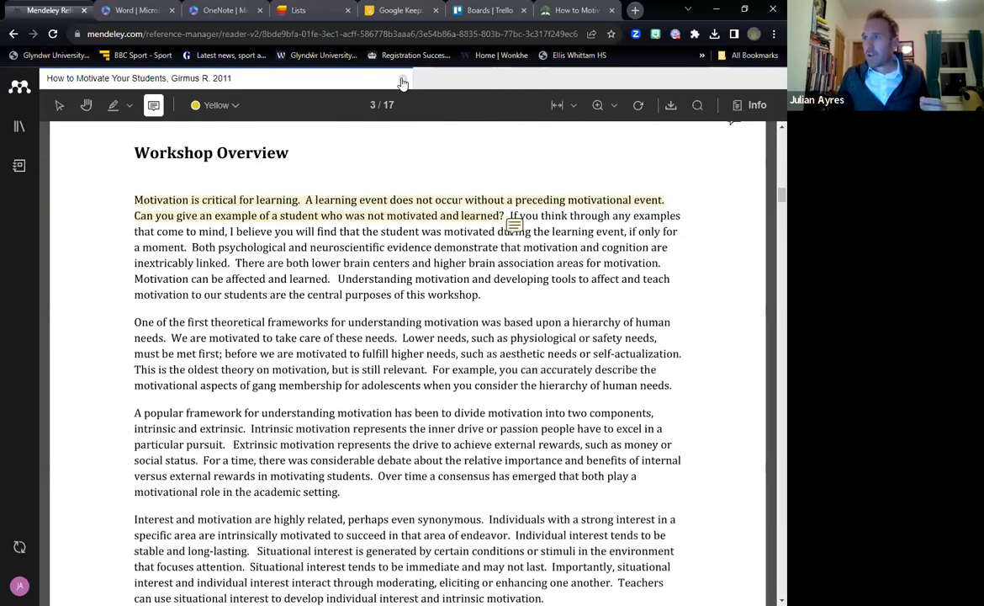
pyautogui.click(402, 79)
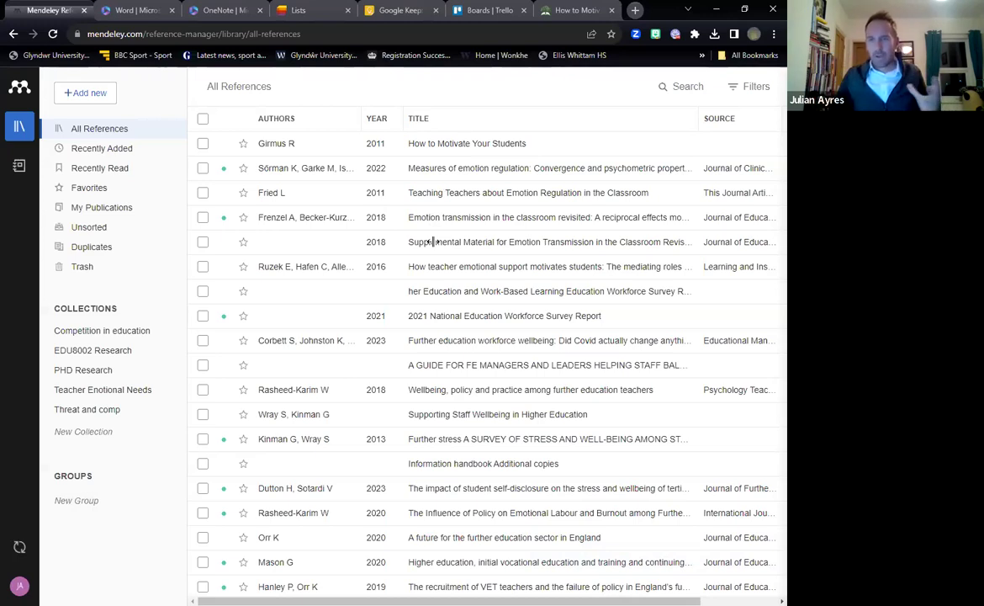
# Look through the full list of references in the library and return to its beginning
pyautogui.scroll(-3, 557, 231)
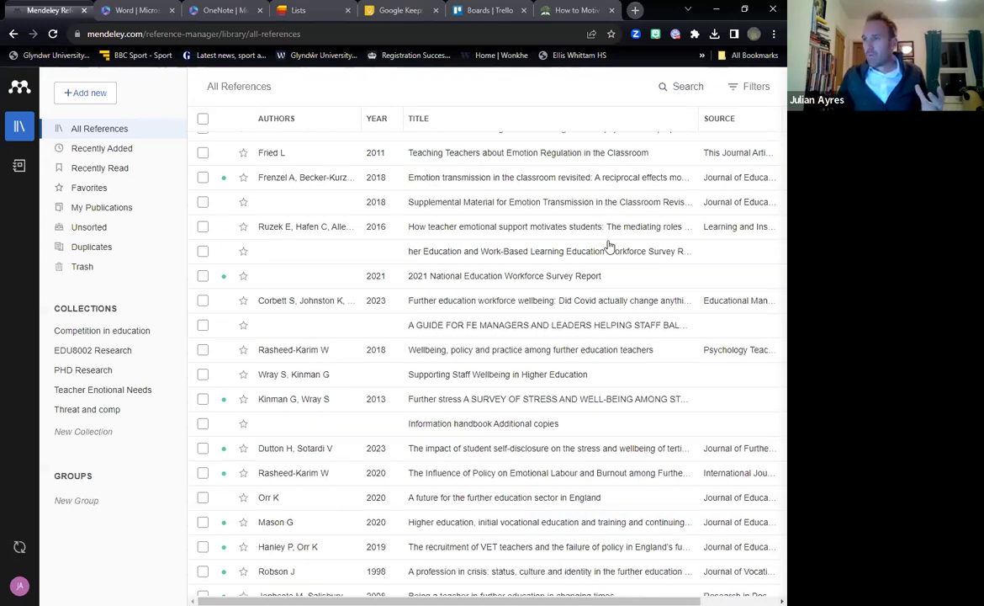
pyautogui.scroll(-1, 557, 243)
pyautogui.scroll(-15, 551, 242)
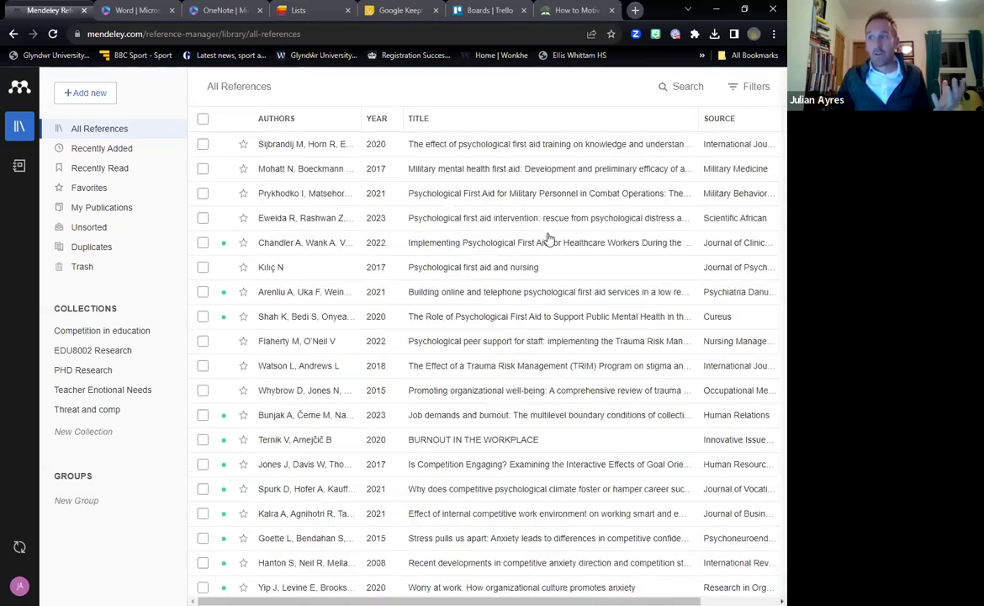
pyautogui.scroll(-10, 548, 243)
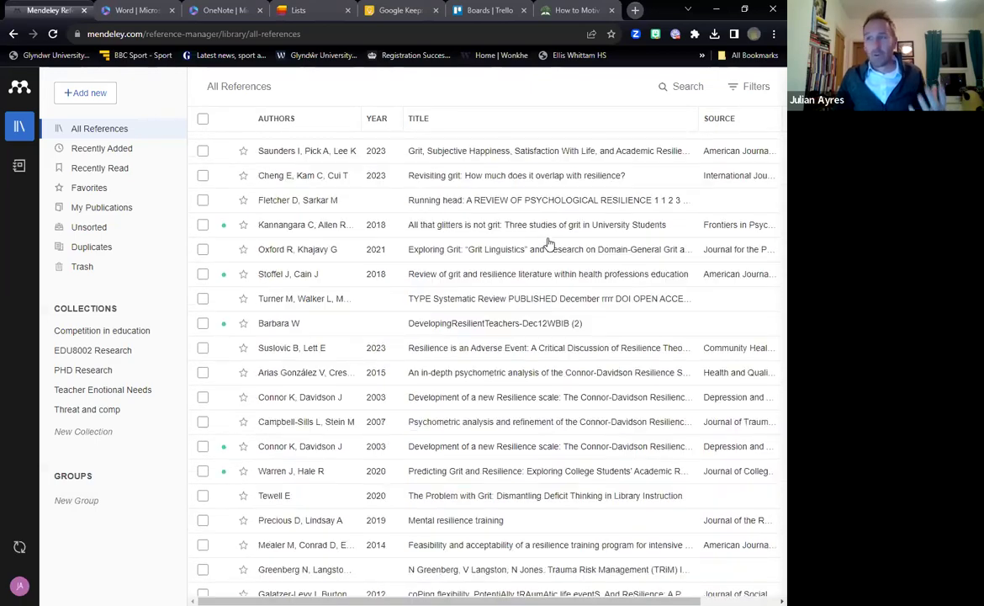
pyautogui.scroll(-2, 548, 244)
pyautogui.scroll(-6, 547, 246)
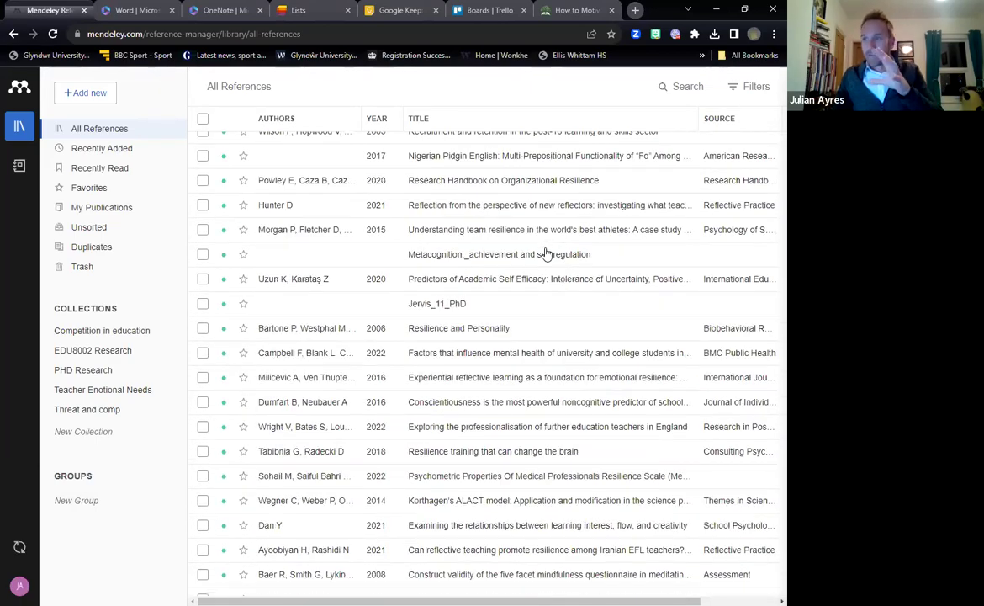
pyautogui.scroll(-3, 545, 259)
pyautogui.scroll(-4, 546, 259)
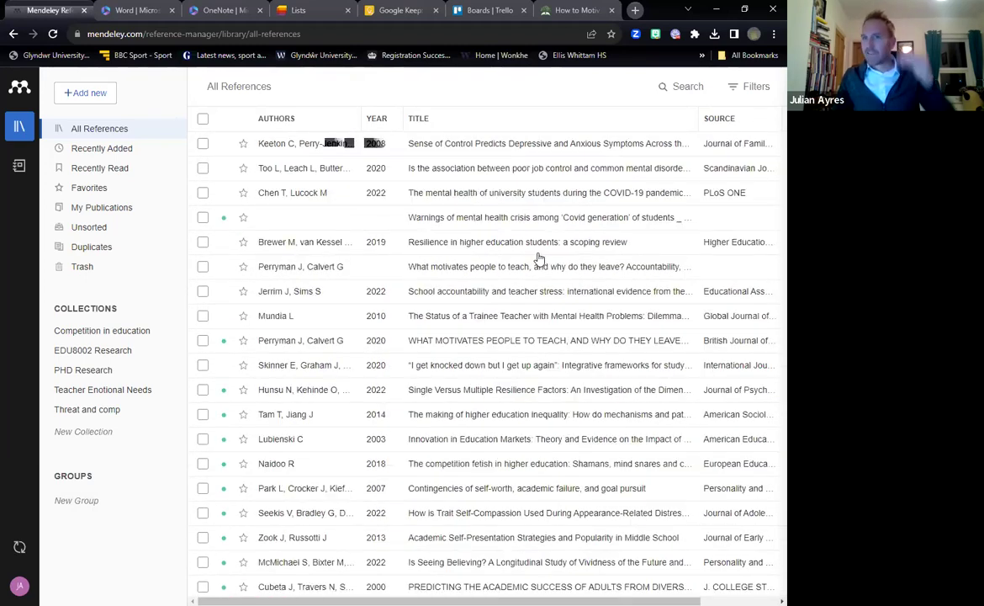
pyautogui.scroll(-6, 540, 258)
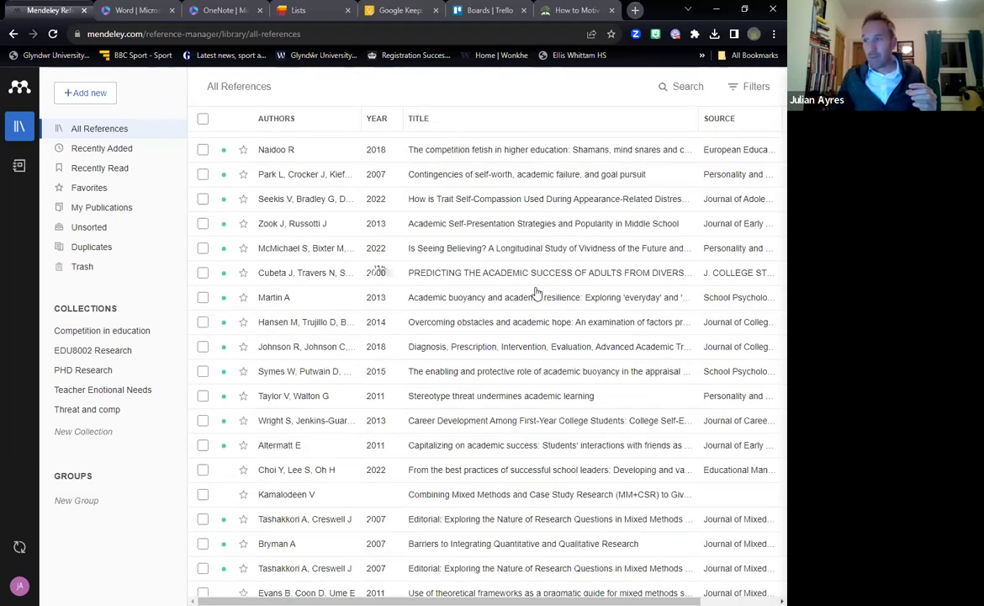
pyautogui.scroll(-3, 531, 292)
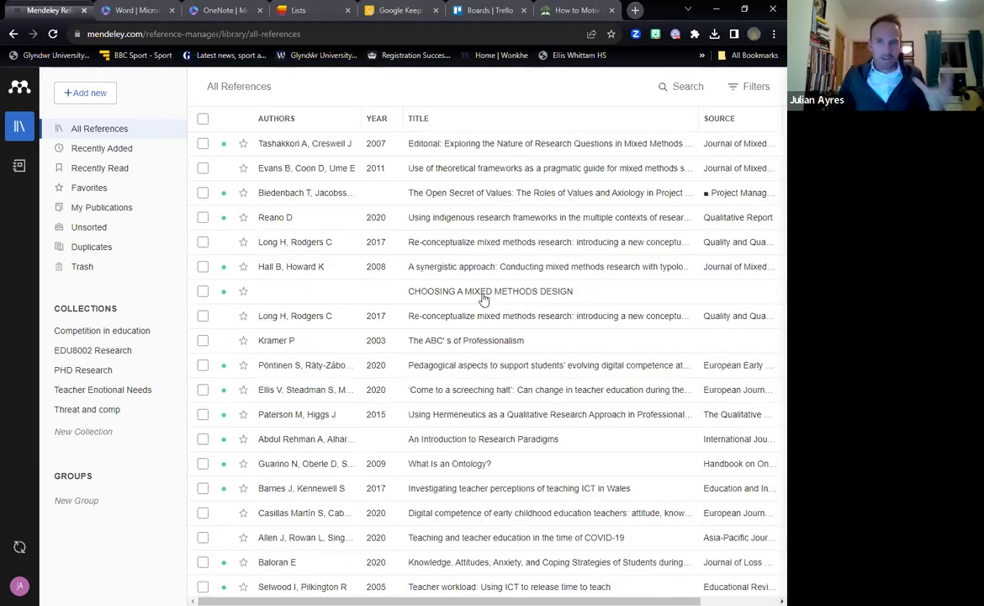
pyautogui.scroll(5, 477, 299)
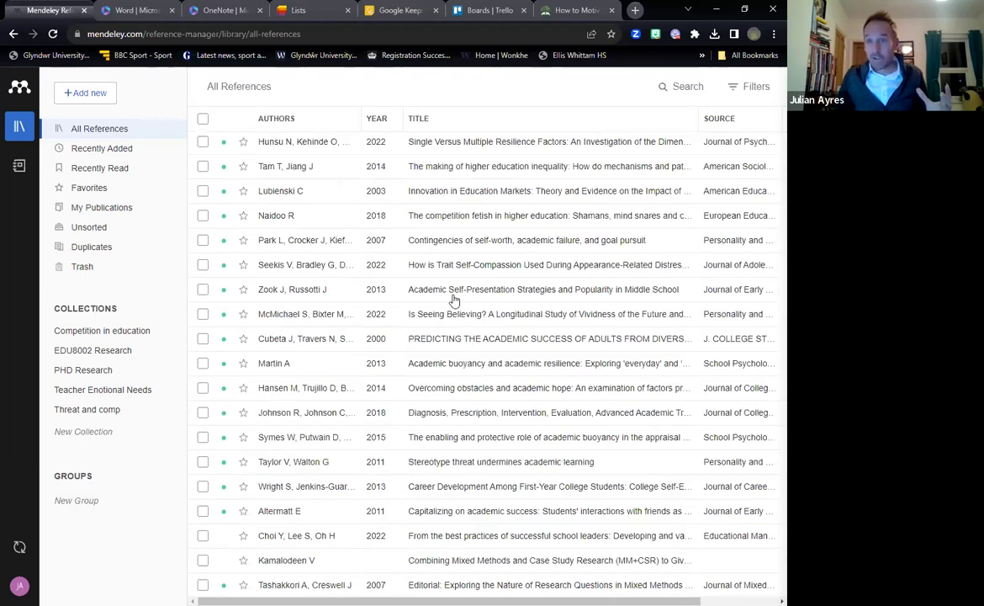
pyautogui.scroll(15, 454, 300)
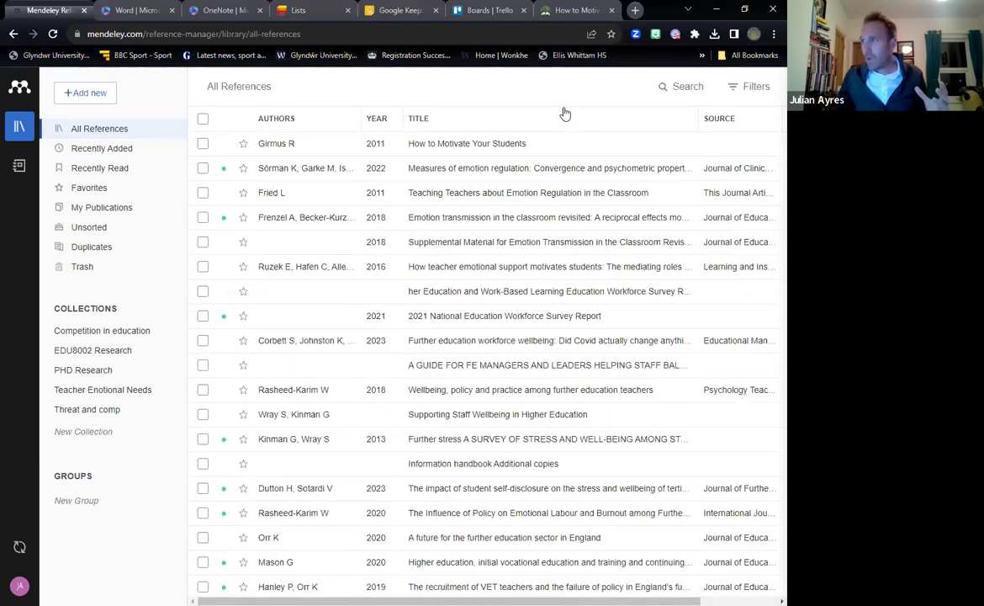
# Search all references for "safeguarding"
pyautogui.click(683, 86)
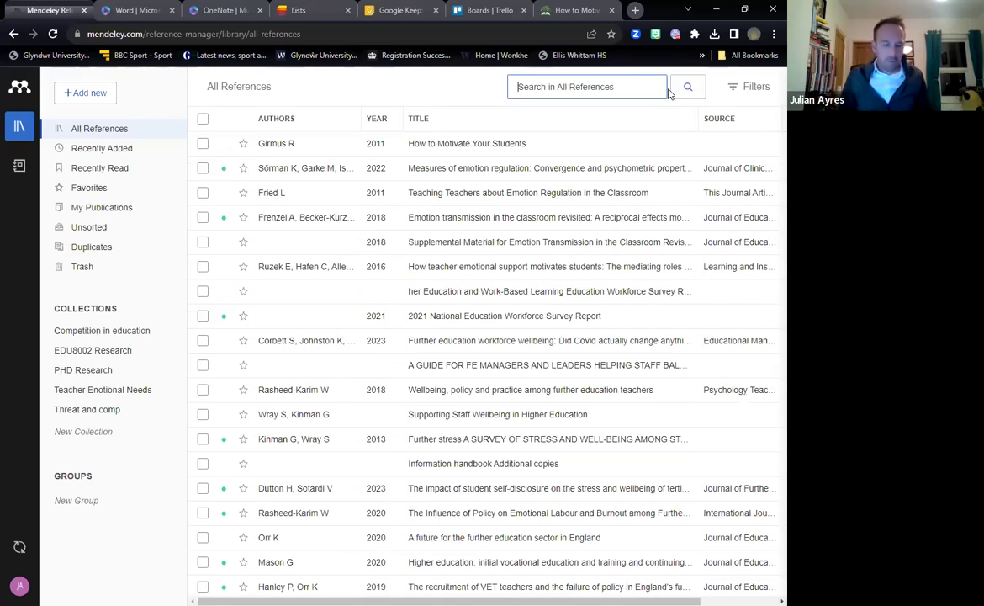
pyautogui.write('safeguarding')
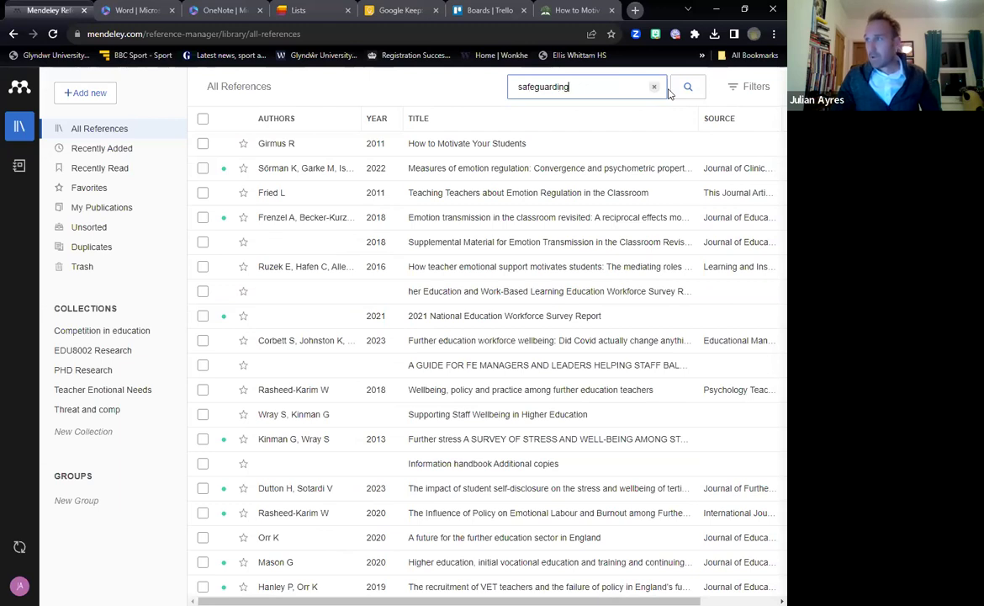
pyautogui.press('Return')
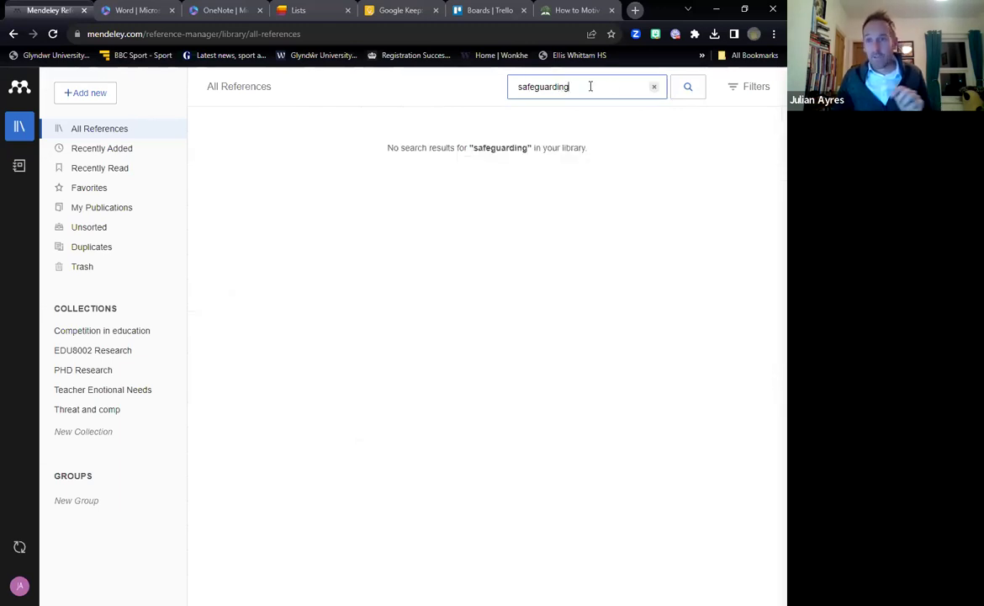
# Search all references for "motivation" and open the article "Why do long-serving teachers stay in the teaching profession?" in the reader
pyautogui.moveTo(590, 87); pyautogui.dragTo(447, 91)
pyautogui.write('mo')
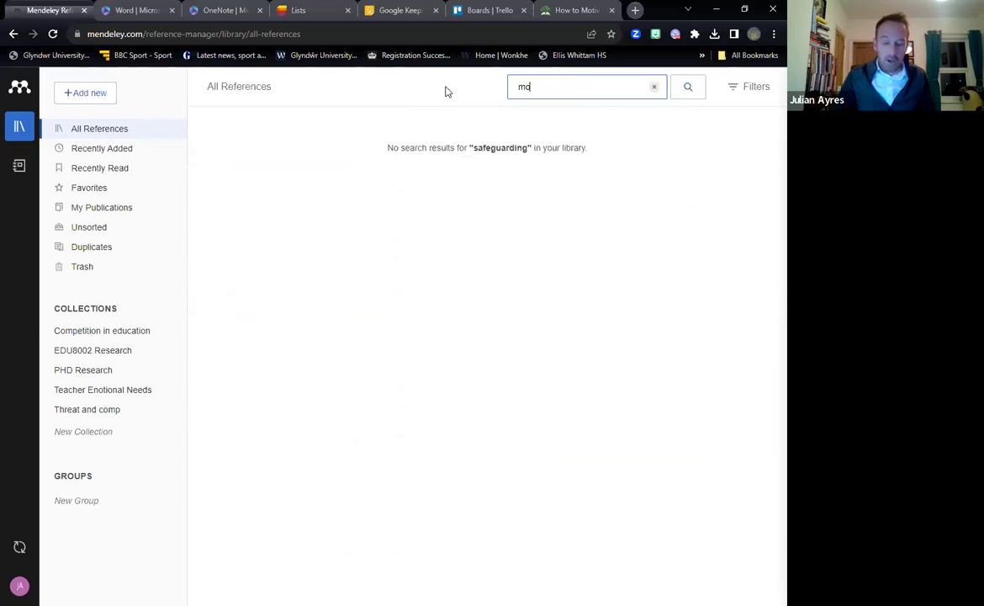
pyautogui.write('tivation')
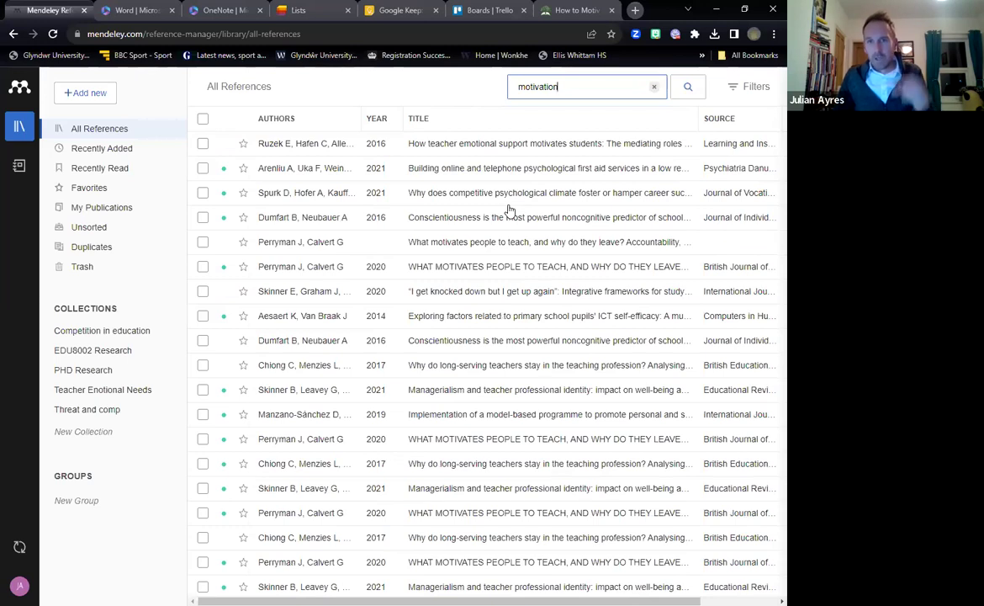
pyautogui.scroll(-2, 509, 212)
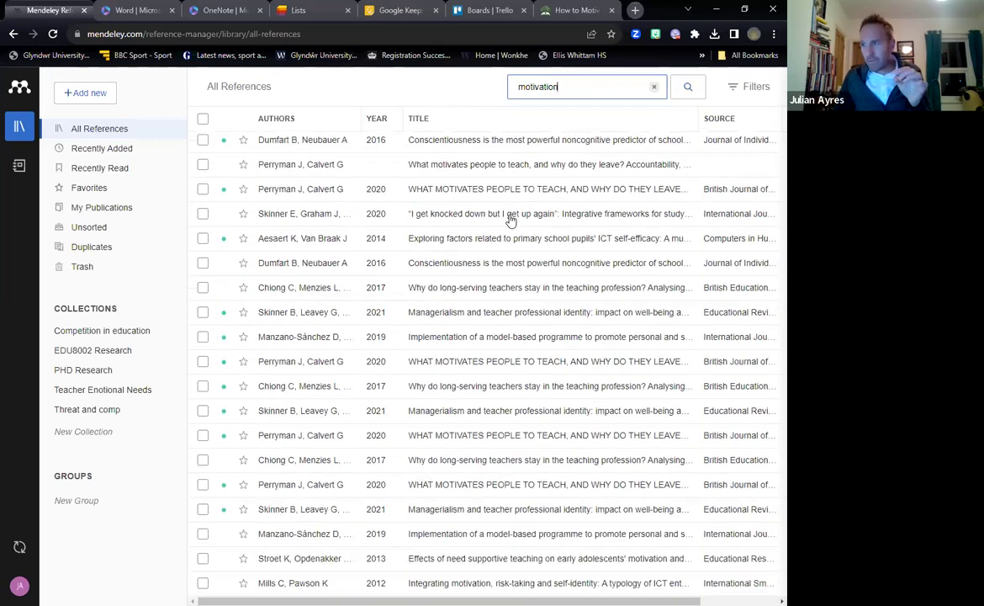
pyautogui.doubleClick(466, 385)
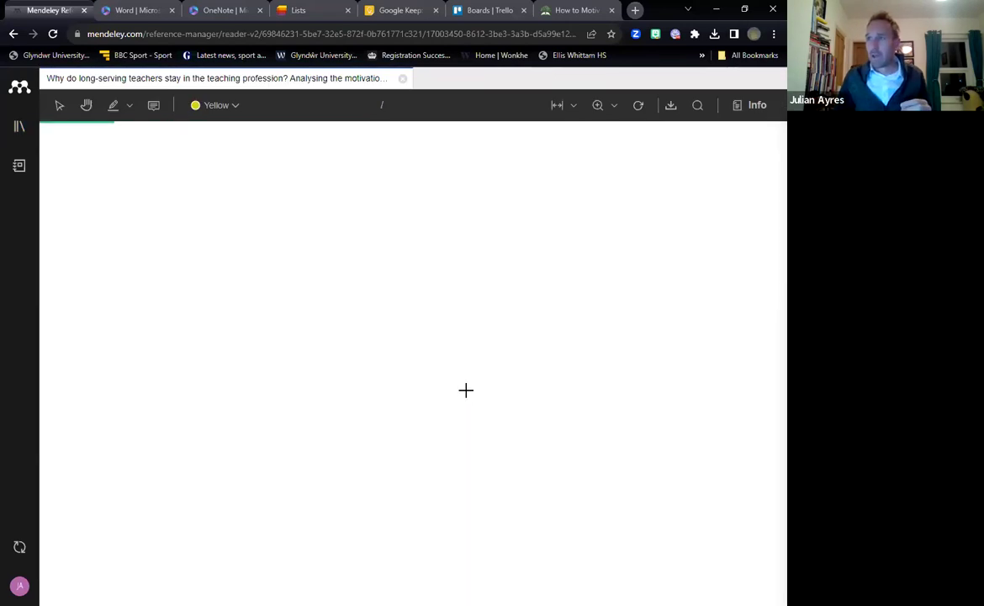
# Read through the opening pages of the long-serving teachers article, from the cover page and abstract to the introduction
pyautogui.scroll(-10, 467, 395)
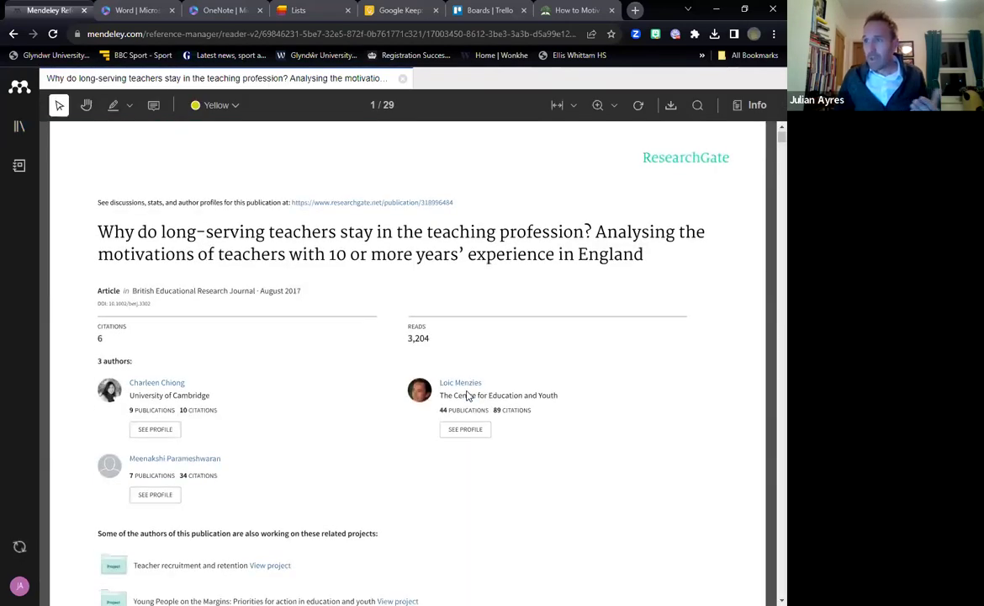
pyautogui.scroll(-3, 467, 408)
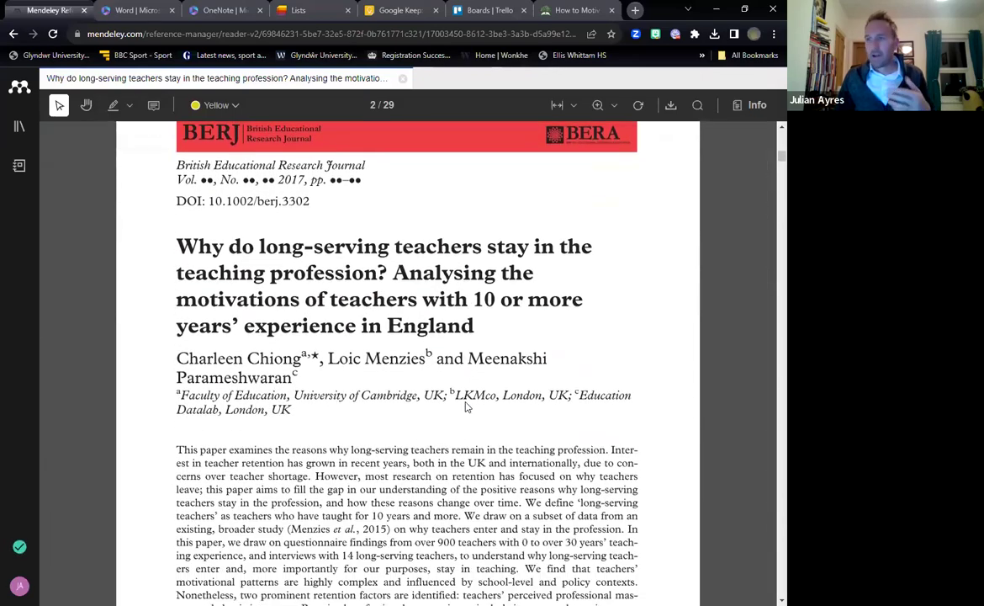
pyautogui.scroll(-9, 467, 407)
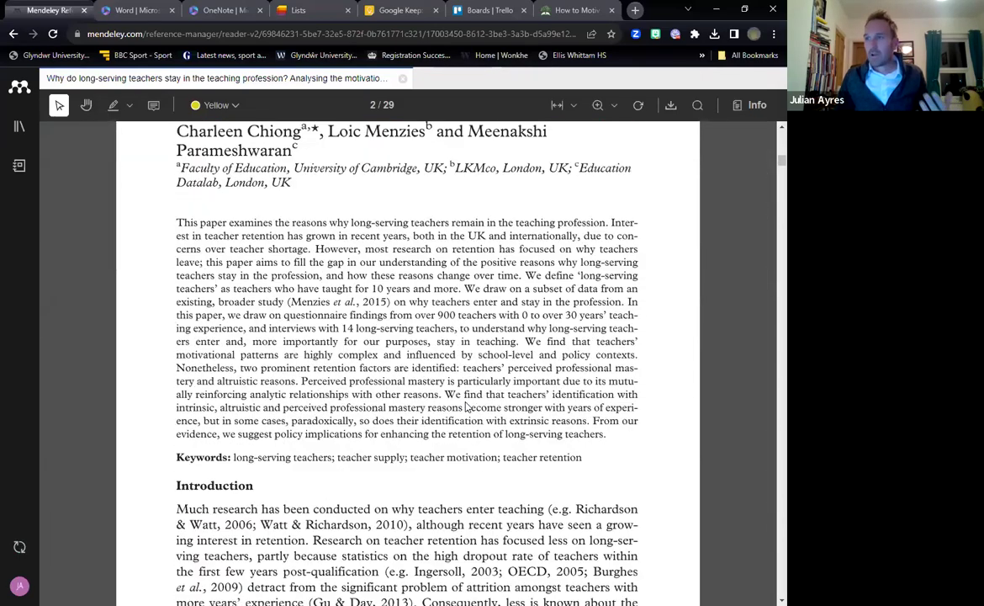
pyautogui.scroll(-3, 631, 155)
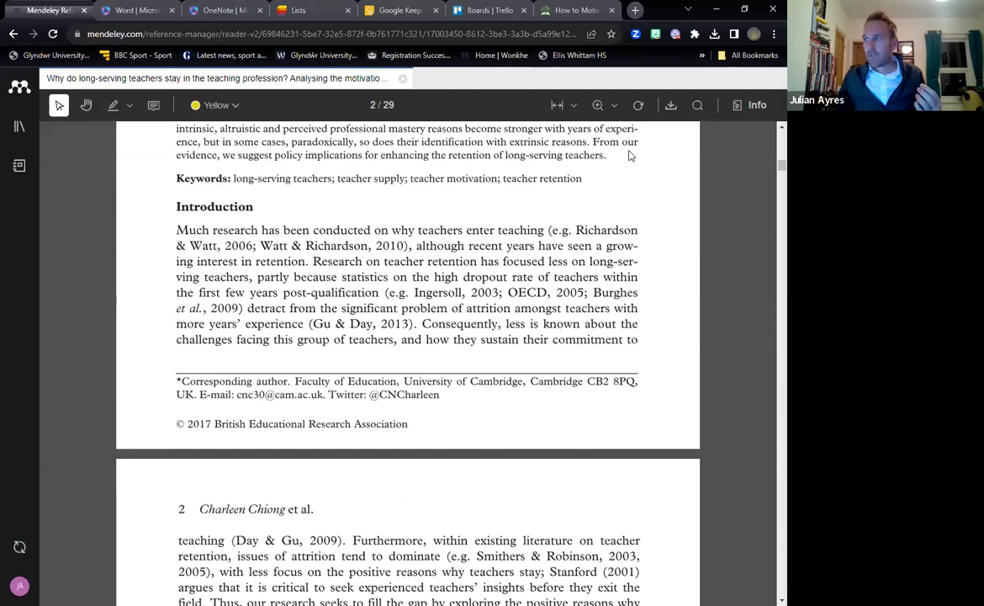
# Check the article's information, annotations and notebook pages, and close the article to return to the library
pyautogui.click(751, 104)
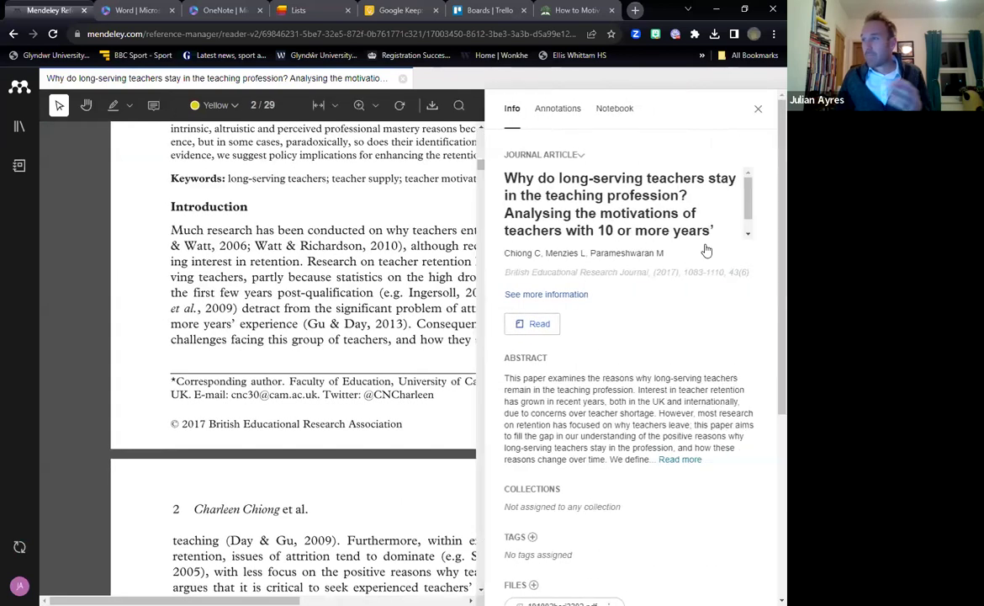
pyautogui.click(554, 108)
pyautogui.click(615, 109)
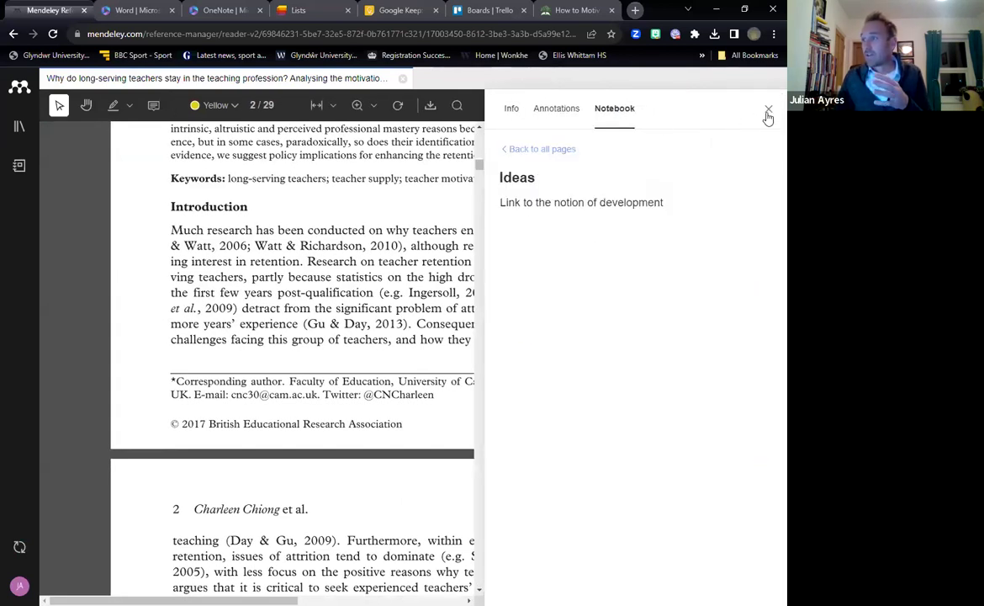
pyautogui.click(768, 109)
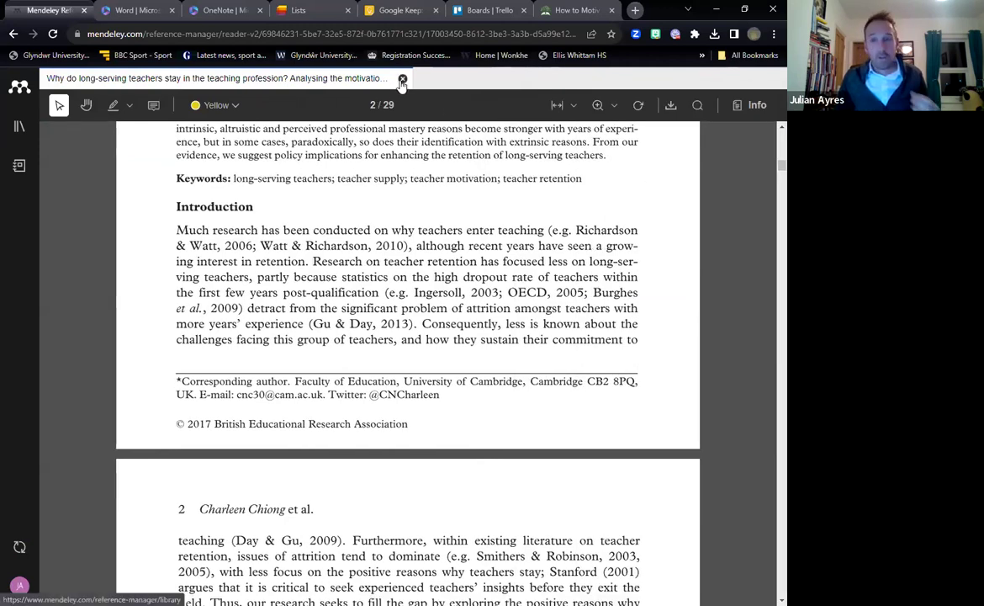
pyautogui.click(403, 79)
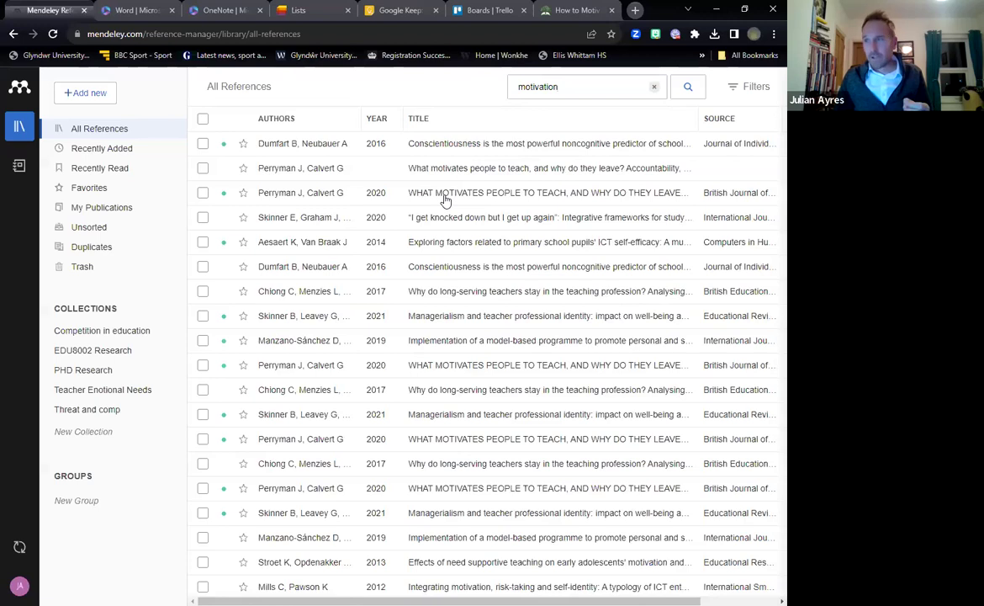
# Clear the "motivation" search in the library and show the author filter options
pyautogui.click(654, 88)
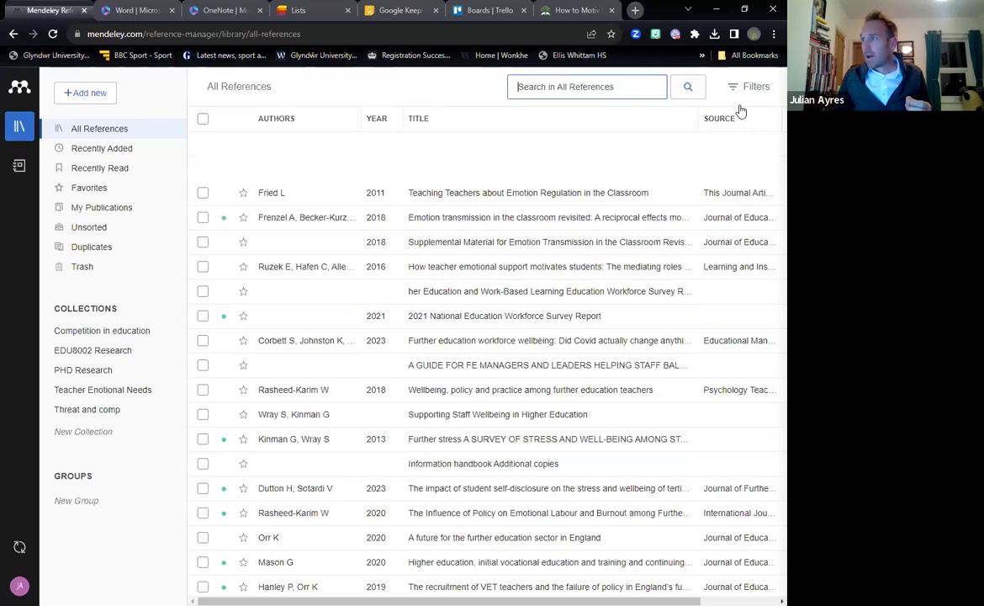
pyautogui.click(746, 88)
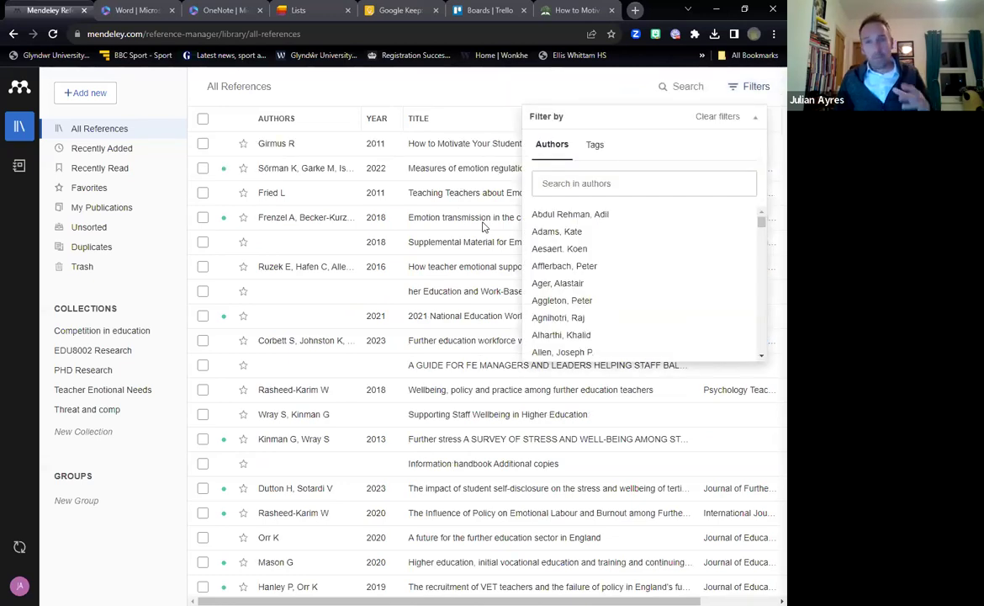
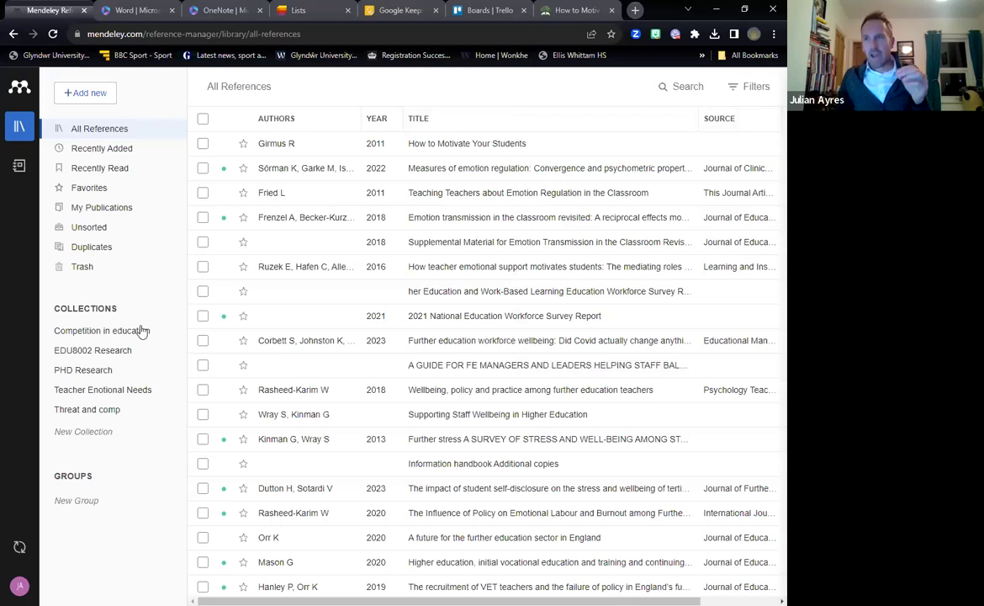
# Add the 2019 reference "How universities can enhance student mental wellbeing" to the EDU8002 Research collection and check that collection's contents
pyautogui.click(92, 353)
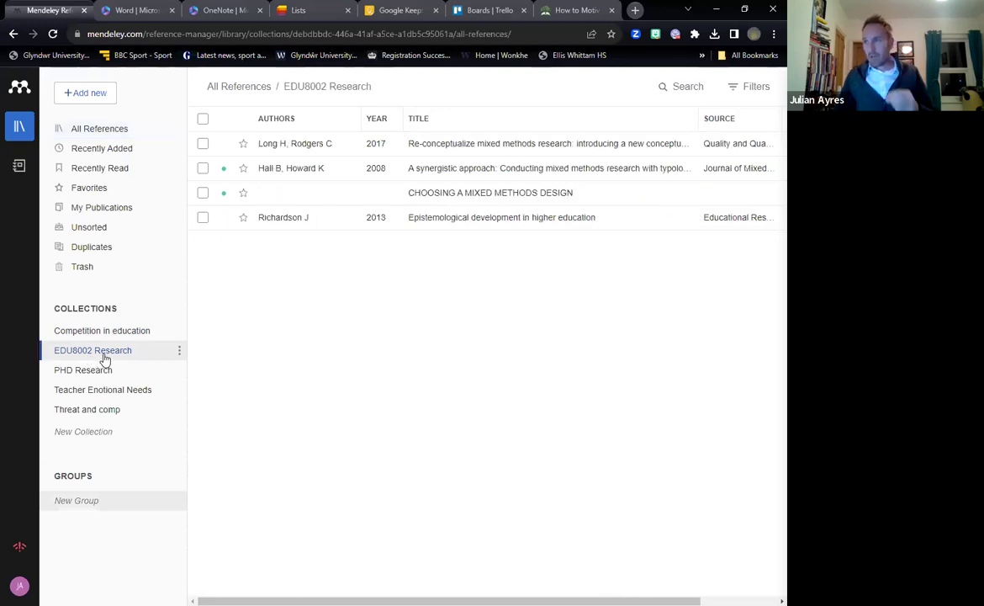
pyautogui.click(118, 128)
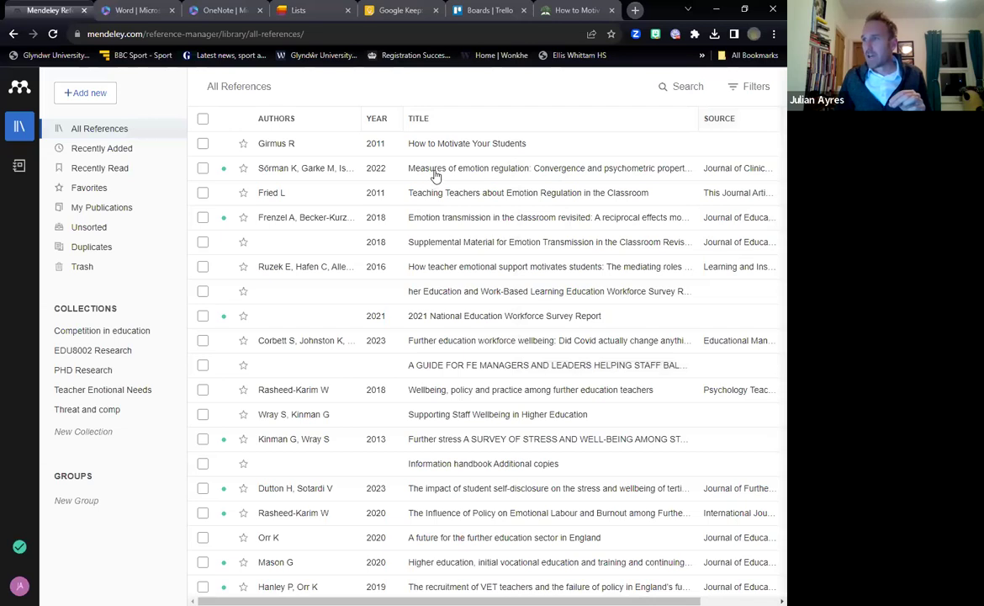
pyautogui.scroll(-2, 528, 306)
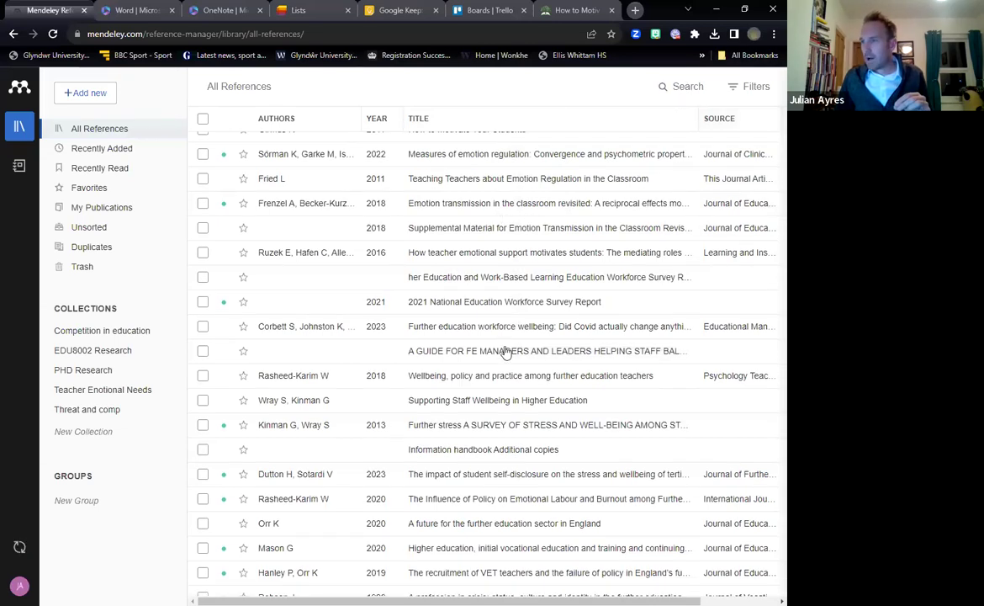
pyautogui.scroll(-2, 519, 352)
pyautogui.scroll(-2, 504, 337)
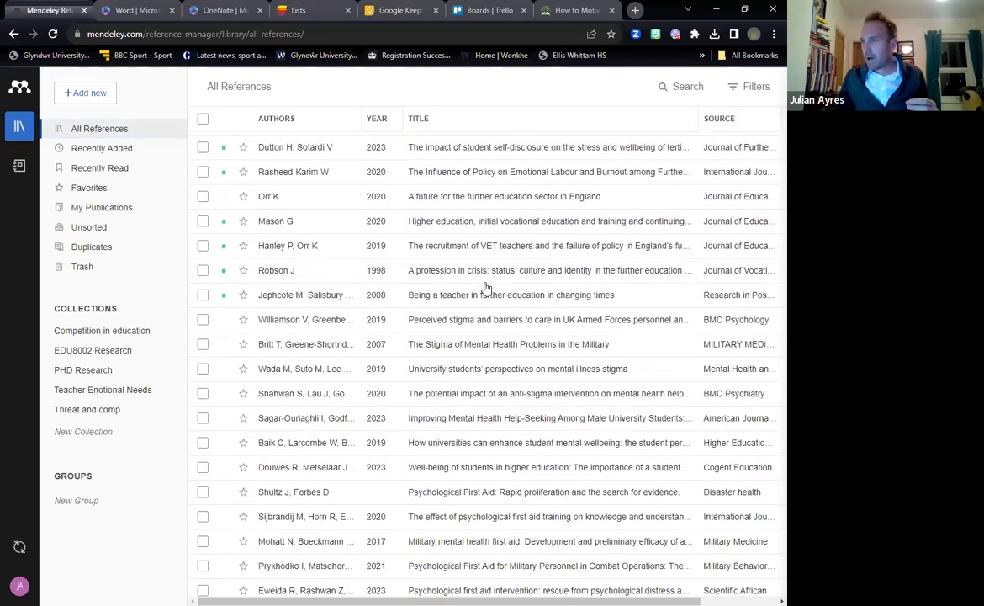
pyautogui.scroll(-2, 485, 295)
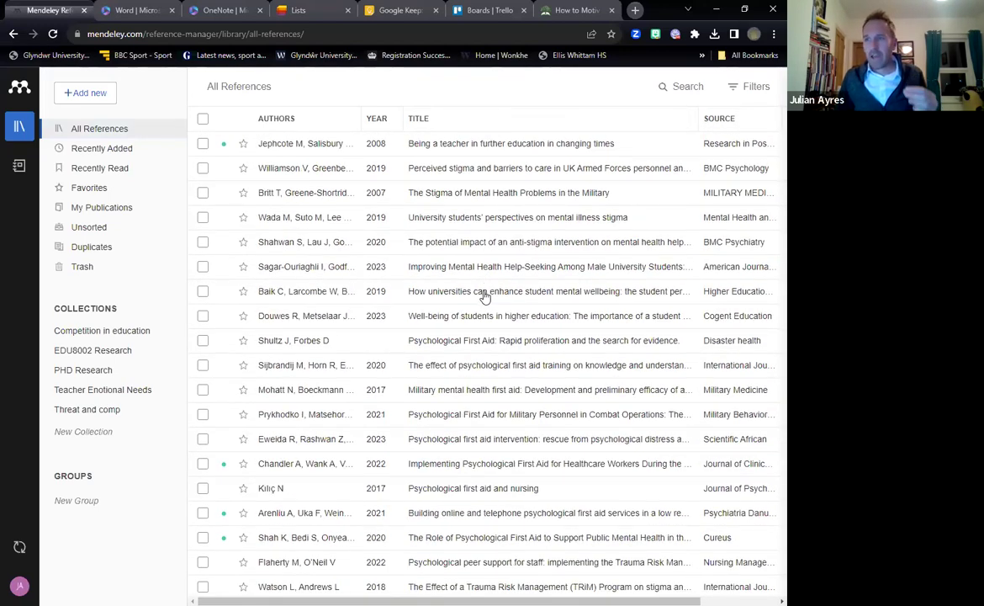
pyautogui.moveTo(507, 293); pyautogui.dragTo(87, 348)
pyautogui.click(90, 348)
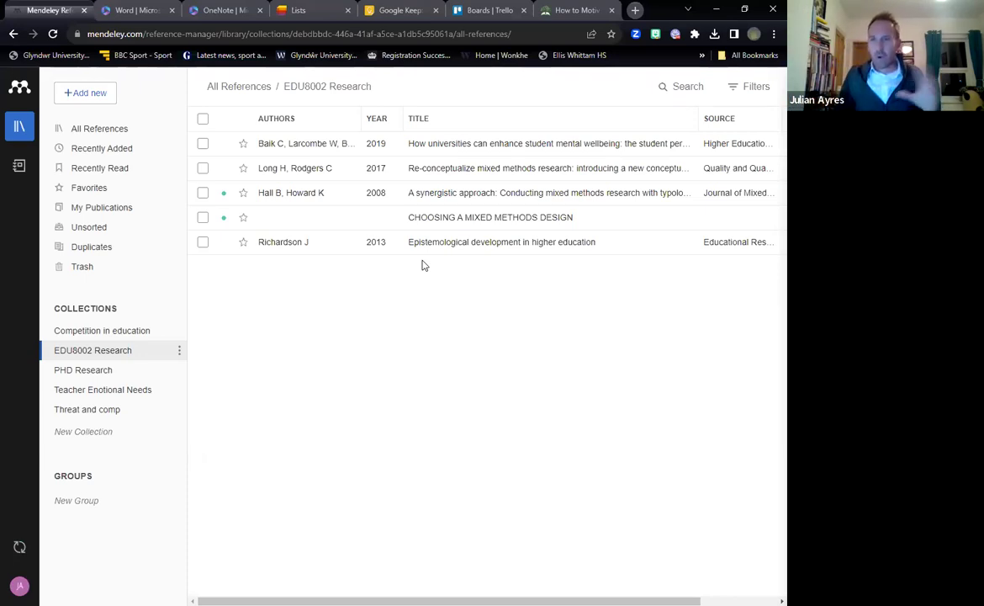
# View the PHD Research collection and try to open the notebook
pyautogui.click(86, 378)
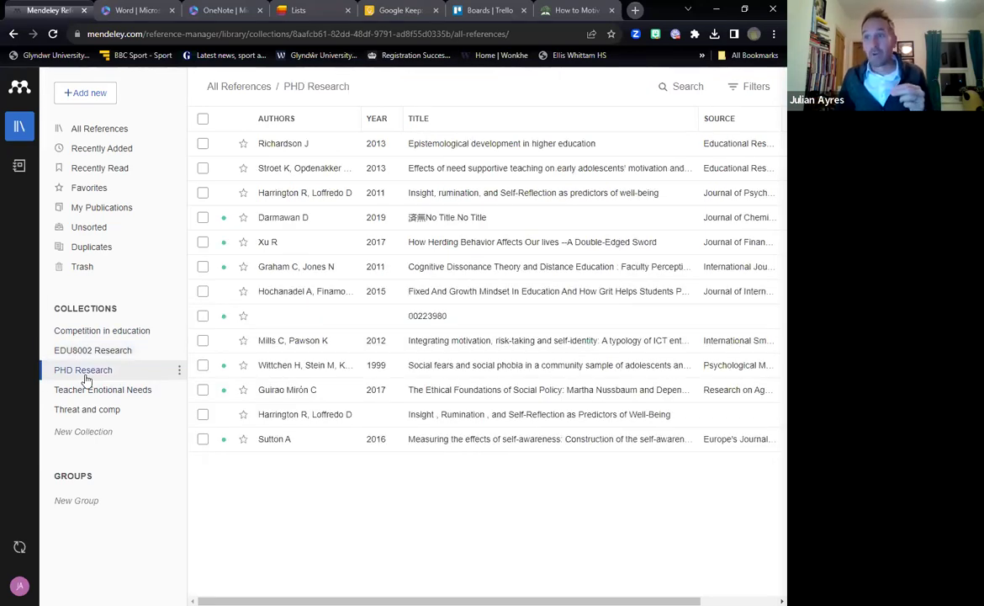
pyautogui.click(20, 167)
pyautogui.click(24, 169)
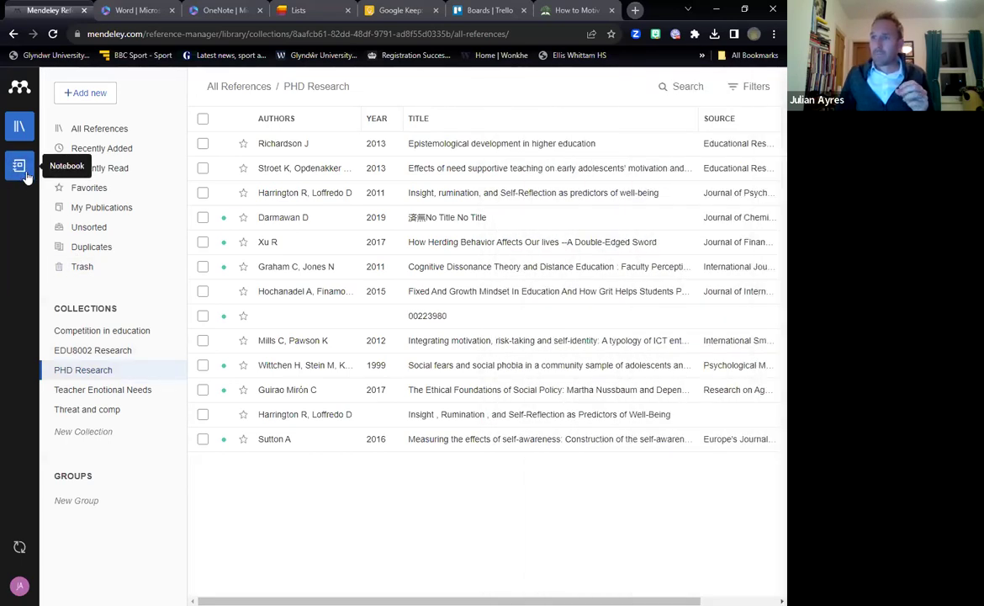
# Search Mendeley's online article catalogue for "motivation" and limit the results to the year 2024
pyautogui.click(20, 87)
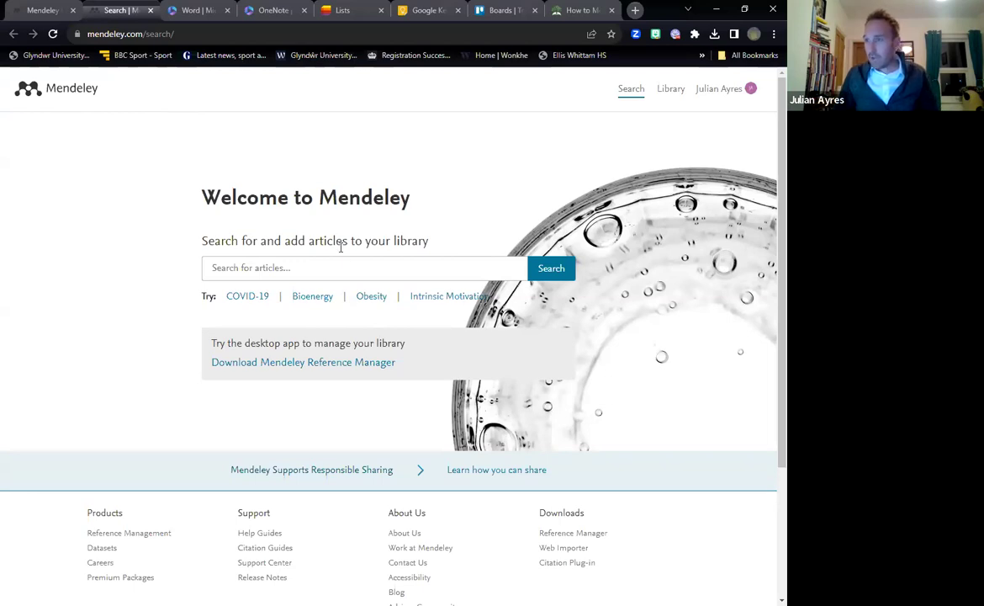
pyautogui.write('motivation')
pyautogui.press('Return')
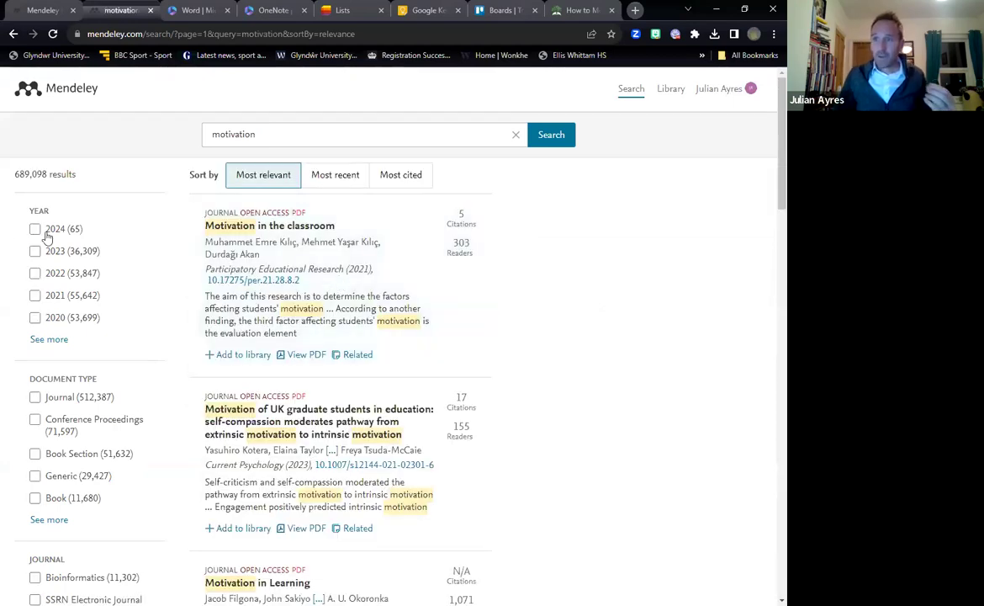
pyautogui.click(33, 229)
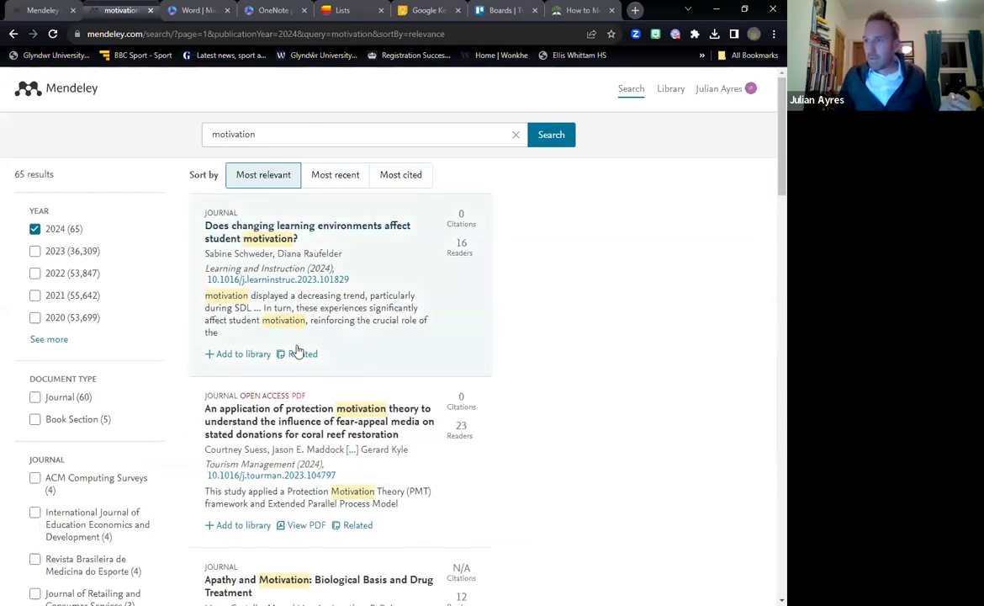
# Add the article "Does changing learning environments affect student motivation?" to the library and open its details there
pyautogui.click(240, 359)
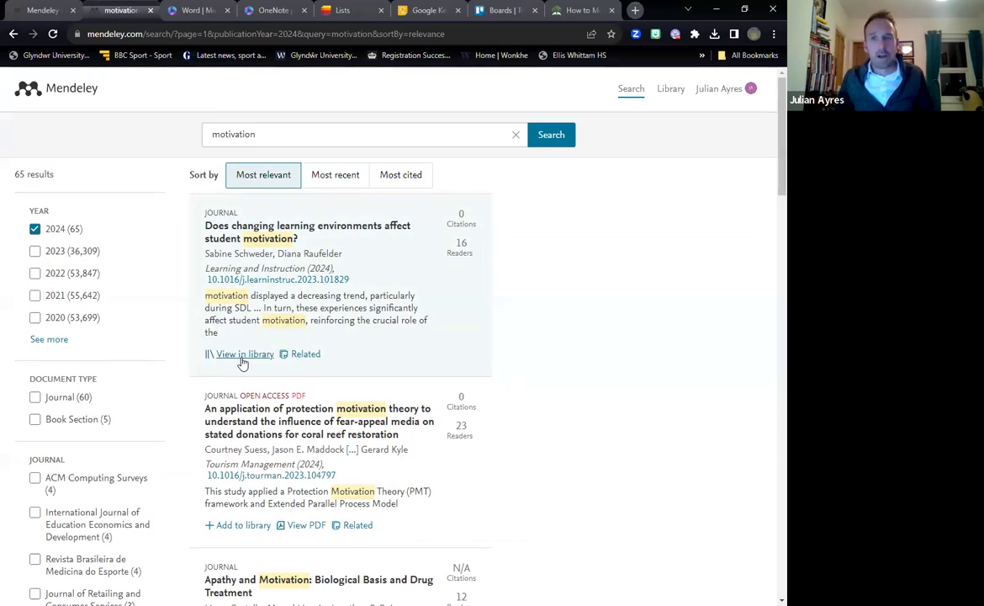
pyautogui.click(244, 357)
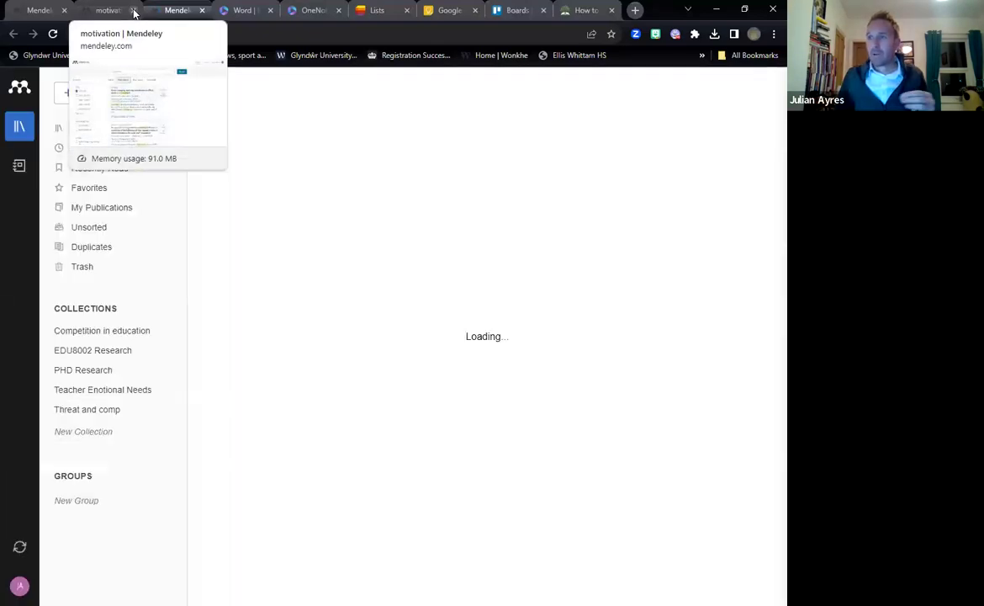
pyautogui.click(133, 10)
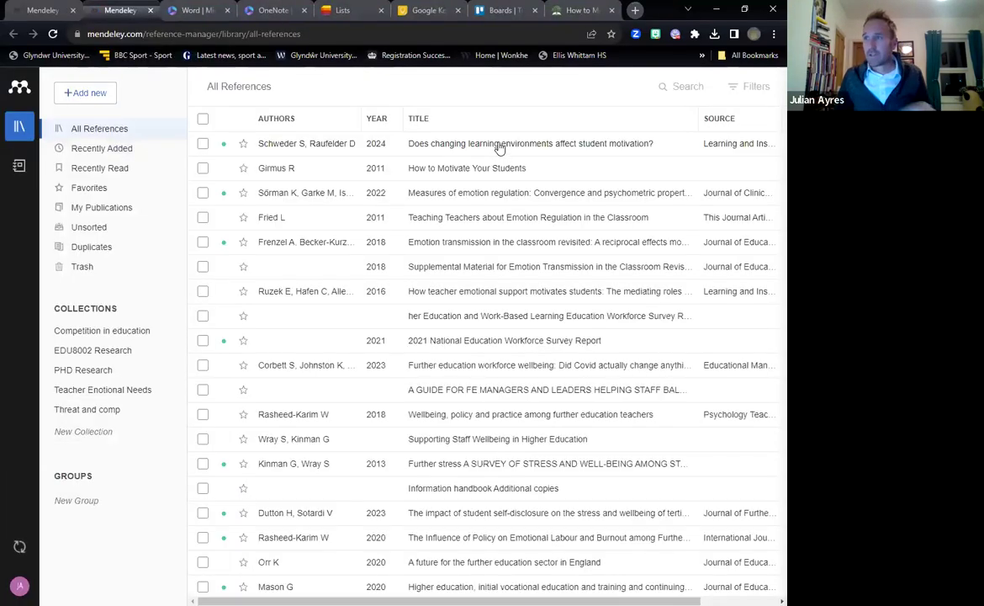
pyautogui.click(499, 148)
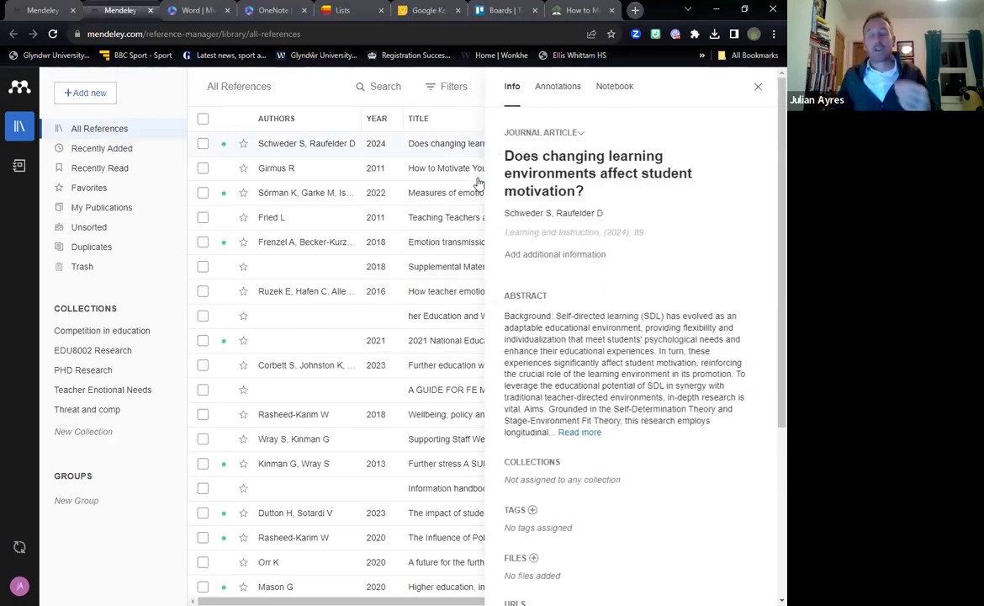
# Return to Mendeley's online article search, closing the extra library page, and search for "henry 8th"
pyautogui.click(37, 8)
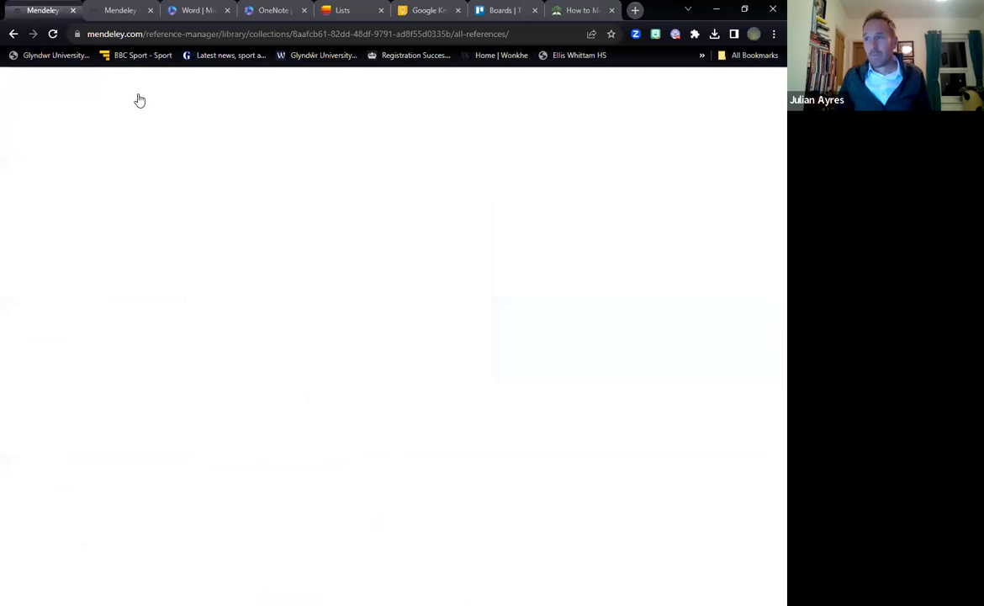
pyautogui.click(133, 12)
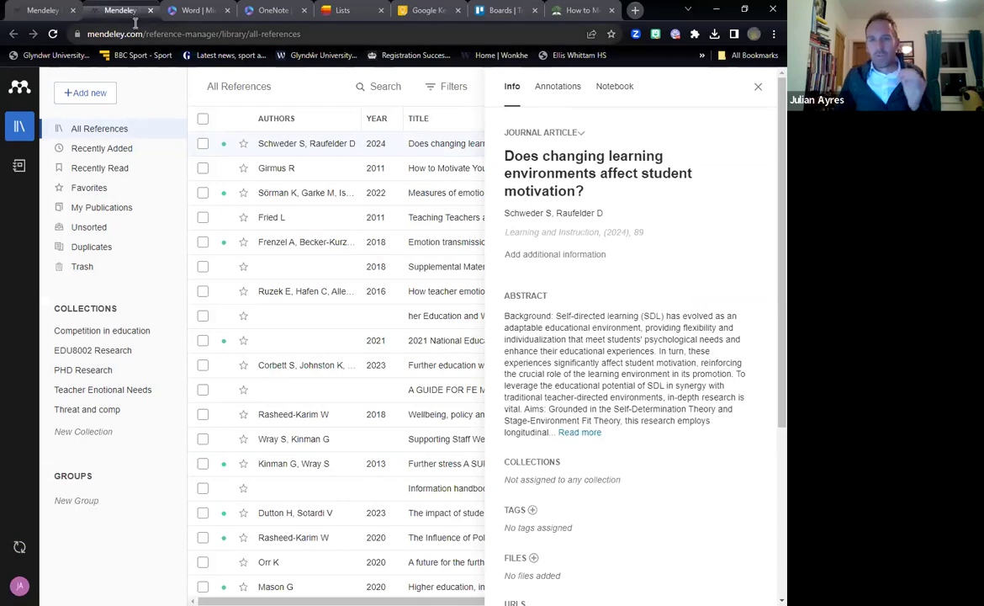
pyautogui.click(20, 84)
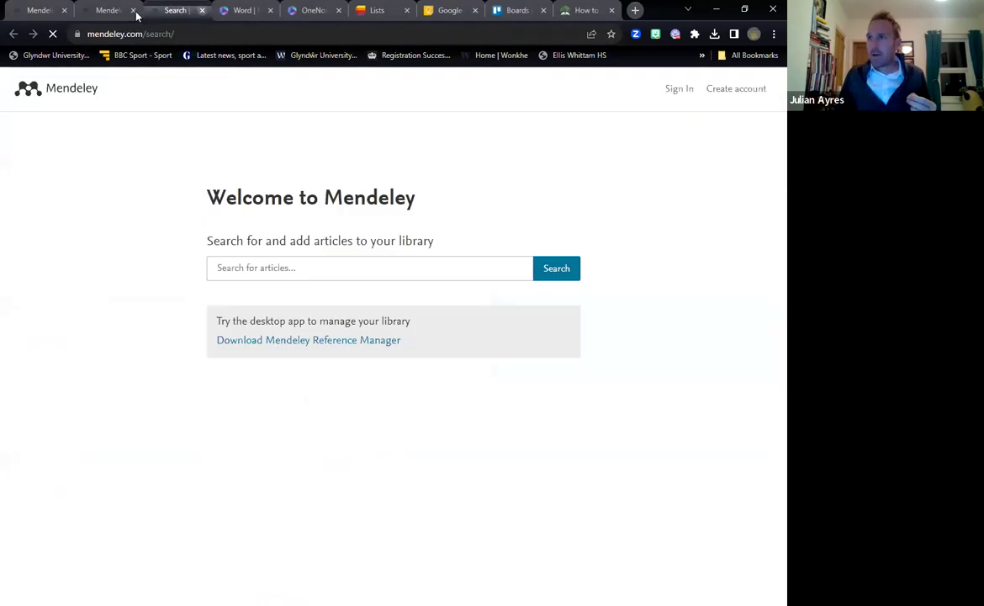
pyautogui.click(133, 10)
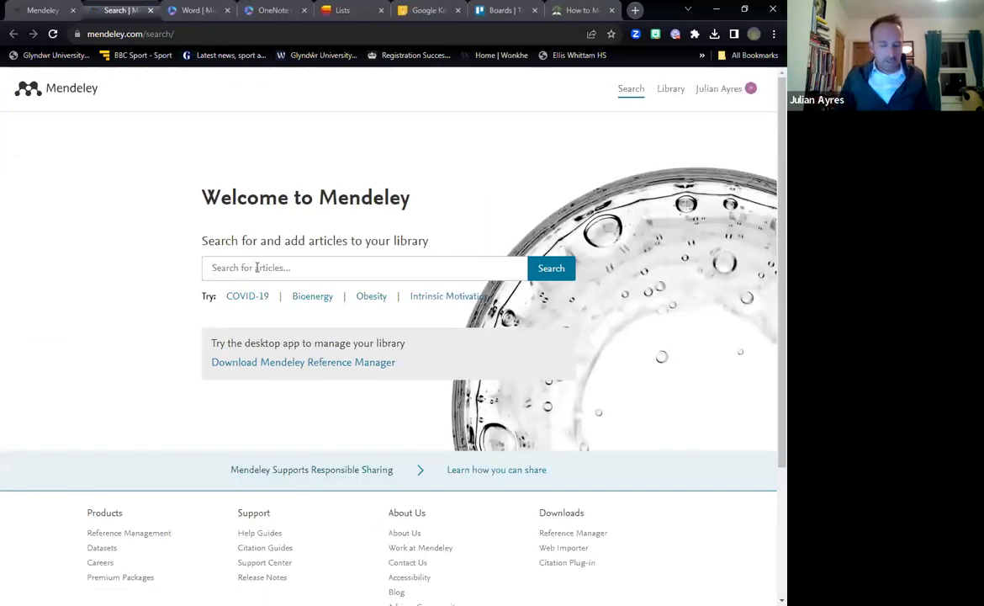
pyautogui.click(257, 267)
pyautogui.write('henry 8th')
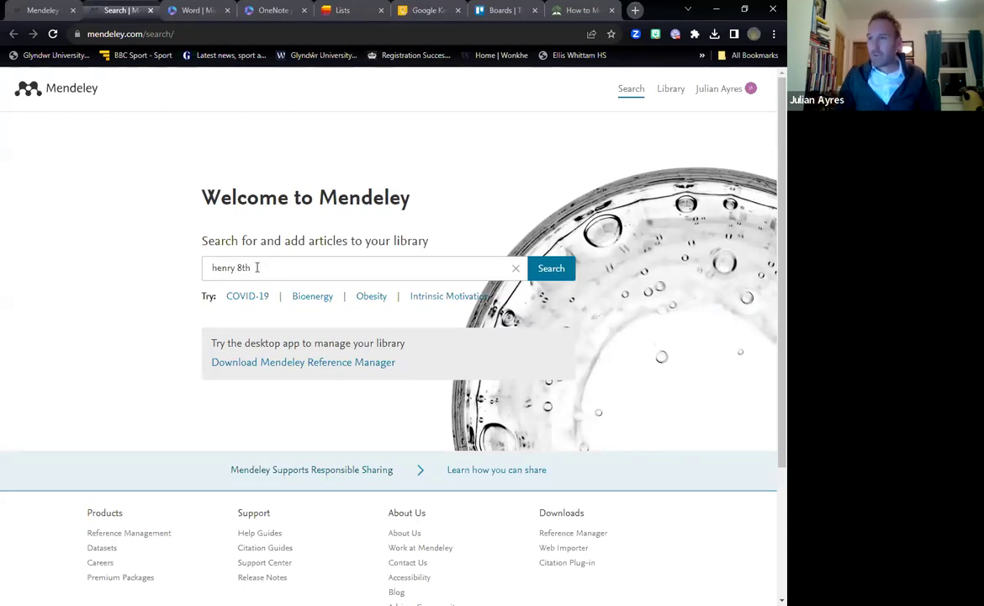
pyautogui.press('Return')
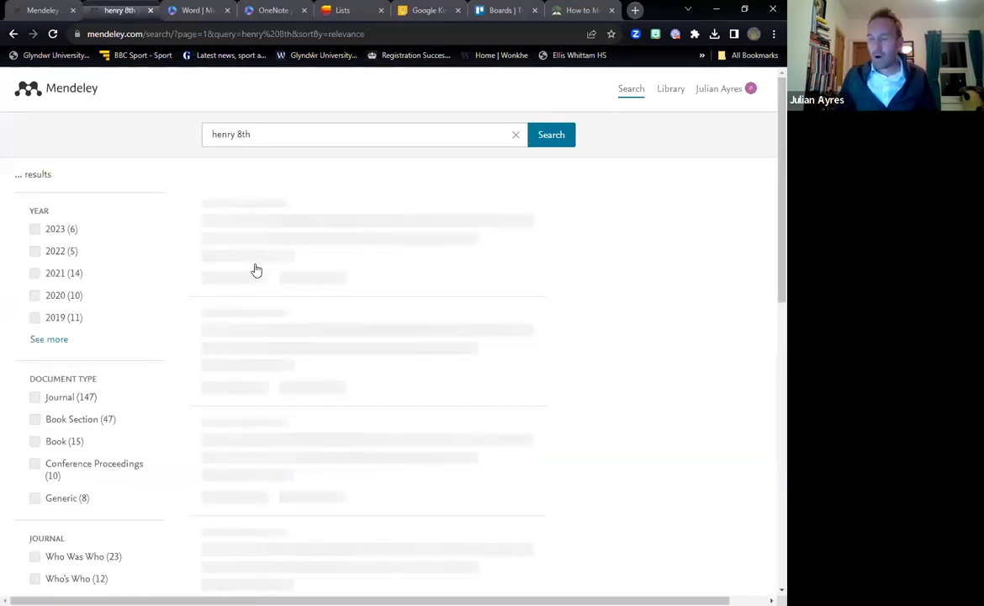
# Look through the "henry 8th" search results and return to the search term at their beginning
pyautogui.scroll(-2, 290, 281)
pyautogui.scroll(-4, 294, 292)
pyautogui.scroll(-2, 294, 292)
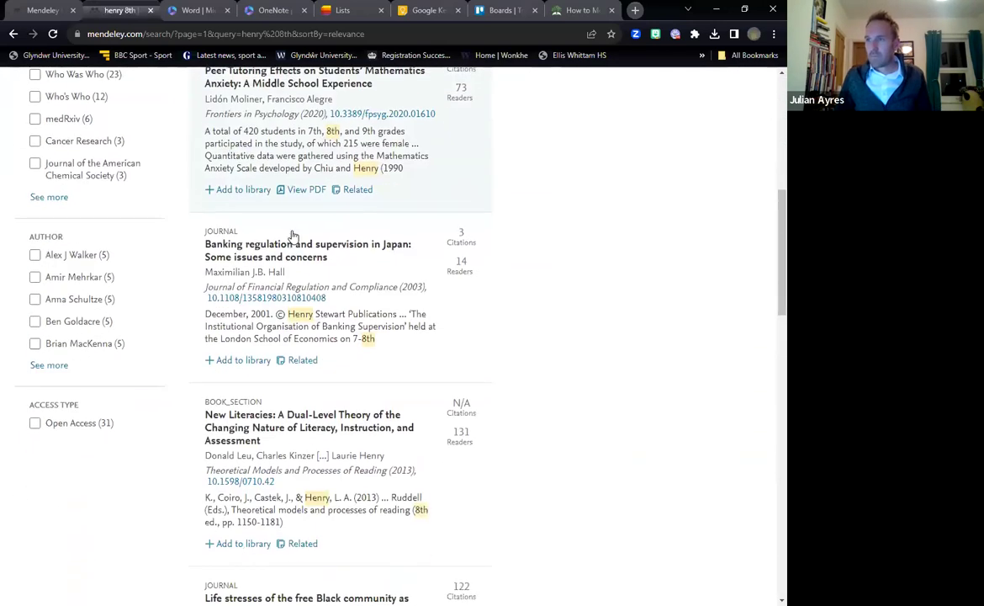
pyautogui.scroll(-3, 293, 274)
pyautogui.scroll(6, 296, 282)
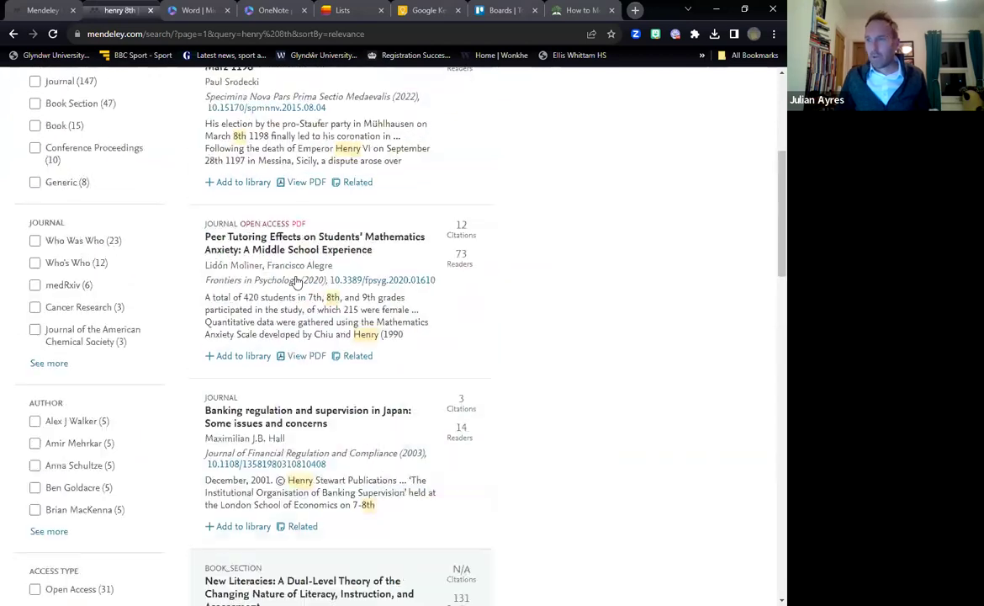
pyautogui.scroll(5, 295, 282)
pyautogui.click(257, 137)
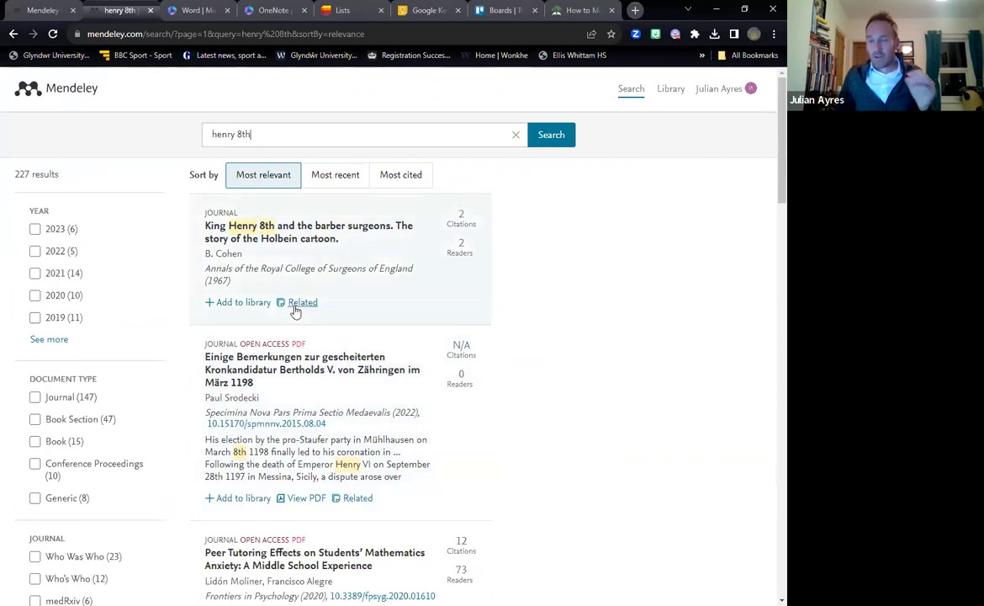
# Search the online catalogue for "motivation" and view the articles related to "Motivation of UK graduate students in education"
pyautogui.moveTo(275, 138); pyautogui.dragTo(130, 141)
pyautogui.write('motivatio')
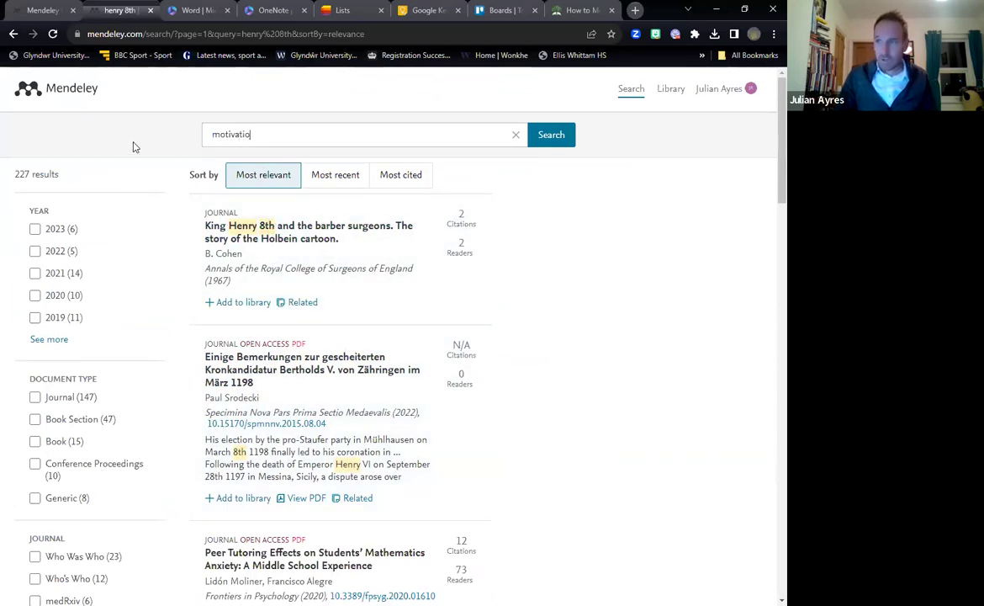
pyautogui.write('n')
pyautogui.press('Return')
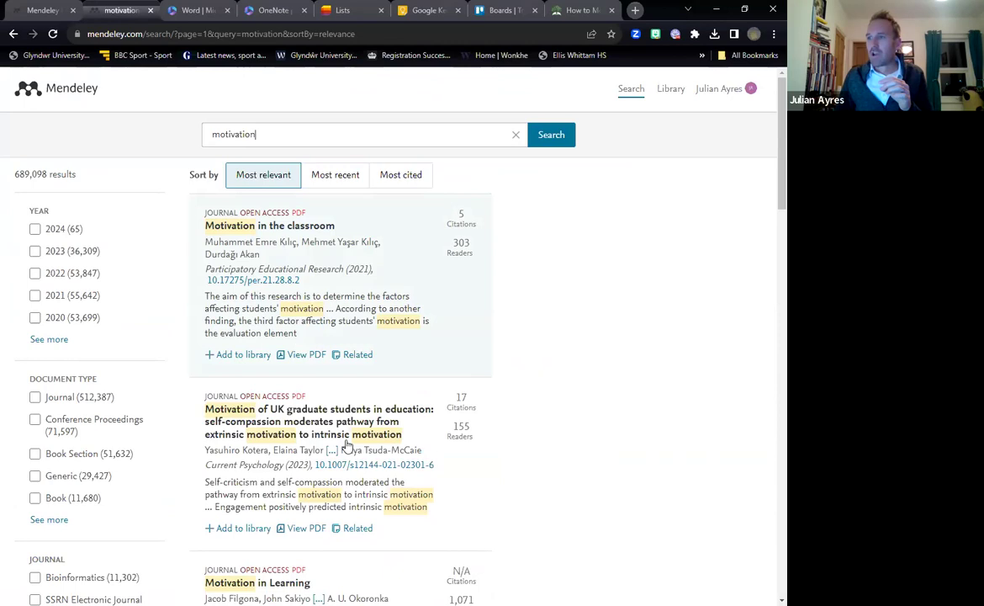
pyautogui.scroll(-1, 359, 475)
pyautogui.click(357, 468)
pyautogui.scroll(-3, 627, 218)
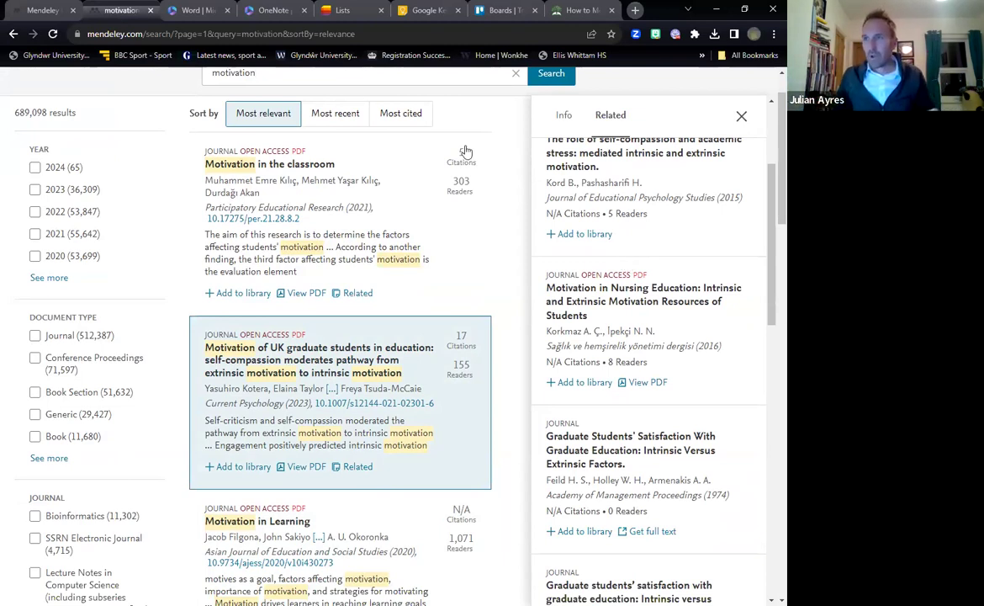
# Close the online article search and go back to the Mendeley library, showing all references
pyautogui.click(152, 12)
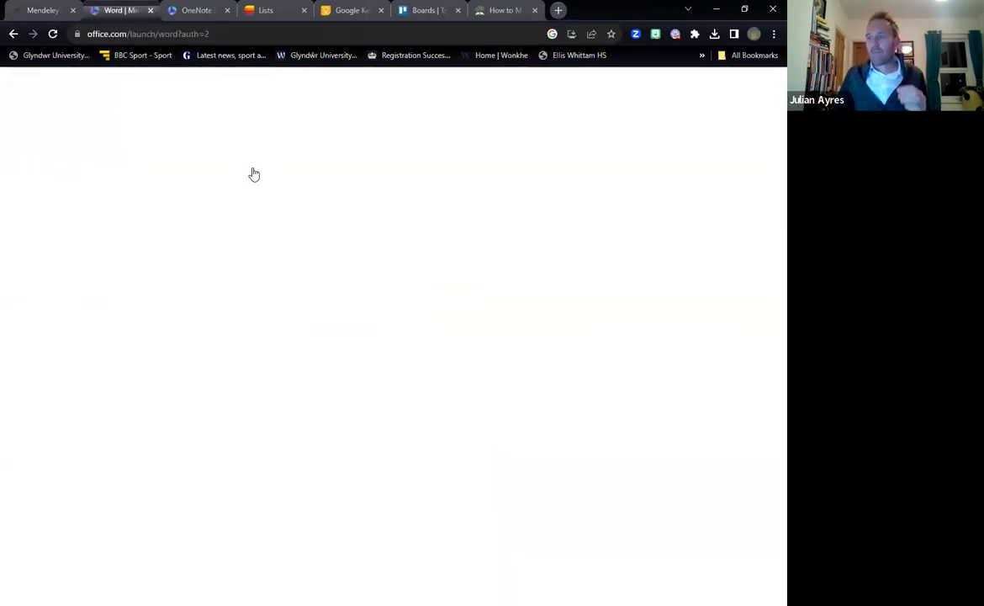
pyautogui.click(59, 11)
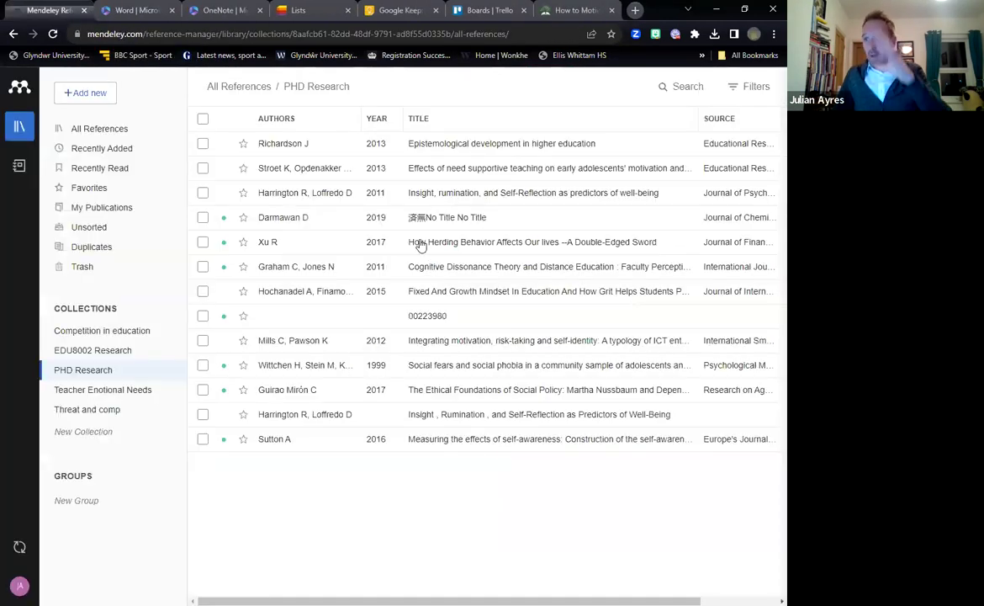
pyautogui.click(99, 130)
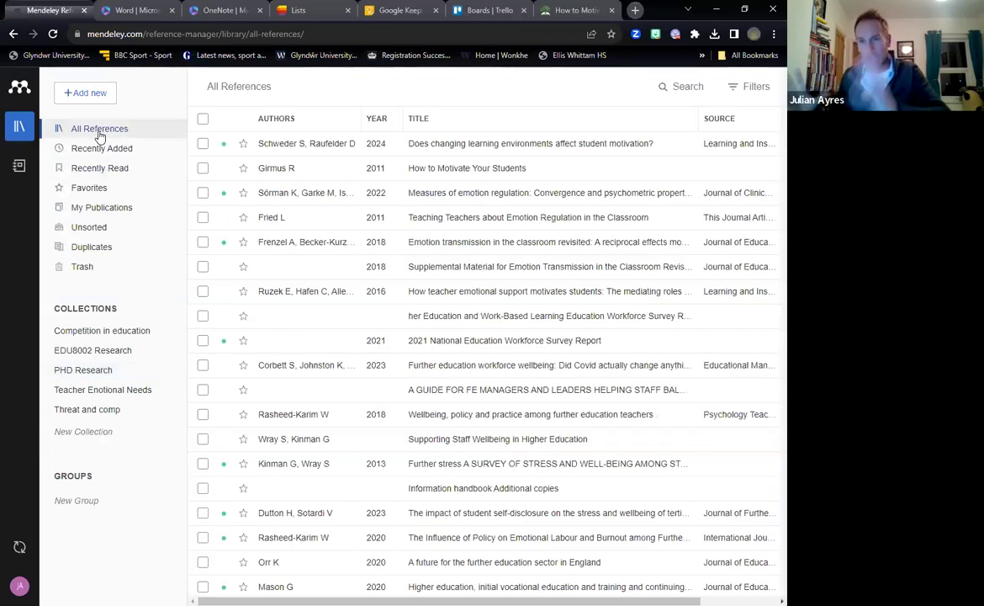
# Look at the options for adding references, including the file formats for importing a library
pyautogui.click(87, 93)
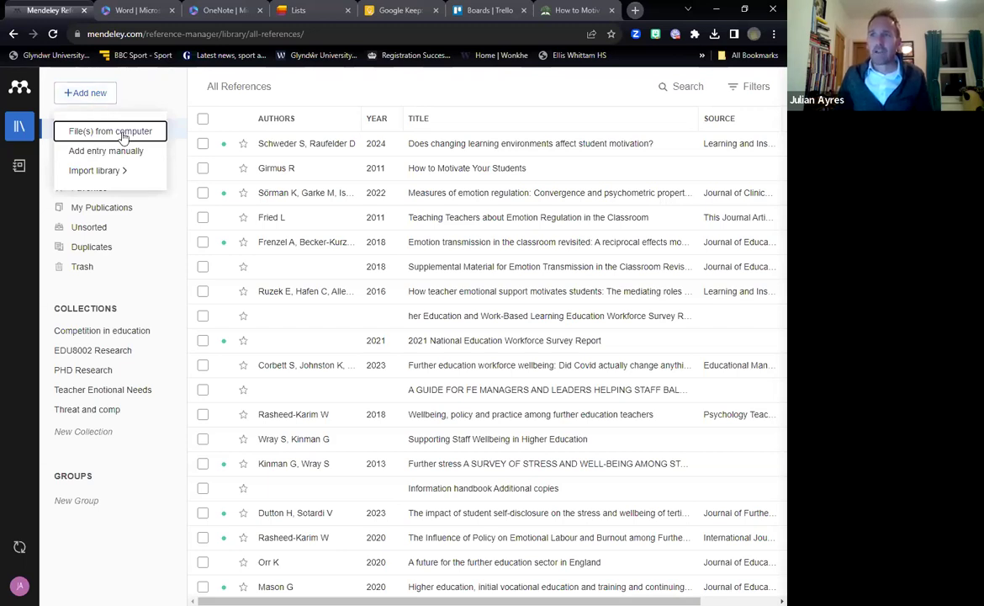
pyautogui.moveTo(127, 178)
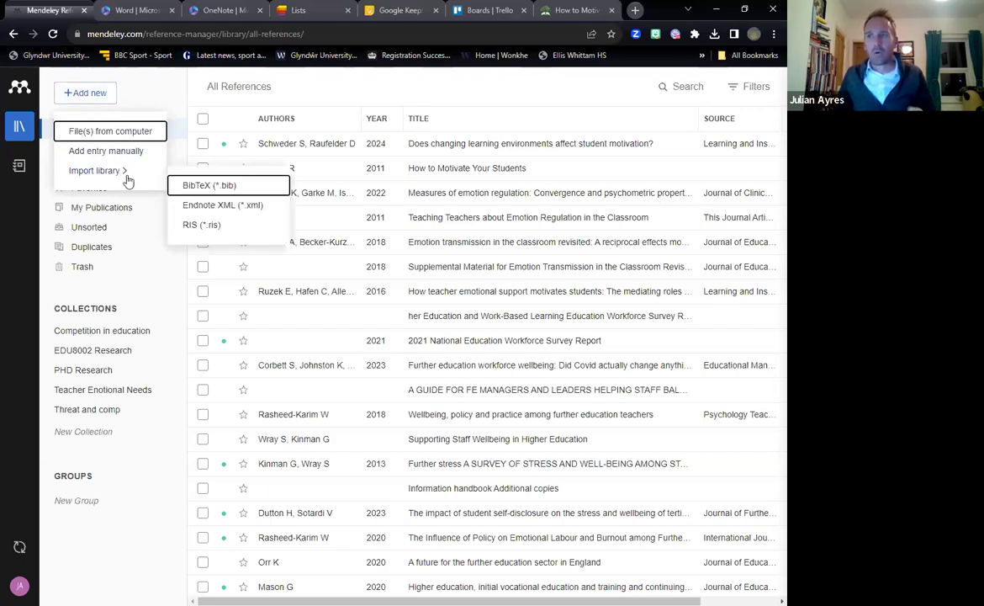
pyautogui.click(122, 172)
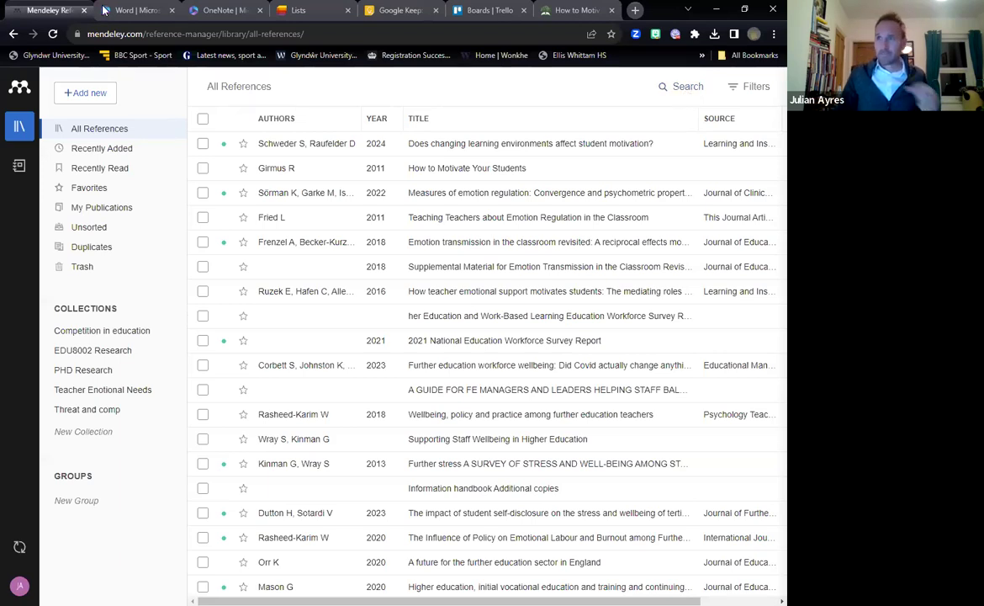
# Switch to Word online, create a blank document, and close the Word start page
pyautogui.click(130, 11)
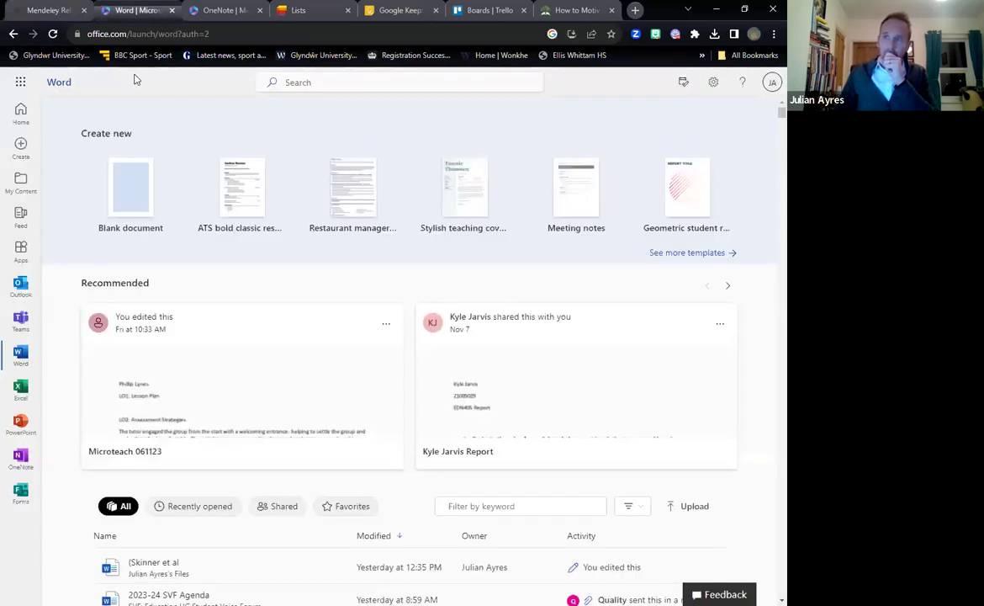
pyautogui.click(130, 190)
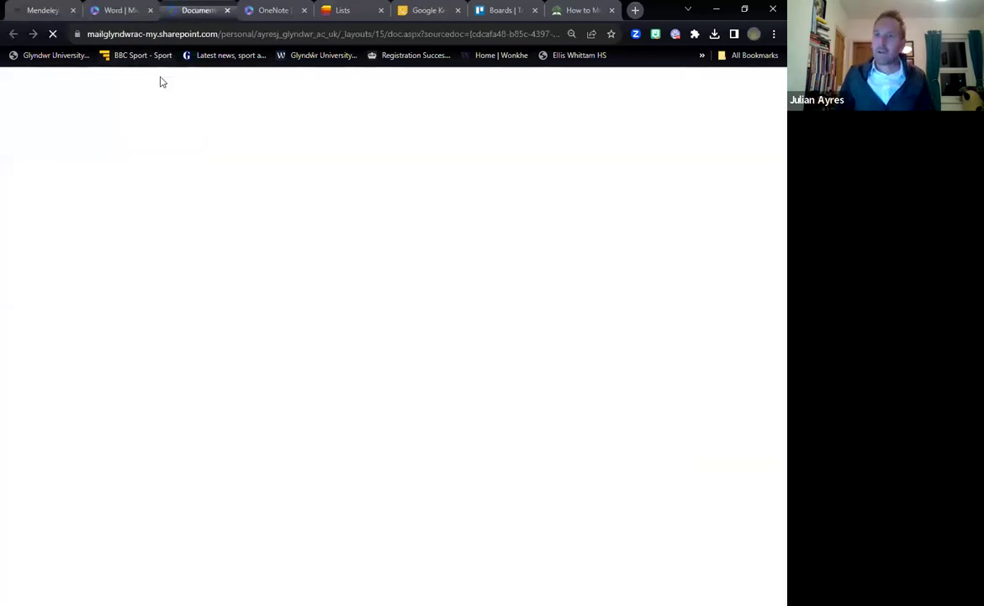
pyautogui.click(150, 11)
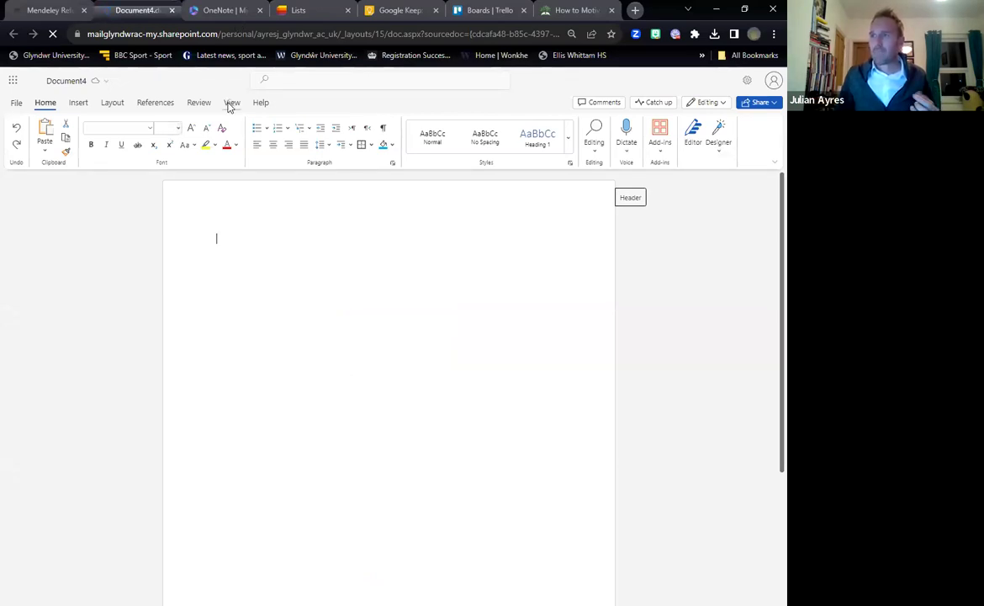
# Find the Mendeley Cite add-in among Word's reference tools and open it beside the blank document
pyautogui.click(229, 104)
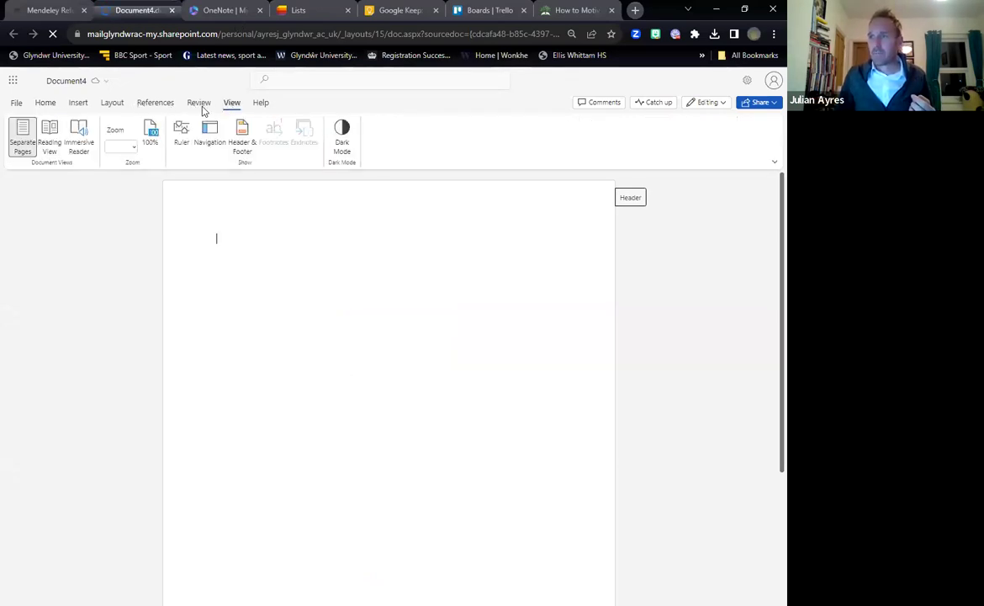
pyautogui.click(155, 106)
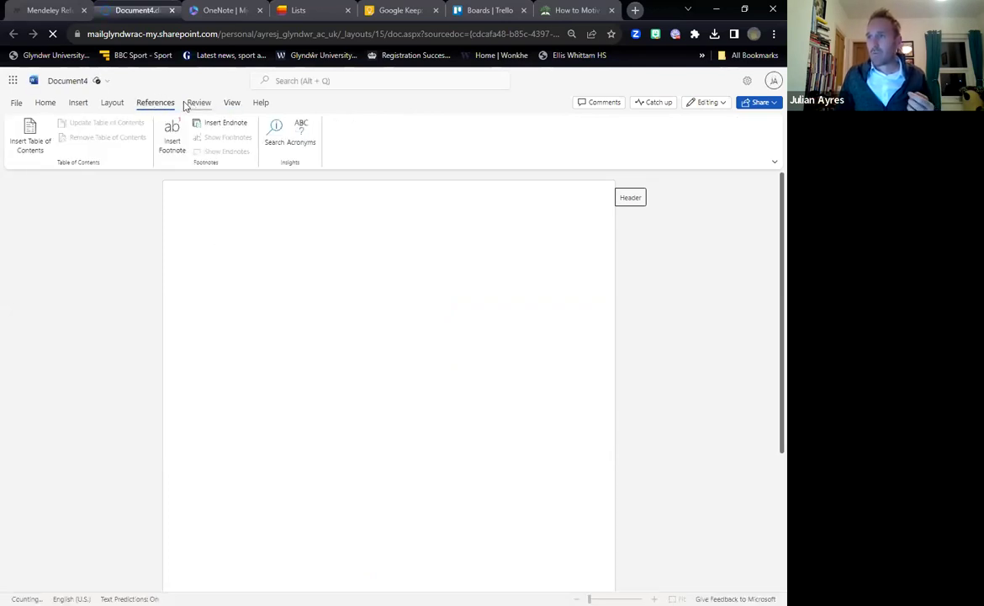
pyautogui.click(186, 105)
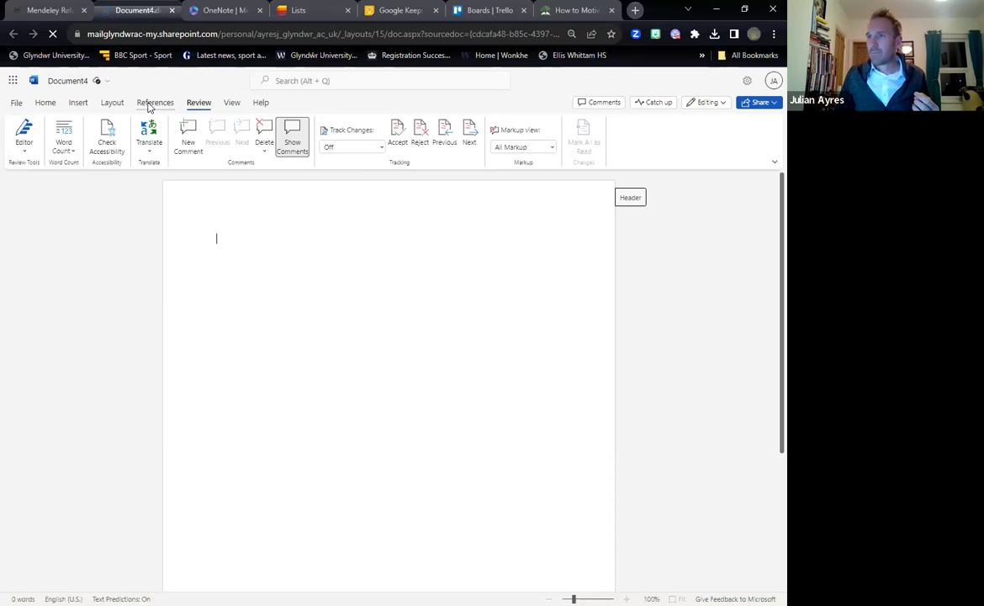
pyautogui.click(149, 105)
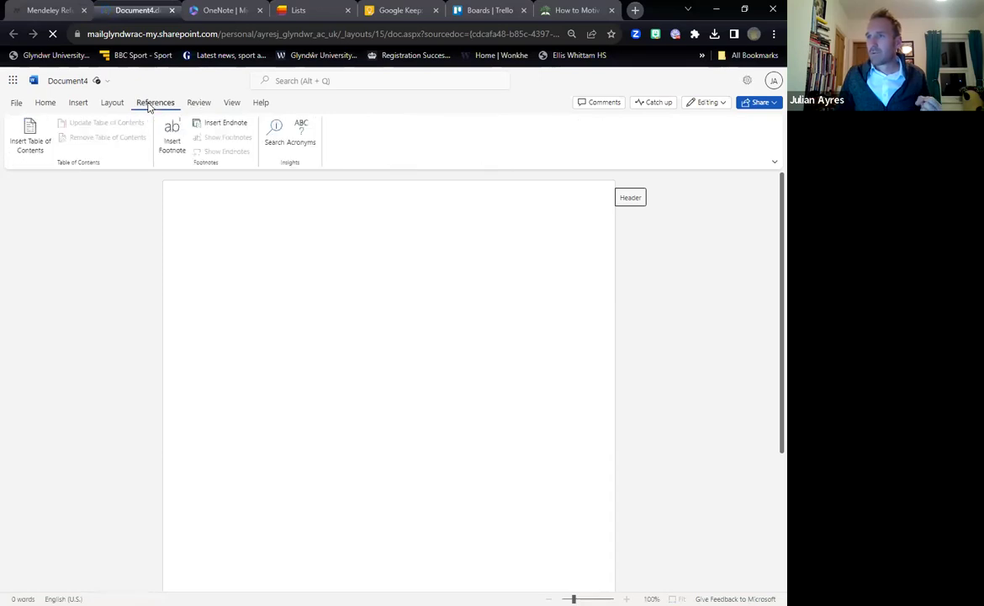
pyautogui.click(230, 104)
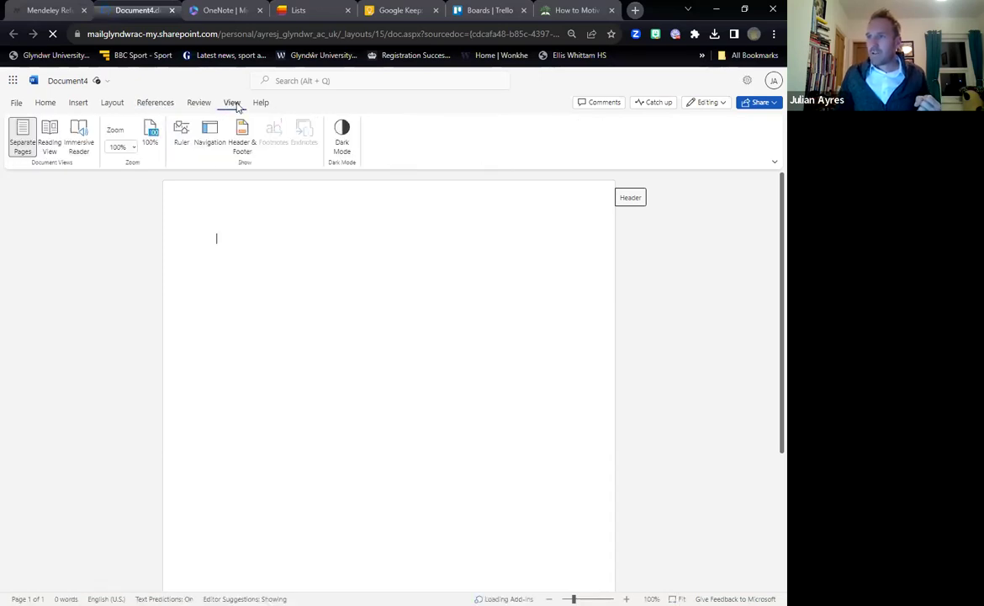
pyautogui.click(77, 105)
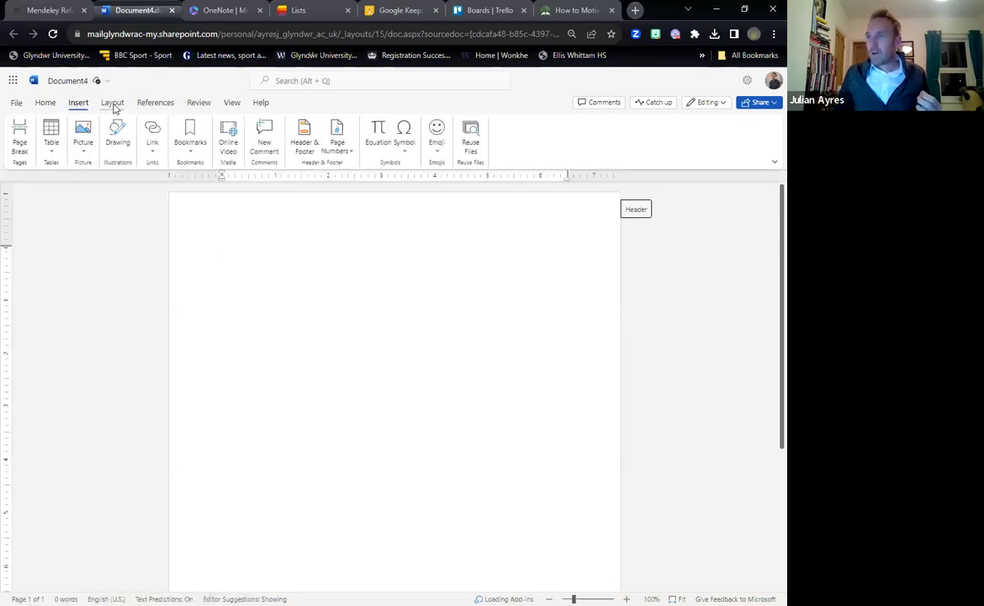
pyautogui.click(160, 104)
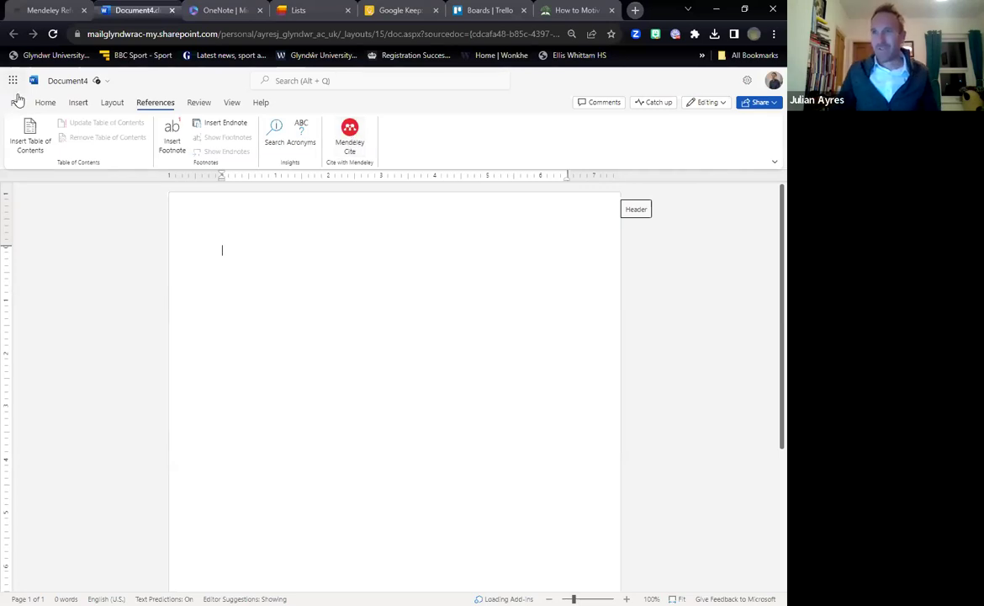
pyautogui.click(78, 104)
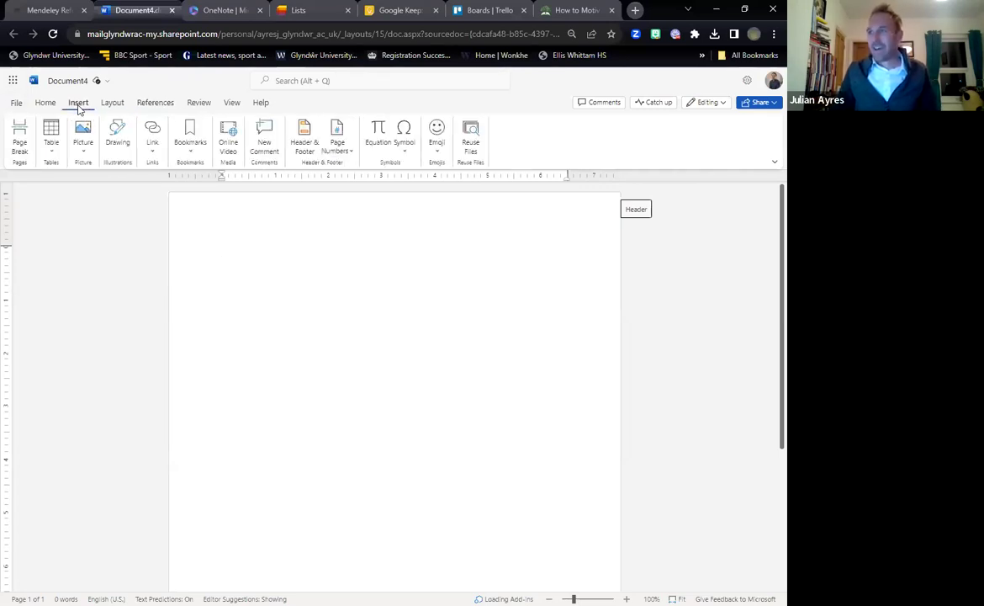
pyautogui.click(194, 107)
pyautogui.click(156, 104)
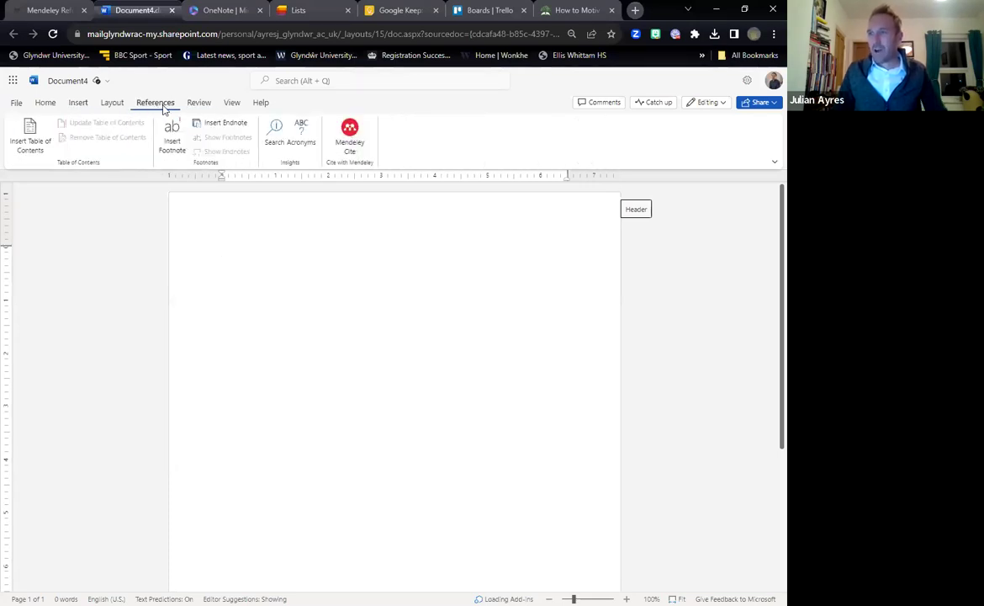
pyautogui.click(350, 141)
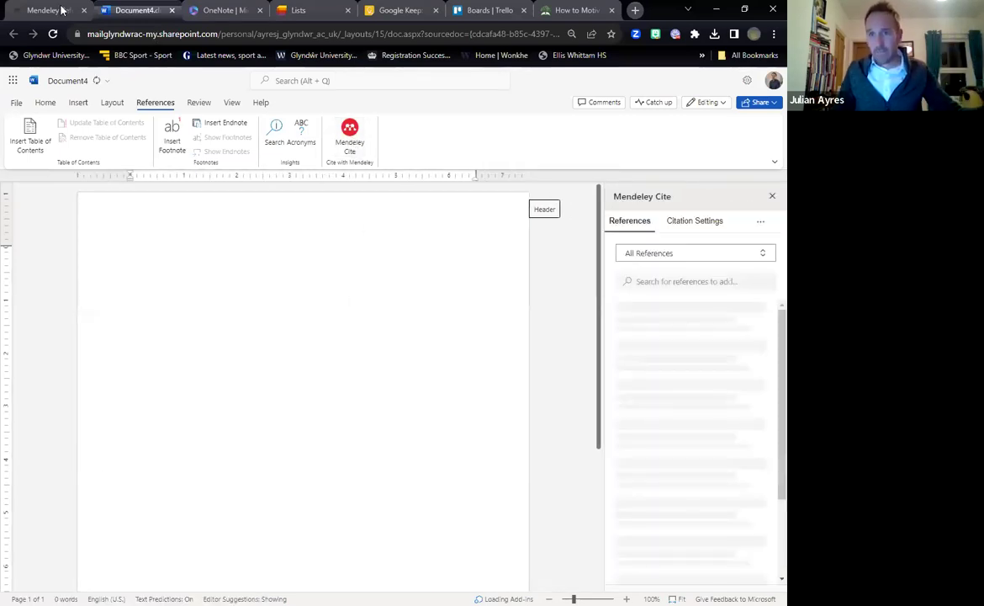
pyautogui.moveTo(61, 10)
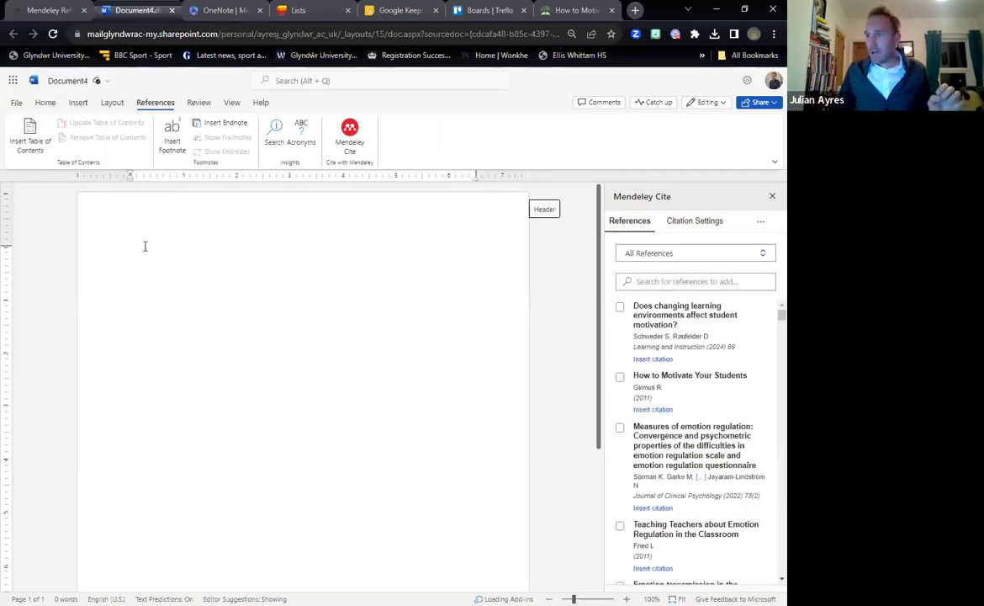
# Enter the filler text "njghdkjsngjdnsgjndfksj" and cite "Supplemental Material for Emotion Transmission in the Classroom Revisited" after it
pyautogui.write('njgnekjsngjdnsgjndfks')
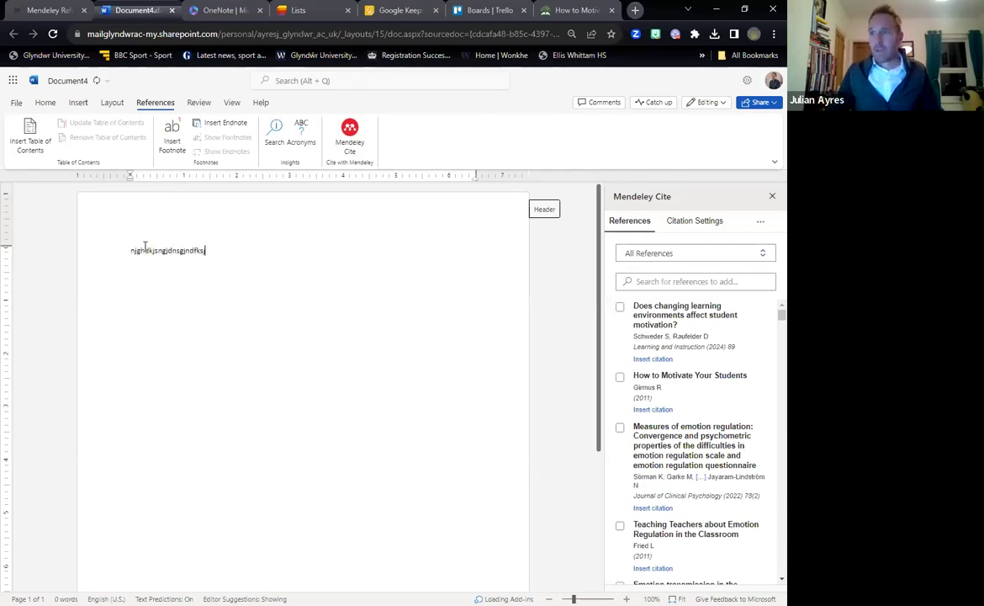
pyautogui.write('j')
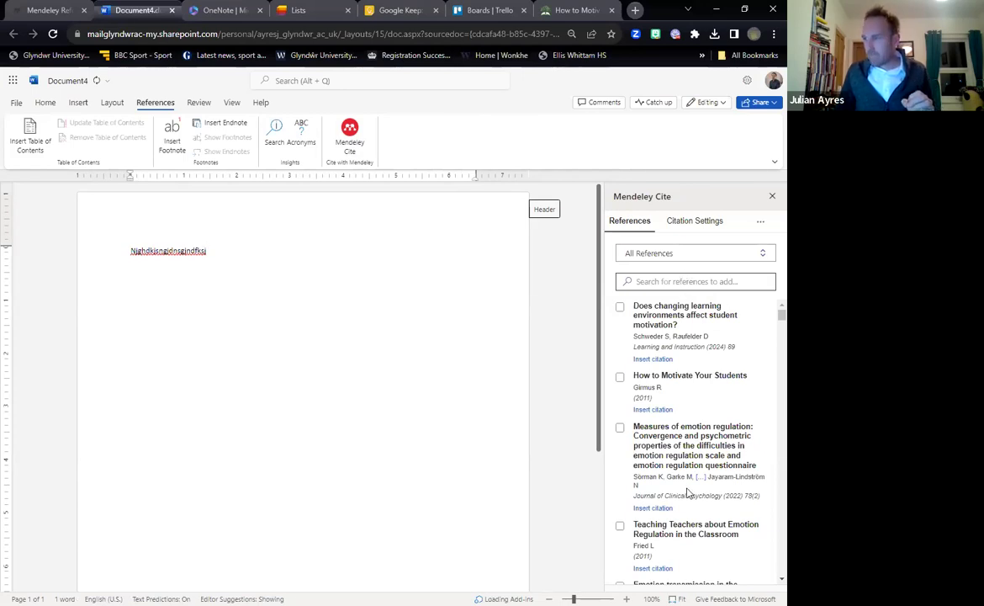
pyautogui.scroll(-3, 686, 492)
pyautogui.scroll(-2, 680, 434)
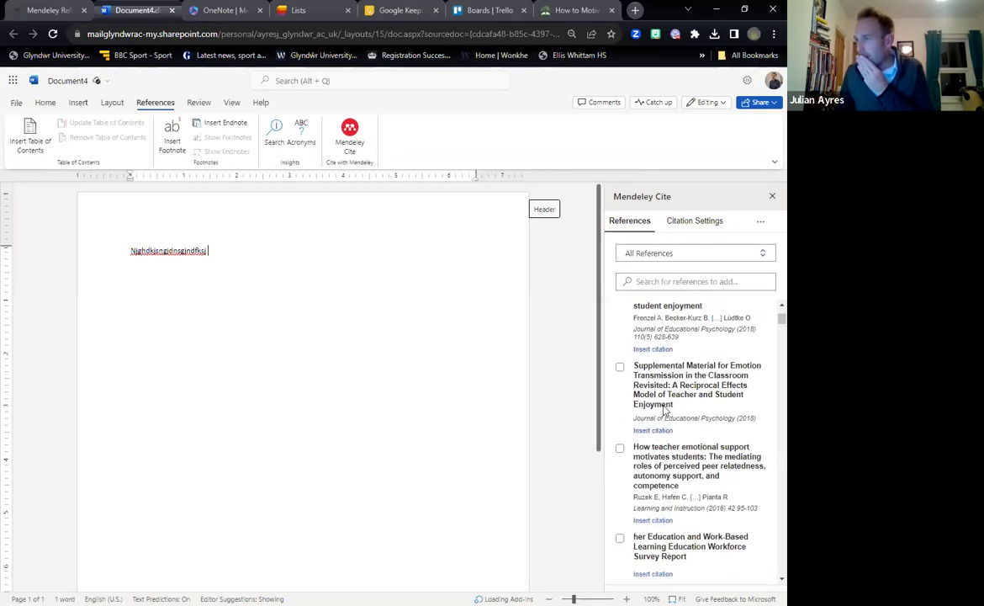
pyautogui.click(620, 369)
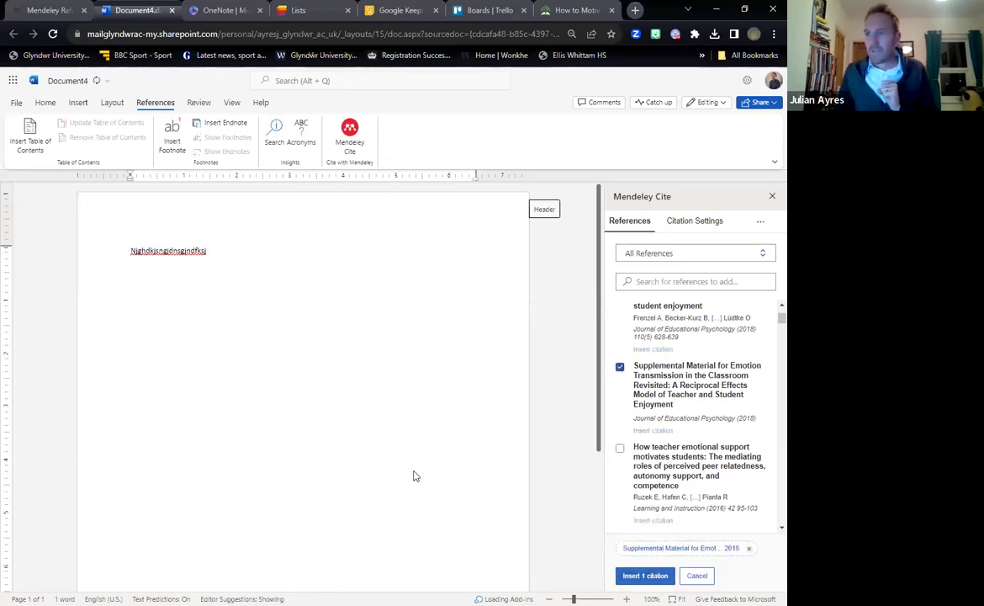
# Review the available citation styles, choose American Psychological Association 7th edition, and return to the citation settings
pyautogui.click(689, 226)
pyautogui.click(673, 301)
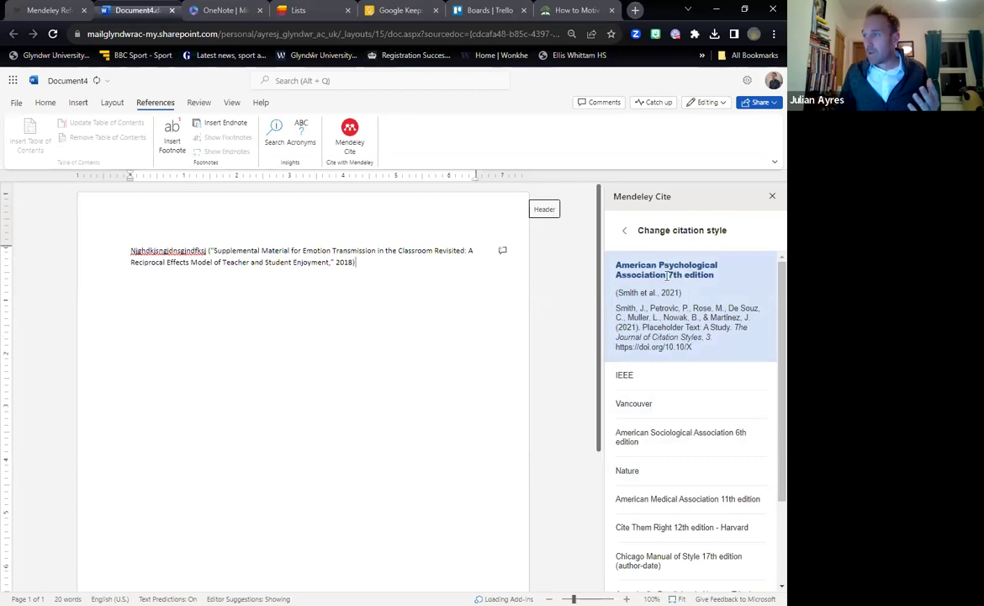
pyautogui.click(661, 287)
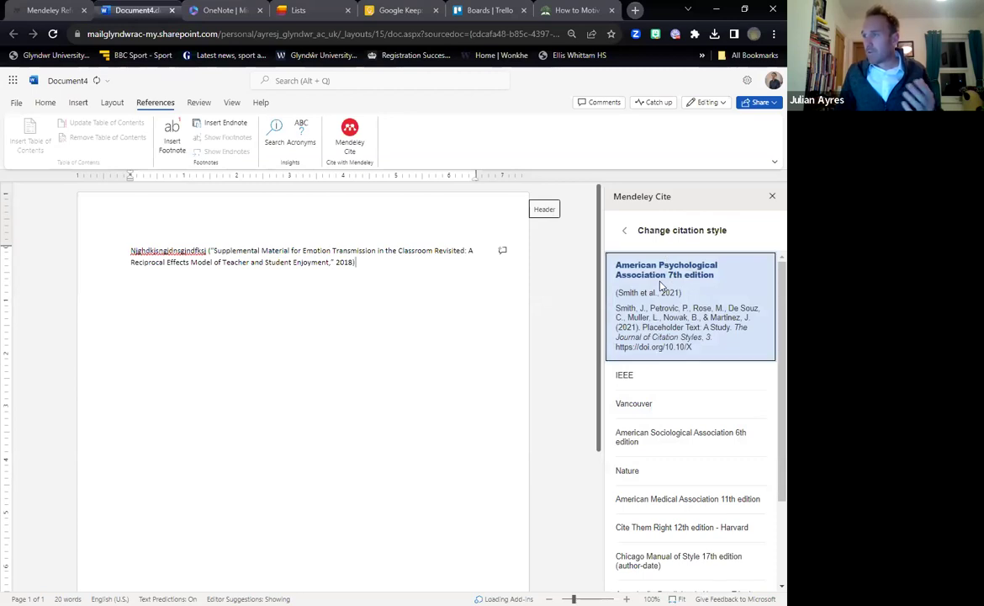
pyautogui.click(627, 234)
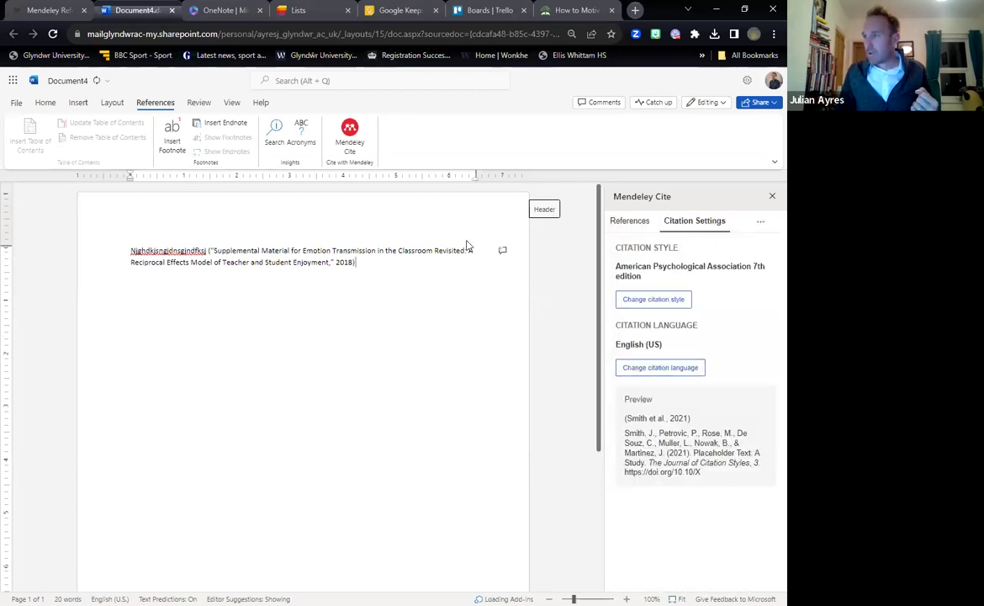
# Delete the whole inserted citation from the document, leaving only the filler text
pyautogui.moveTo(356, 262); pyautogui.dragTo(204, 250)
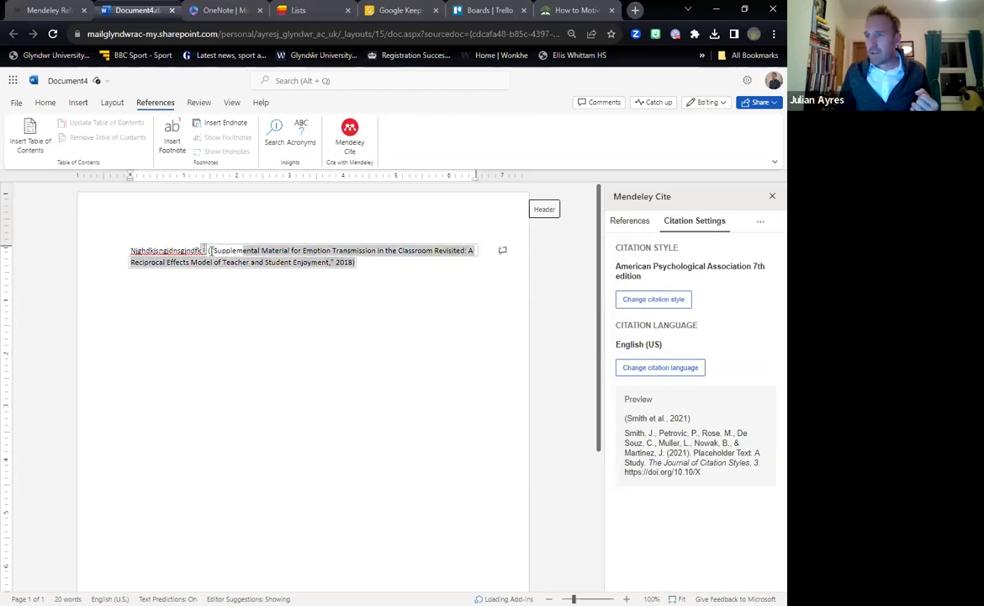
pyautogui.press('BackSpace')
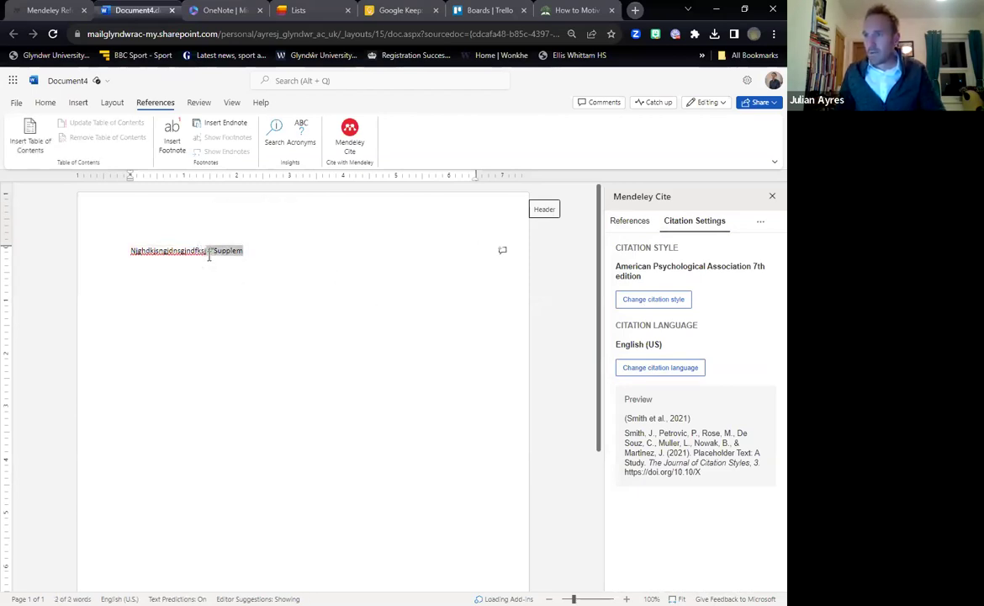
pyautogui.press('BackSpace')
pyautogui.press('BackSpace')
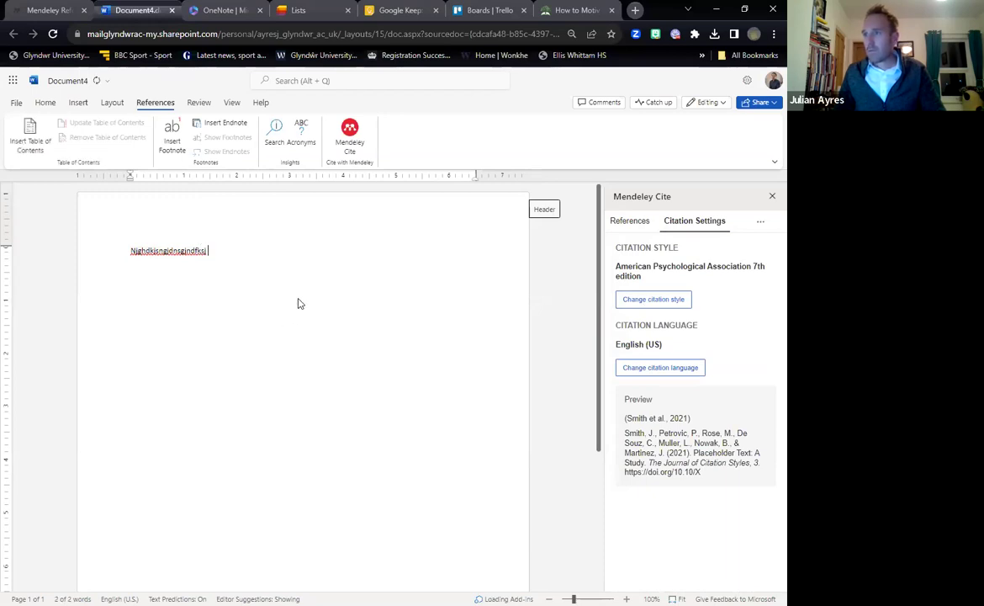
# Cite "Teaching Teachers about Emotion Regulation in the Classroom" after the filler text, and follow the citation with "fdgfgfdsgfdsgd"
pyautogui.click(628, 220)
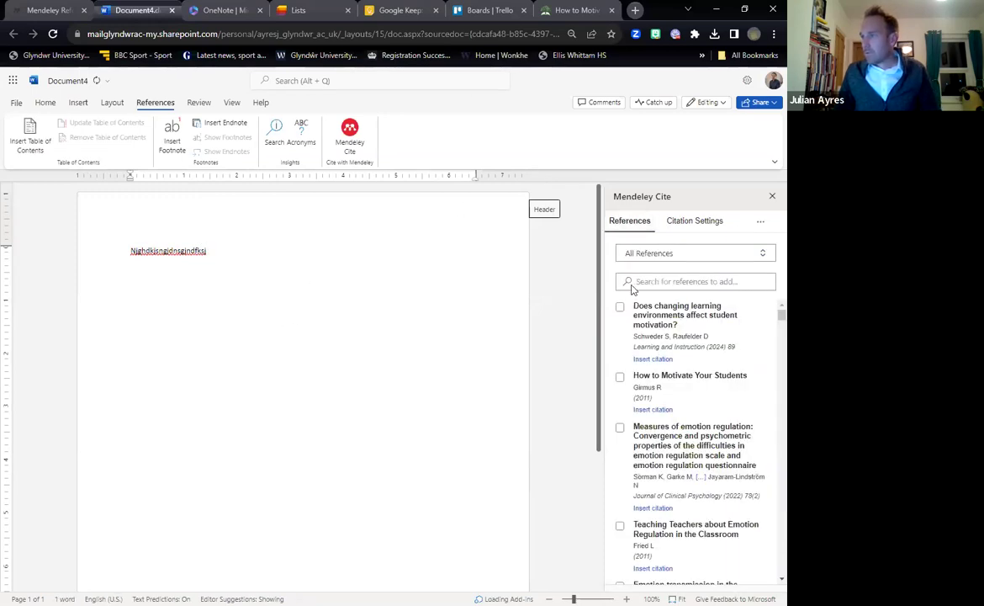
pyautogui.scroll(-2, 624, 408)
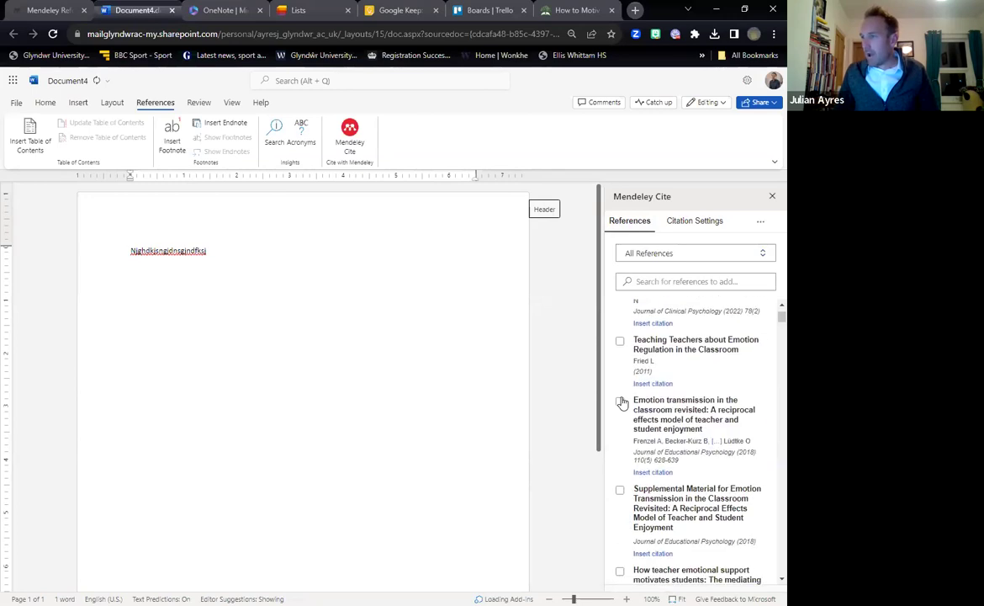
pyautogui.click(621, 341)
pyautogui.click(651, 575)
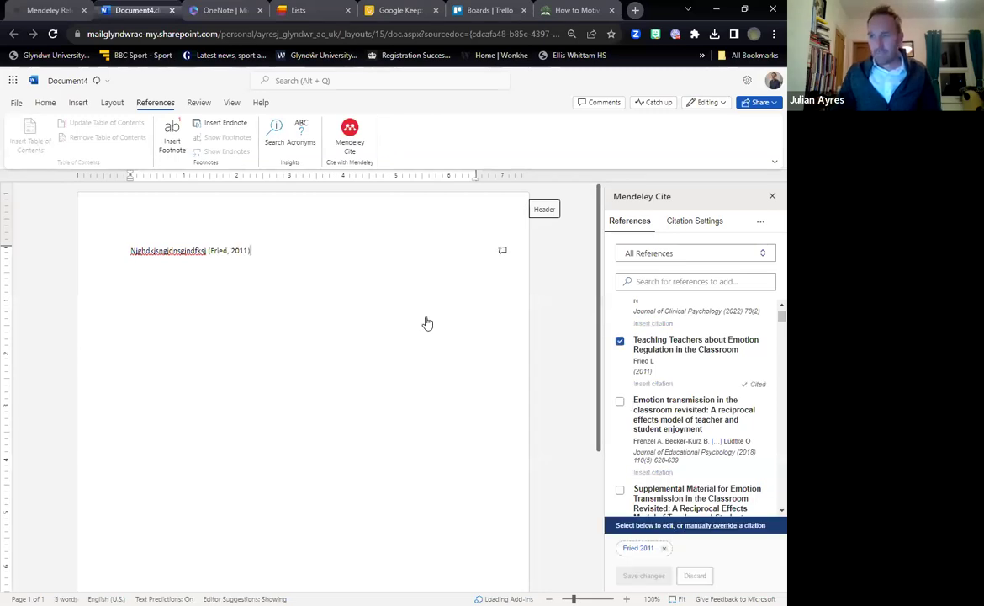
pyautogui.click(298, 251)
pyautogui.write('fdgfgfdsgfdsgd')
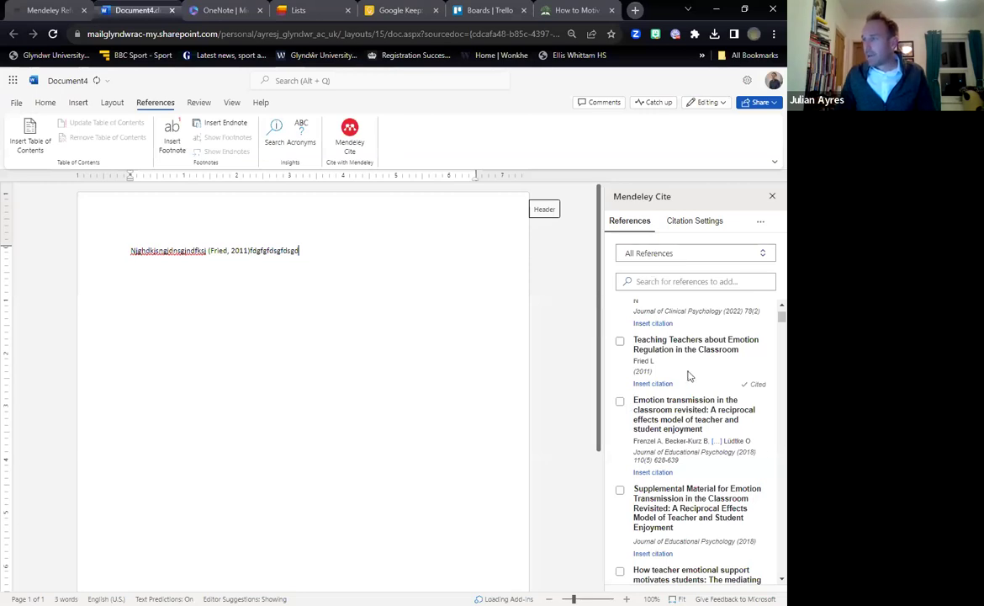
# From the Teacher Enotional Needs collection, cite "The impact of student self-disclosure on the stress and wellbeing of tertiary educators" and add "ytyrfhfgjdfgjfgjyfg" after it
pyautogui.click(665, 257)
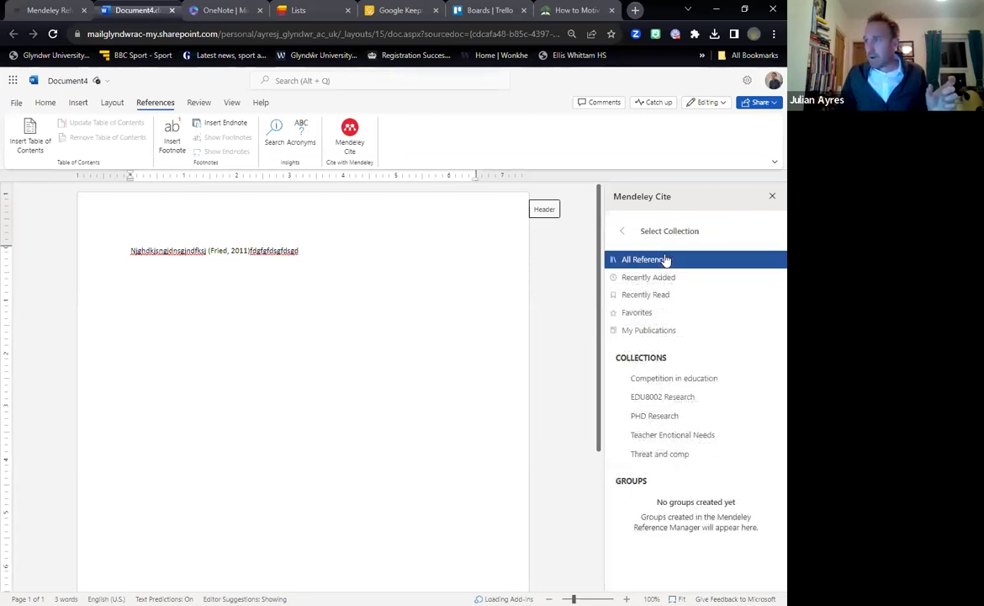
pyautogui.click(661, 437)
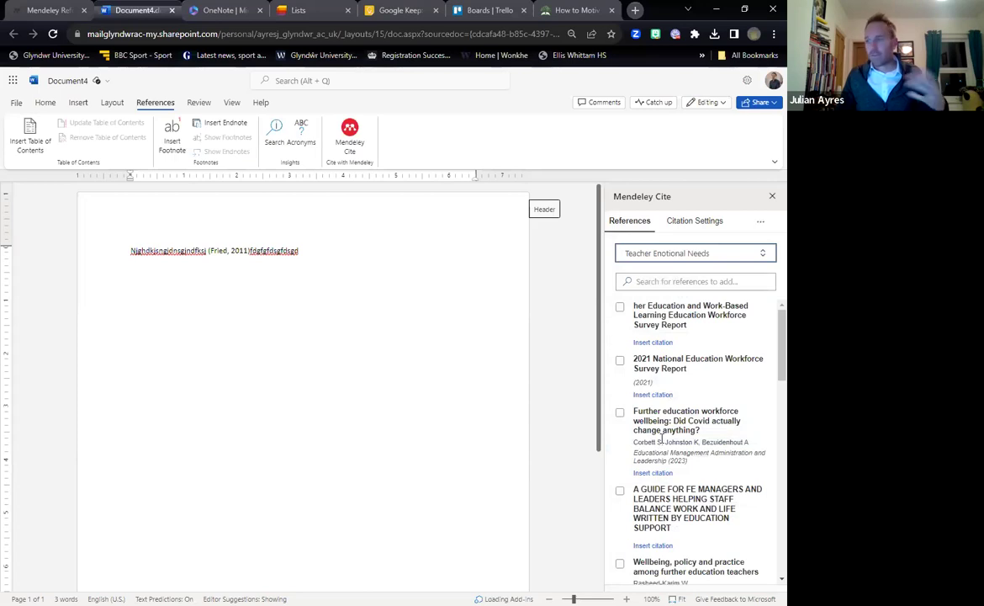
pyautogui.scroll(-5, 661, 438)
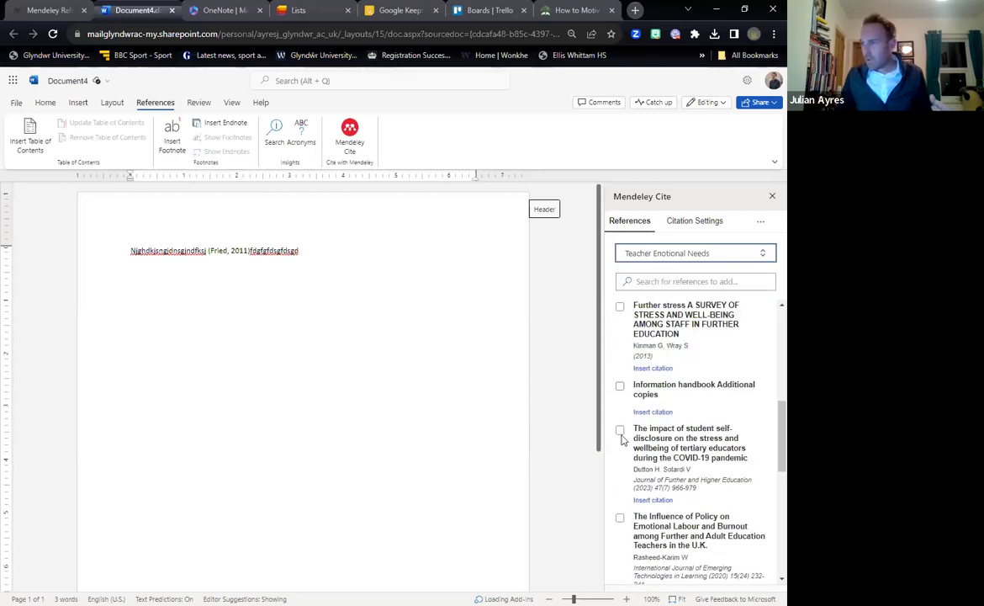
pyautogui.click(620, 430)
pyautogui.click(659, 579)
pyautogui.click(439, 247)
pyautogui.write('ytyrfhfgjdfg')
pyautogui.write('jgfgjyfg')
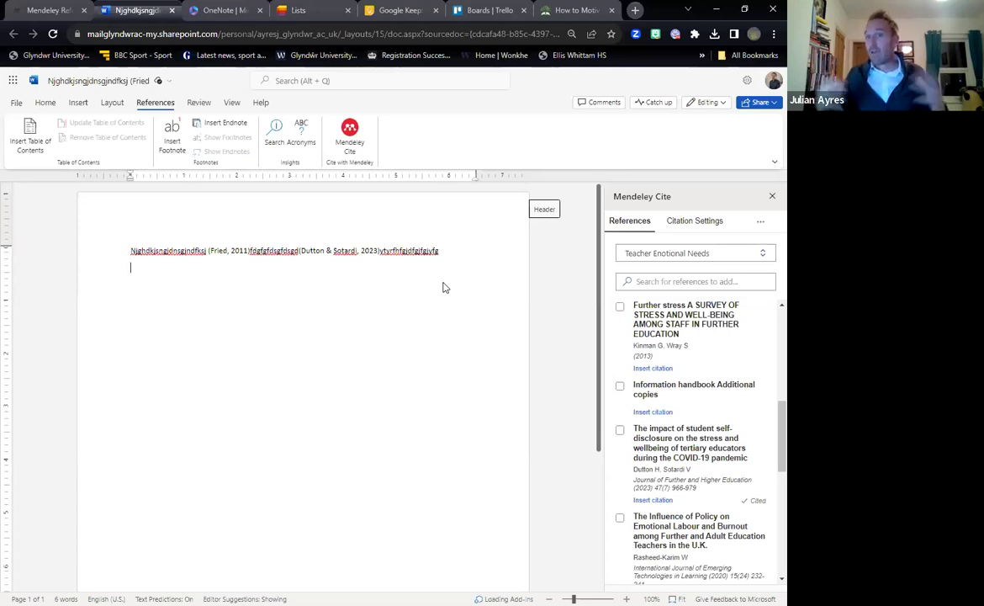
# Insert a bibliography of the cited references on the empty line below the text
pyautogui.click(762, 224)
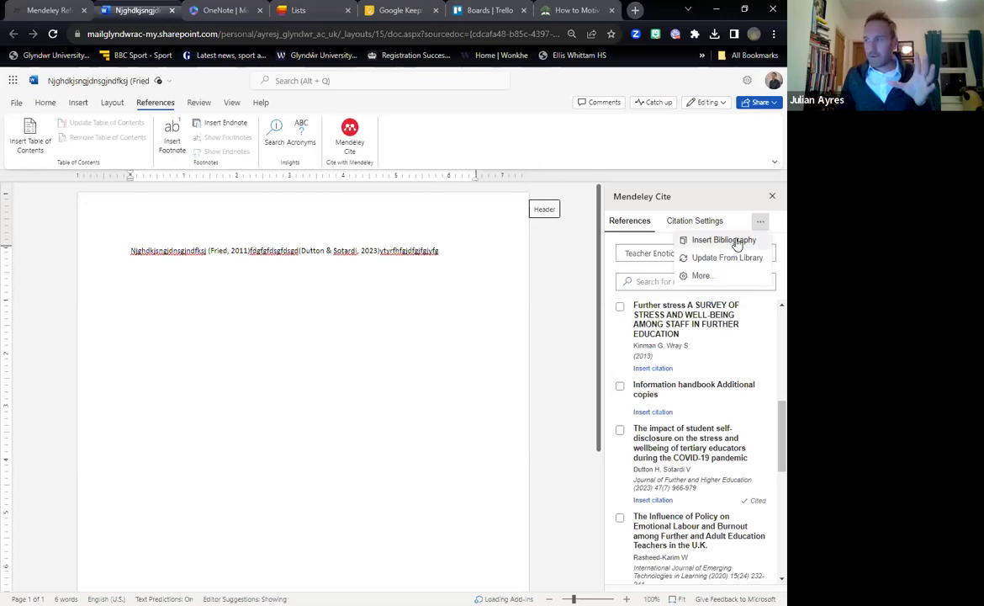
pyautogui.click(737, 242)
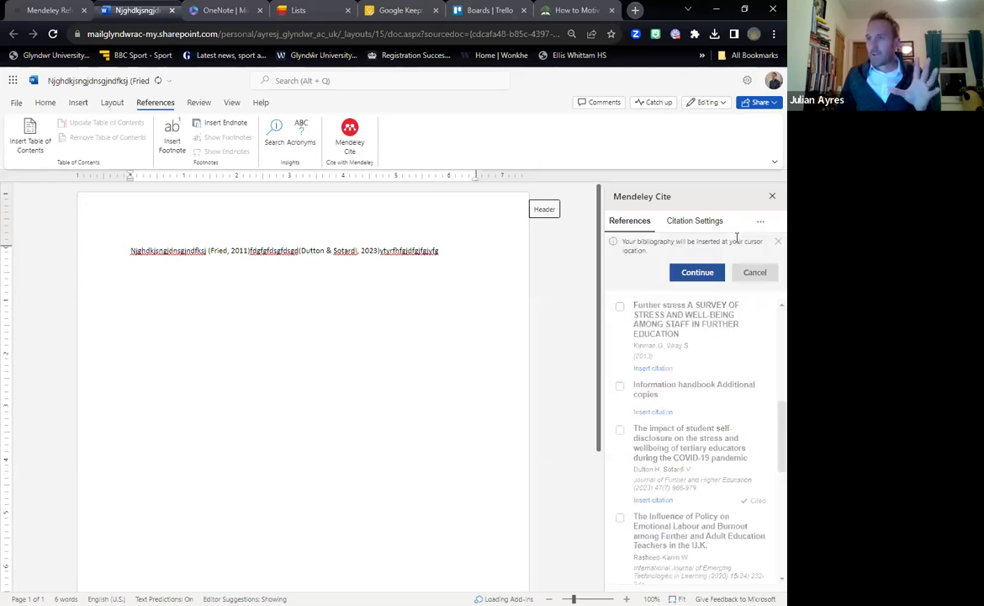
pyautogui.click(697, 272)
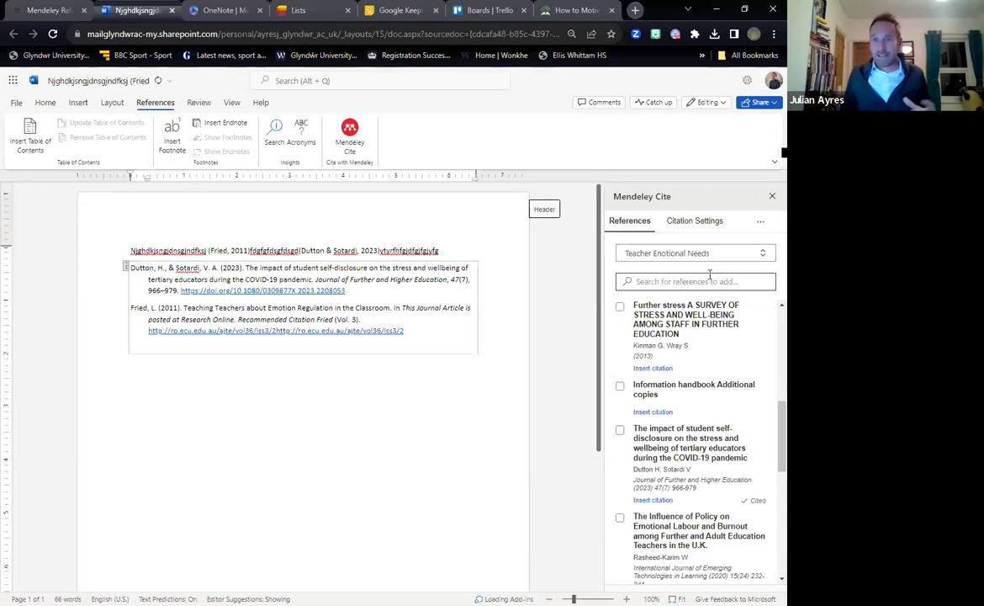
# Review the list of alternative citation styles available for the document
pyautogui.click(695, 220)
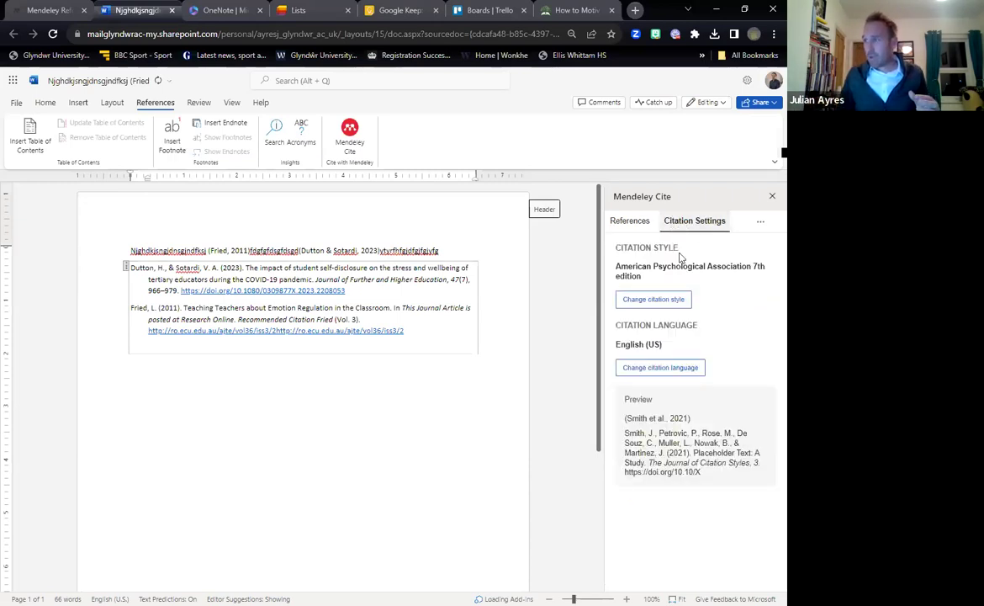
pyautogui.click(676, 301)
pyautogui.scroll(-2, 705, 376)
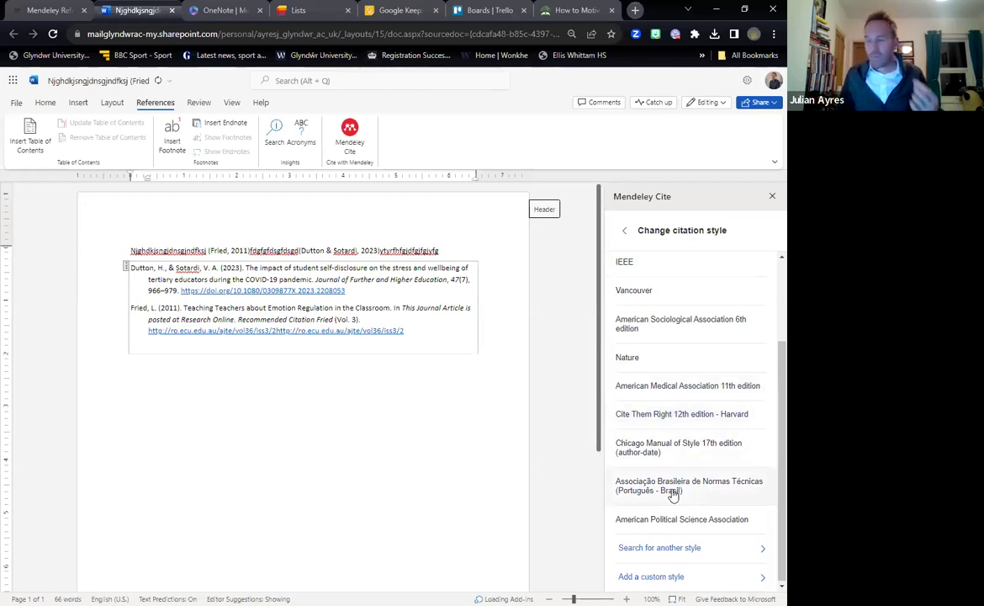
pyautogui.click(500, 403)
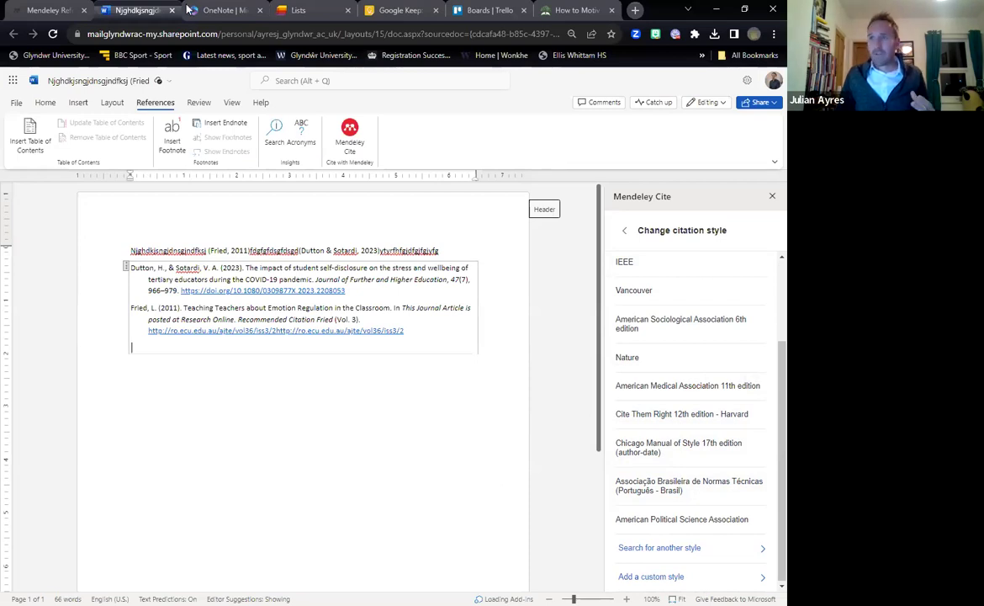
# Close the Word document and the Mendeley library, leaving the OneNote notebook overview in view
pyautogui.moveTo(183, 11)
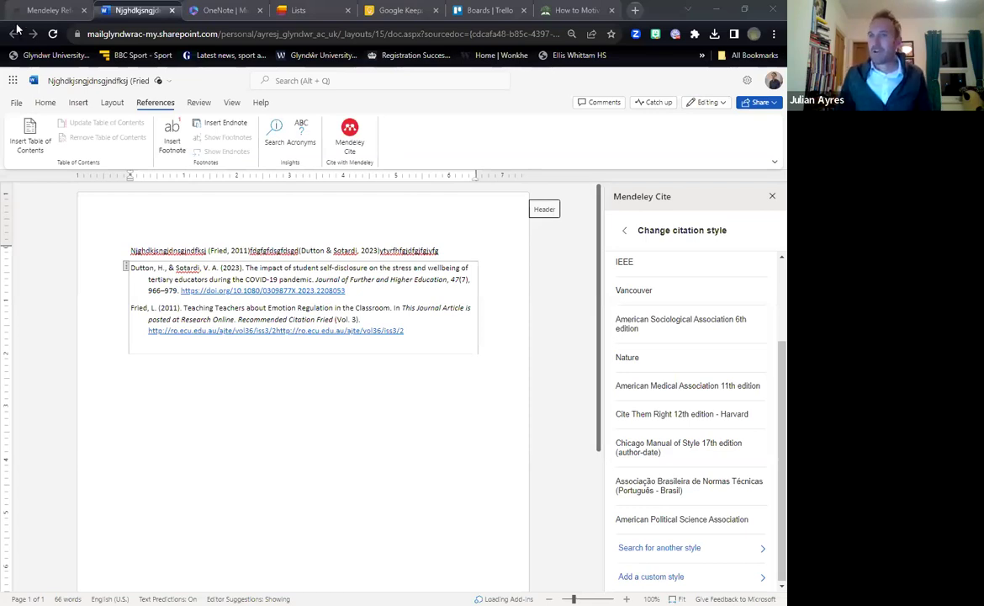
pyautogui.click(173, 10)
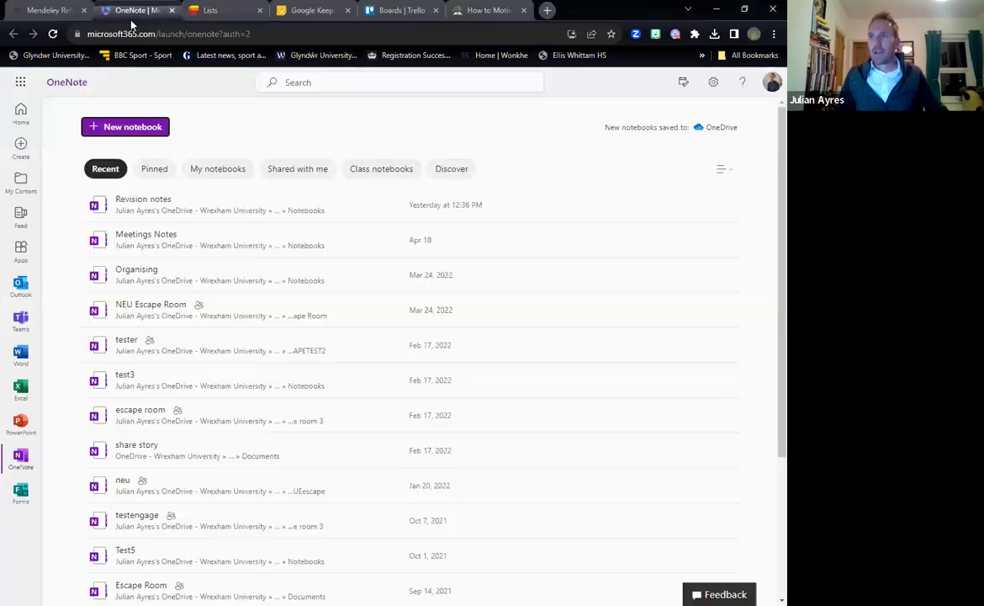
pyautogui.click(84, 10)
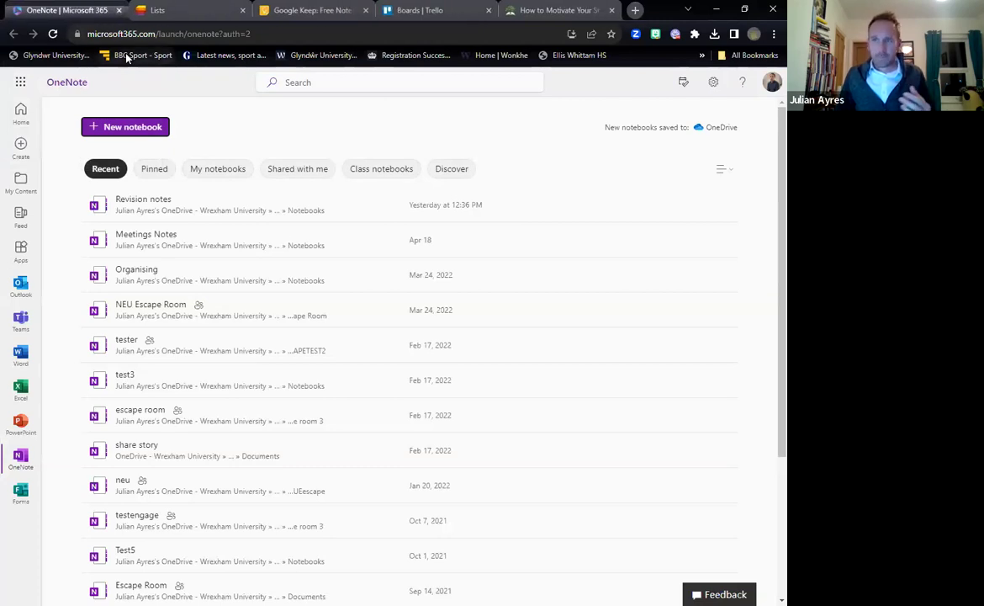
# Create a new OneNote notebook named "Education revision"
pyautogui.click(96, 133)
pyautogui.click(356, 330)
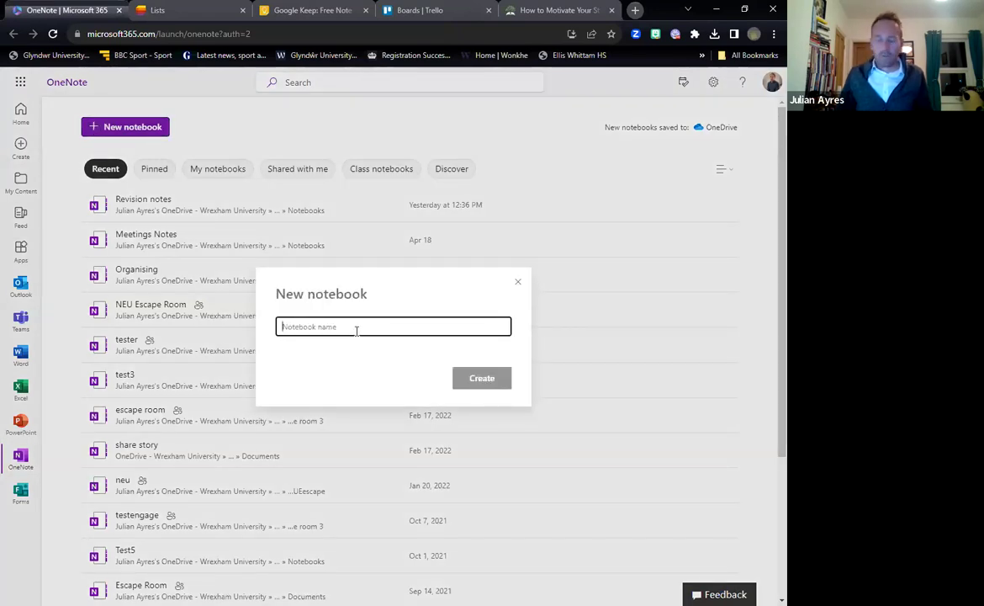
pyautogui.write('Education')
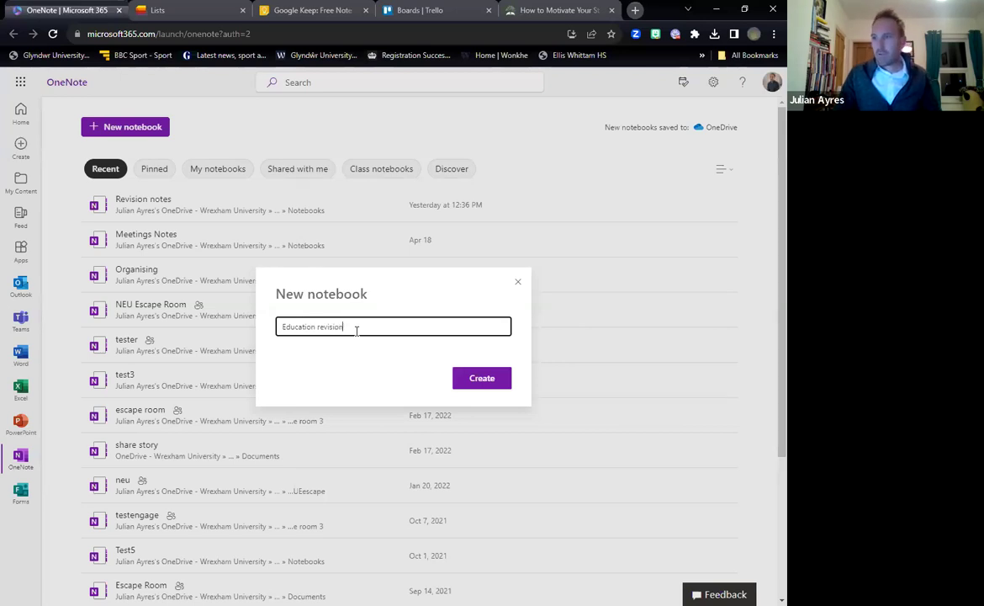
pyautogui.write(' revision')
pyautogui.press('Return')
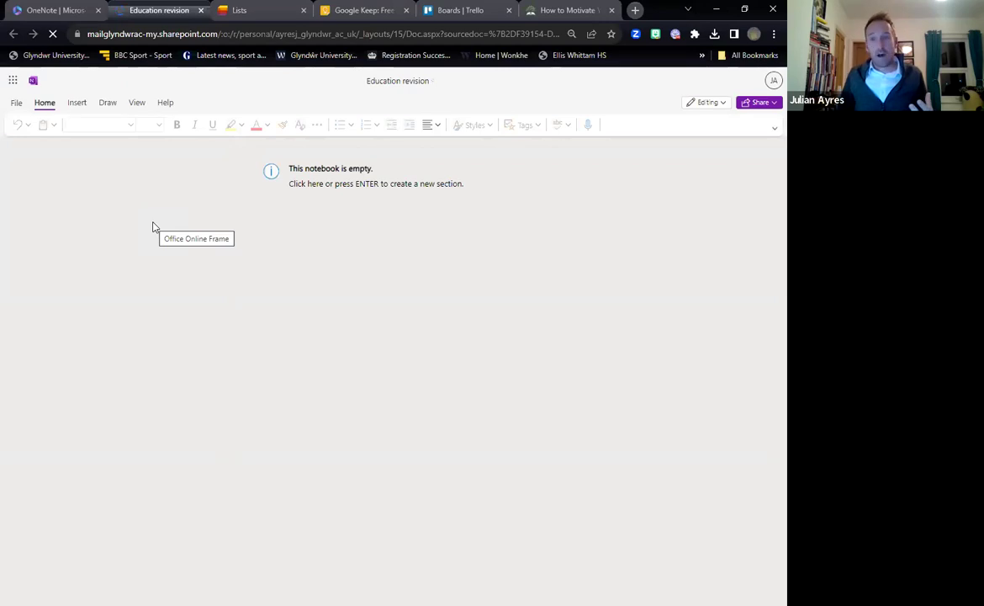
# Create the empty notebook's first section with the name "Module 1"
pyautogui.click(371, 216)
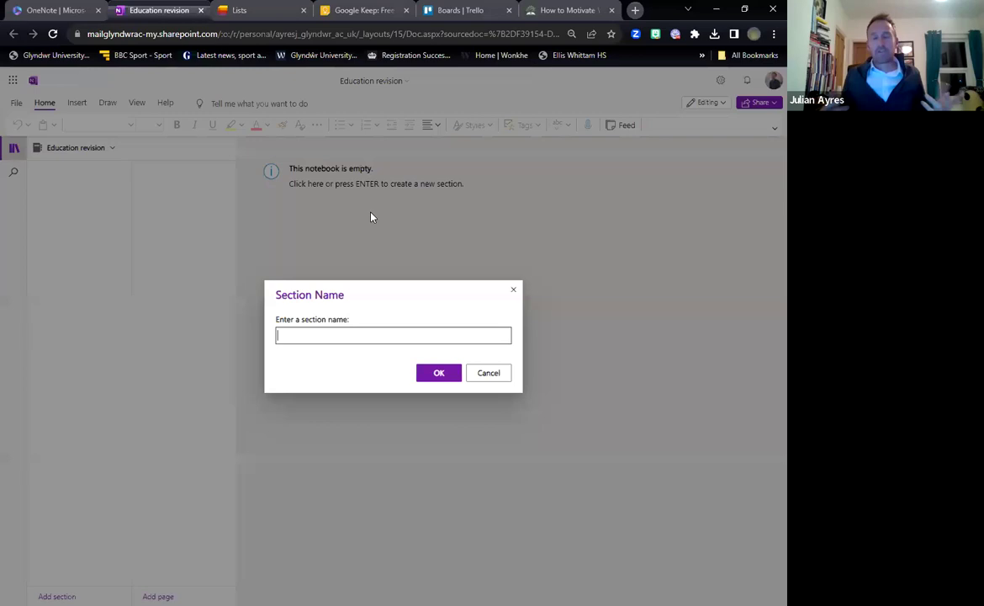
pyautogui.write('Module 1')
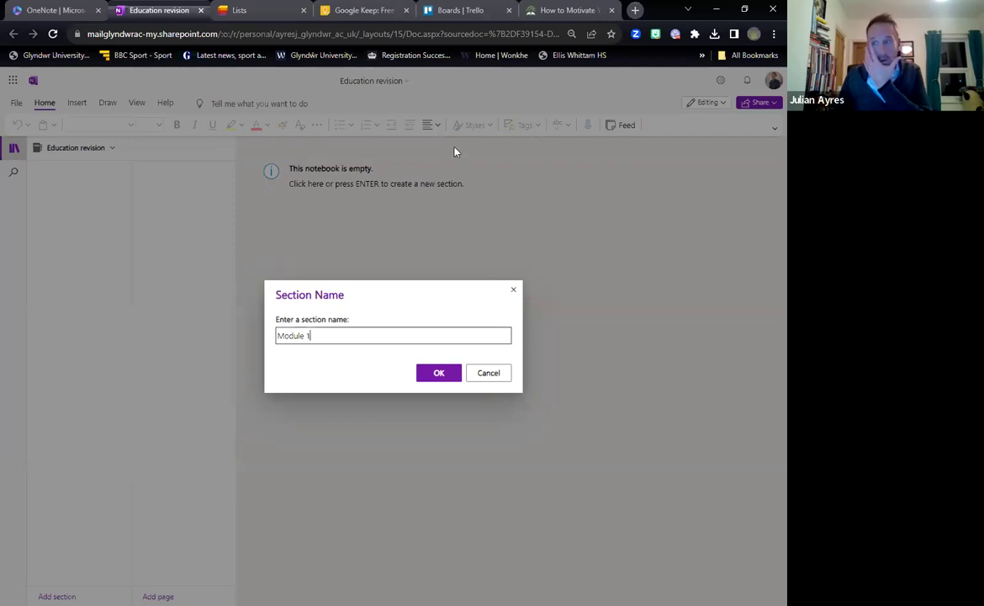
pyautogui.click(449, 380)
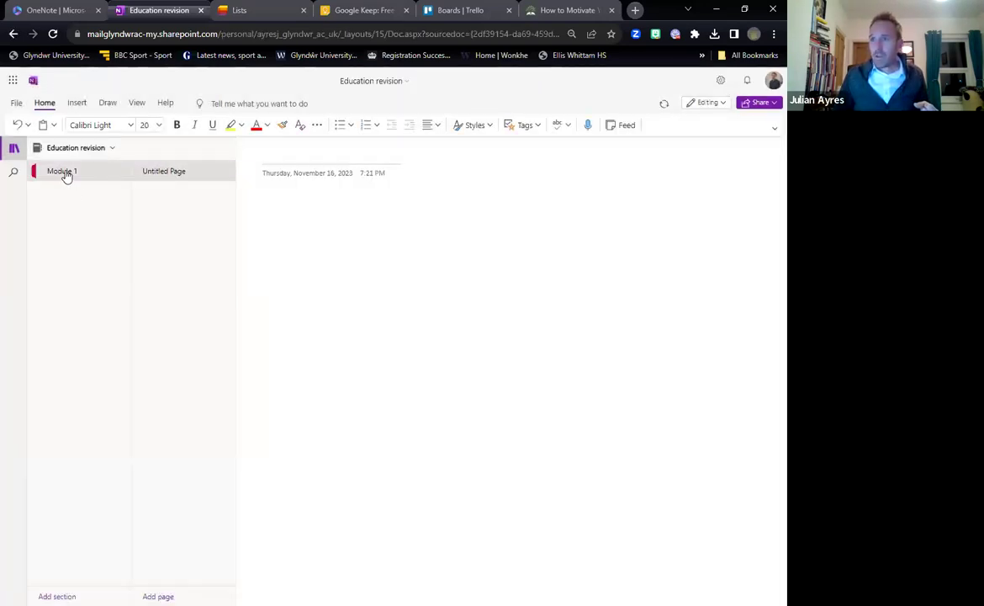
# Add a second page to the Module 1 section and bring up the options for inserting content
pyautogui.rightClick(66, 172)
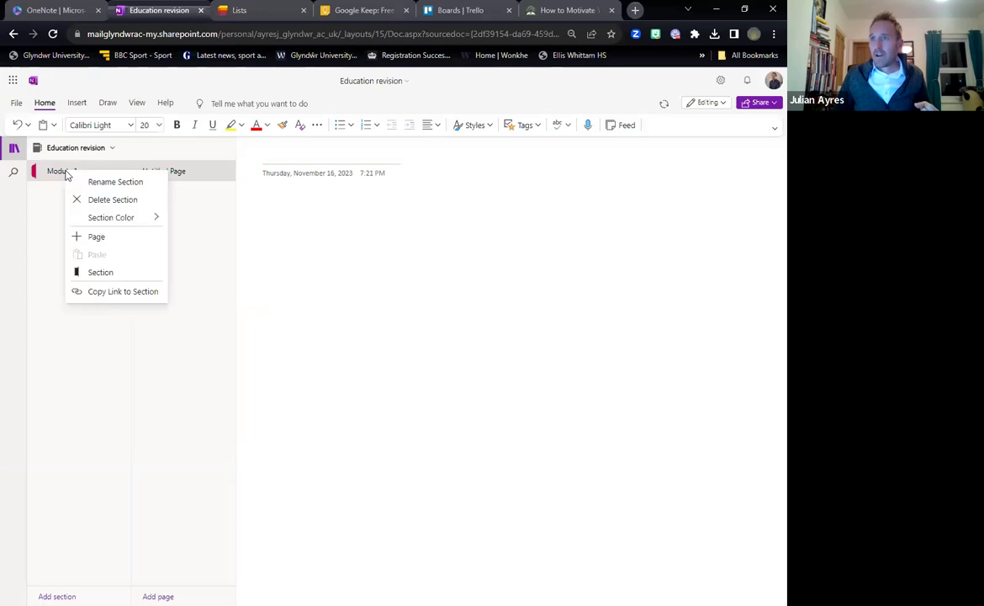
pyautogui.click(94, 238)
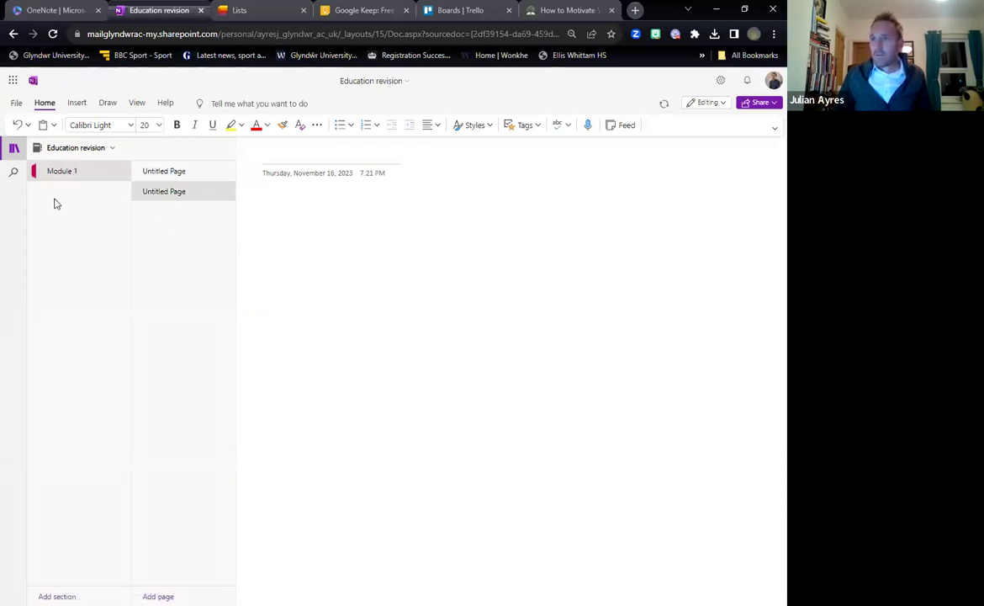
pyautogui.click(76, 102)
pyautogui.click(291, 212)
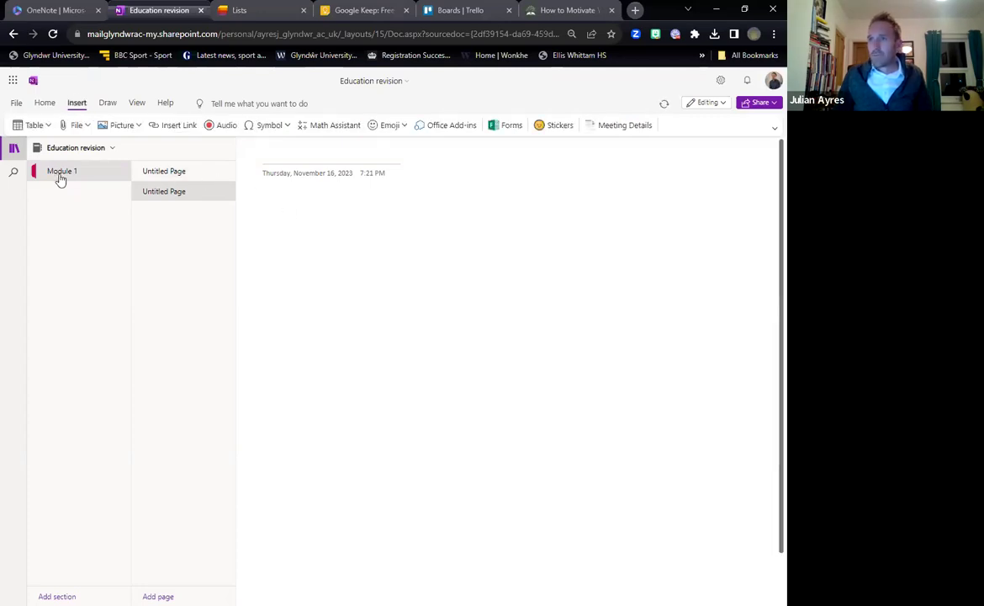
# Check the list of notebooks, return to Education revision, and add a section named "Module 2"
pyautogui.click(115, 154)
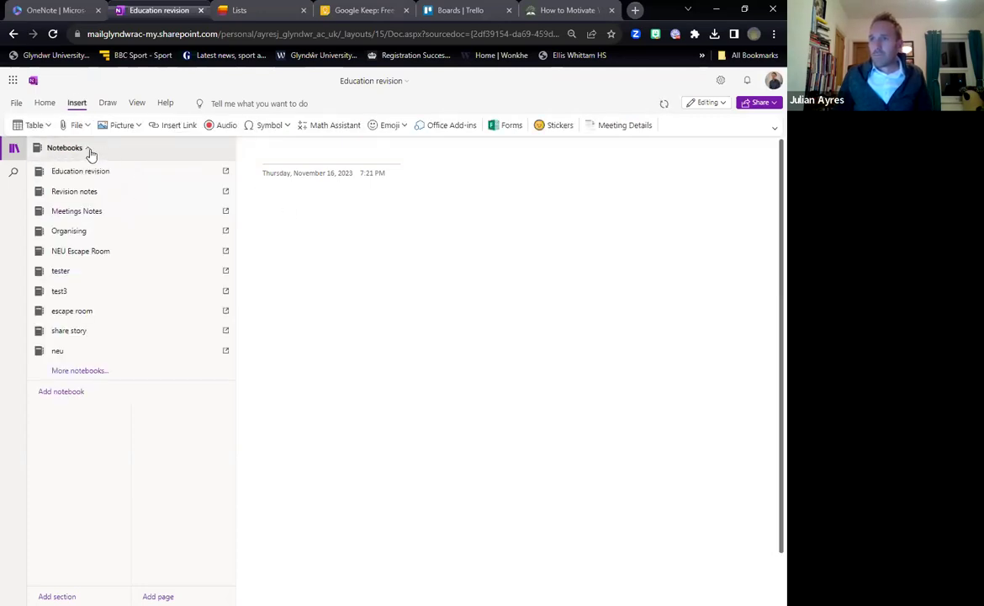
pyautogui.click(89, 154)
pyautogui.rightClick(57, 173)
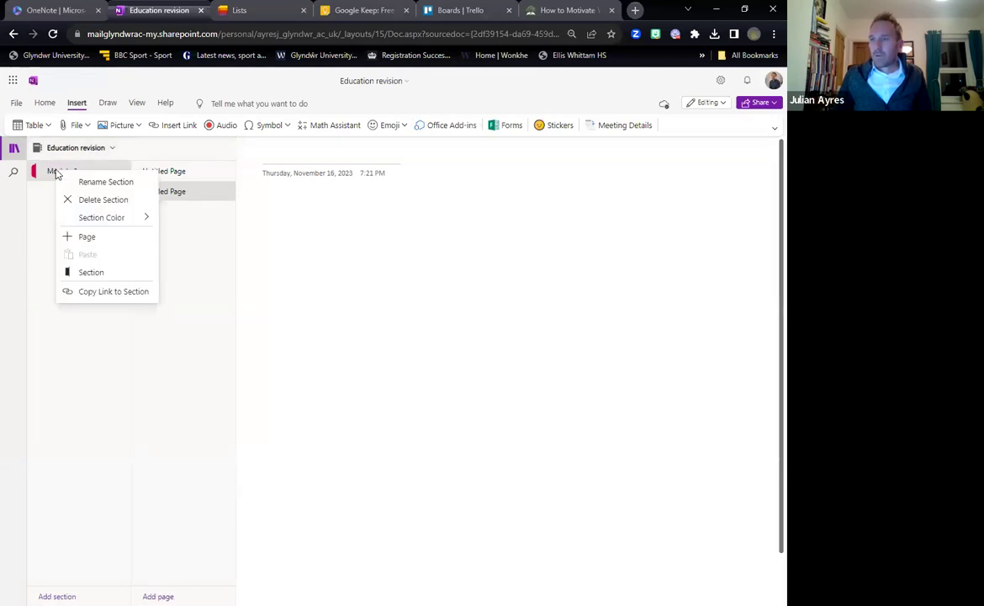
pyautogui.click(91, 272)
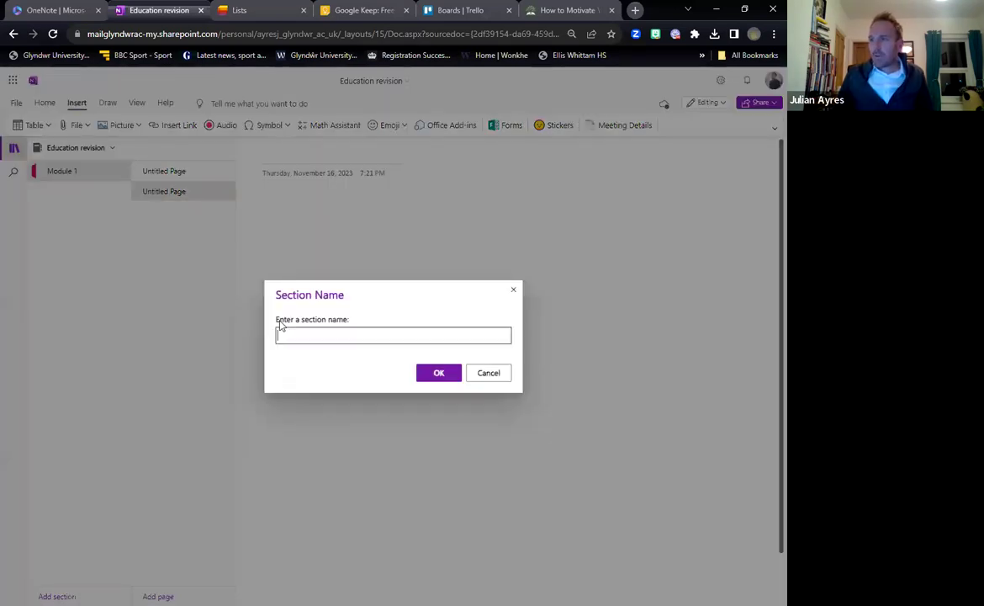
pyautogui.write('Modul')
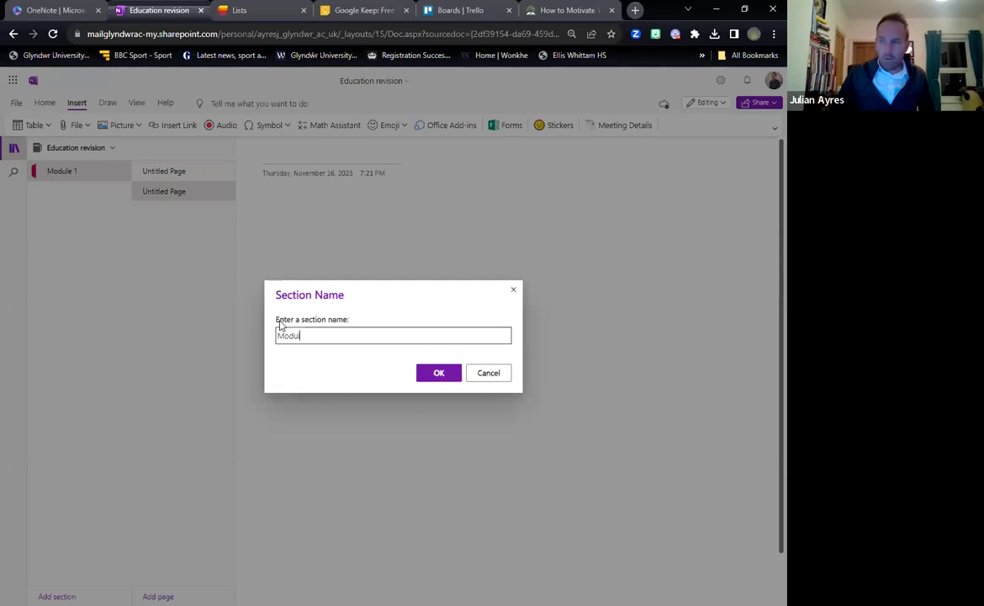
pyautogui.write('e 2')
pyautogui.press('Return')
# Add another section named "Module 3" to the notebook
pyautogui.rightClick(62, 191)
pyautogui.click(103, 295)
pyautogui.write('Module ')
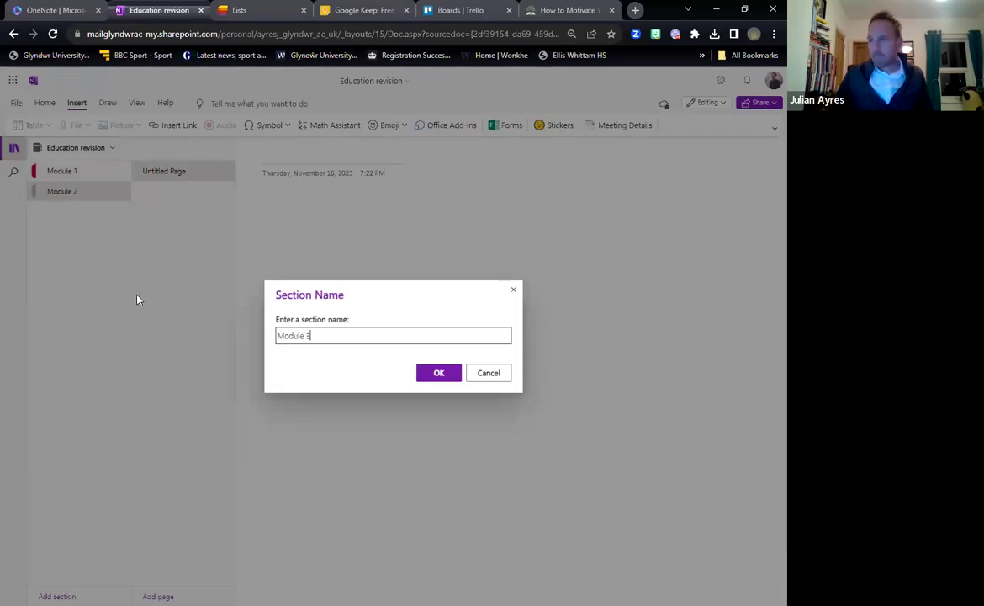
pyautogui.write('3')
pyautogui.press('Return')
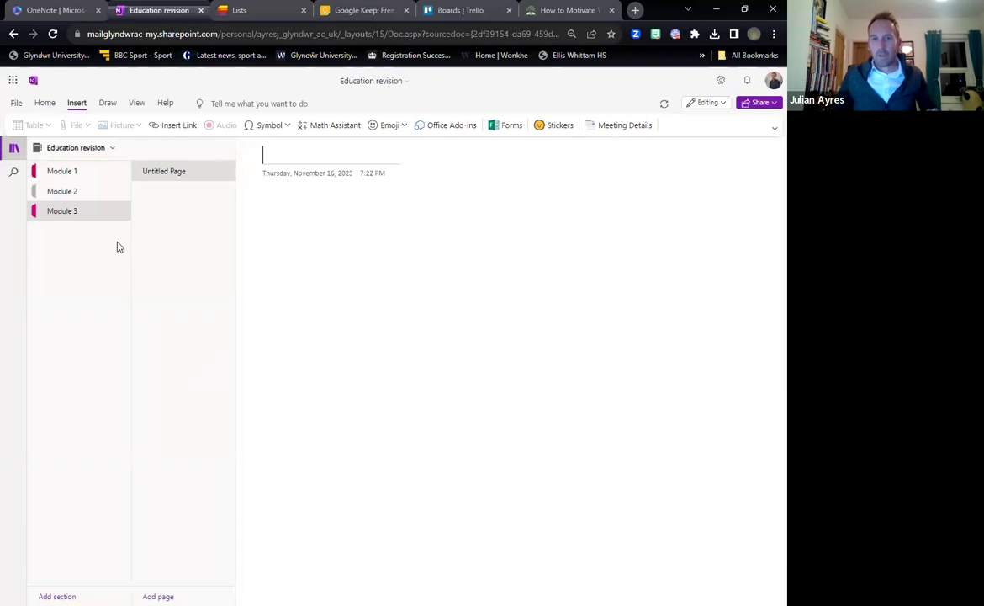
# Delete the second untitled page from the Module 1 section
pyautogui.click(90, 176)
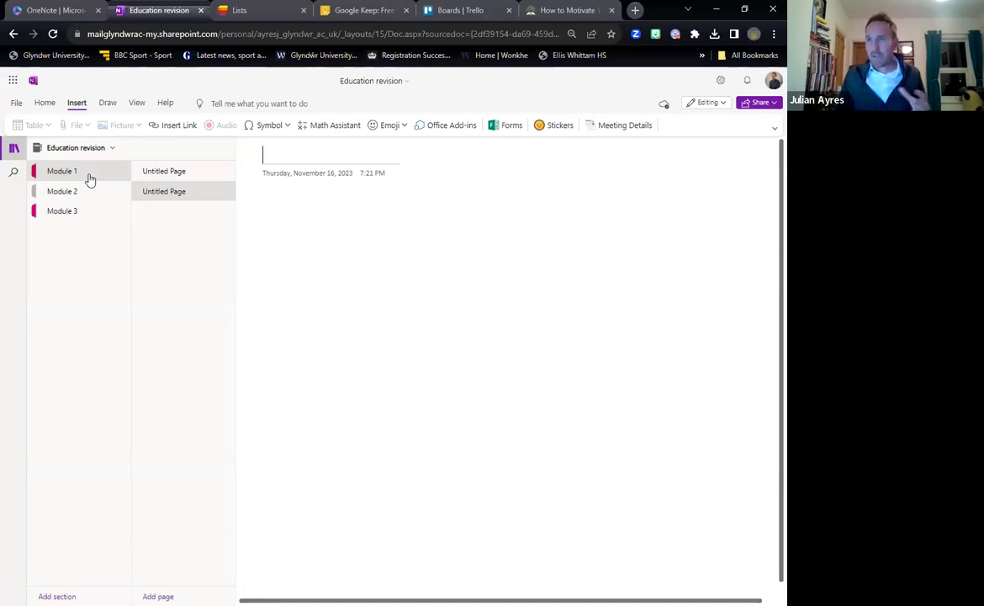
pyautogui.click(157, 173)
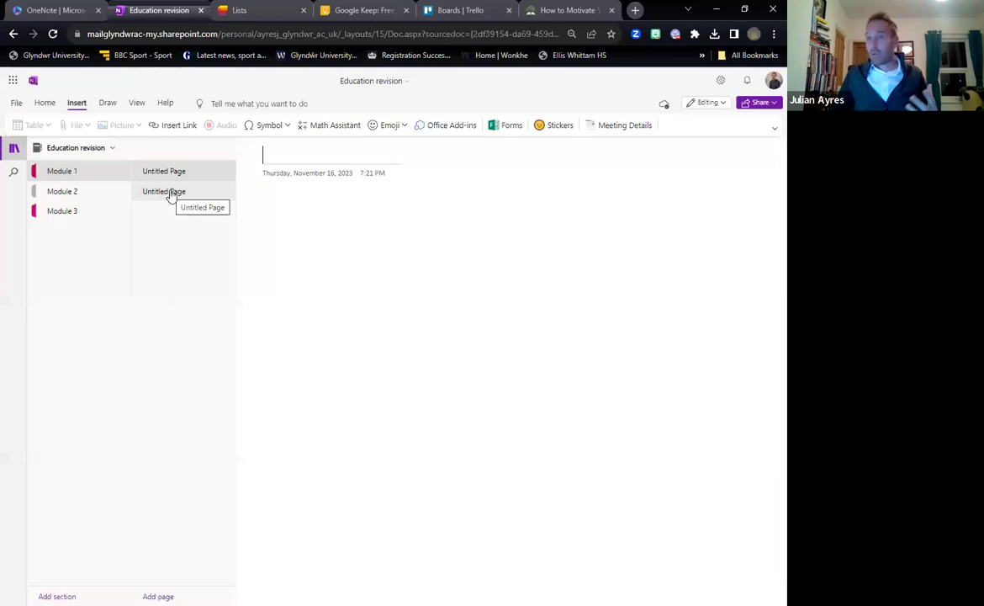
pyautogui.rightClick(170, 195)
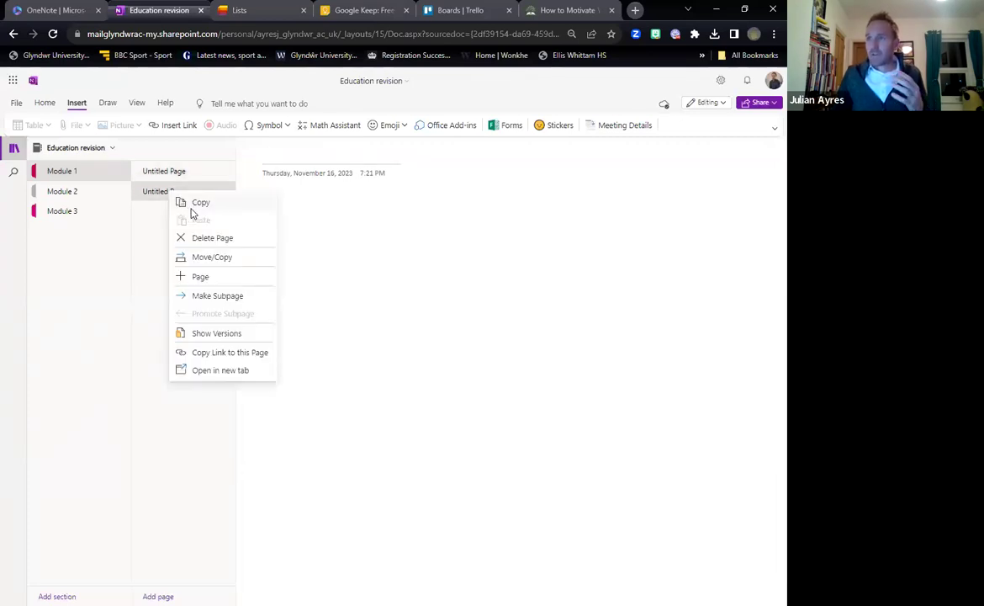
pyautogui.click(192, 238)
pyautogui.click(450, 363)
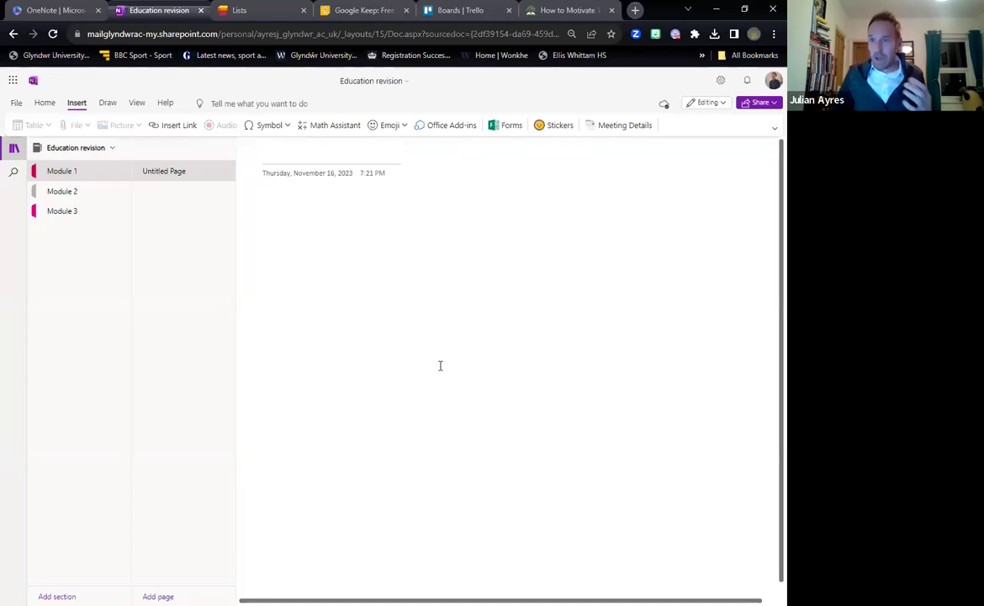
# Title the remaining untitled page in Module 1 "Safeguarding"
pyautogui.rightClick(164, 174)
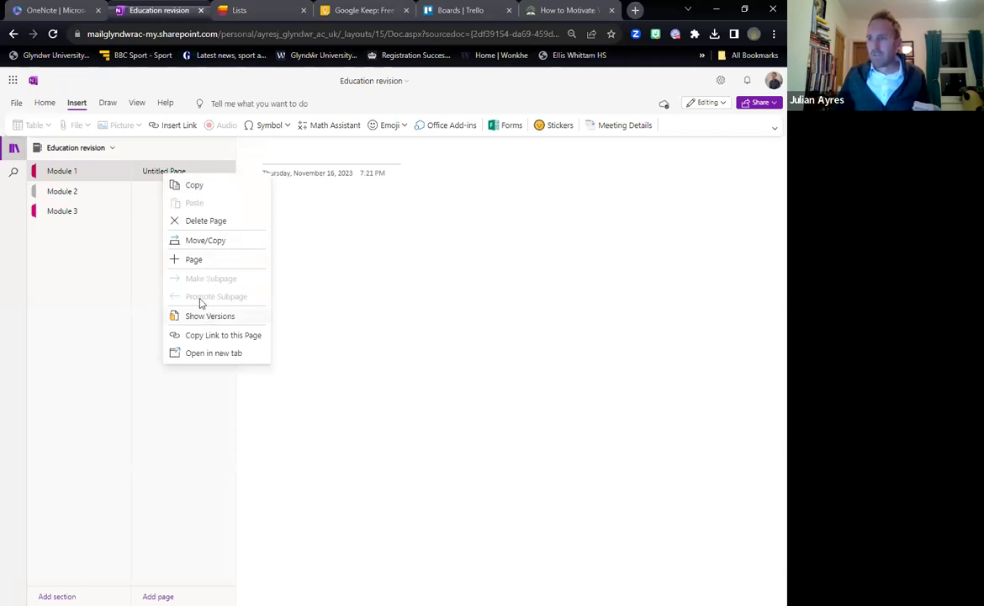
pyautogui.click(149, 162)
pyautogui.write('Safeguarding')
pyautogui.press('Return')
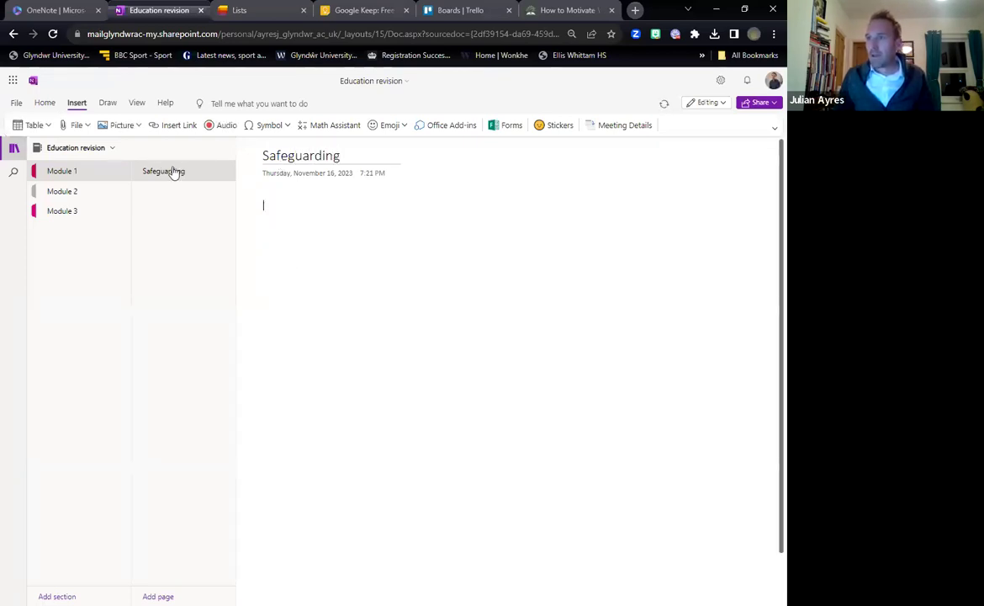
# Add a page titled "Health and Safety" to Module 1 after the Safeguarding page
pyautogui.rightClick(173, 171)
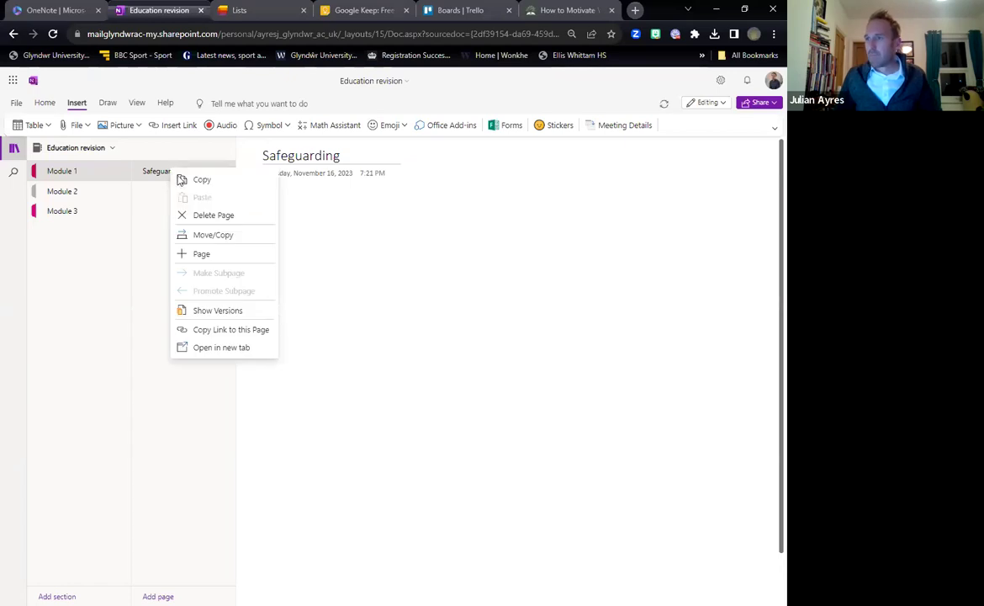
pyautogui.click(202, 254)
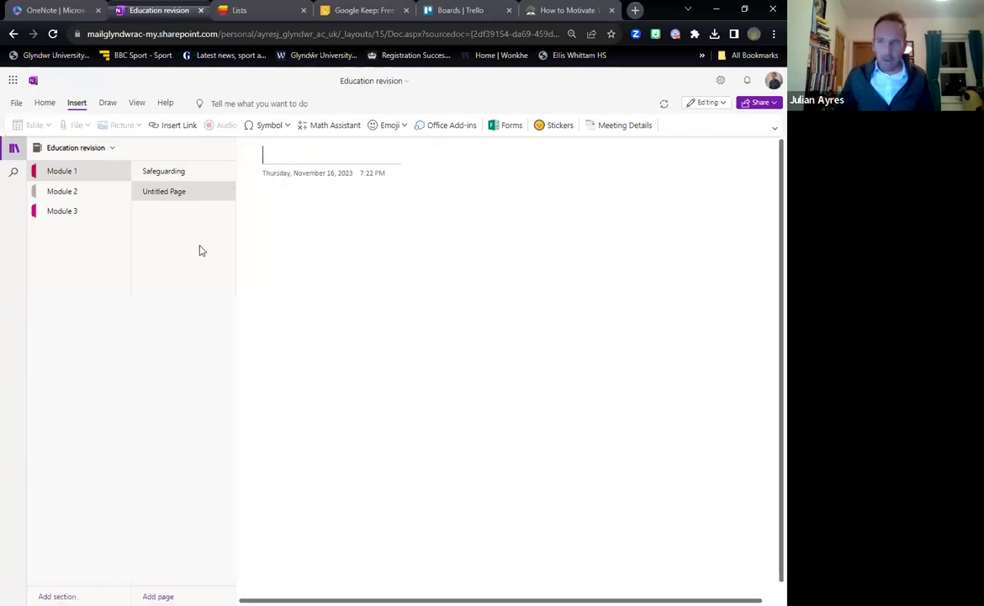
pyautogui.write('Health and Safety')
pyautogui.press('Return')
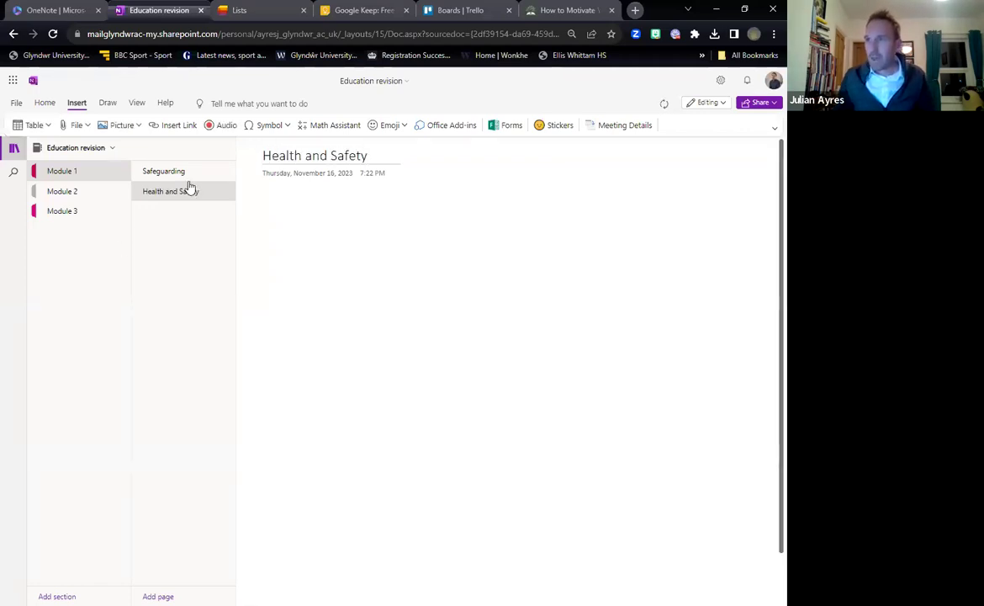
# Add a page titled "Prevent Strategy" to Module 1 after the Health and Safety page
pyautogui.rightClick(190, 187)
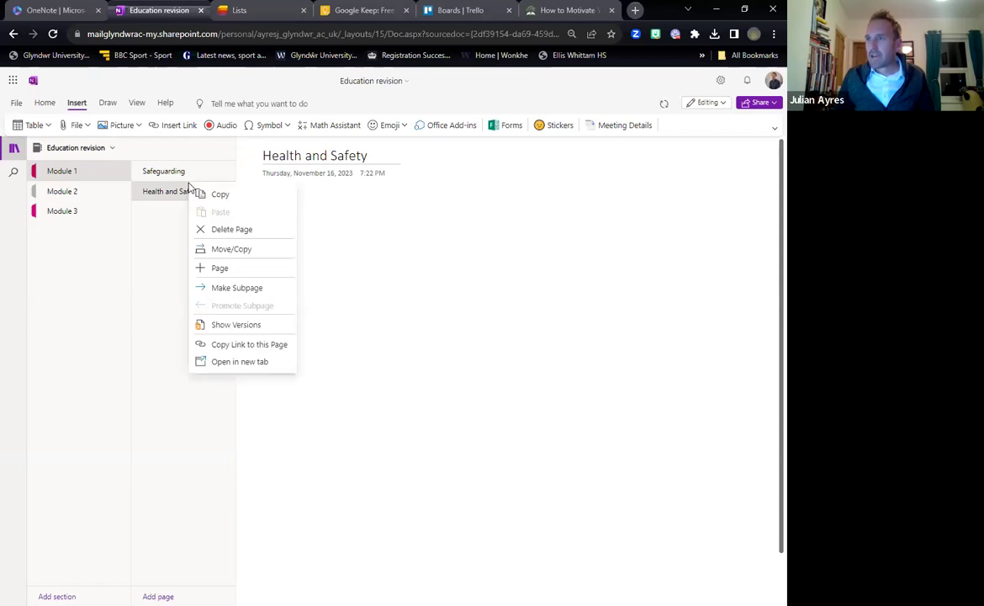
pyautogui.click(219, 268)
pyautogui.write('Prevent Strategy')
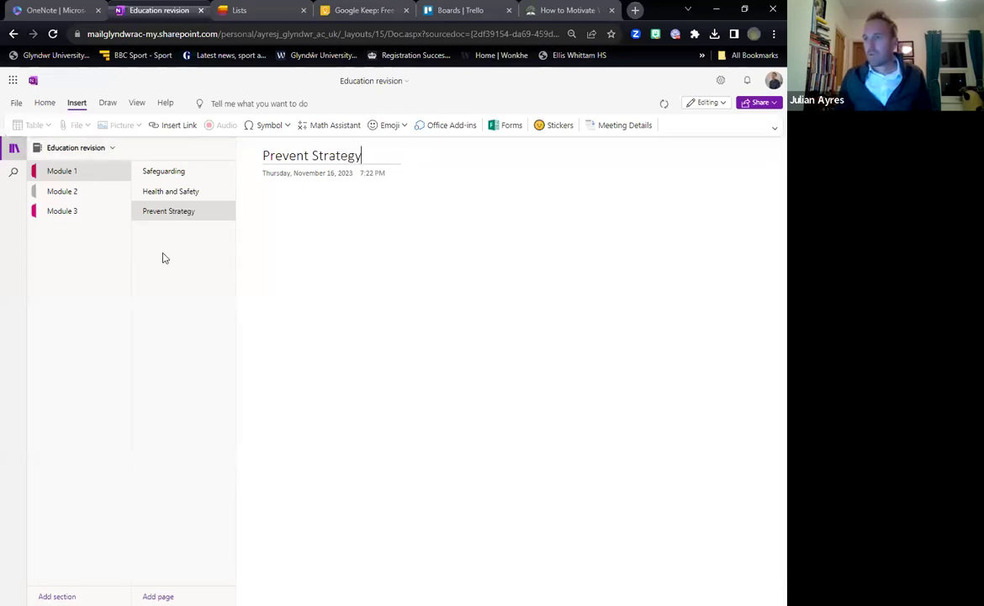
# Add a page titled "Professional Ethics" to Module 1 after the Prevent Strategy page
pyautogui.rightClick(167, 210)
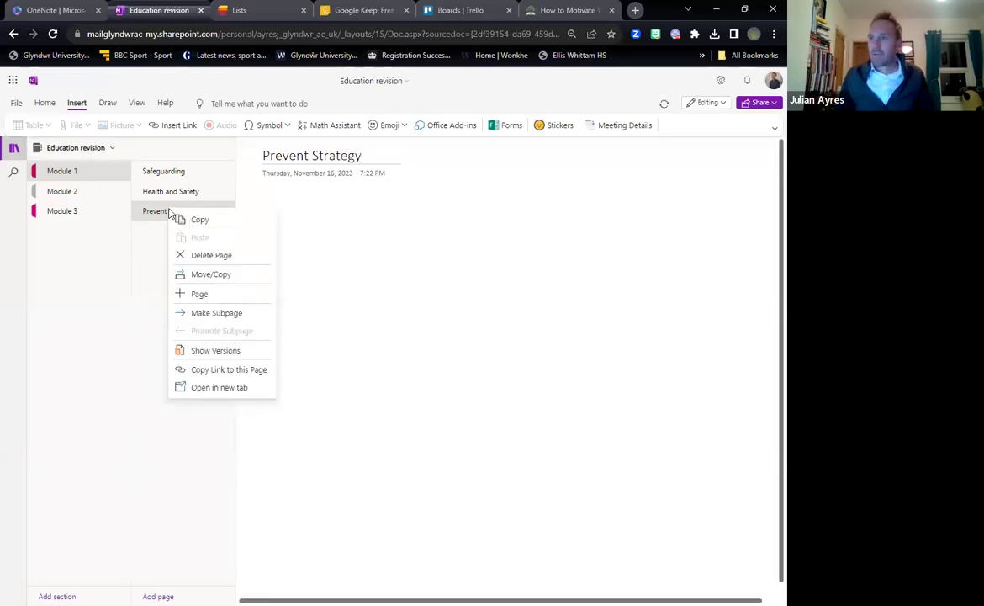
pyautogui.click(198, 293)
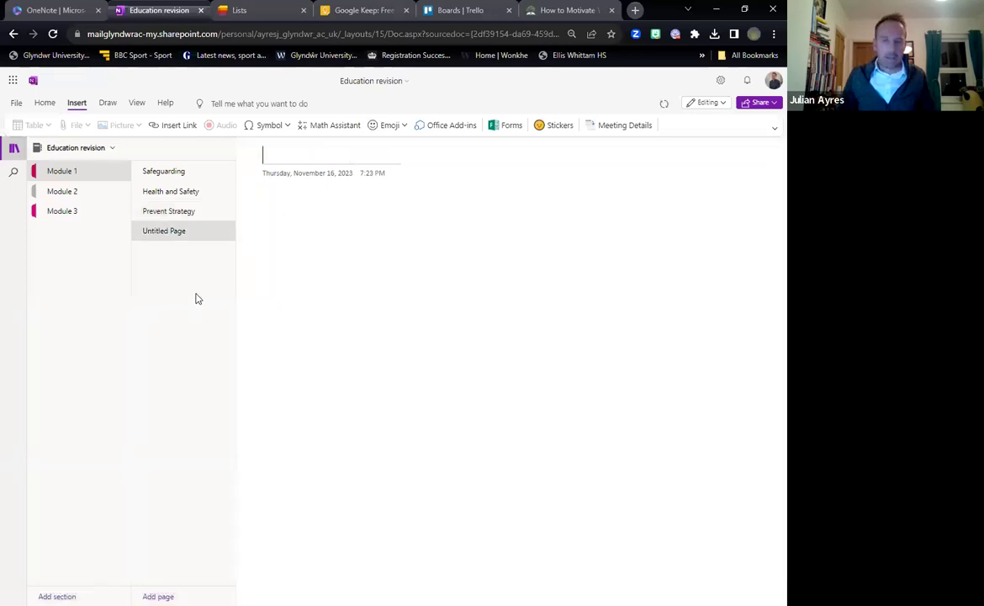
pyautogui.write('Profession')
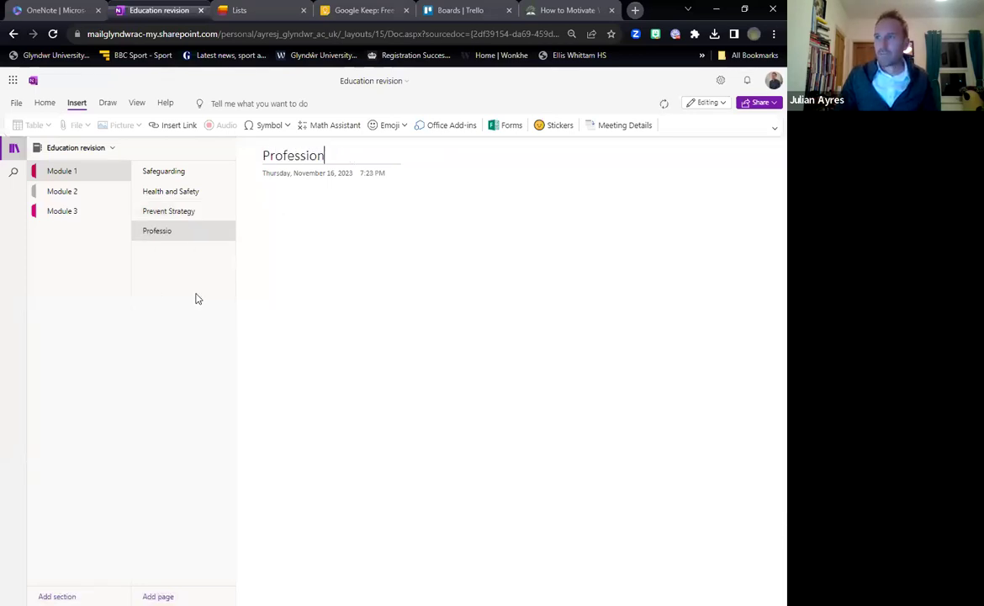
pyautogui.write('al Ethics')
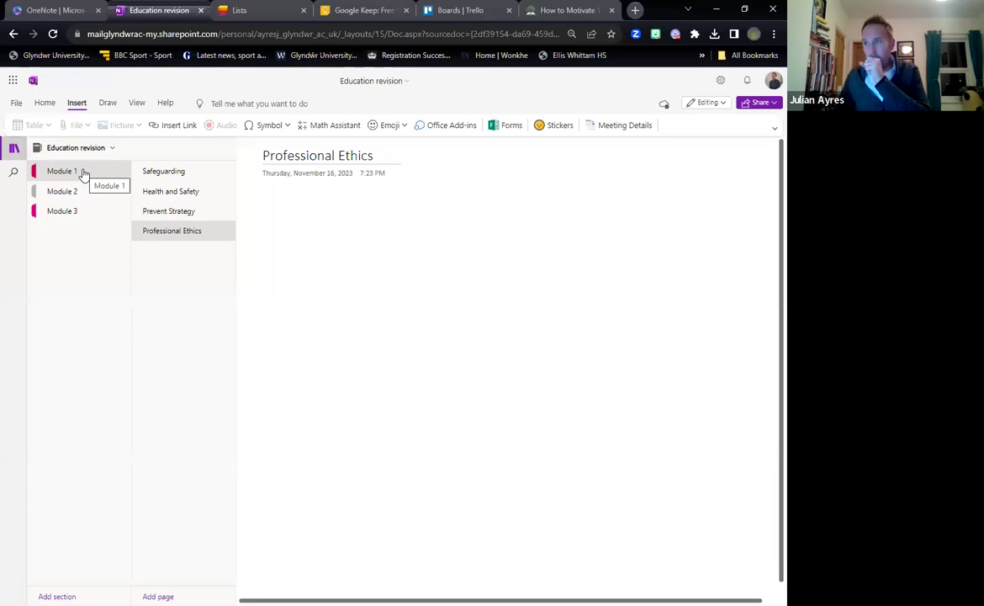
# Write the introductory line "The new sfaeguarding procedures ask that:" in the body of the Safeguarding page
pyautogui.click(179, 173)
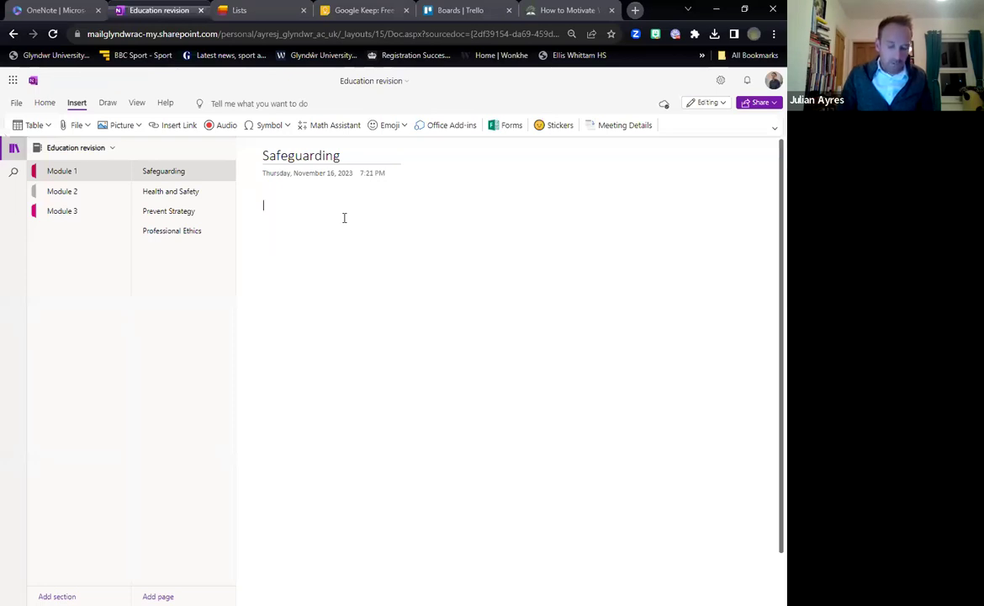
pyautogui.write('he new sfa')
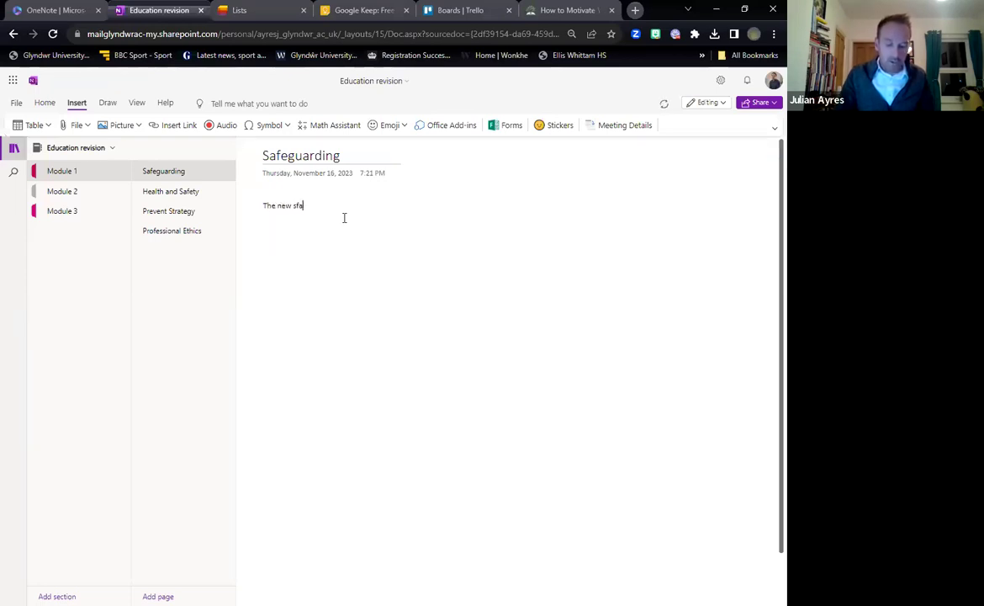
pyautogui.write('eguarding proced')
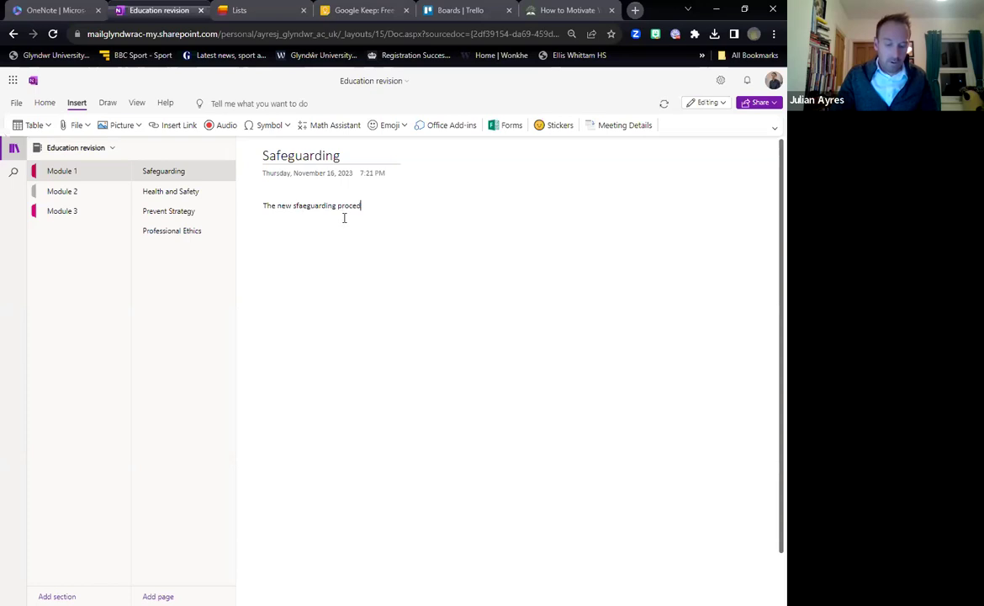
pyautogui.write('ures ask that:')
pyautogui.press('Return')
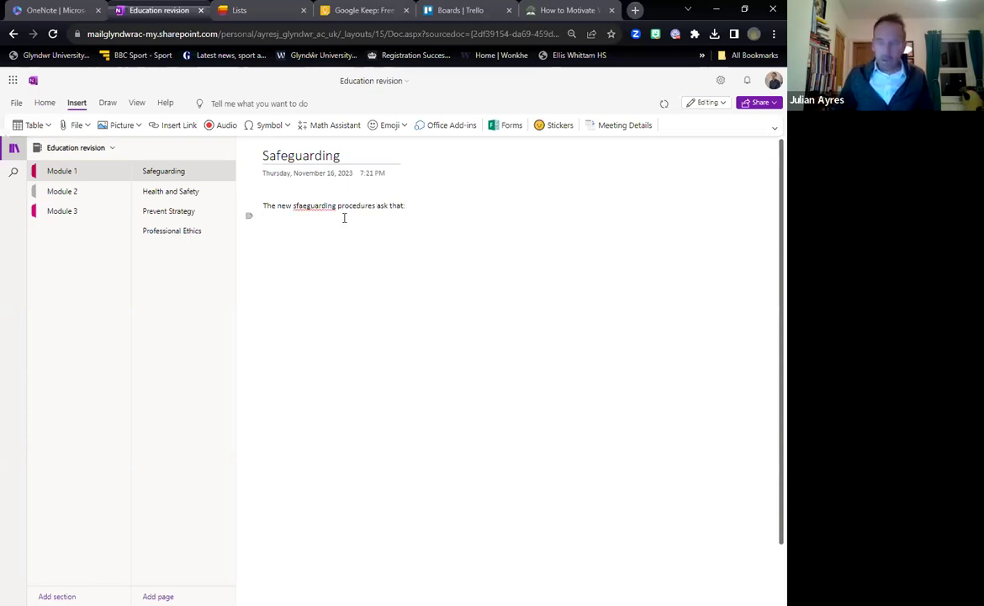
# Start a bulleted list under the introductory line with the point "Children are looked after and well"
pyautogui.click(45, 103)
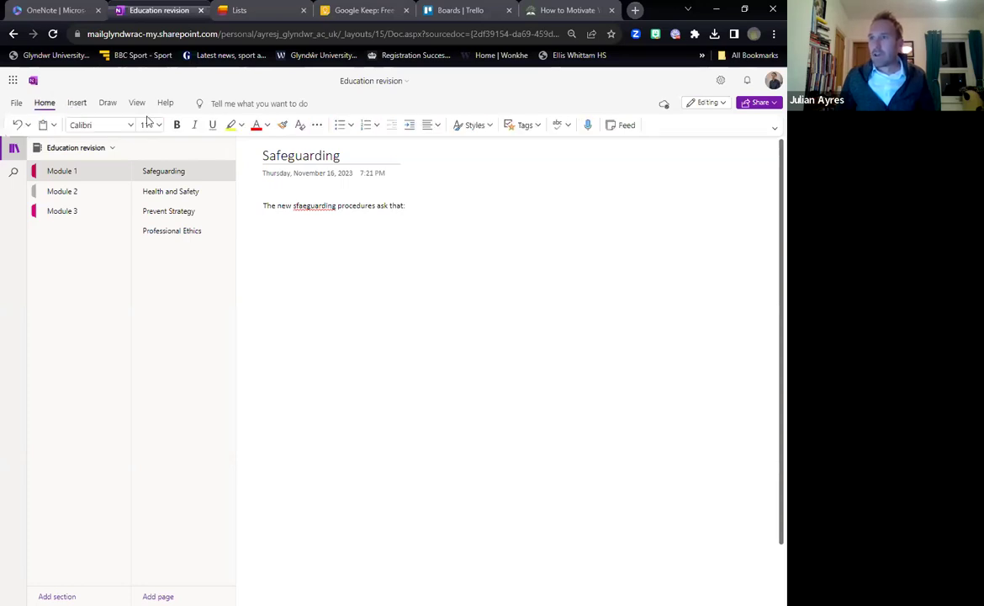
pyautogui.click(338, 128)
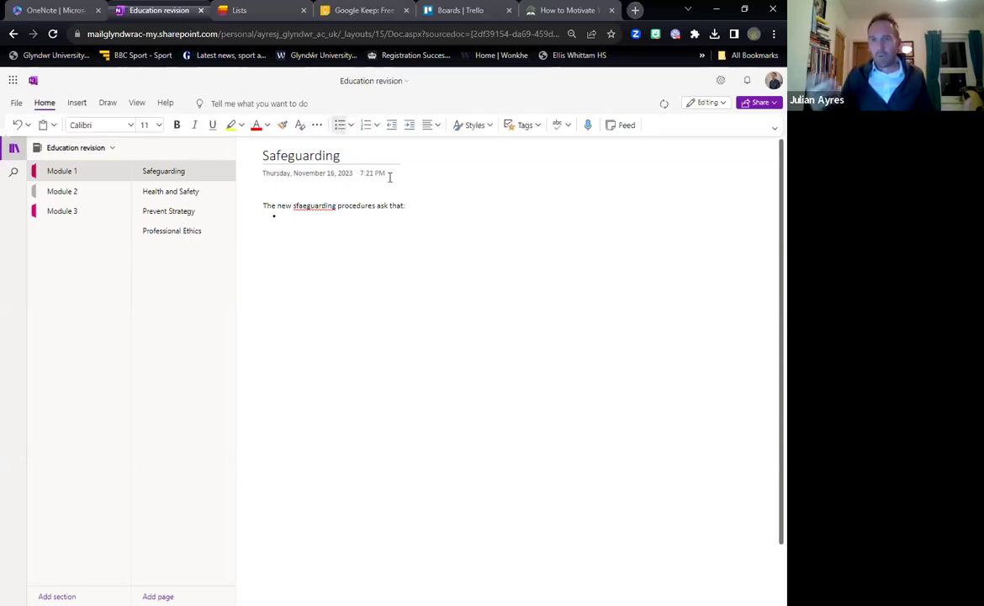
pyautogui.write('Child')
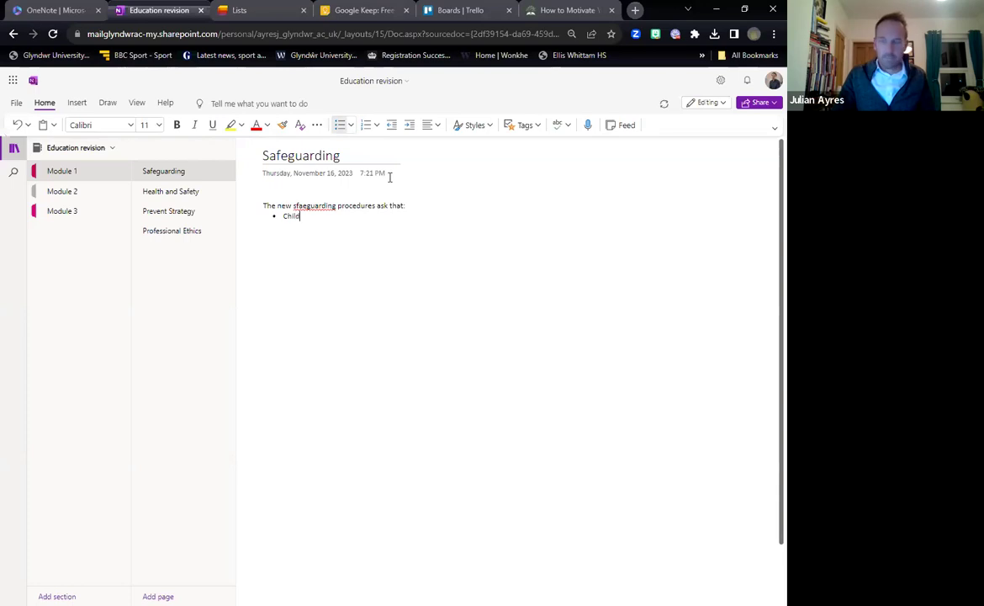
pyautogui.write('ren are looked after and well')
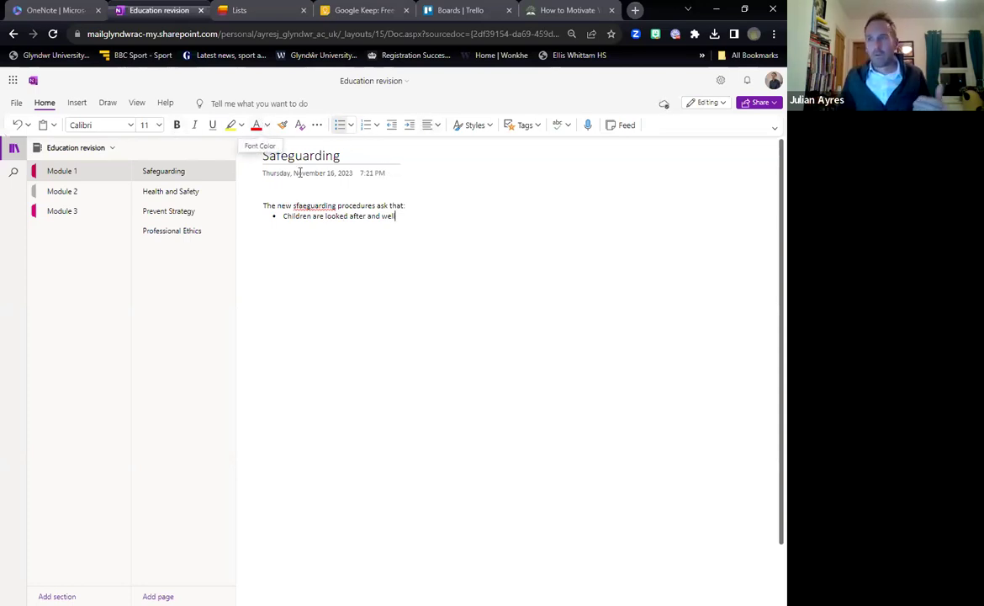
pyautogui.press('Return')
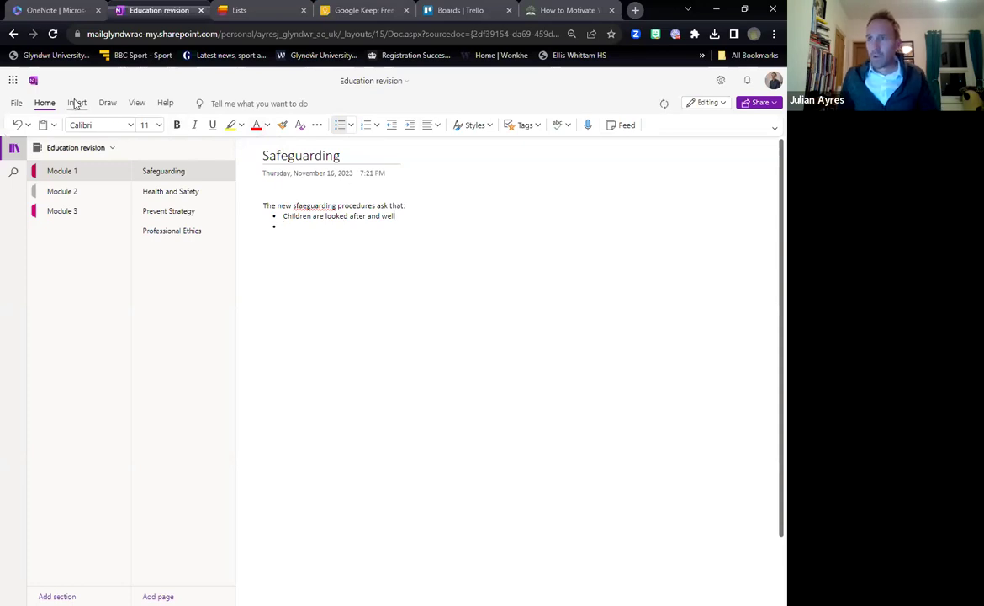
# End the bulleted list and record an audio note below it on the Safeguarding page, stopping the recording after about 29 seconds
pyautogui.click(77, 102)
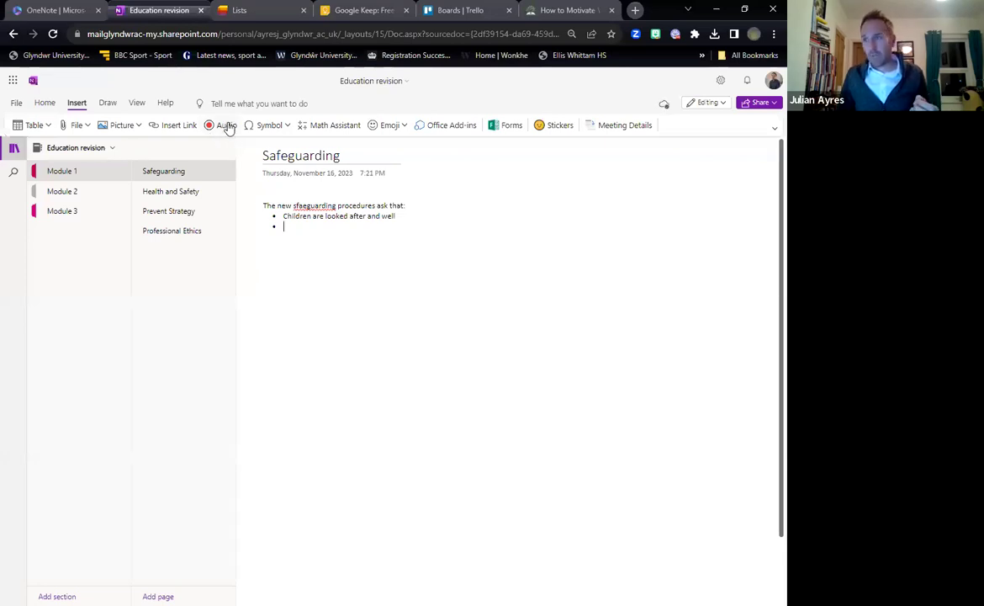
pyautogui.press('Return')
pyautogui.press('Return')
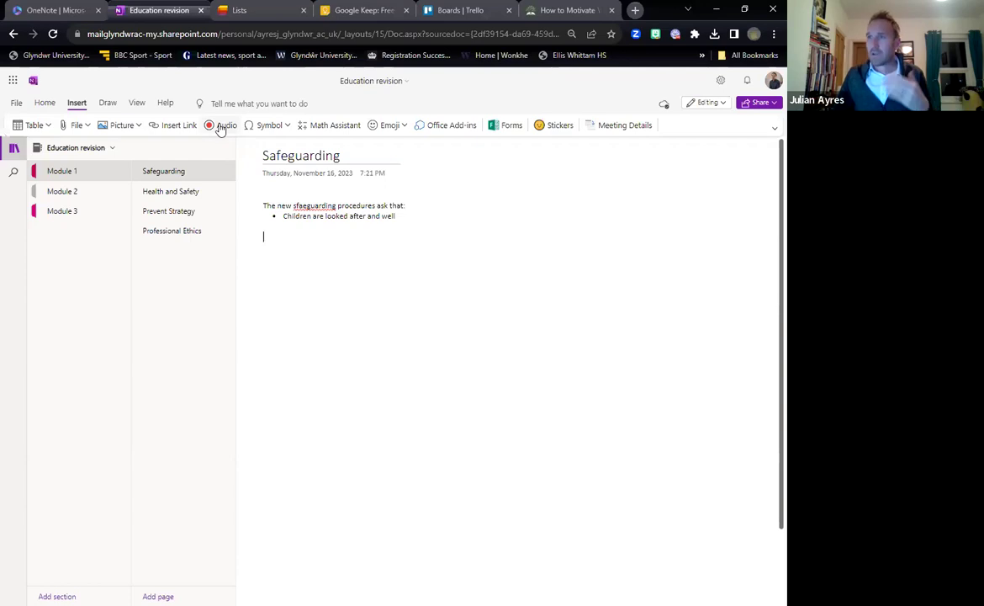
pyautogui.click(221, 126)
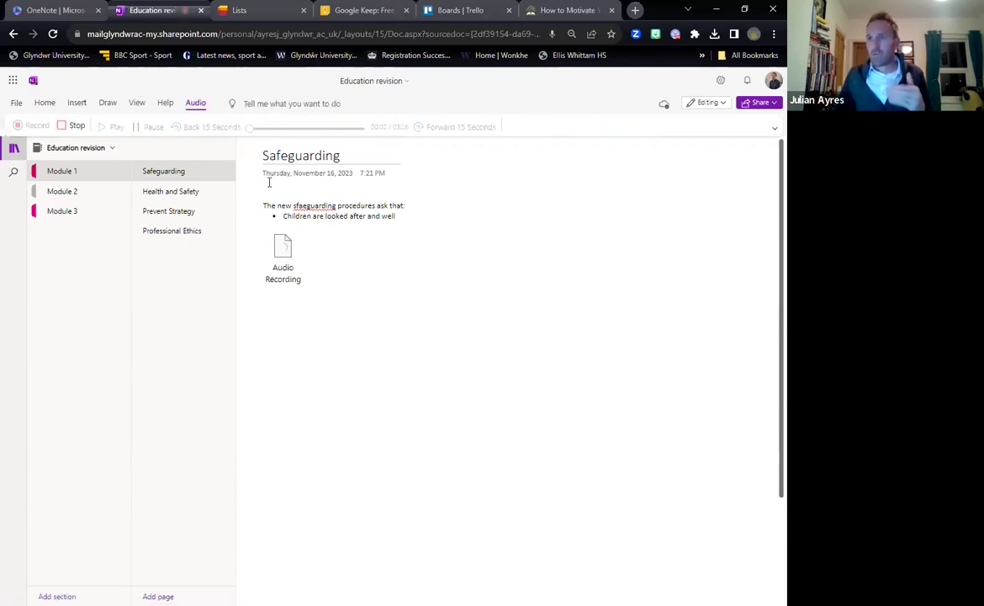
pyautogui.click(290, 257)
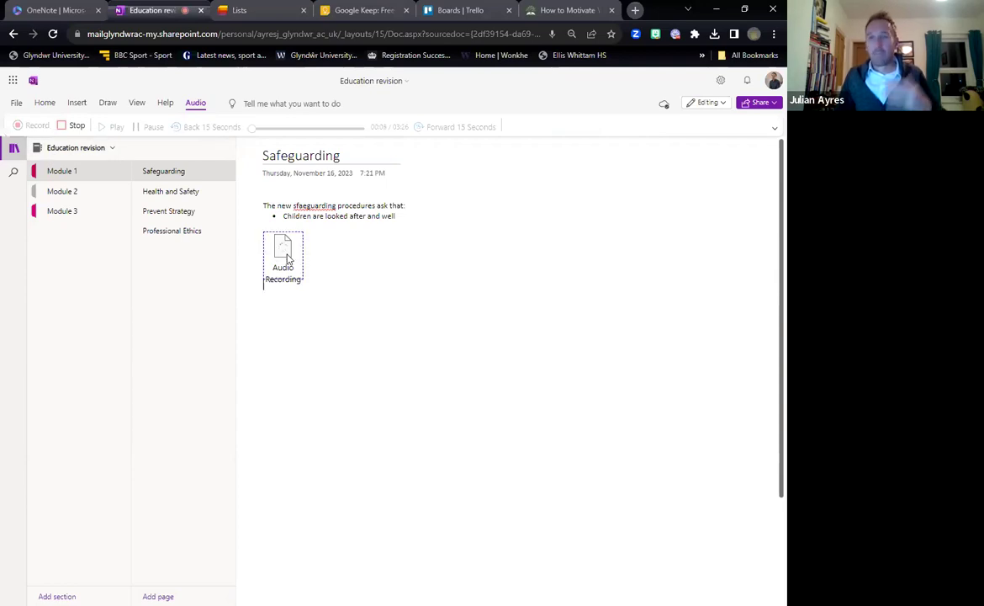
pyautogui.click(354, 338)
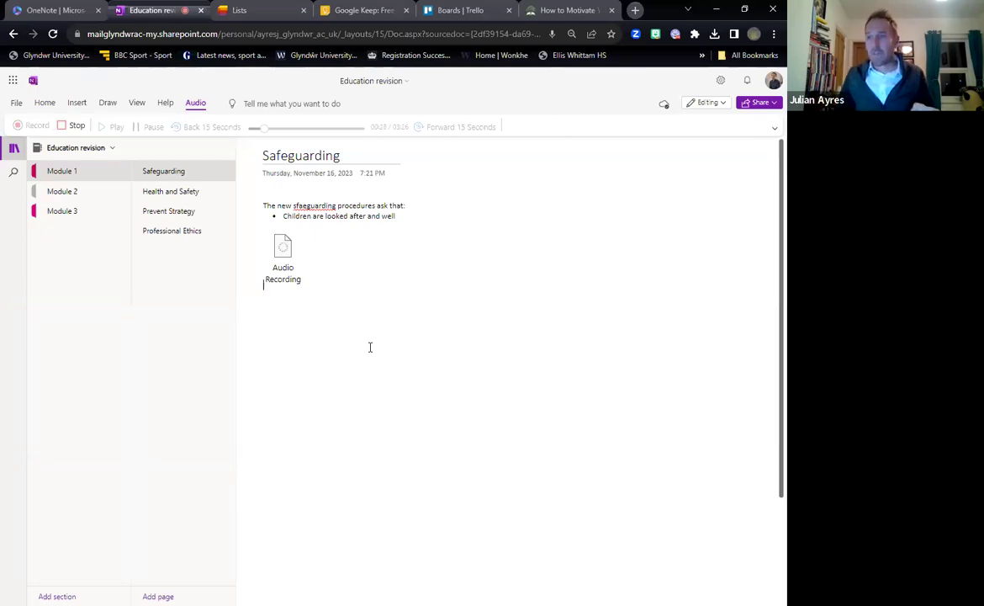
pyautogui.click(70, 126)
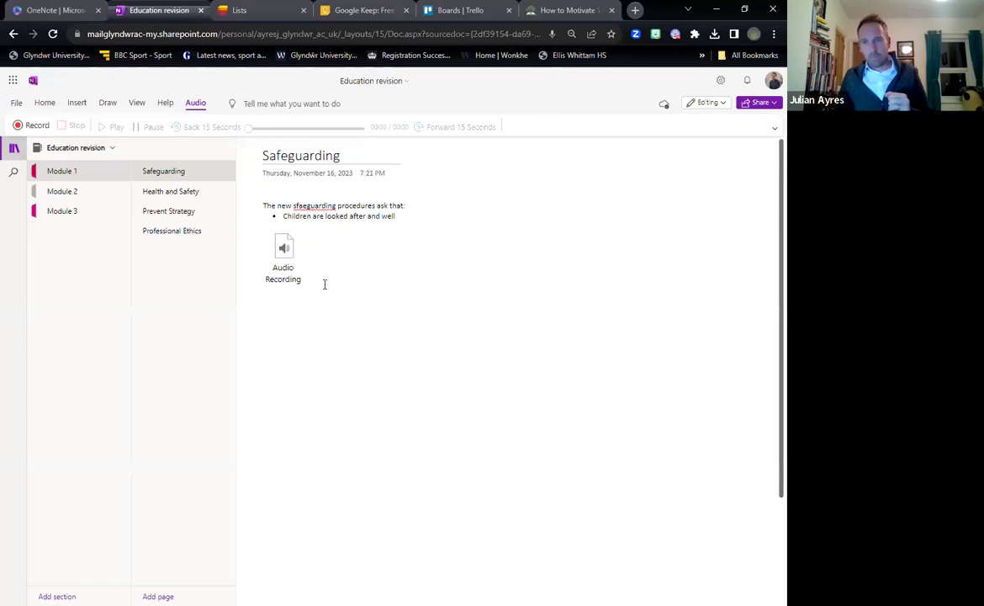
# Play back the audio recording on the Safeguarding page for a few seconds and pause it
pyautogui.click(285, 245)
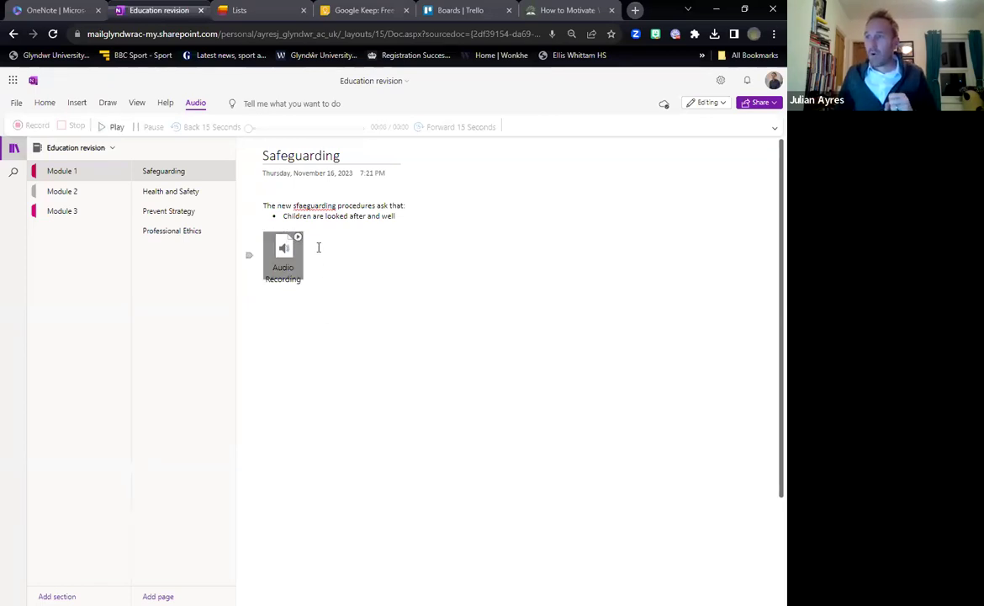
pyautogui.click(111, 128)
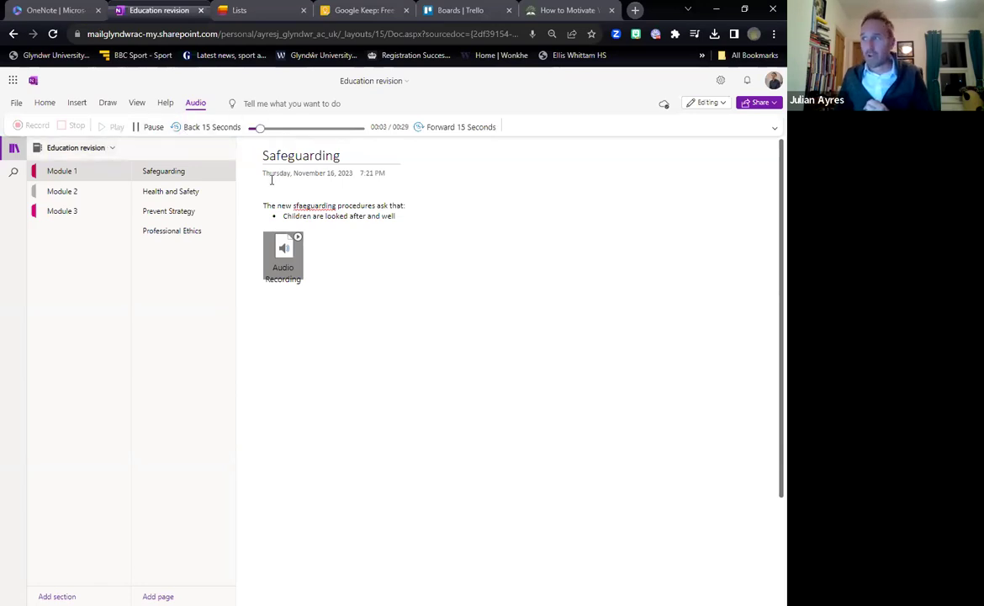
pyautogui.click(148, 131)
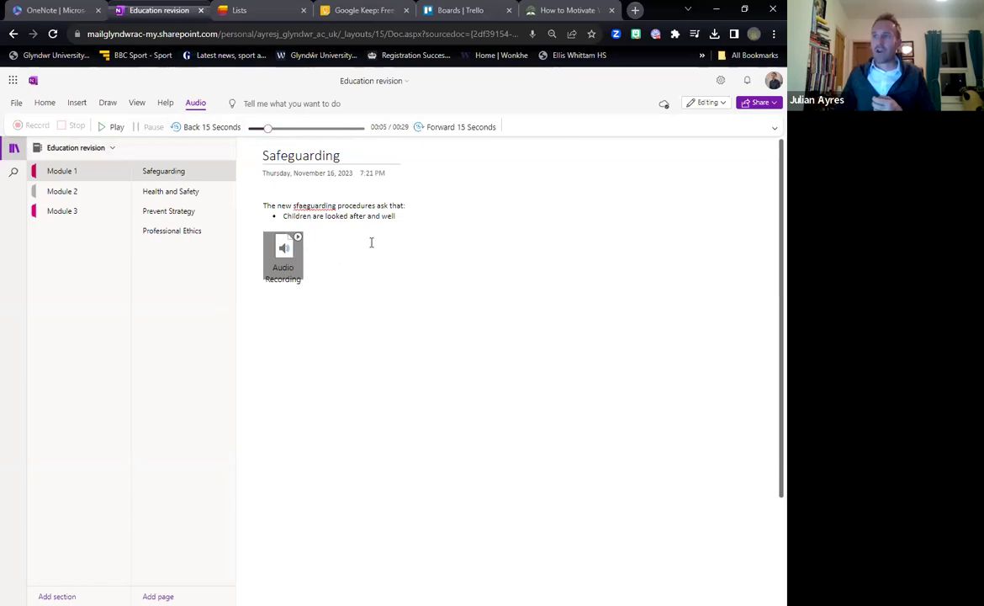
pyautogui.click(77, 101)
pyautogui.click(403, 309)
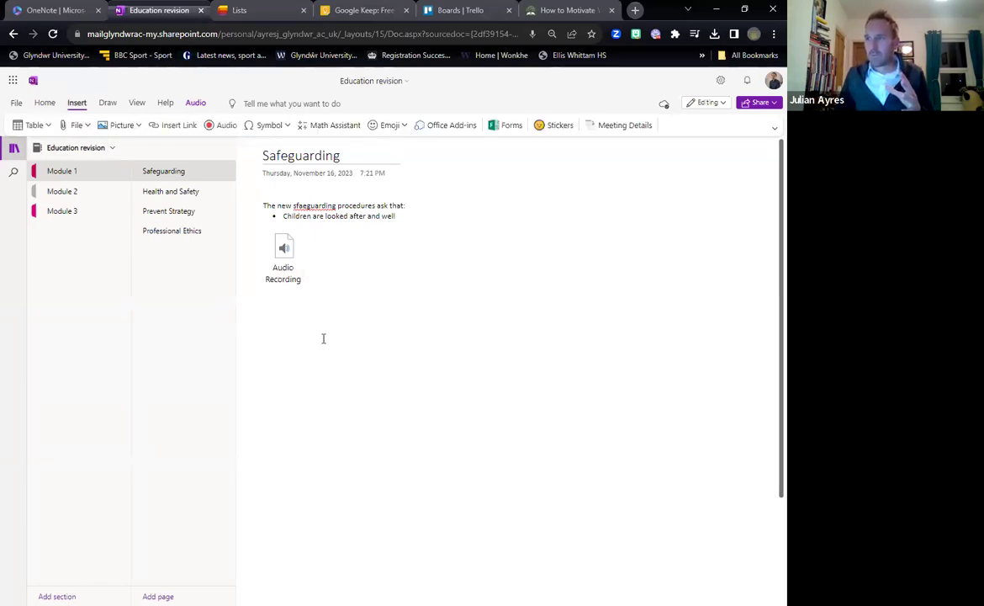
pyautogui.click(136, 128)
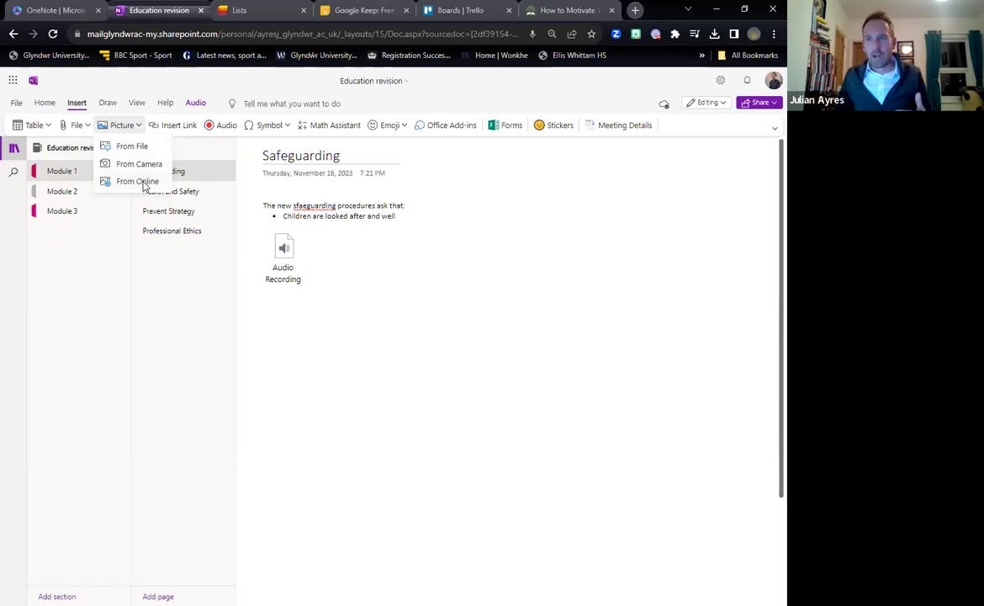
pyautogui.click(133, 147)
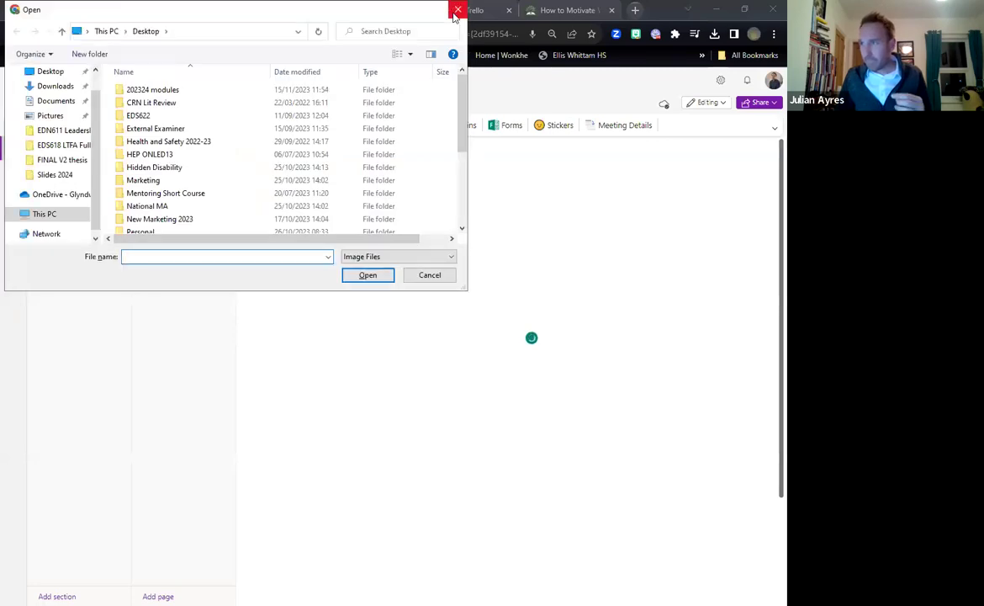
pyautogui.click(456, 11)
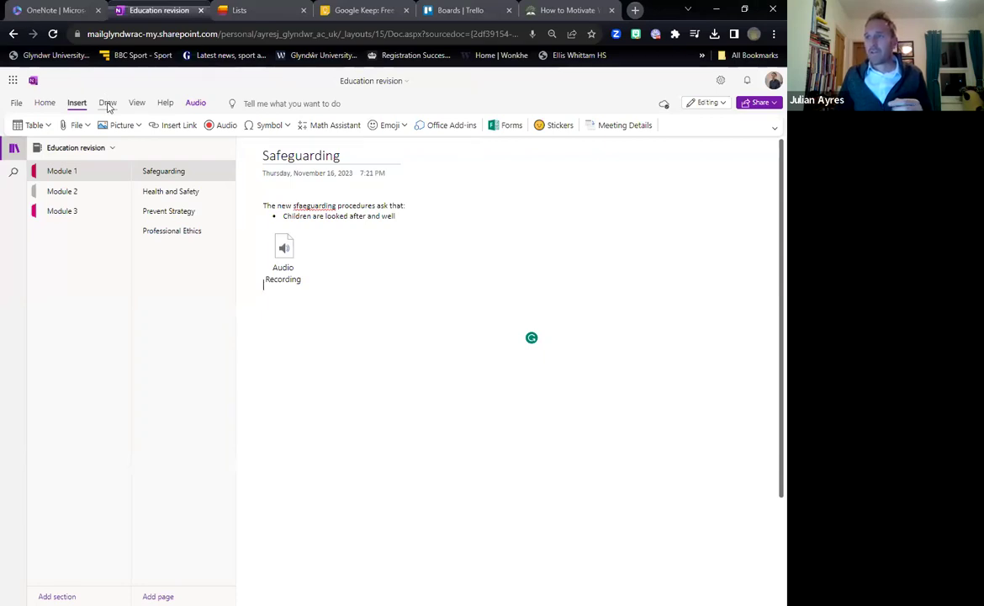
# Draw a rough freehand loop with the black pen in the empty area below the audio recording on the Safeguarding page
pyautogui.click(108, 103)
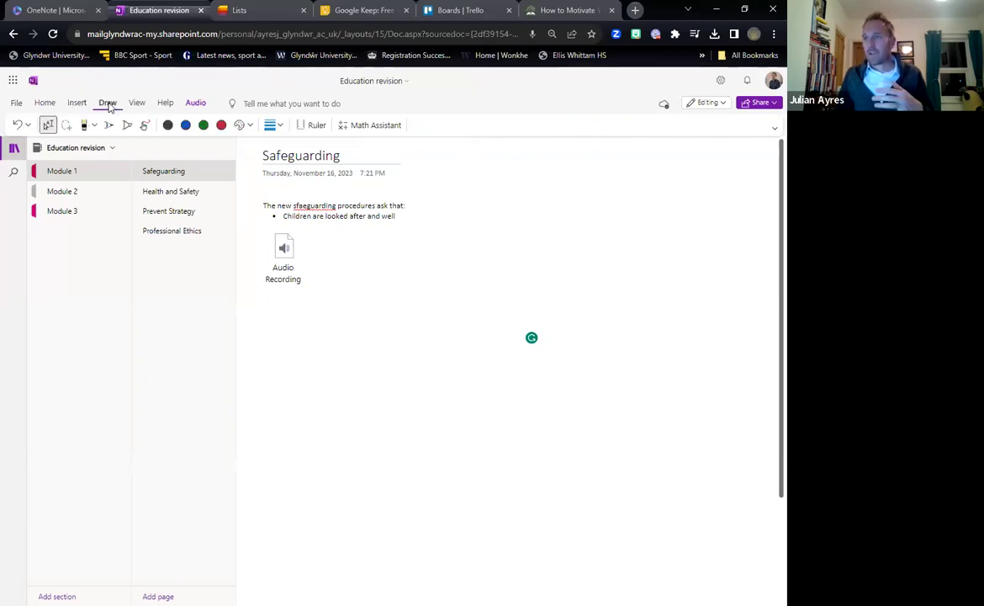
pyautogui.click(167, 125)
pyautogui.moveTo(438, 363)
pyautogui.mouseDown()
pyautogui.moveTo(528, 478)
pyautogui.moveTo(421, 363)
pyautogui.mouseUp()
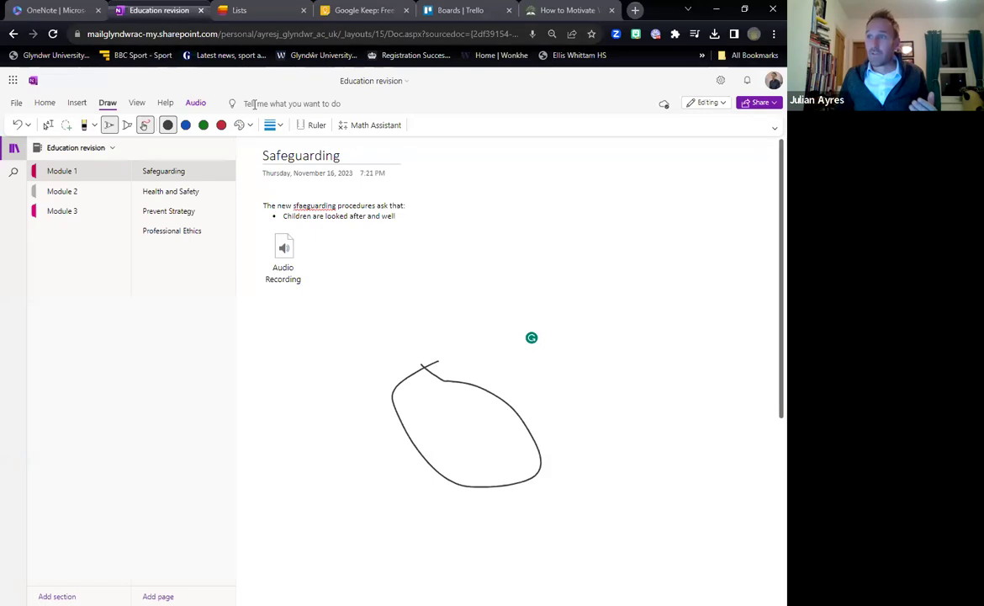
# Look through the Module 1 pages, switching between Safeguarding and Health and Safety and ending on Professional Ethics
pyautogui.click(180, 195)
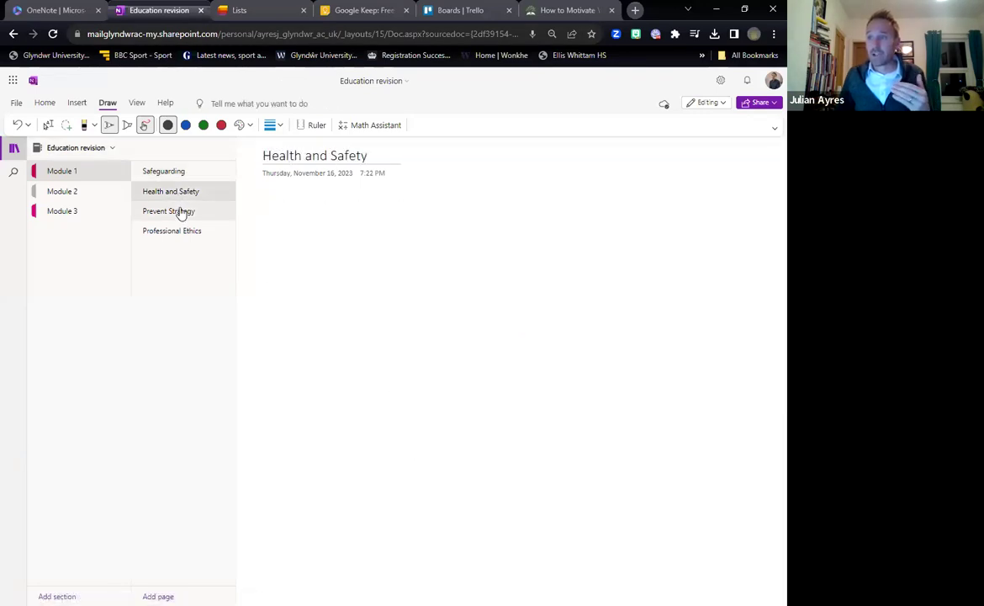
pyautogui.click(167, 173)
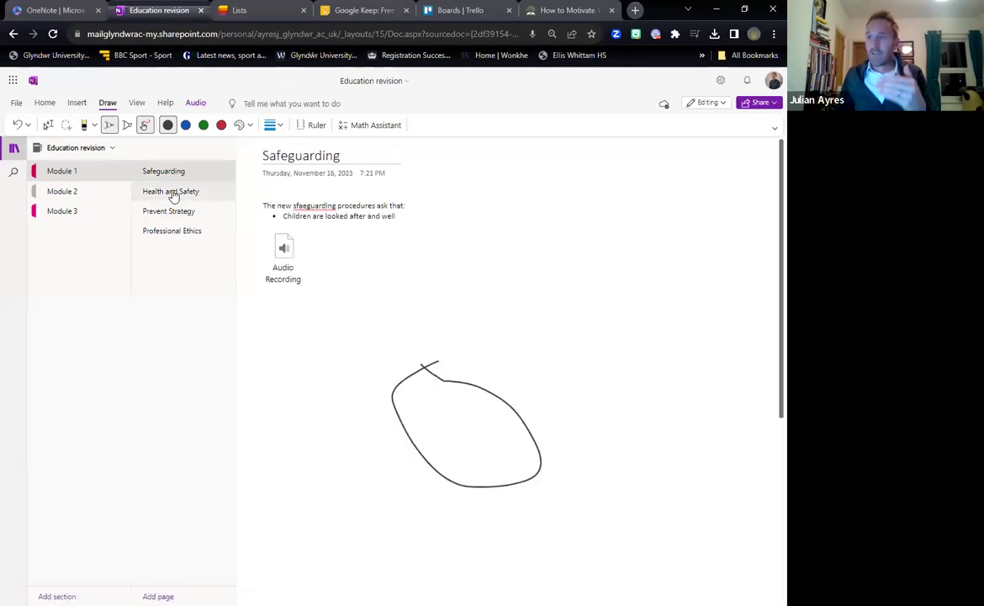
pyautogui.click(177, 193)
pyautogui.click(183, 212)
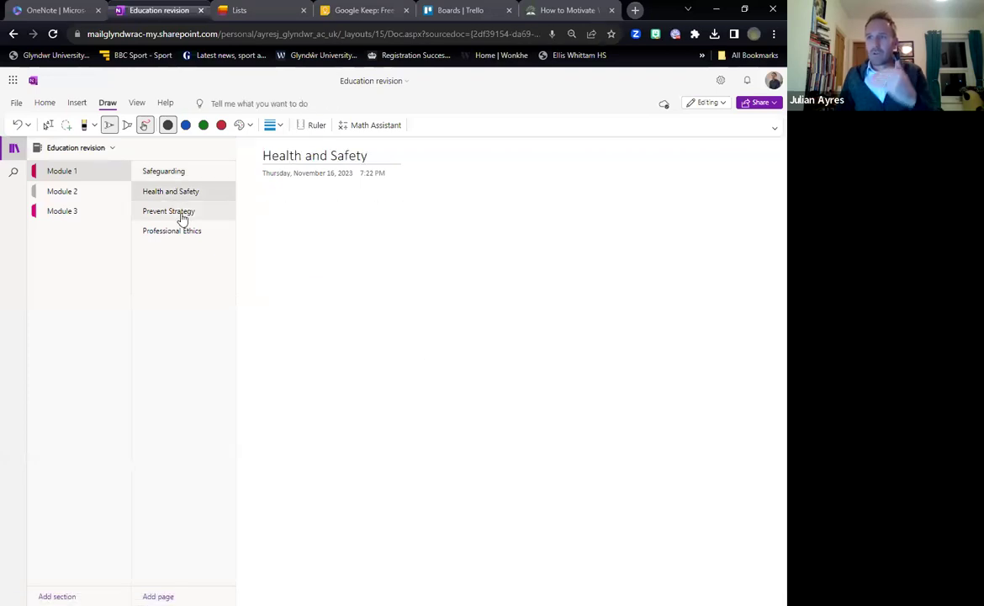
pyautogui.click(185, 238)
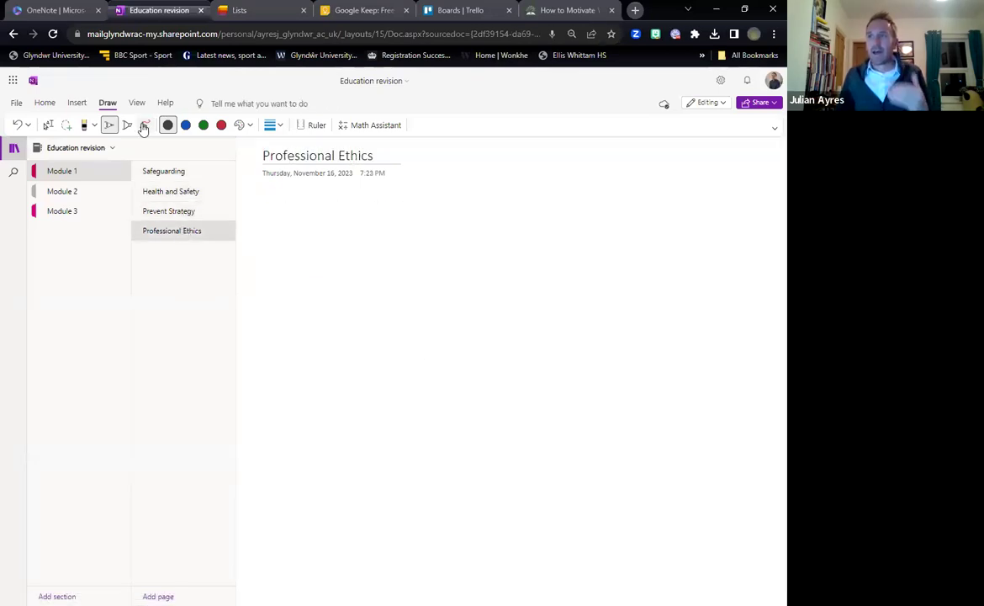
# Show the Math Assistant and handwrite the equation "3x + 5 =" in ink on the Professional Ethics page
pyautogui.click(84, 102)
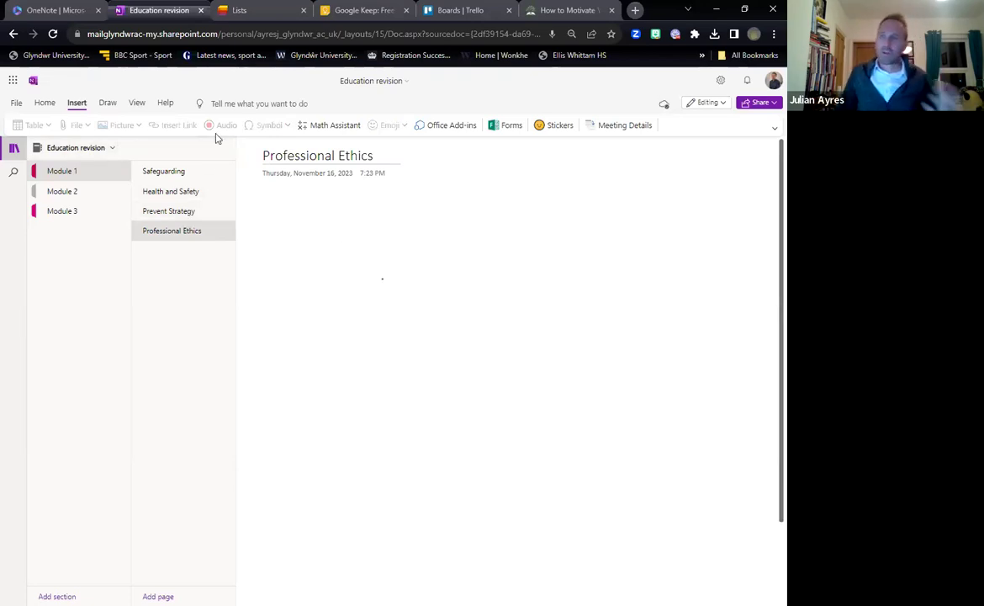
pyautogui.click(327, 131)
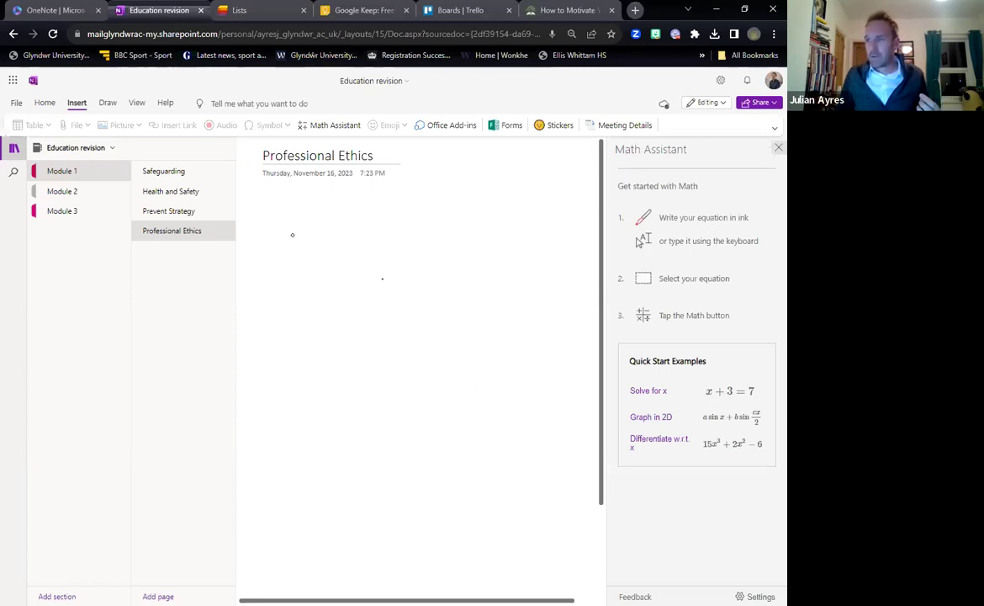
pyautogui.moveTo(277, 225)
pyautogui.mouseDown()
pyautogui.moveTo(279, 278)
pyautogui.moveTo(347, 284)
pyautogui.moveTo(368, 271)
pyautogui.moveTo(382, 291)
pyautogui.moveTo(433, 266)
pyautogui.moveTo(437, 281)
pyautogui.mouseUp()
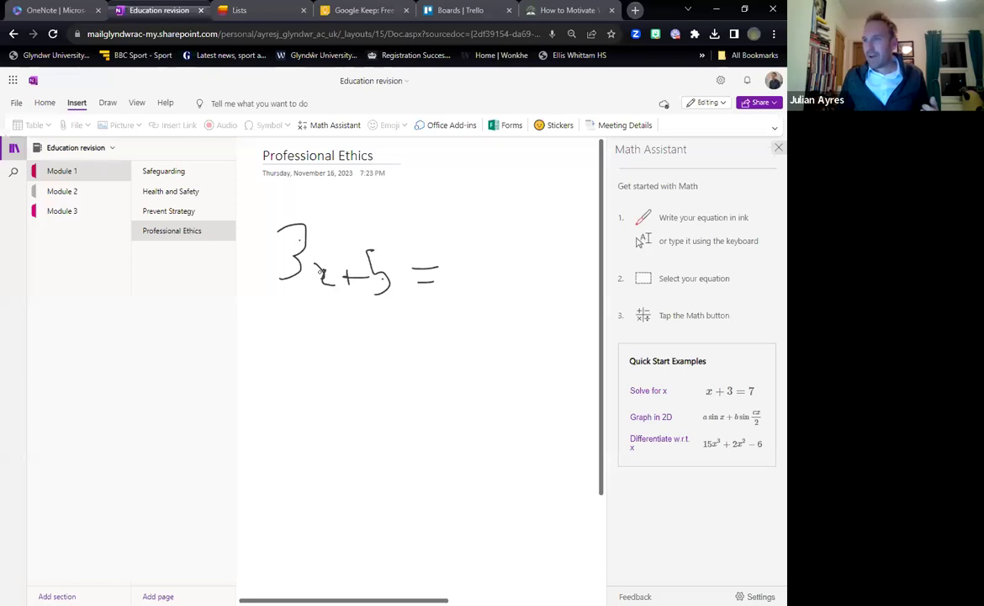
pyautogui.moveTo(331, 264); pyautogui.dragTo(319, 296)
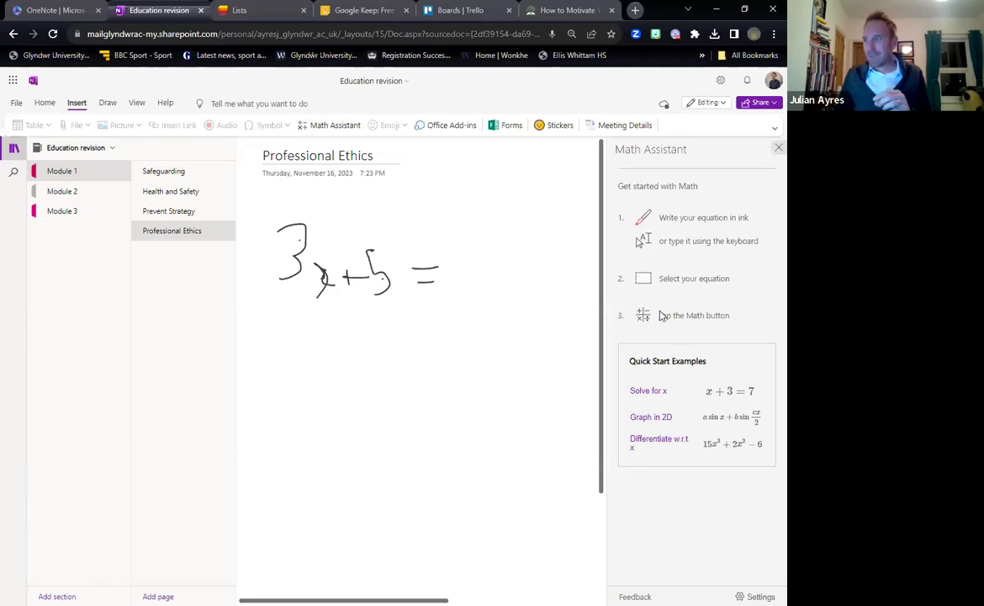
pyautogui.click(776, 148)
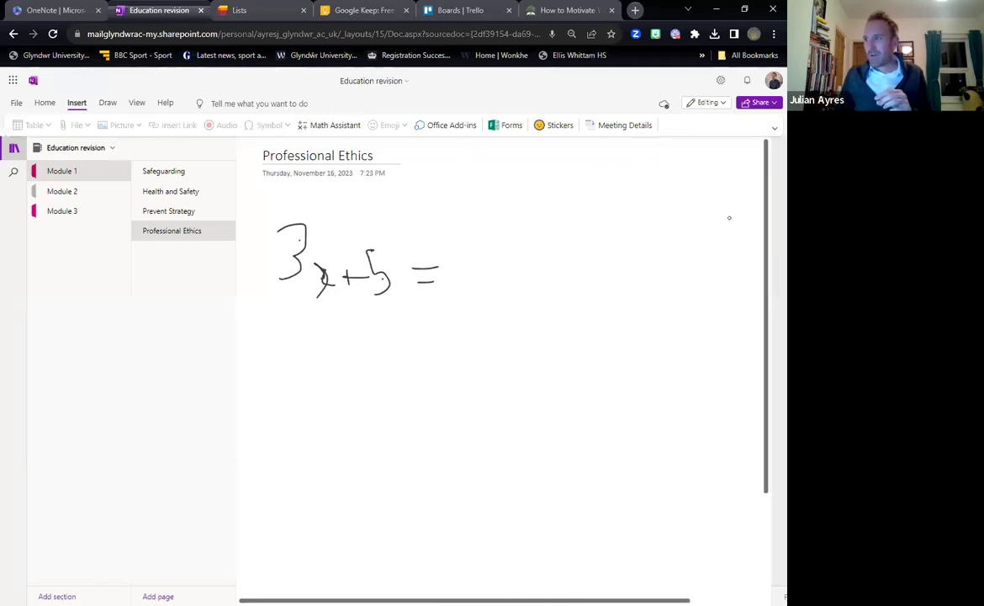
pyautogui.click(332, 124)
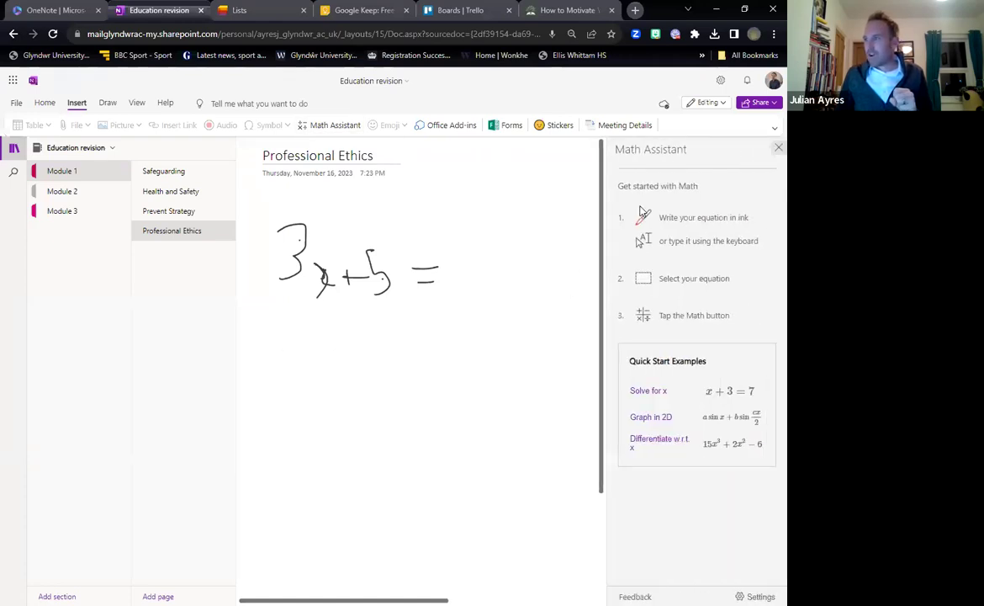
pyautogui.click(46, 105)
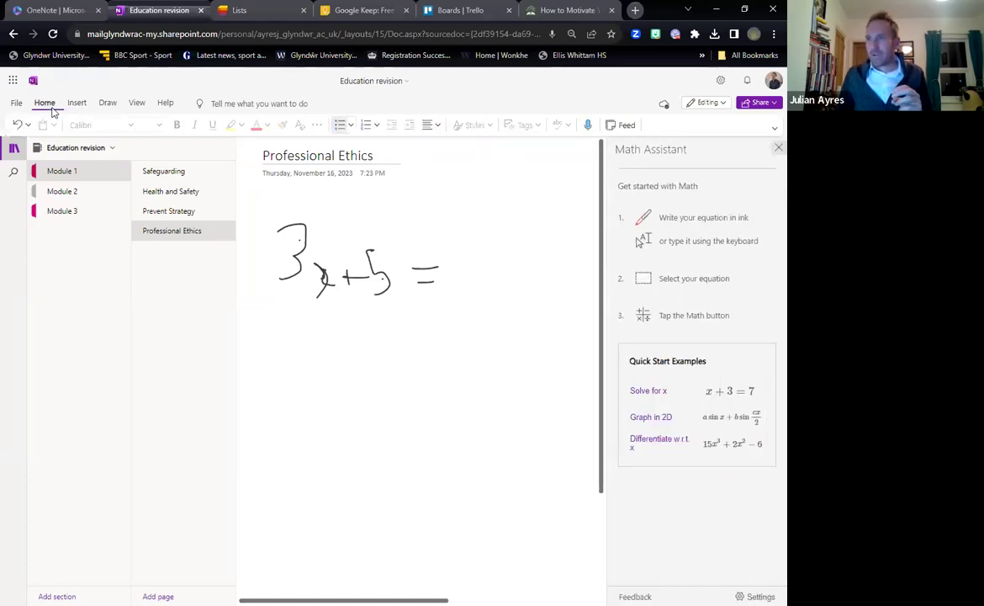
pyautogui.click(275, 332)
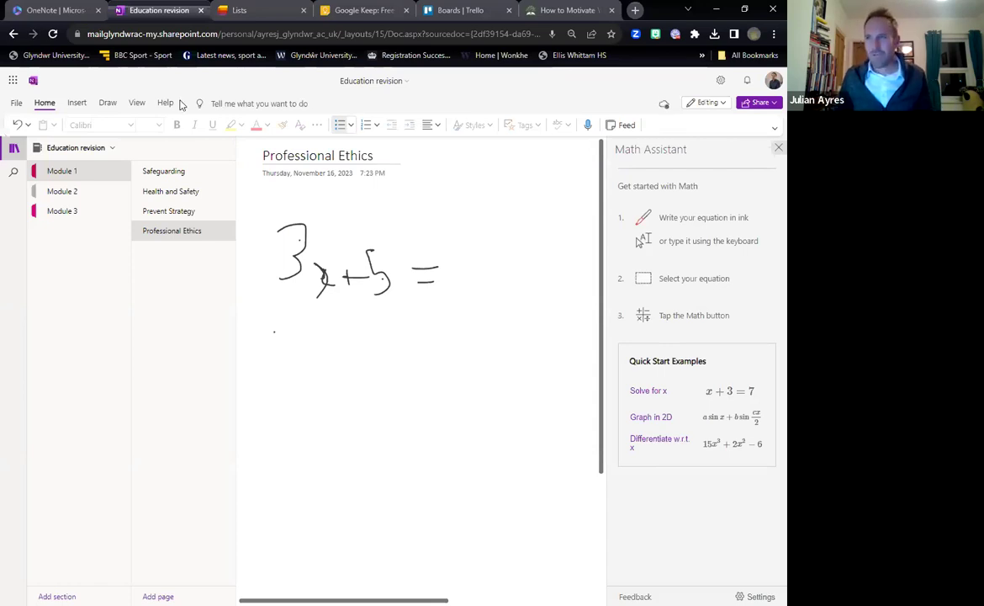
pyautogui.click(75, 105)
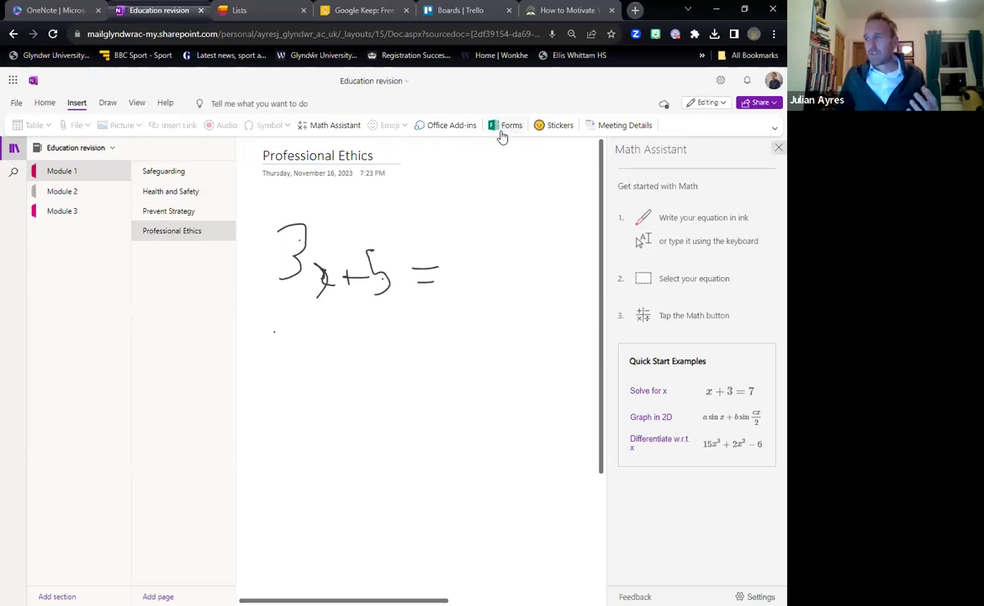
# Start a link on the title word "Prevent" of the Prevent Strategy page and copy the web address of the "How to Motivate Your Students" PDF
pyautogui.click(150, 213)
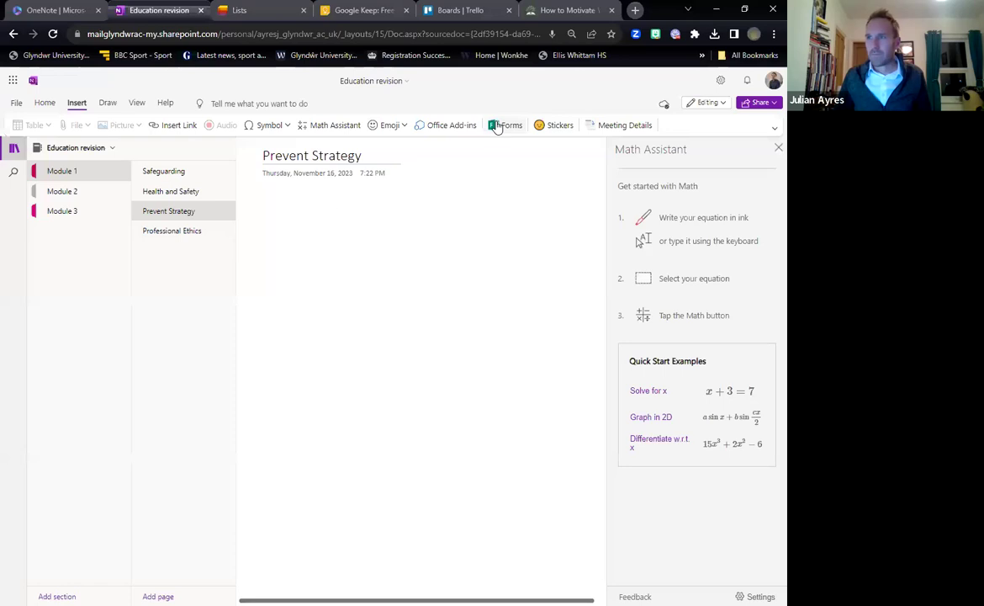
pyautogui.click(187, 126)
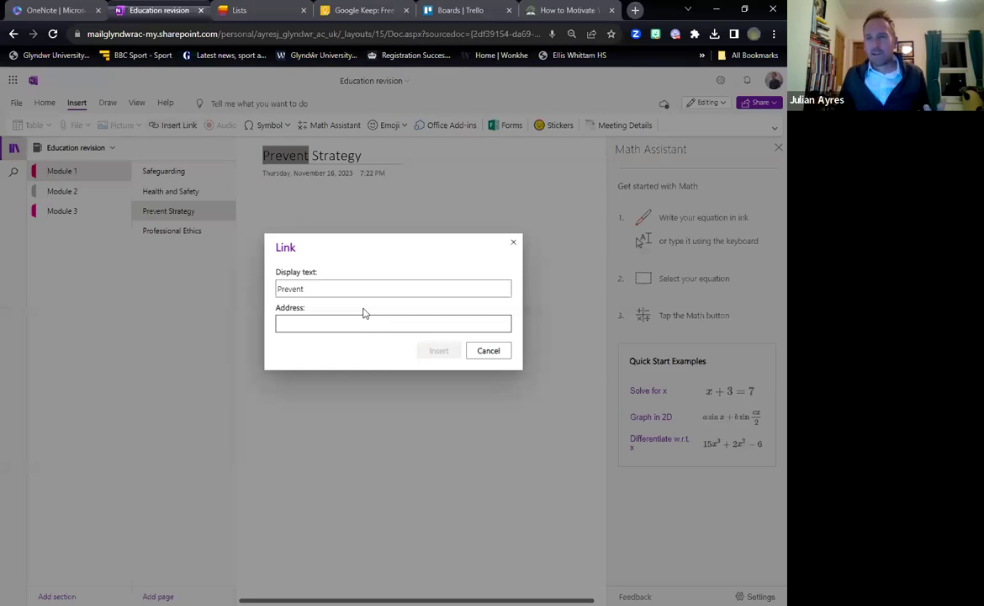
pyautogui.click(569, 9)
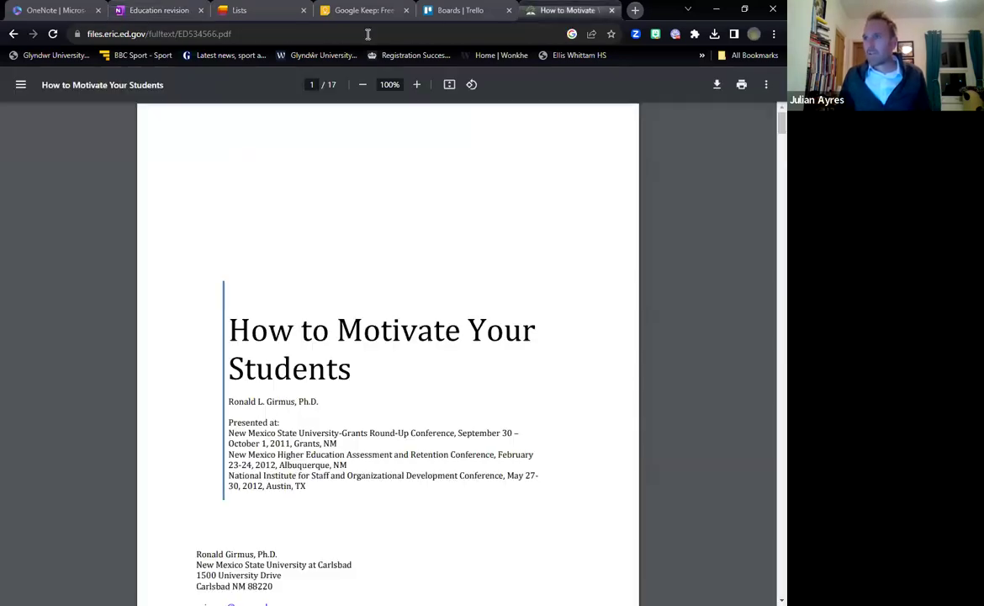
pyautogui.click(354, 33)
pyautogui.hotkey('ctrl', 'c')
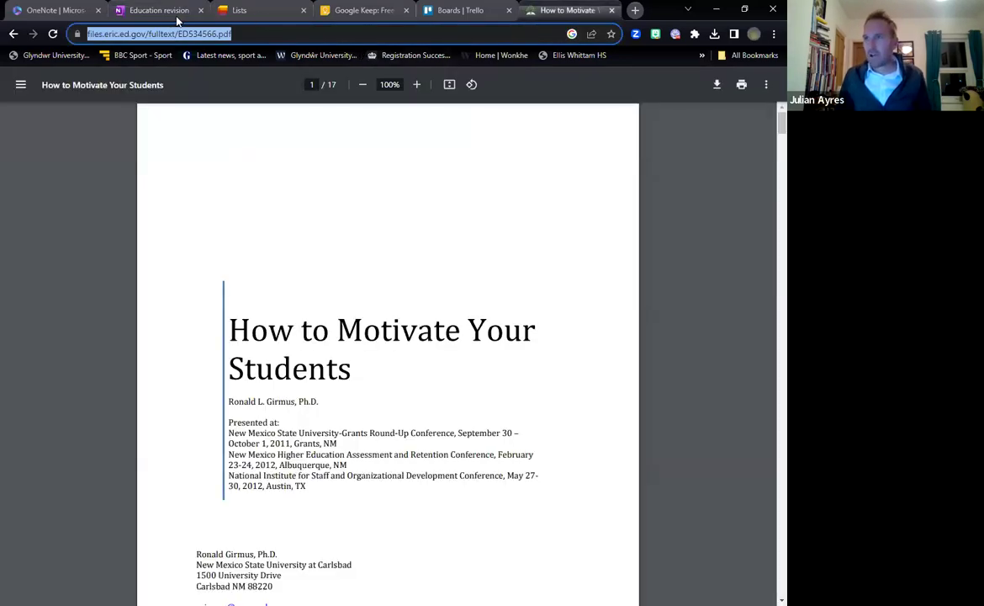
# Insert the link on "Prevent" with the copied address files.eric.ed.gov/fulltext/ED534566.pdf and close the Math Assistant
pyautogui.click(56, 12)
pyautogui.click(162, 10)
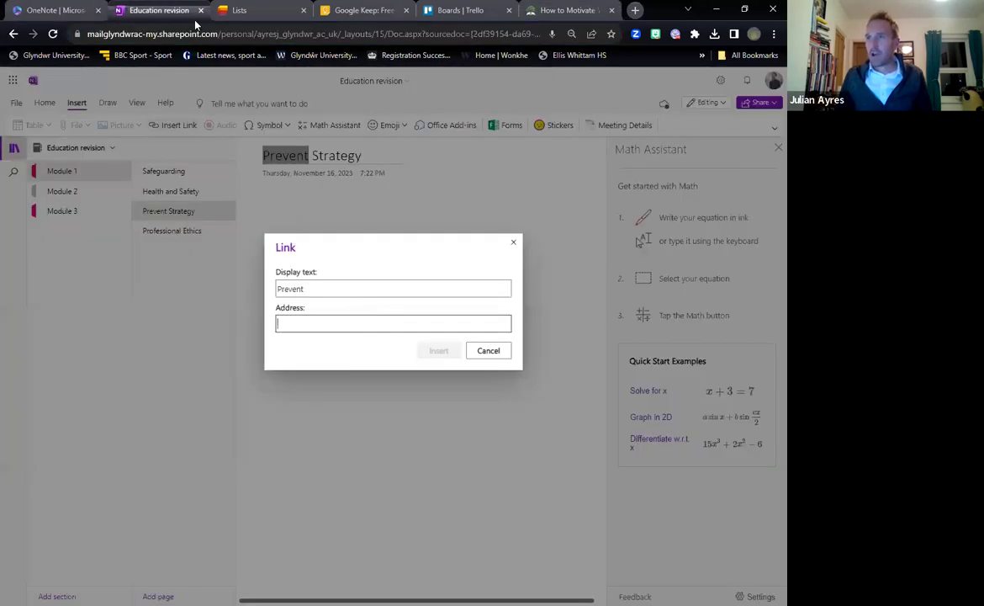
pyautogui.doubleClick(311, 287)
pyautogui.click(316, 326)
pyautogui.hotkey('ctrl', 'v')
pyautogui.click(439, 351)
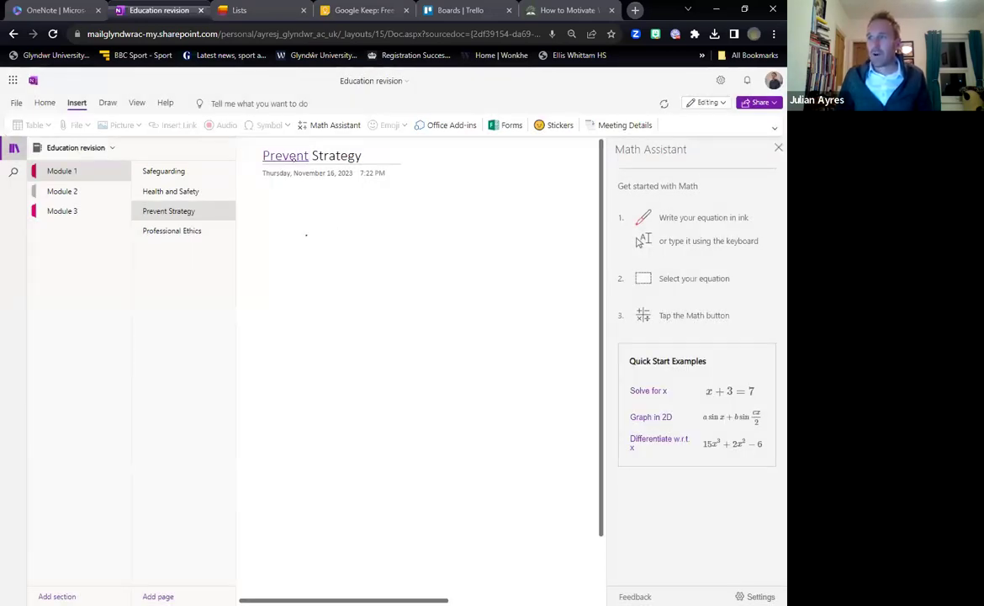
pyautogui.click(778, 148)
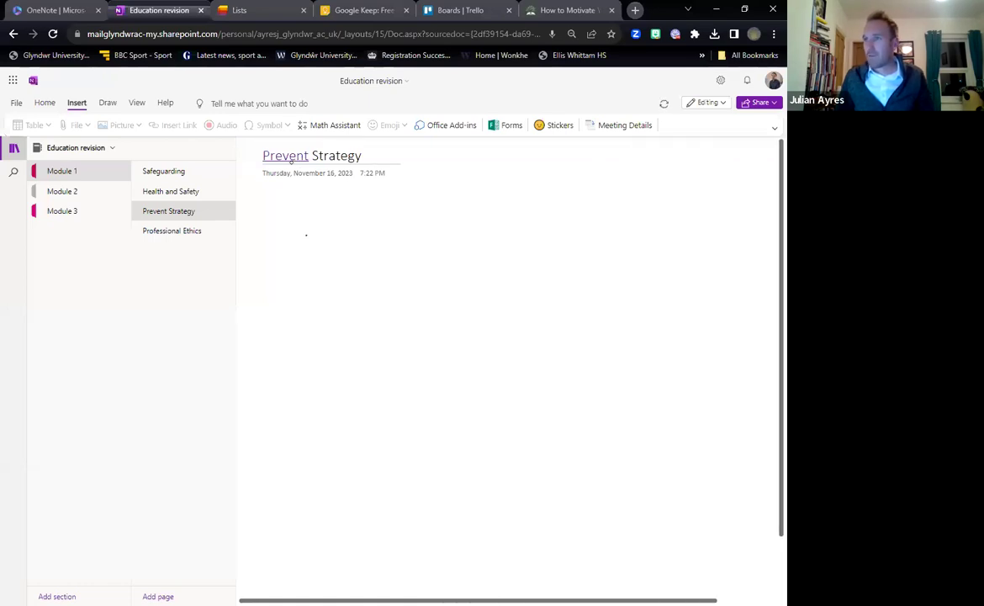
# Open the Module 2 section and start dictation on its untitled page, dismissing the Help pane
pyautogui.click(46, 103)
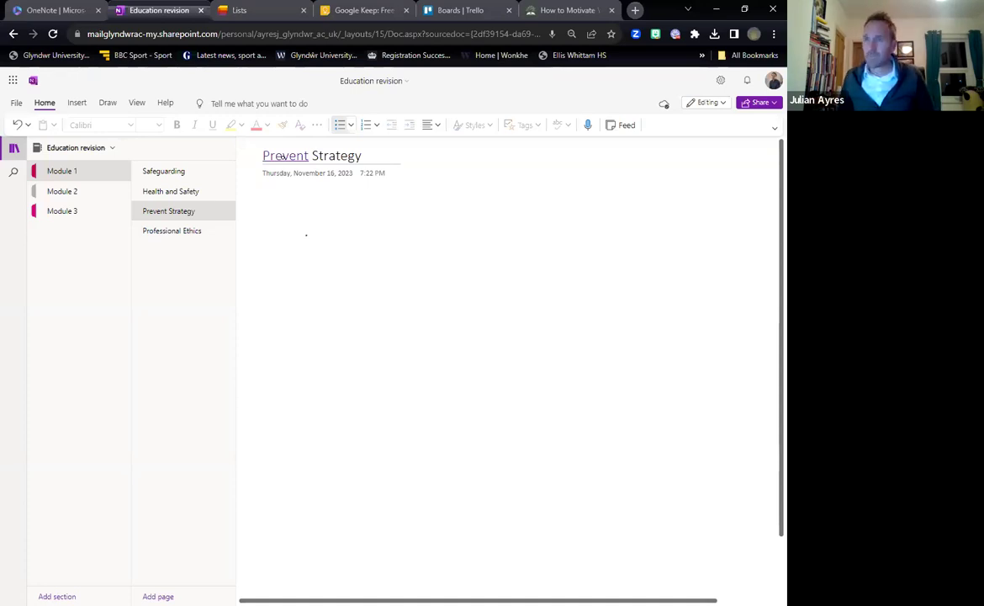
pyautogui.click(74, 193)
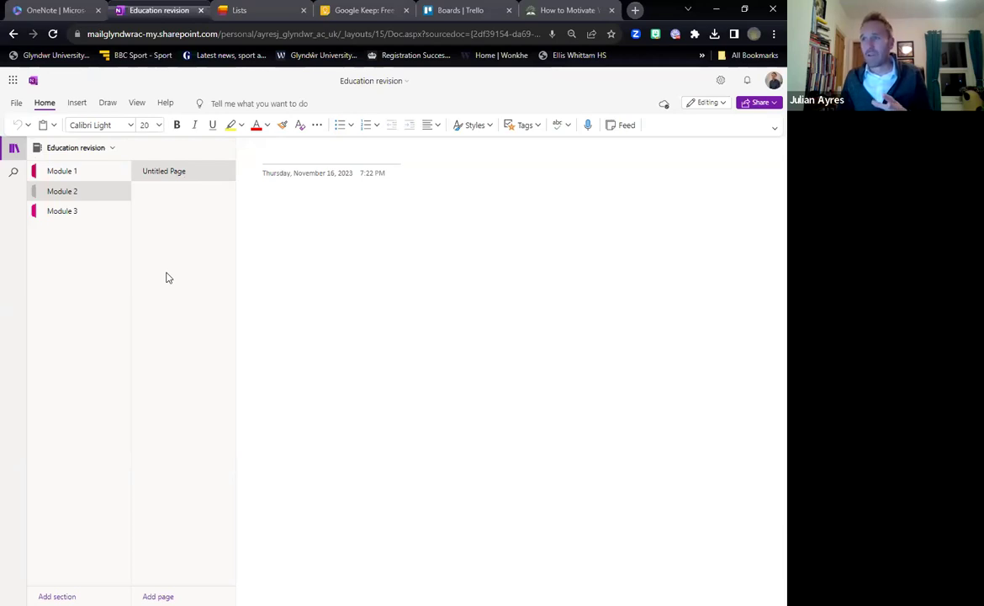
pyautogui.click(588, 127)
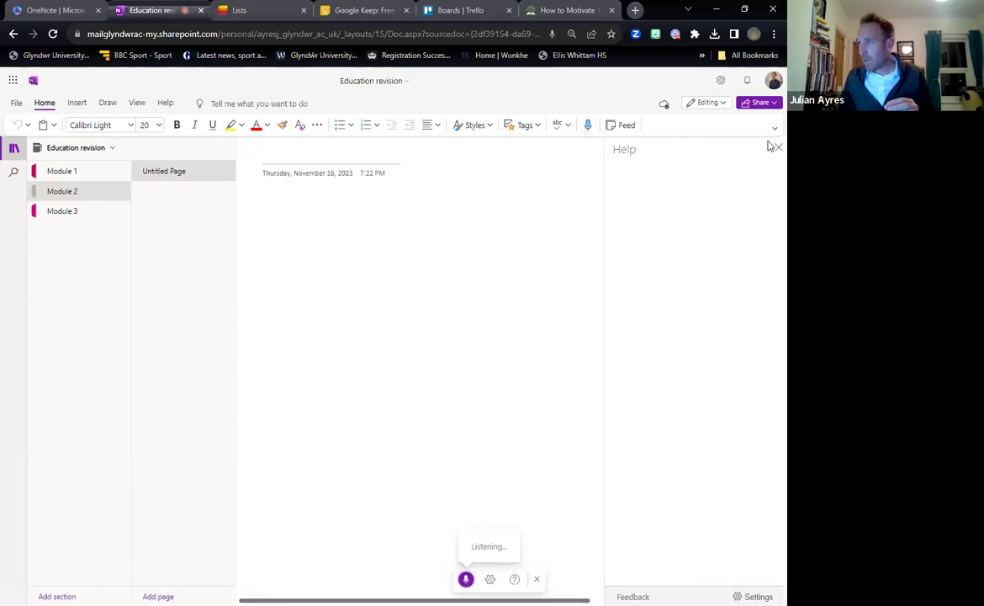
pyautogui.click(776, 147)
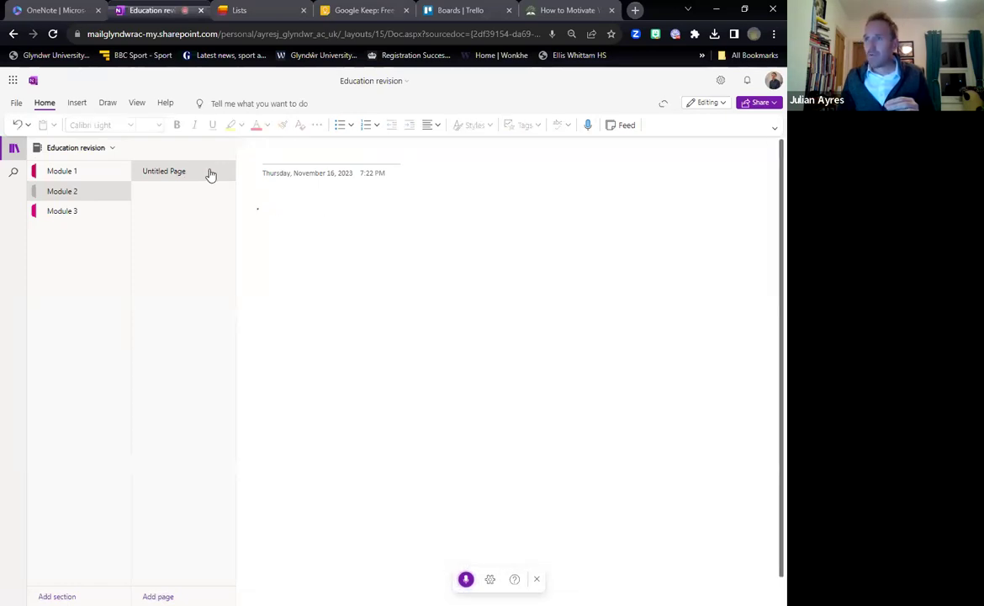
# Reload the notebook, try dictating into the body of Module 2's untitled page again, and stop the dictation
pyautogui.click(53, 34)
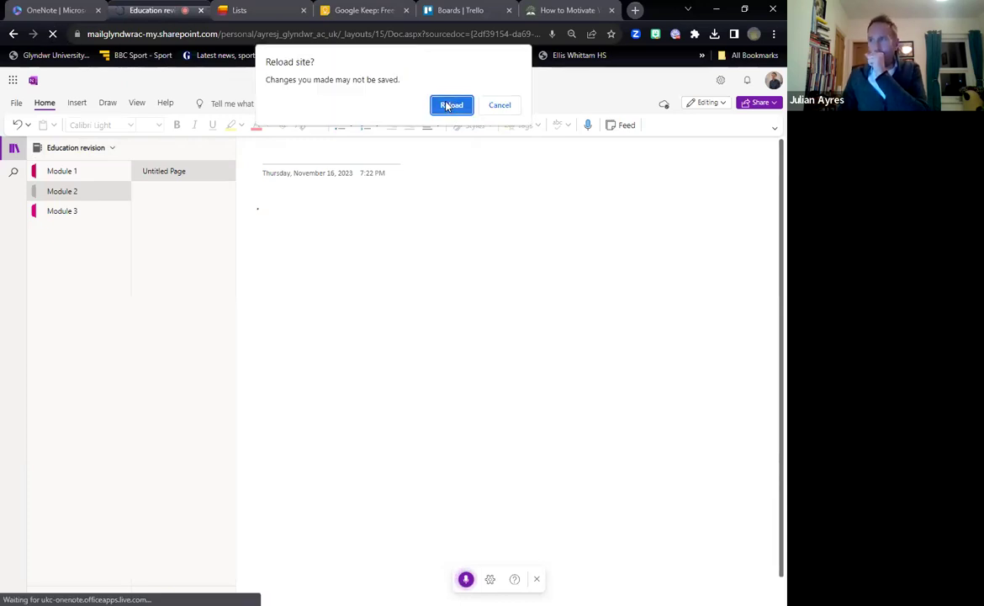
pyautogui.click(447, 105)
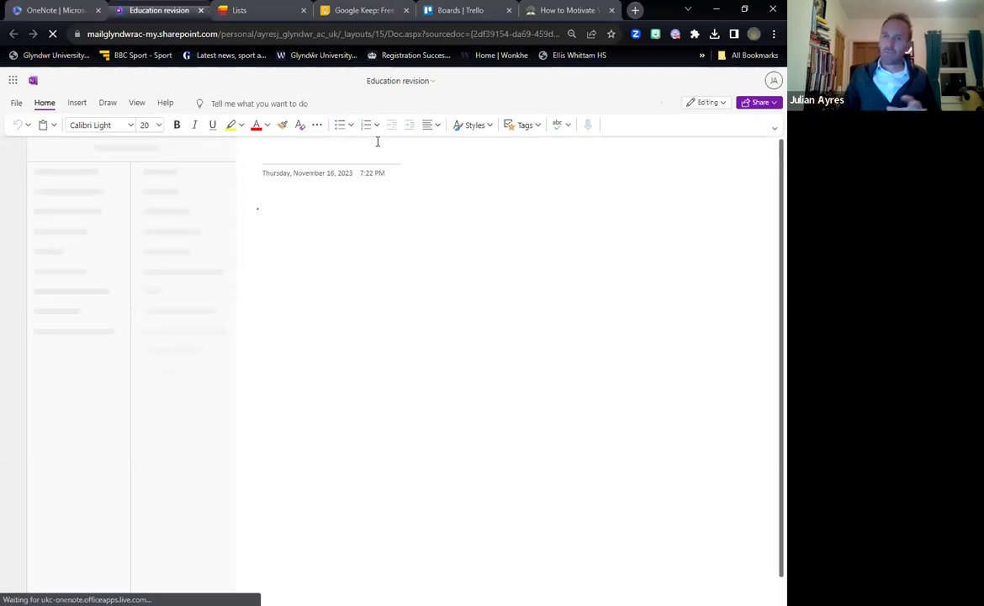
pyautogui.click(263, 235)
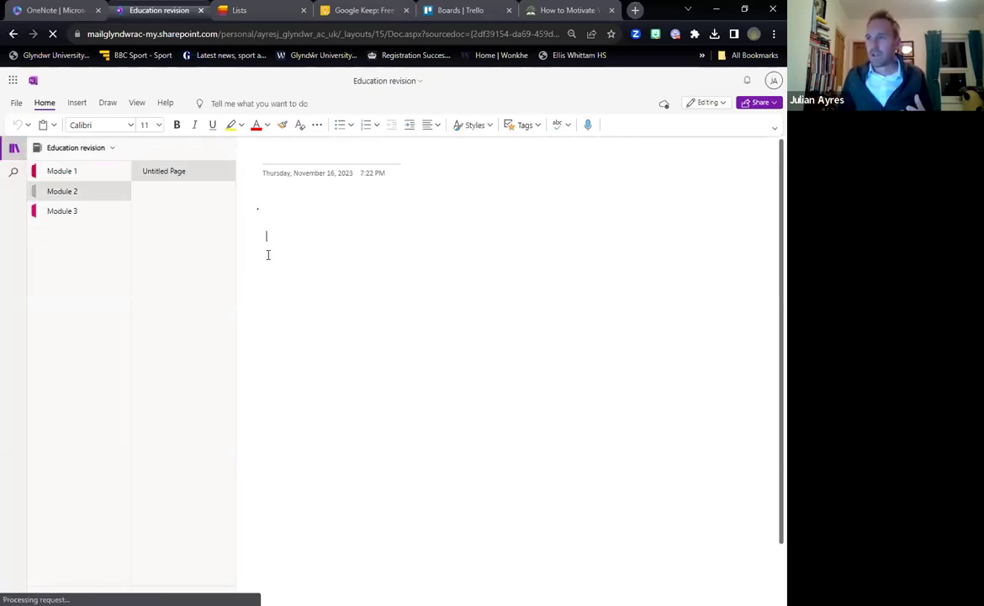
pyautogui.click(589, 126)
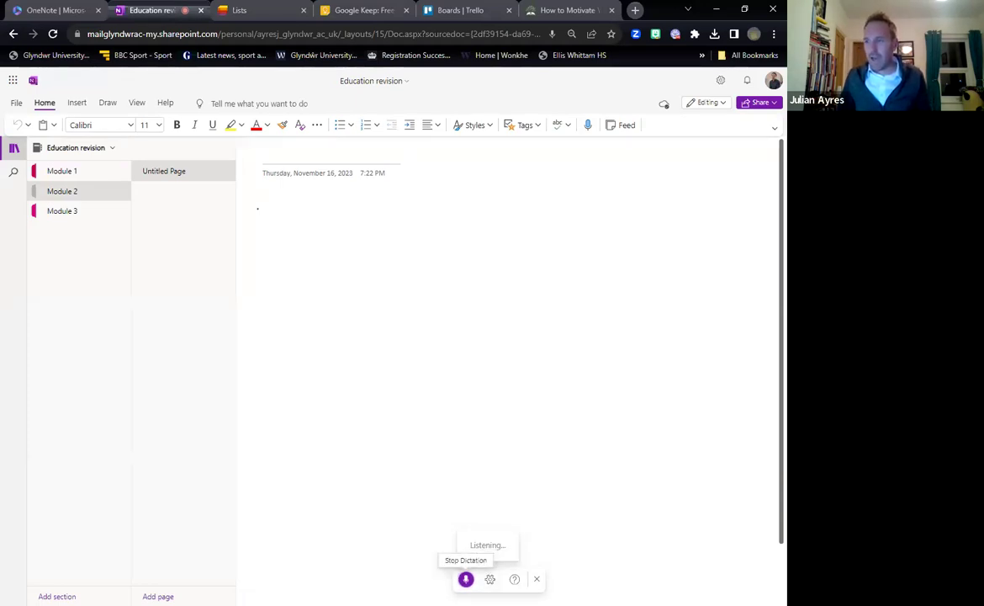
pyautogui.click(465, 578)
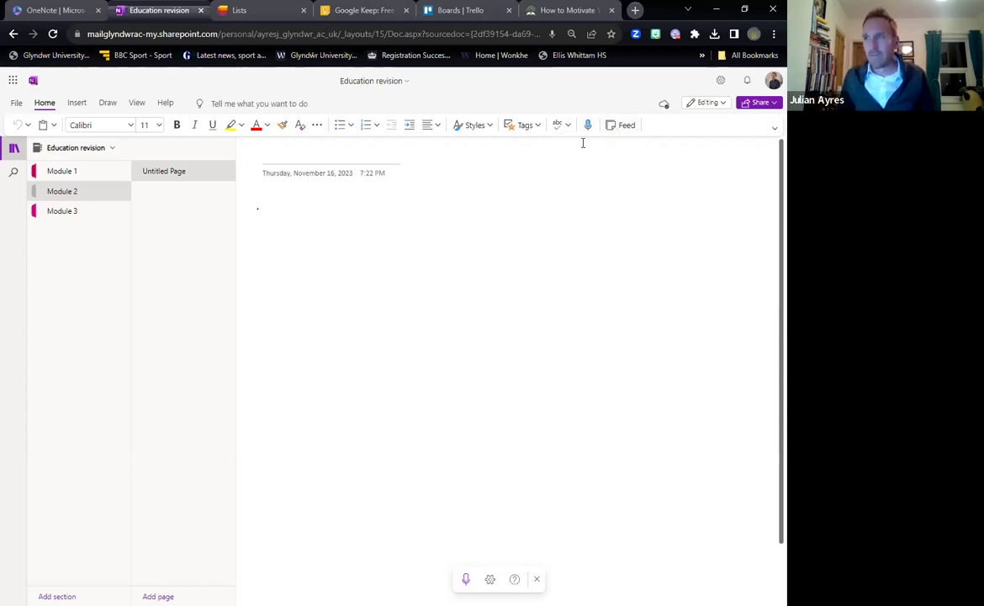
pyautogui.click(138, 103)
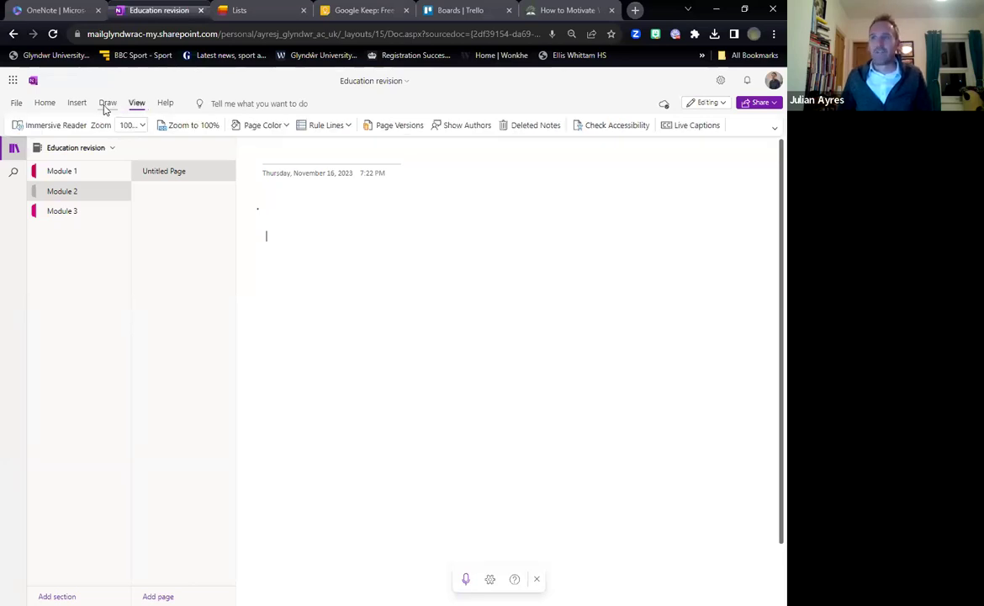
pyautogui.click(101, 103)
pyautogui.click(85, 103)
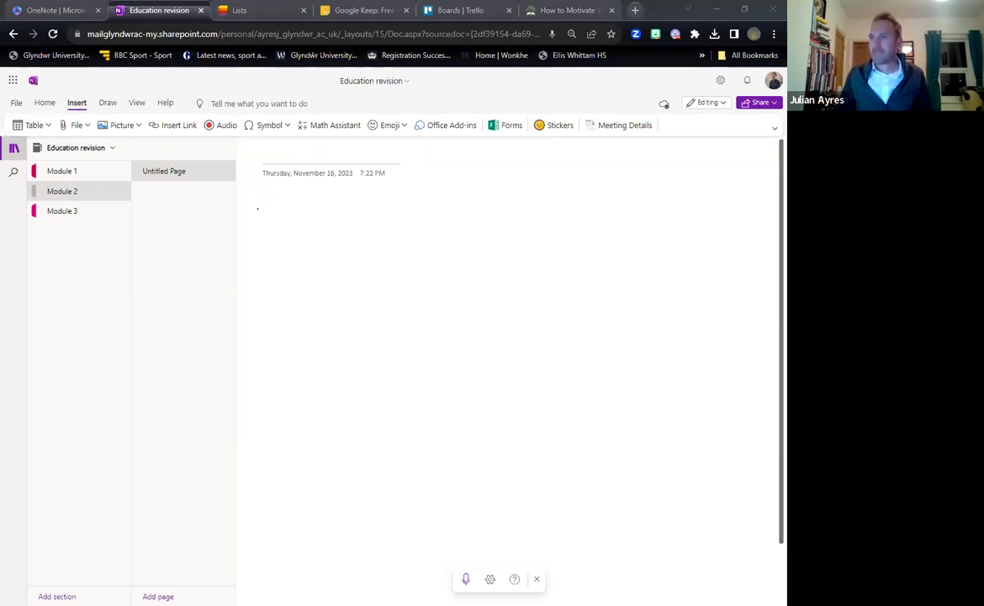
# Close the OneNote and Education revision pages, switch to Microsoft Lists and choose Lists among the Microsoft 365 apps
pyautogui.click(98, 12)
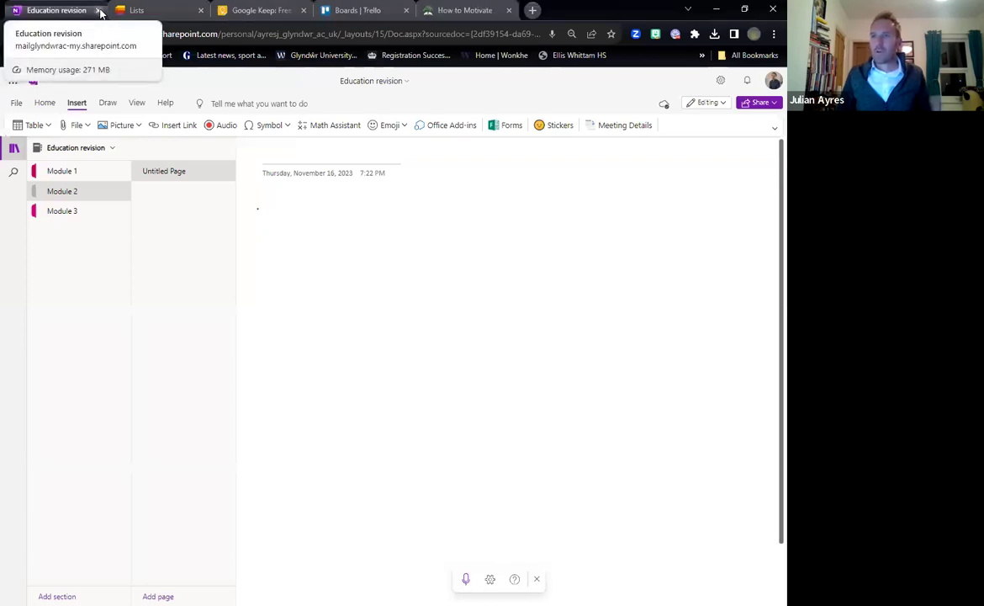
pyautogui.click(99, 12)
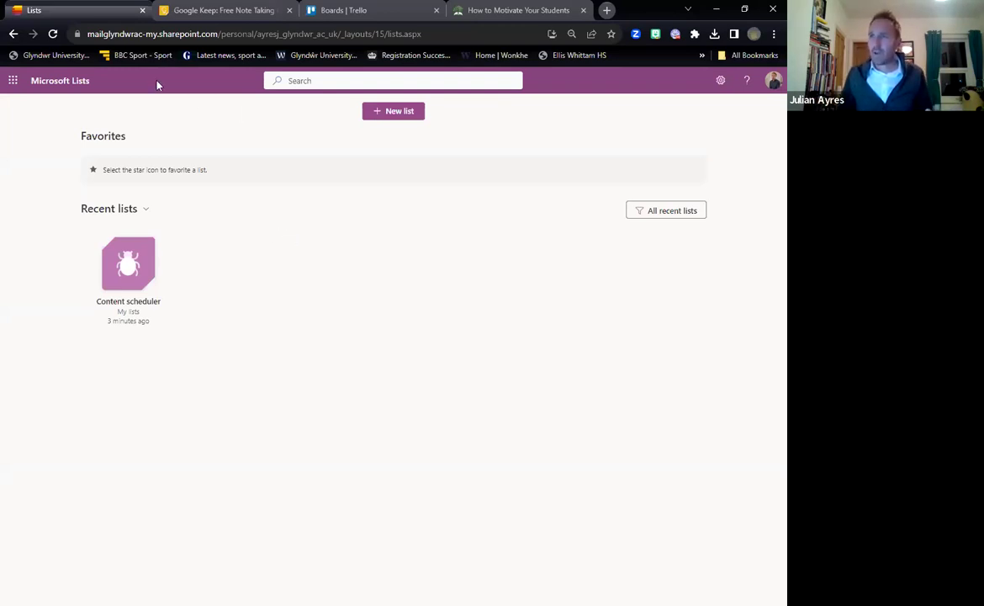
pyautogui.click(13, 82)
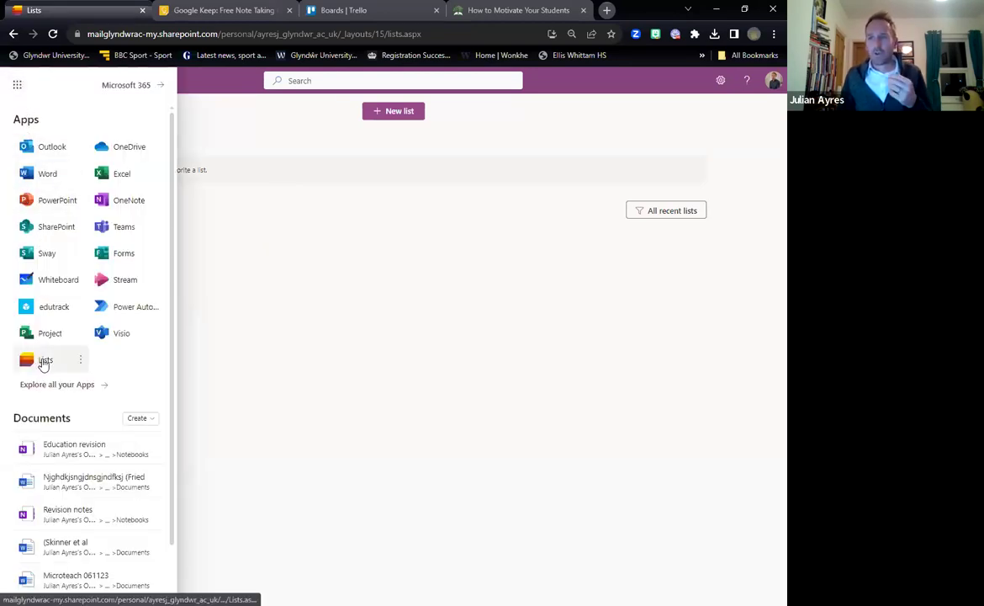
pyautogui.click(43, 361)
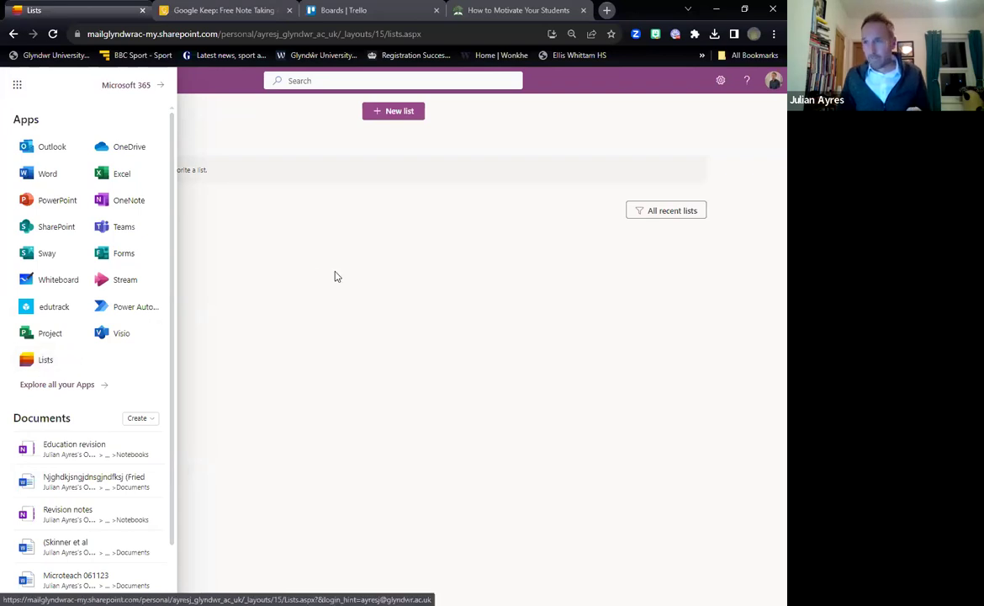
# Start a new list, look through the Microsoft templates and choose a blank list
pyautogui.click(377, 117)
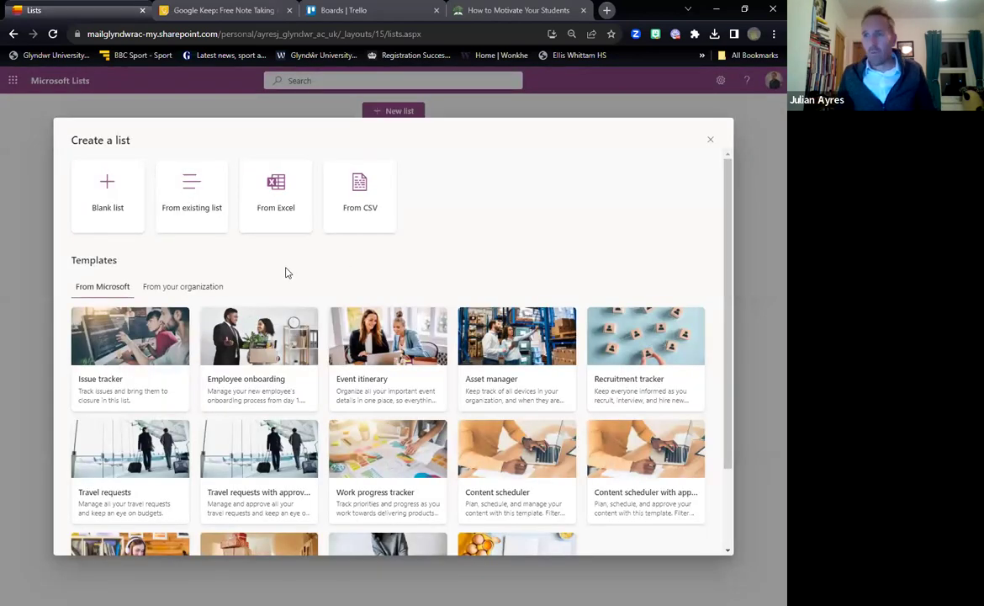
pyautogui.scroll(-2, 286, 278)
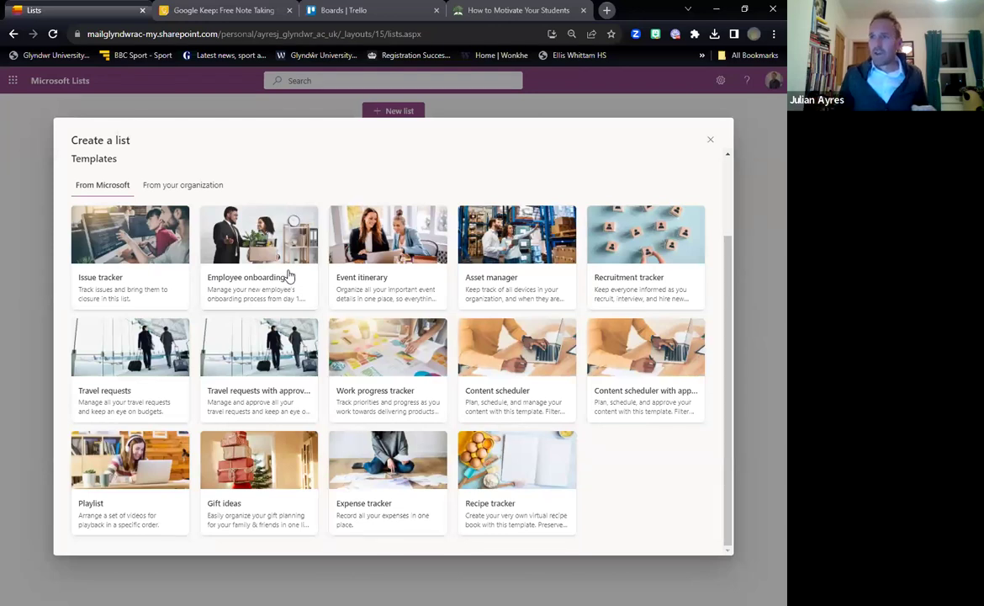
pyautogui.scroll(2, 286, 278)
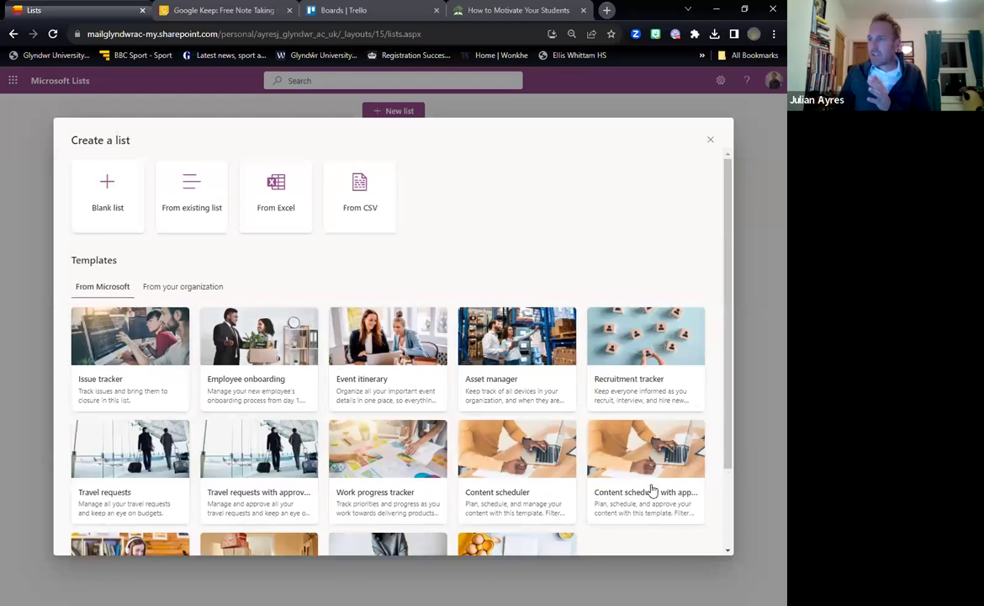
pyautogui.scroll(-2, 652, 498)
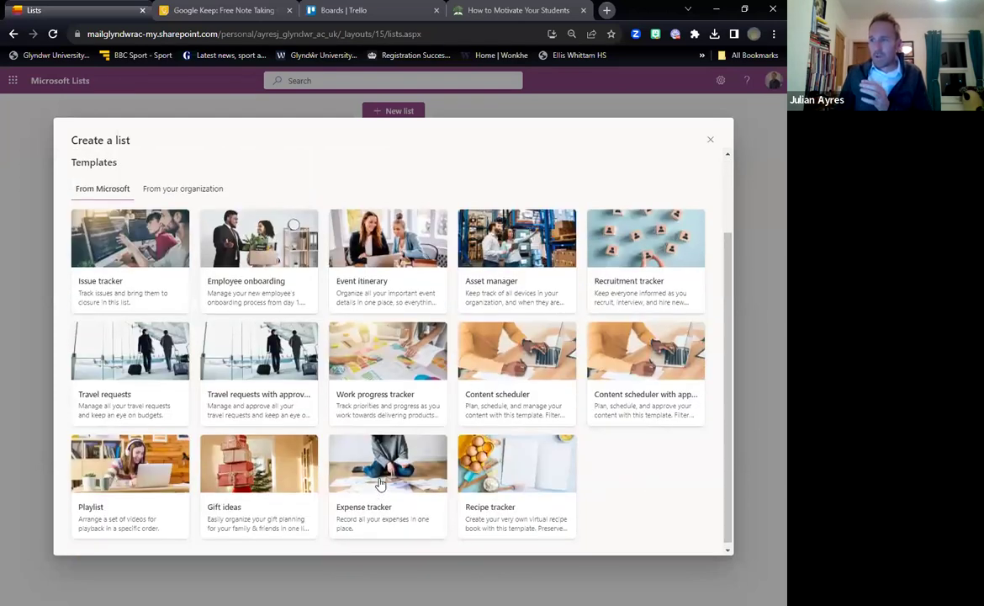
pyautogui.scroll(2, 120, 225)
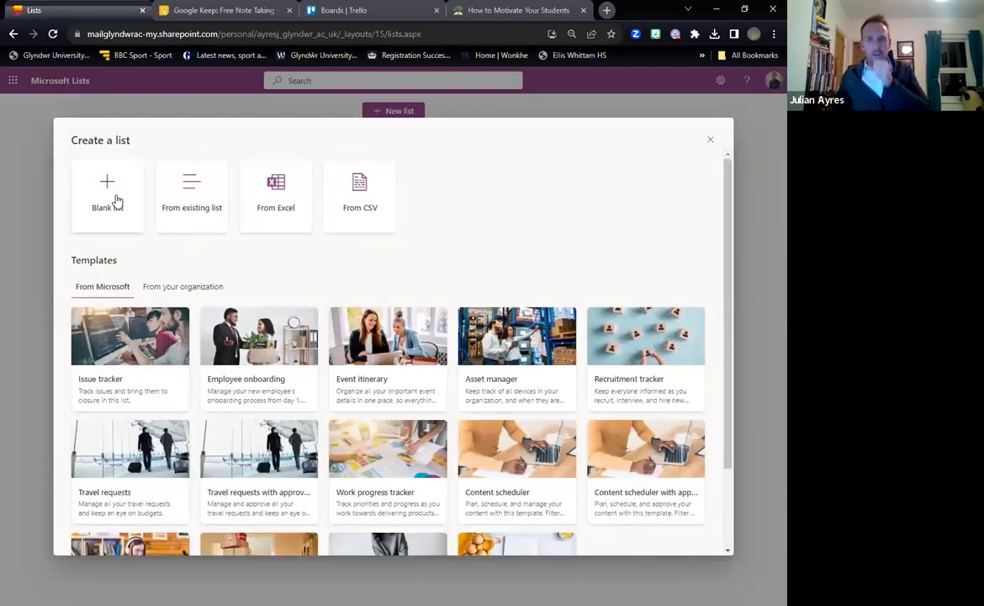
pyautogui.click(113, 199)
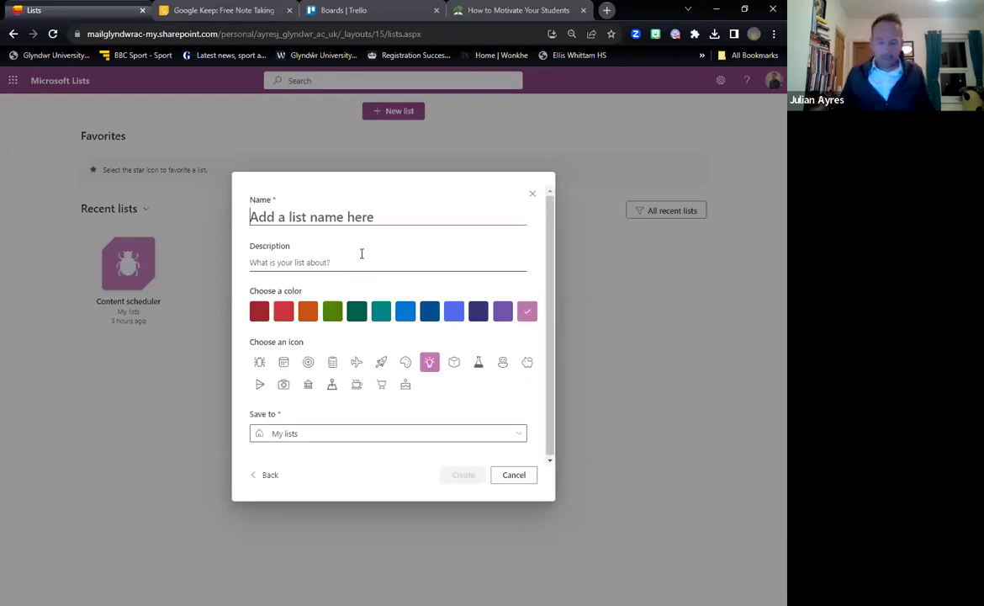
# Create the list named "Revision GCSE preperation" with the description "Revision timetable for exams" and the building icon
pyautogui.write('Revisio')
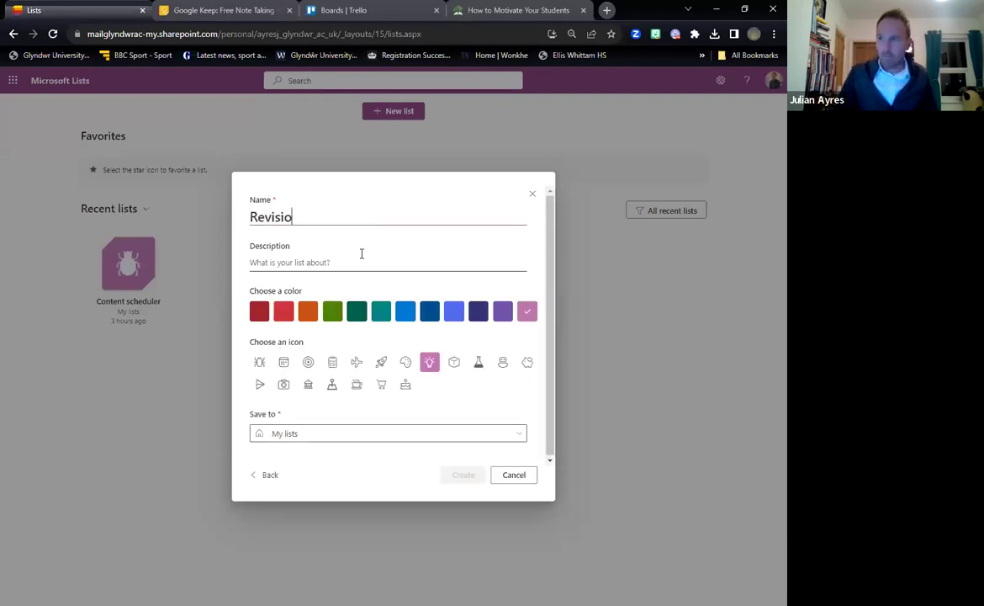
pyautogui.write('n GCSE')
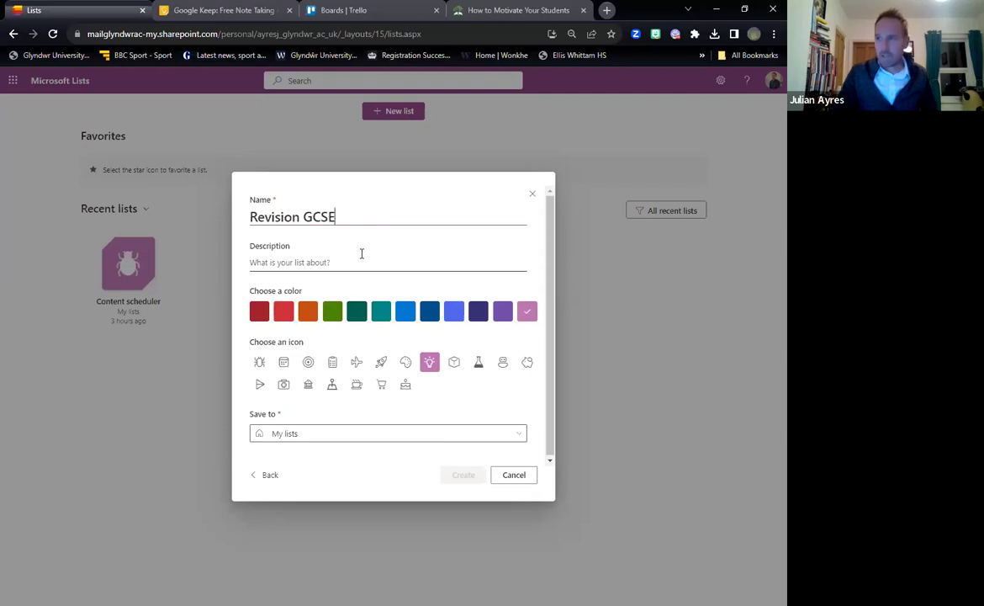
pyautogui.write(' preperation')
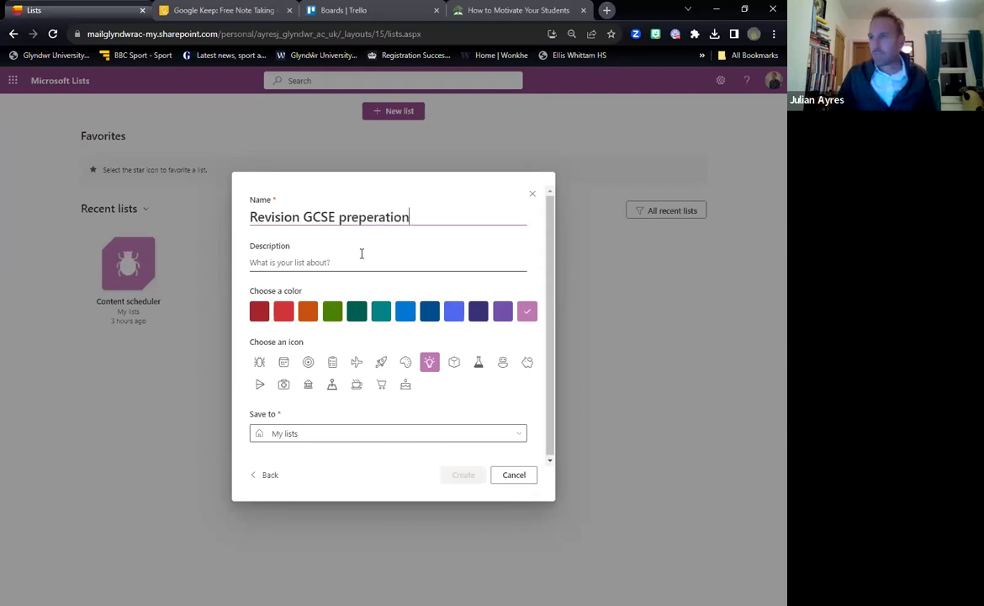
pyautogui.click(367, 253)
pyautogui.write('Revision tim')
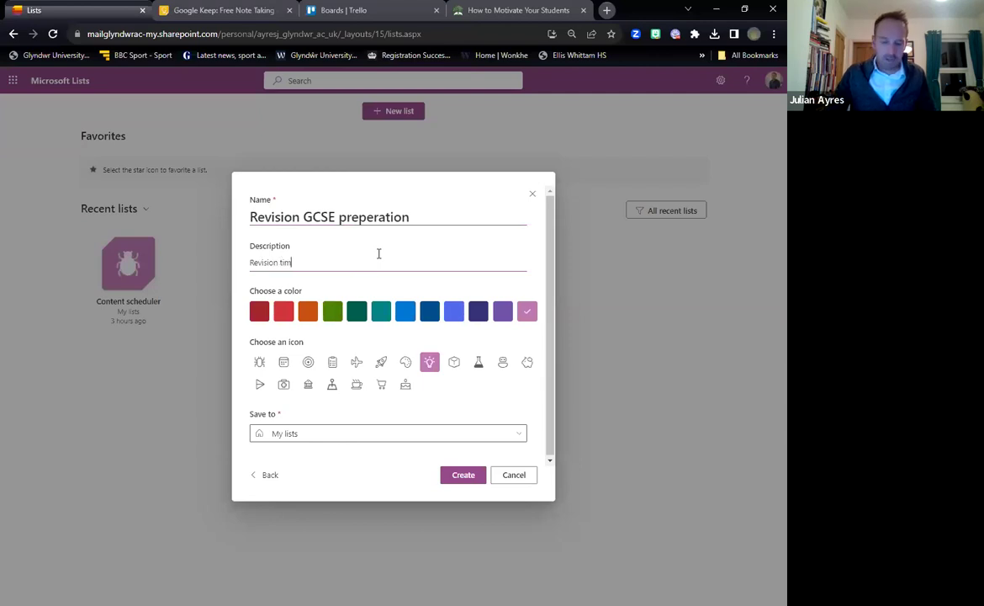
pyautogui.write('etable for exams')
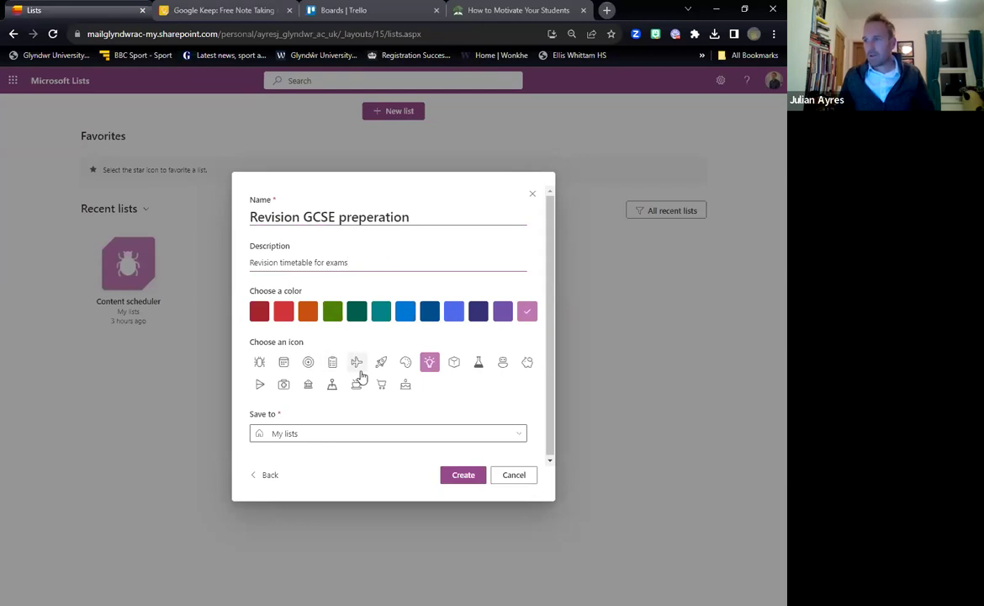
pyautogui.click(308, 385)
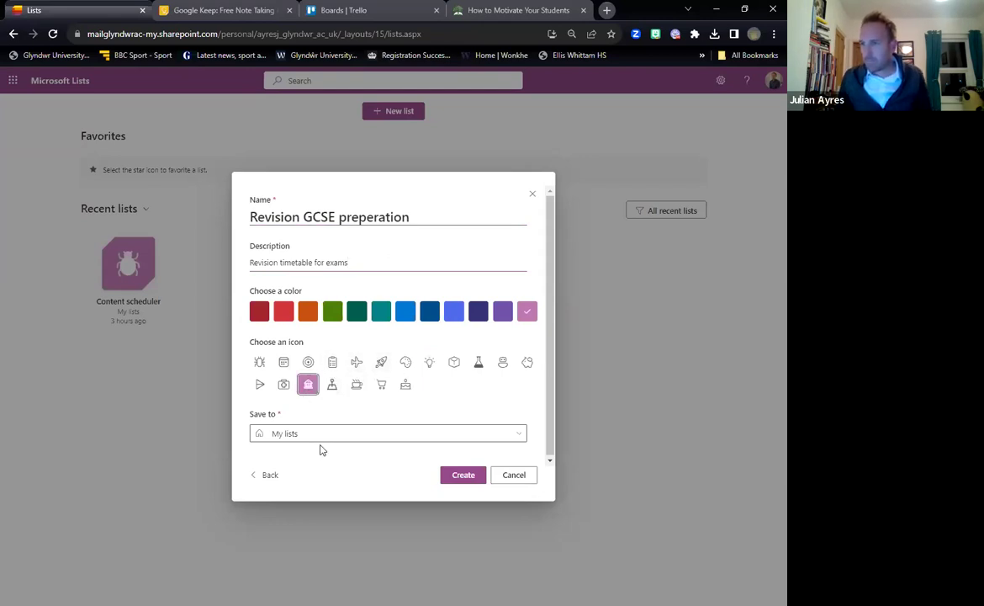
pyautogui.click(477, 481)
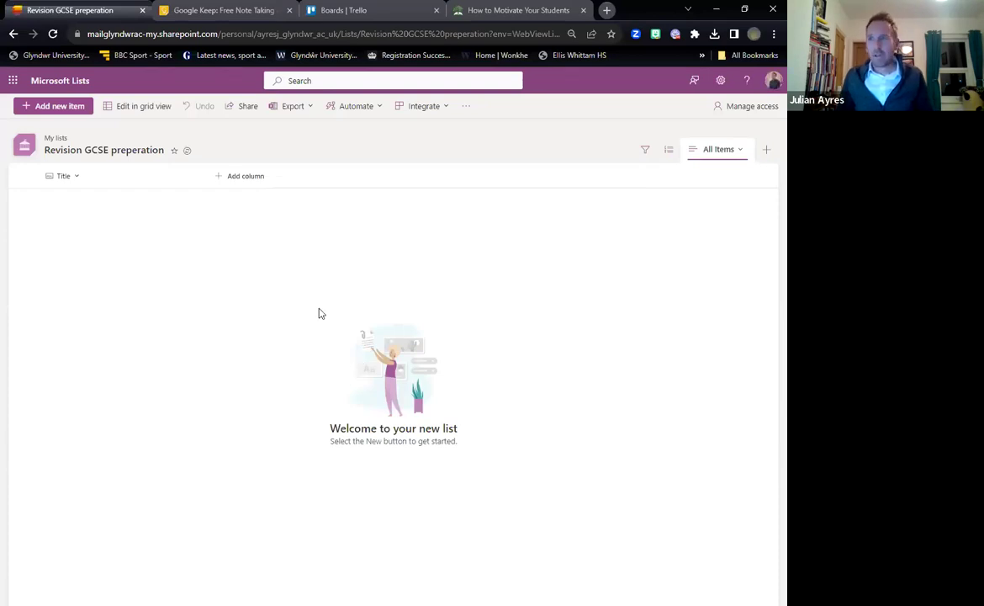
# Start adding a column beside Title in the Revision GCSE preperation list
pyautogui.click(75, 179)
pyautogui.click(220, 178)
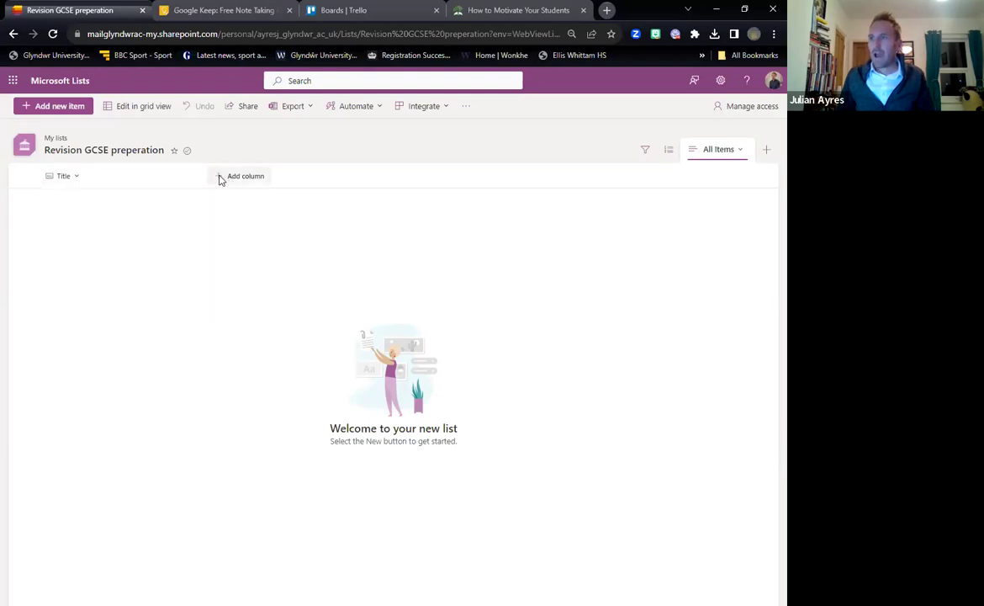
pyautogui.click(220, 179)
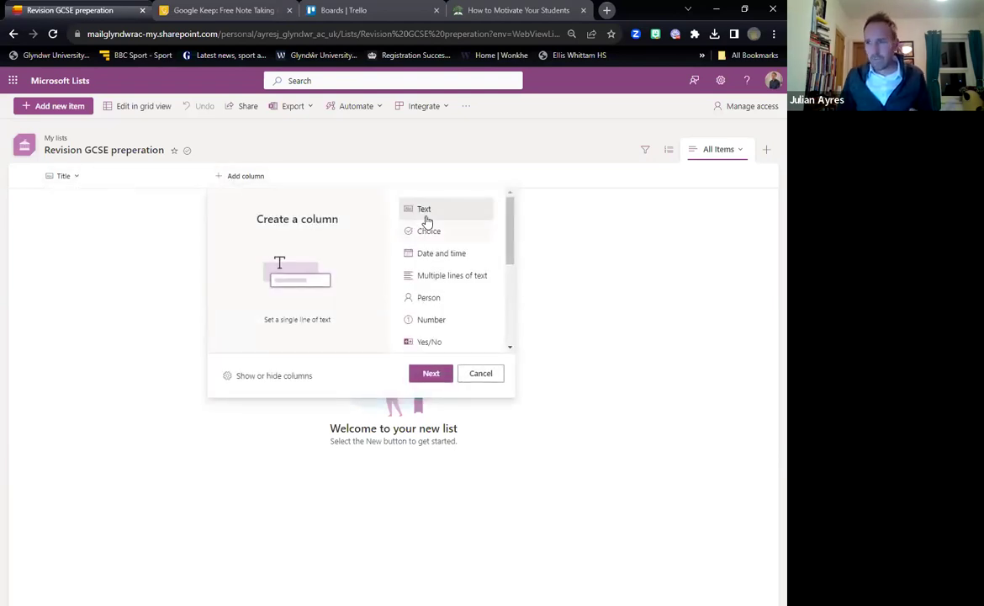
# Add a single-line text column named "Subject" to the Revision GCSE preperation list
pyautogui.scroll(-3, 446, 248)
pyautogui.scroll(-2, 456, 304)
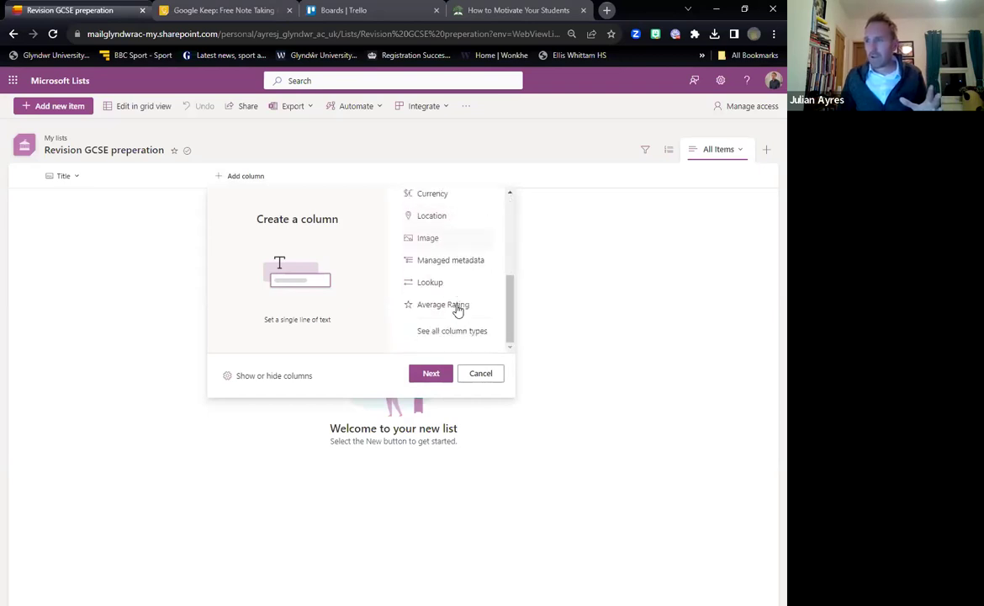
pyautogui.scroll(4, 446, 252)
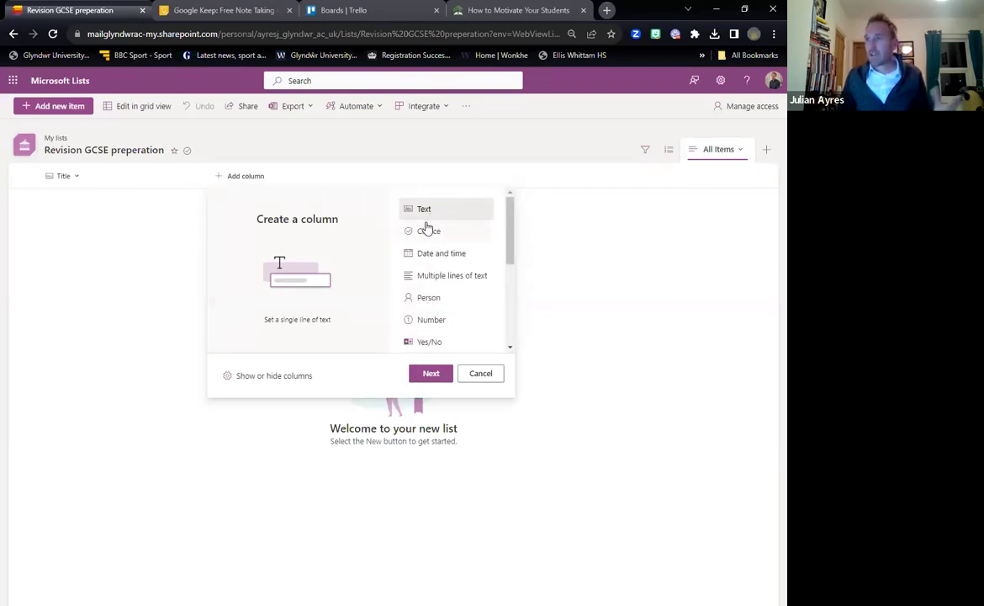
pyautogui.click(430, 374)
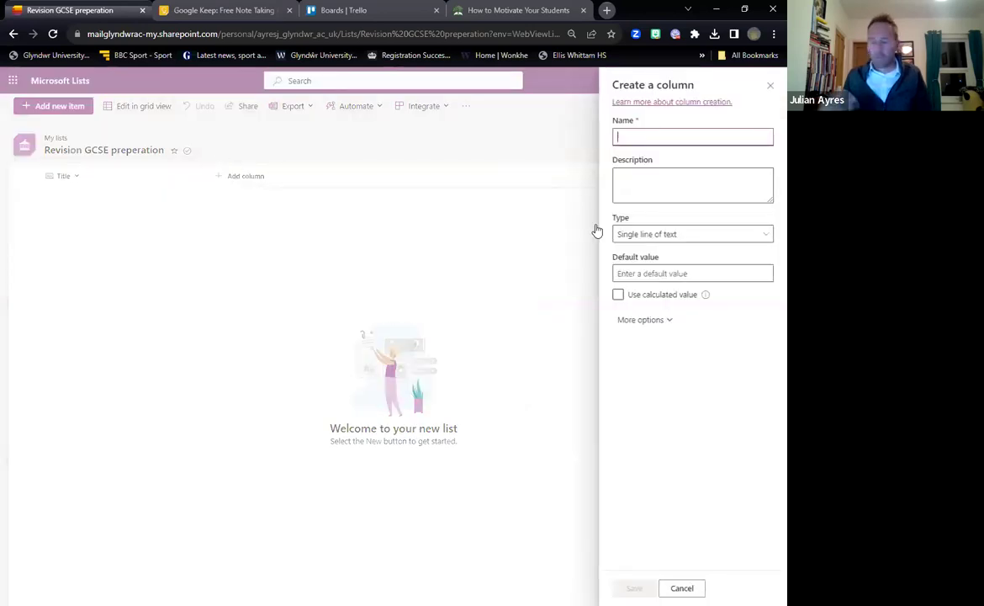
pyautogui.write('Subject')
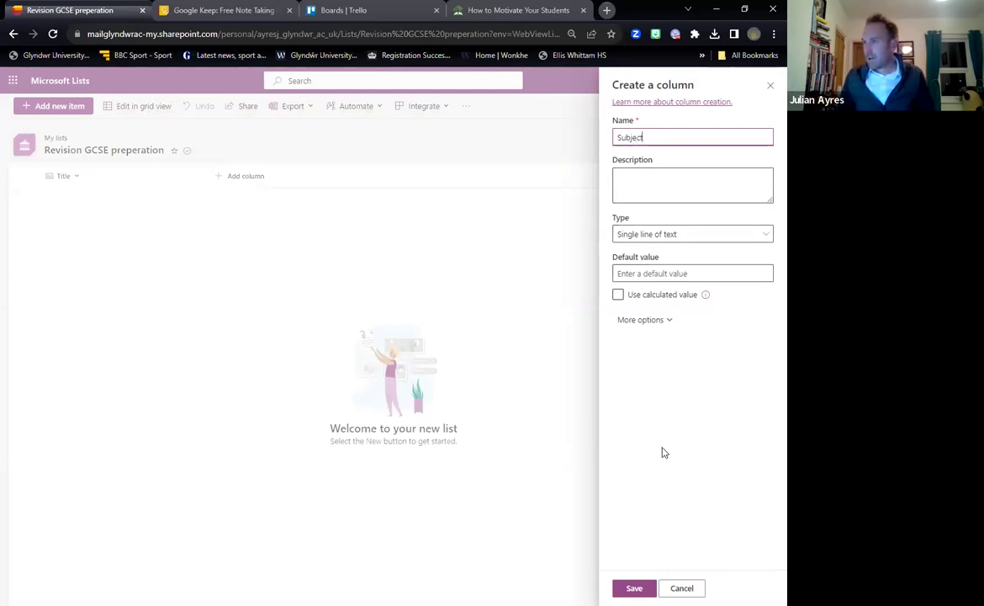
pyautogui.click(639, 587)
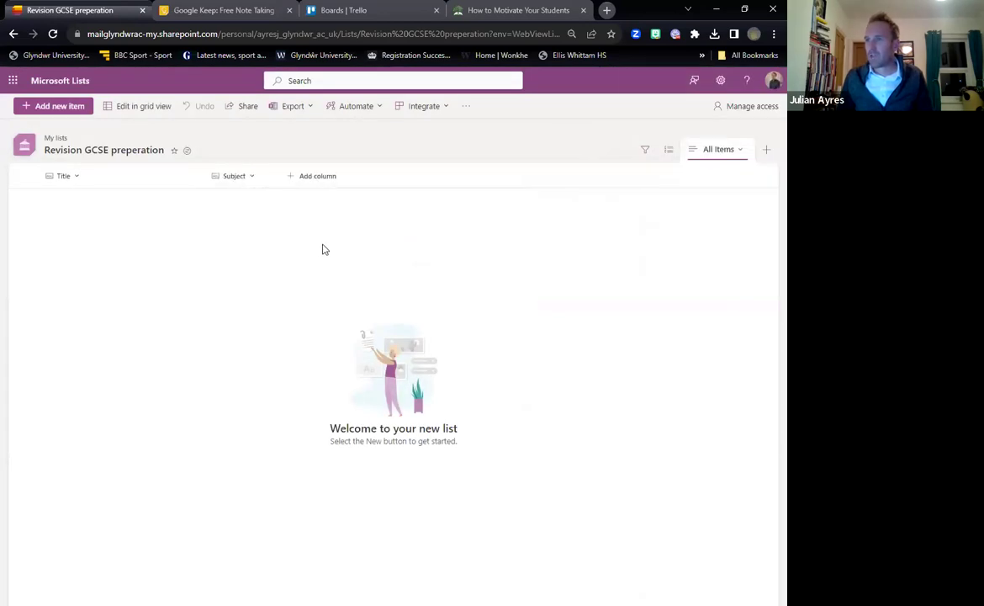
# Add a date and time column named "Exam date" with Include Time set to Yes
pyautogui.click(294, 177)
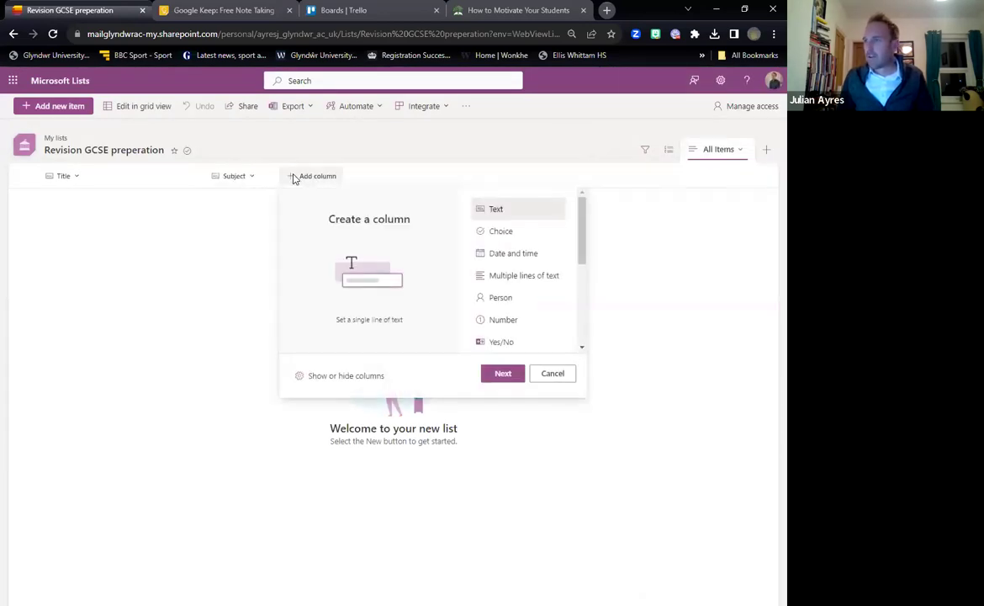
pyautogui.click(518, 257)
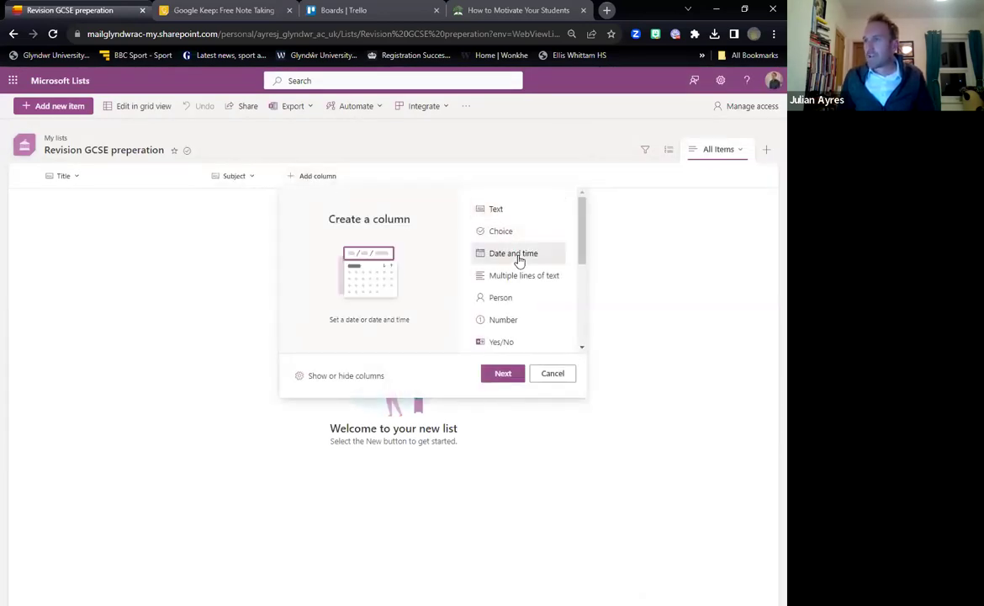
pyautogui.click(498, 375)
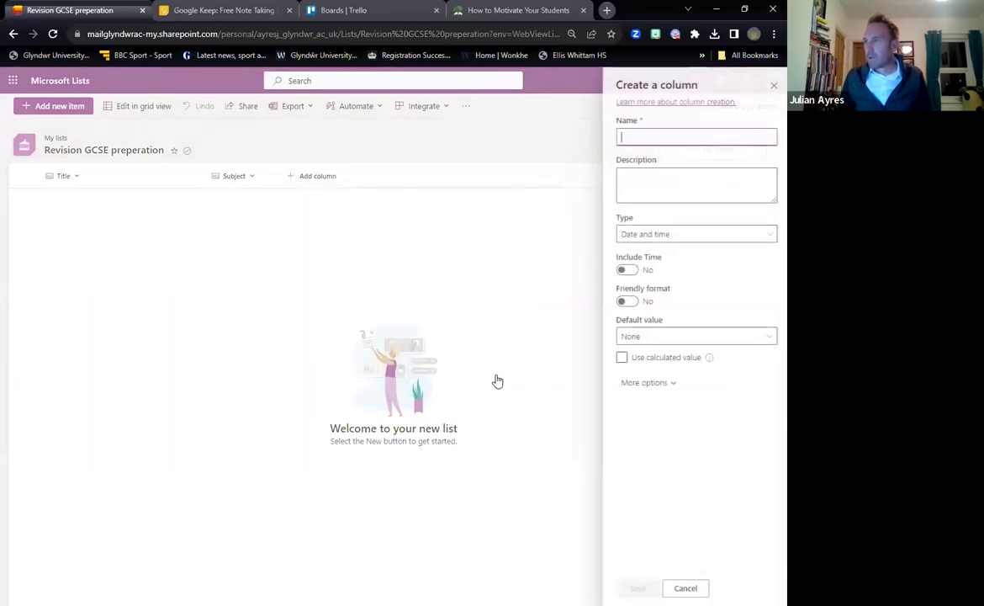
pyautogui.write('Exam date')
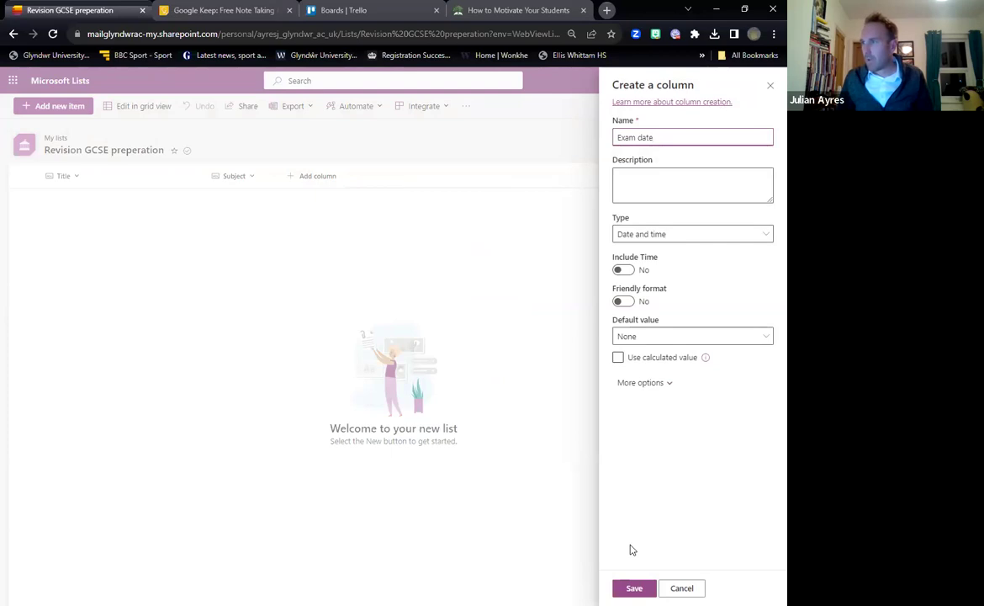
pyautogui.click(627, 270)
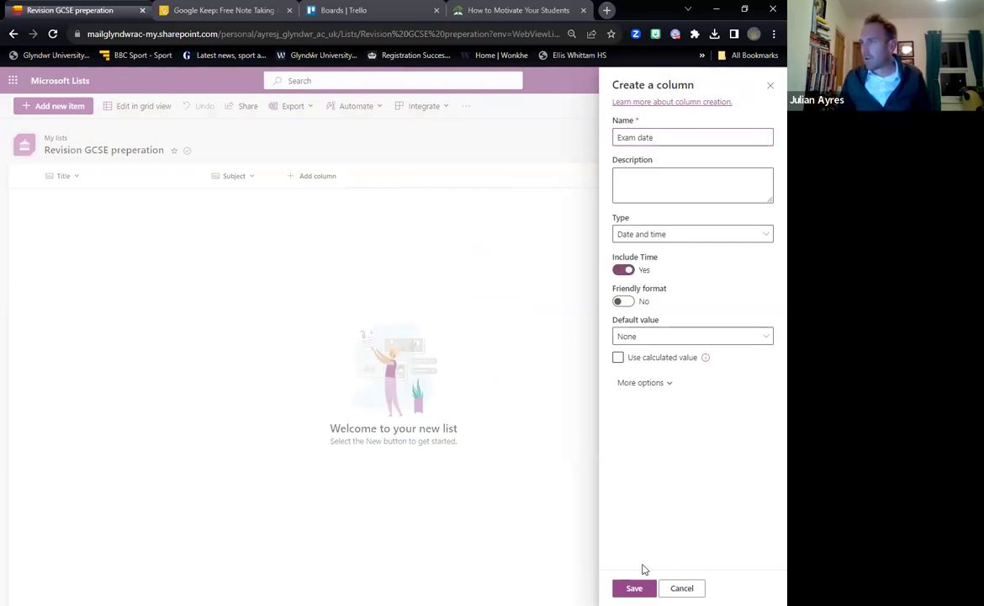
pyautogui.click(638, 586)
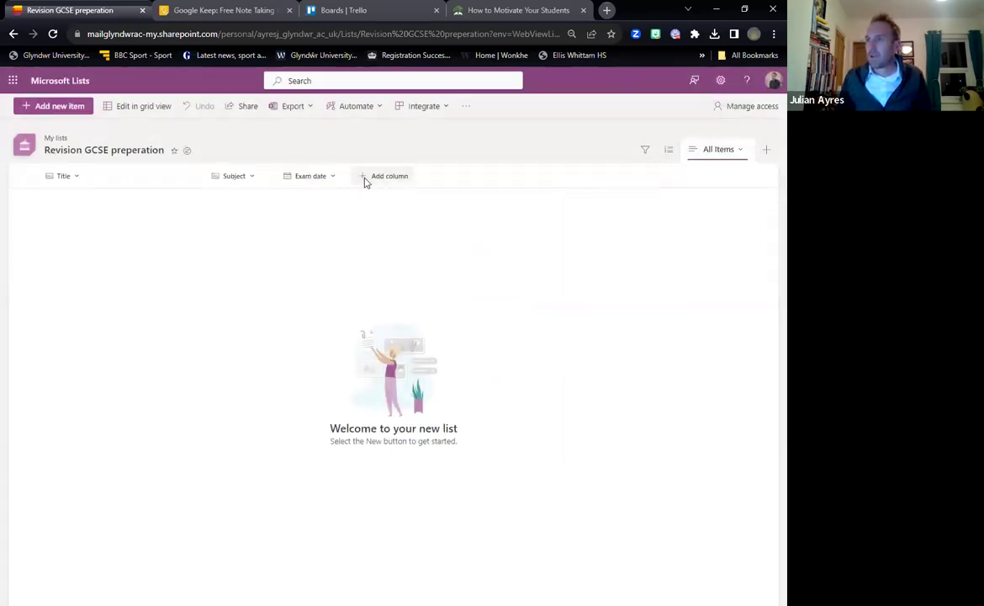
# Add a multiple-lines-of-text column named "What elements of the work need to be completed?" to the list
pyautogui.click(367, 178)
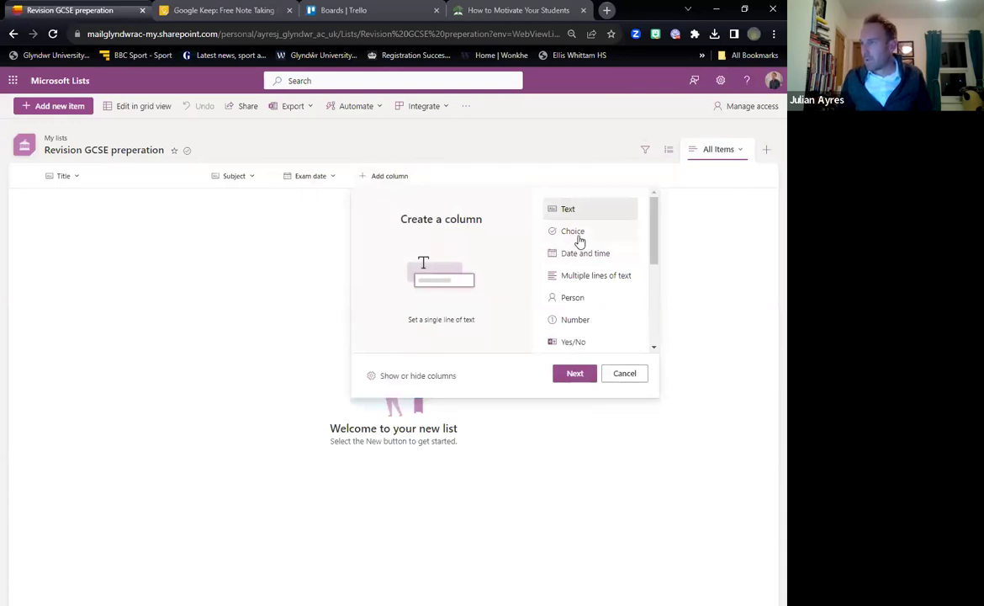
pyautogui.click(587, 280)
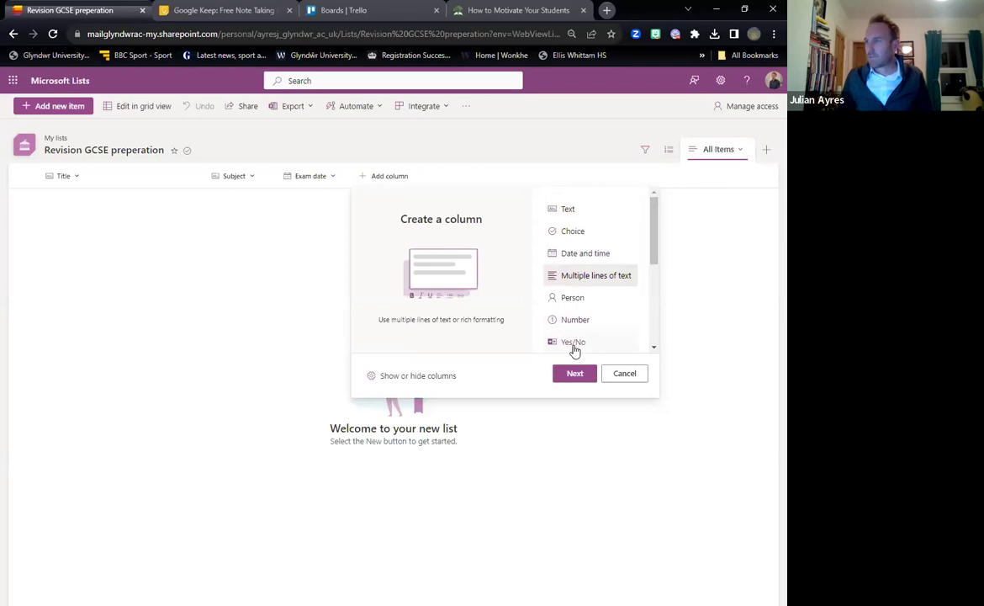
pyautogui.click(576, 374)
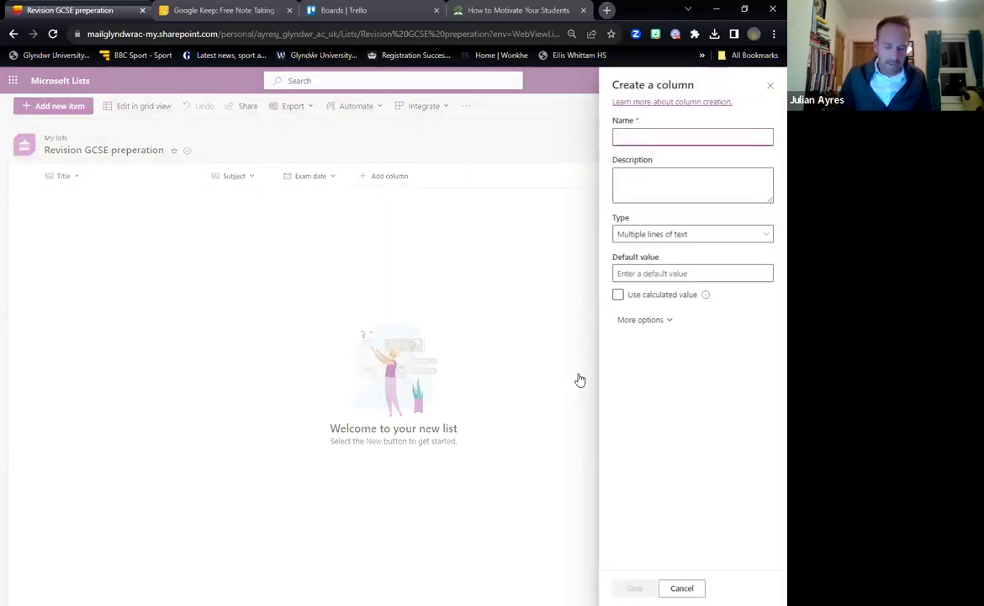
pyautogui.write('What ')
pyautogui.write('elements of the wo')
pyautogui.write('rk need to be com')
pyautogui.write('pleted?')
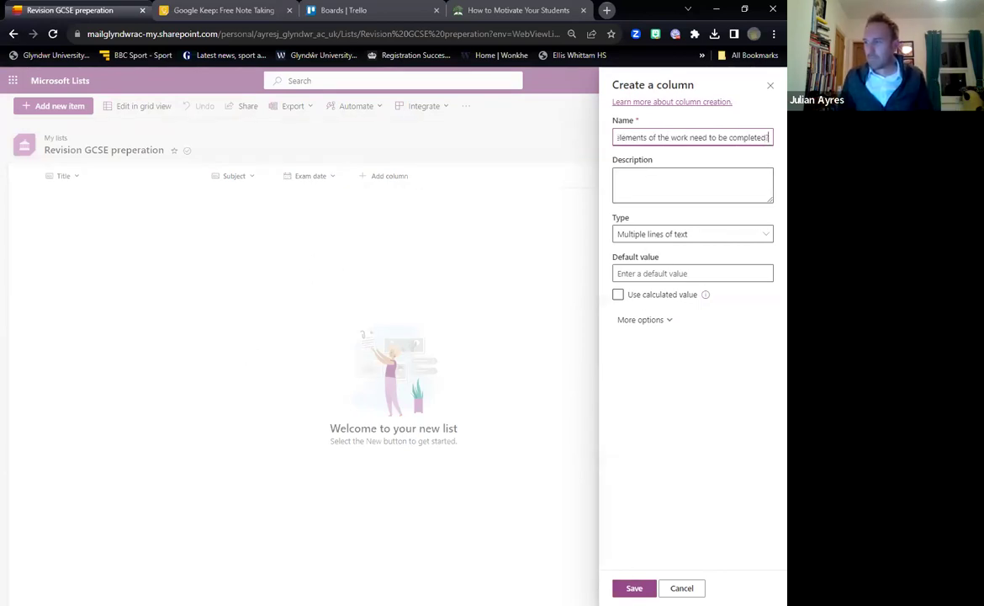
pyautogui.click(635, 587)
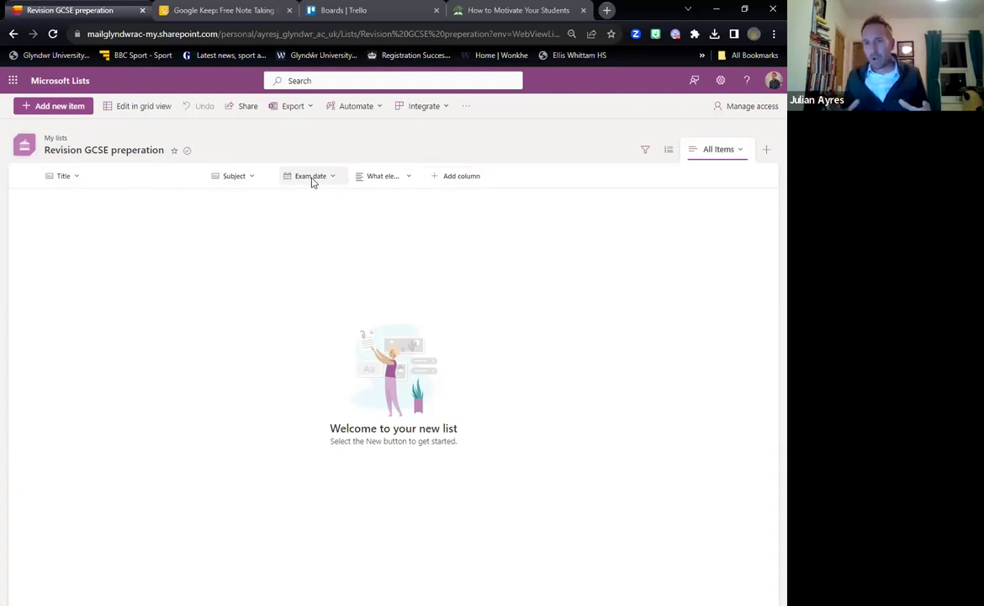
# Create a new item titled "Monday night homework" with subject Mathematics and exam date 11/19/2023
pyautogui.click(52, 108)
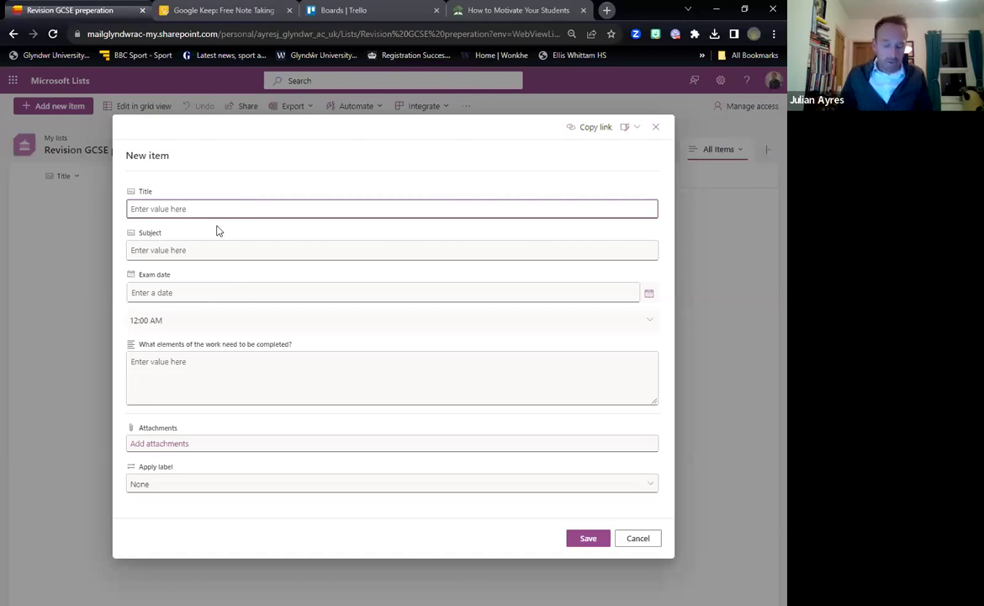
pyautogui.write('Monday ni')
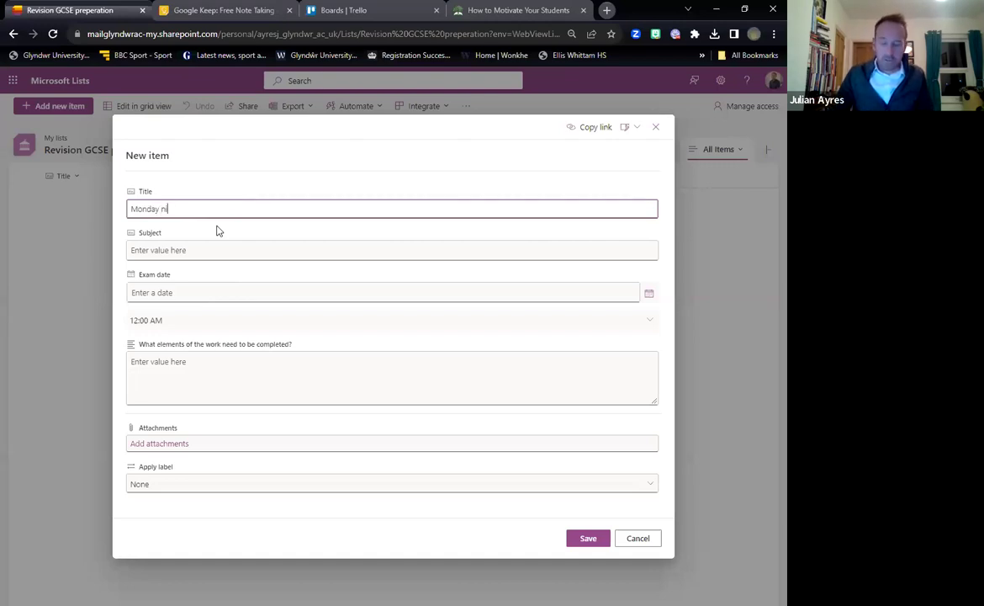
pyautogui.write('ght homework')
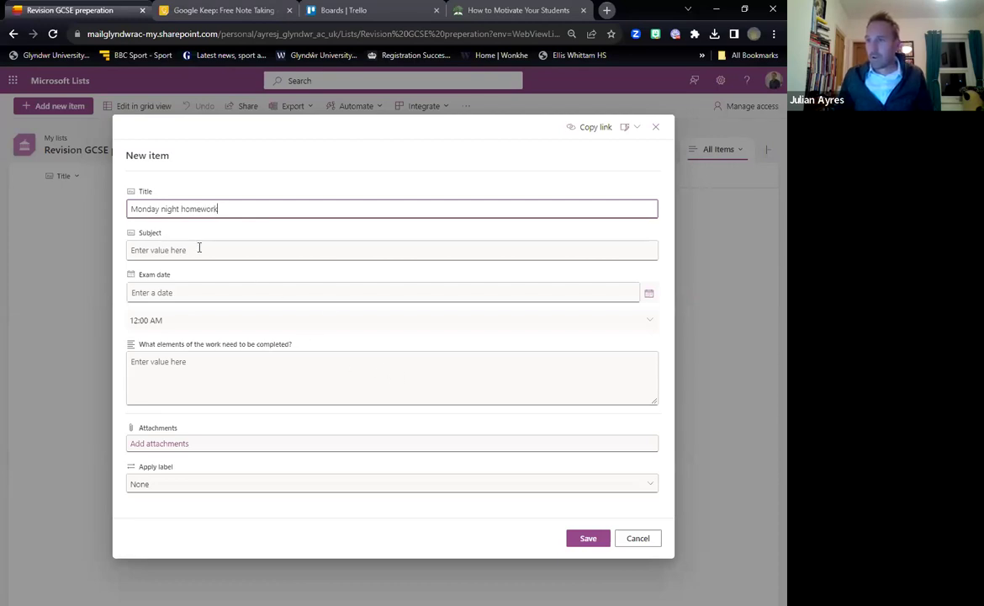
pyautogui.click(199, 249)
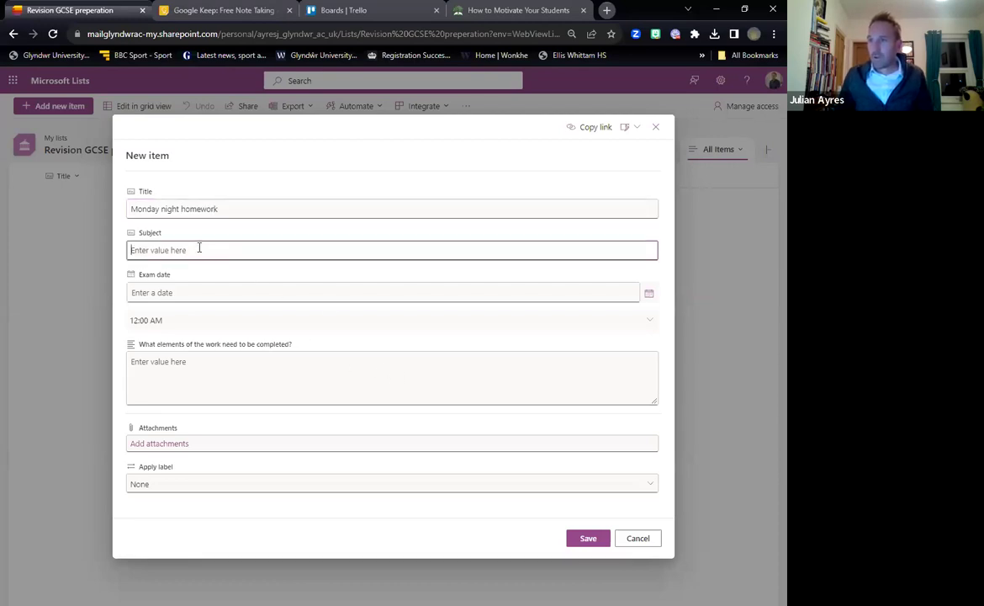
pyautogui.write('Mathematics')
pyautogui.press('Tab')
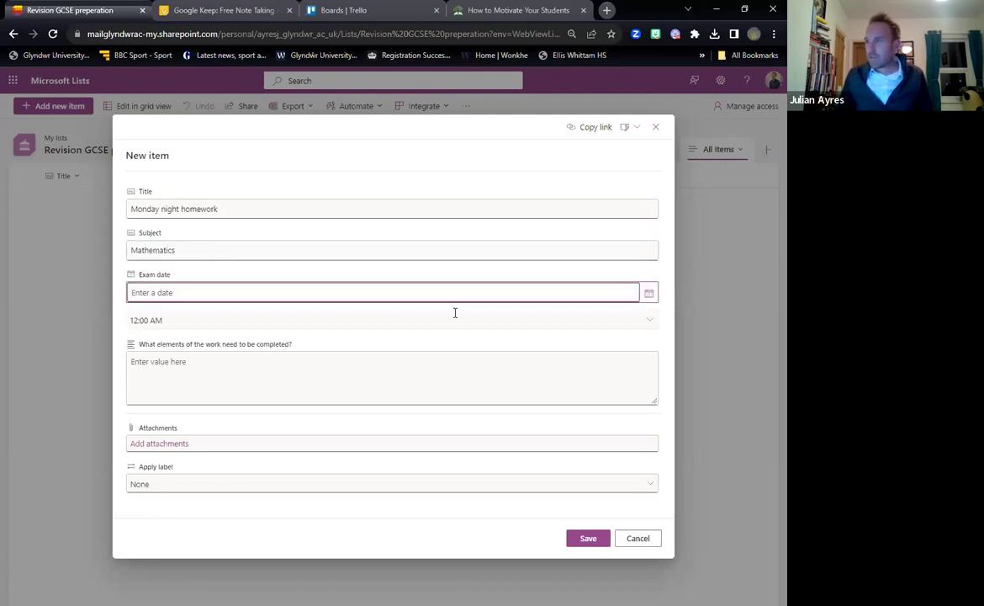
pyautogui.click(649, 292)
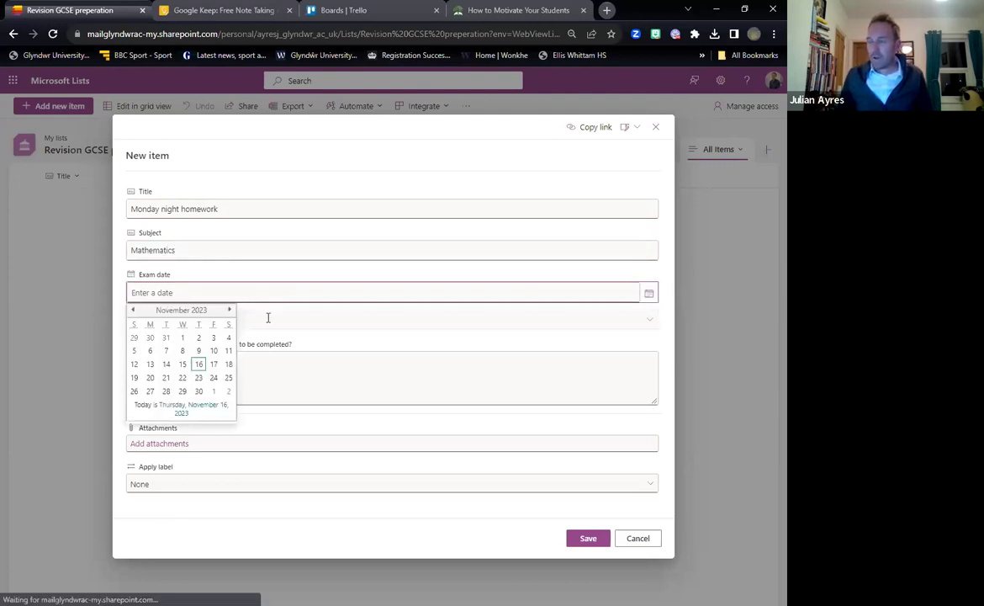
pyautogui.click(134, 377)
# Enter Trigonometry, Pythagoras and Whole number calculations on separate lines as the work elements to be completed
pyautogui.click(169, 369)
pyautogui.write('Trigonome')
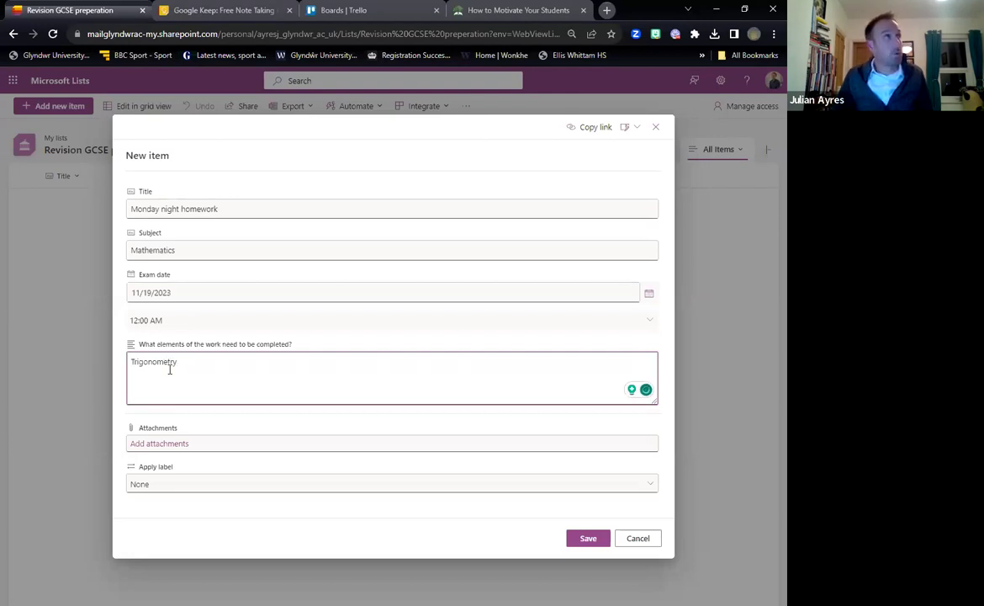
pyautogui.write('try')
pyautogui.press('Return')
pyautogui.write('Pythag')
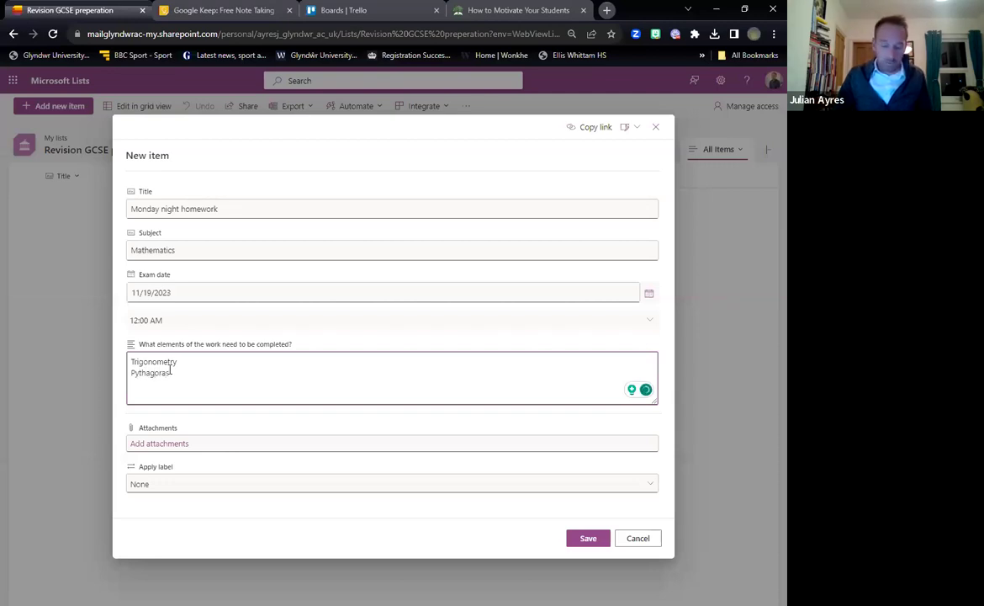
pyautogui.write('oras')
pyautogui.press('Return')
pyautogui.write('Whole number c')
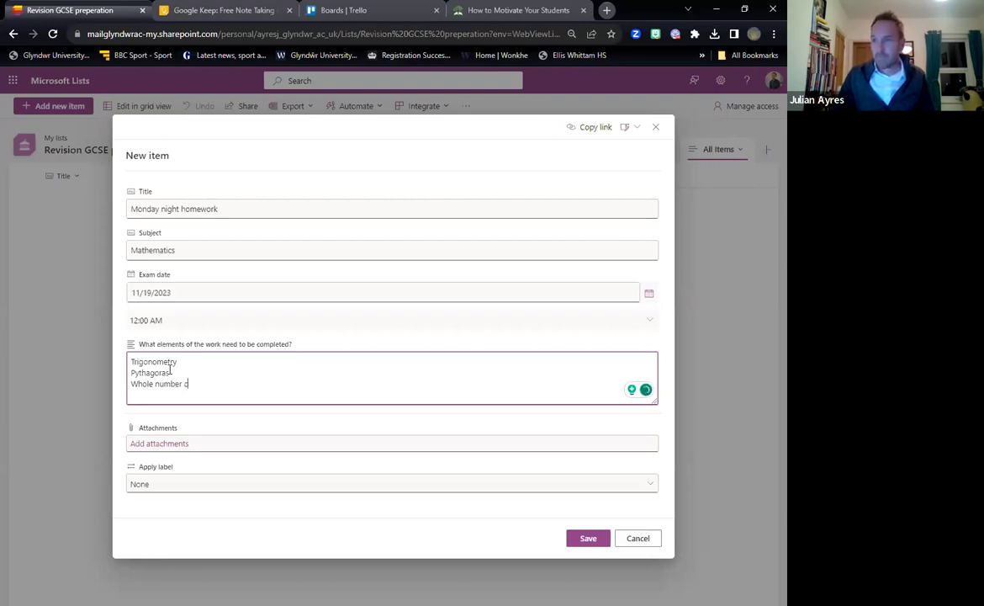
pyautogui.write('alculations')
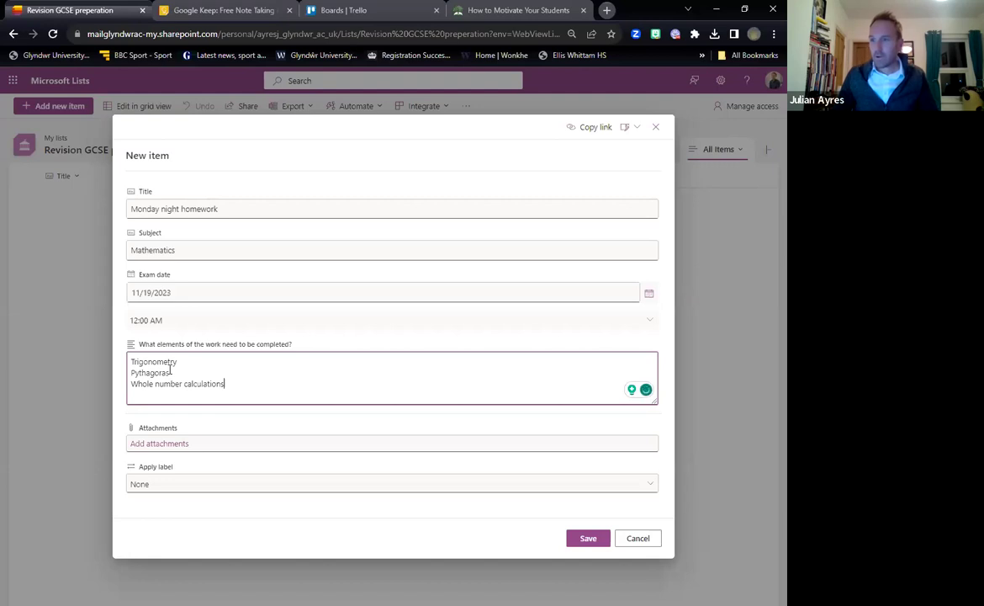
# Look over the attachment, label and form-editing options, and save the Monday night homework item
pyautogui.click(179, 446)
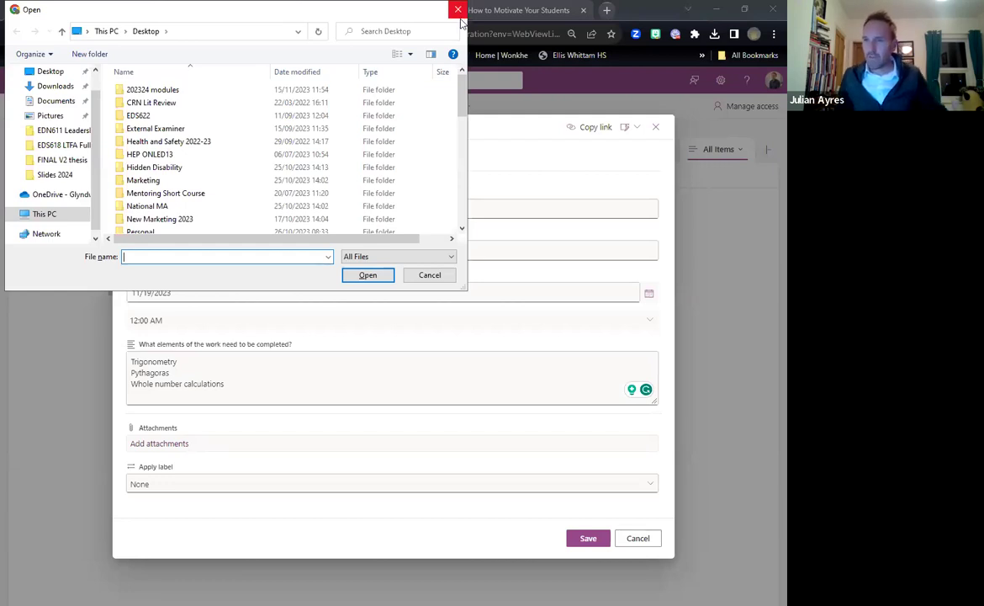
pyautogui.click(458, 9)
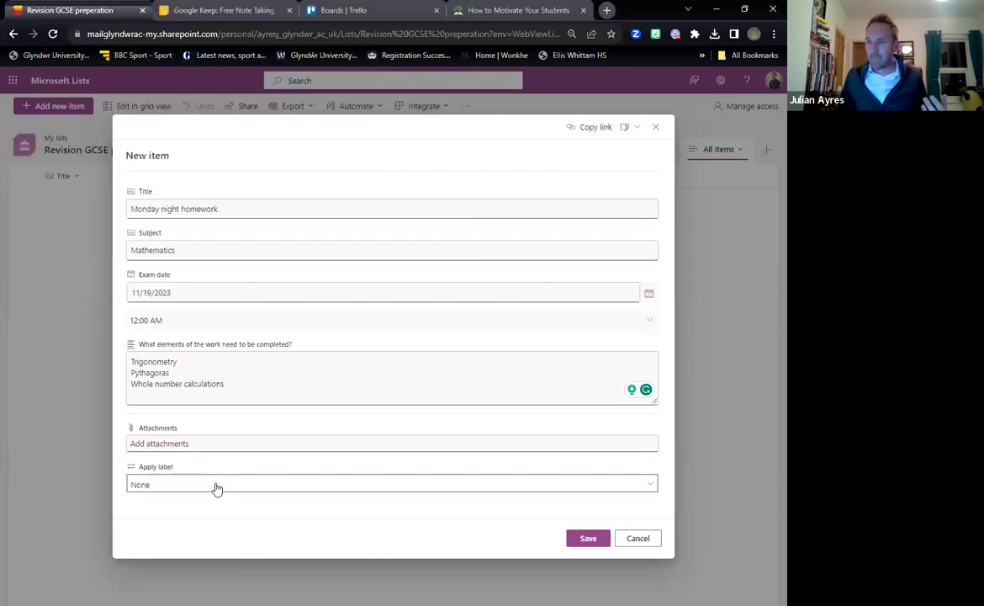
pyautogui.click(214, 486)
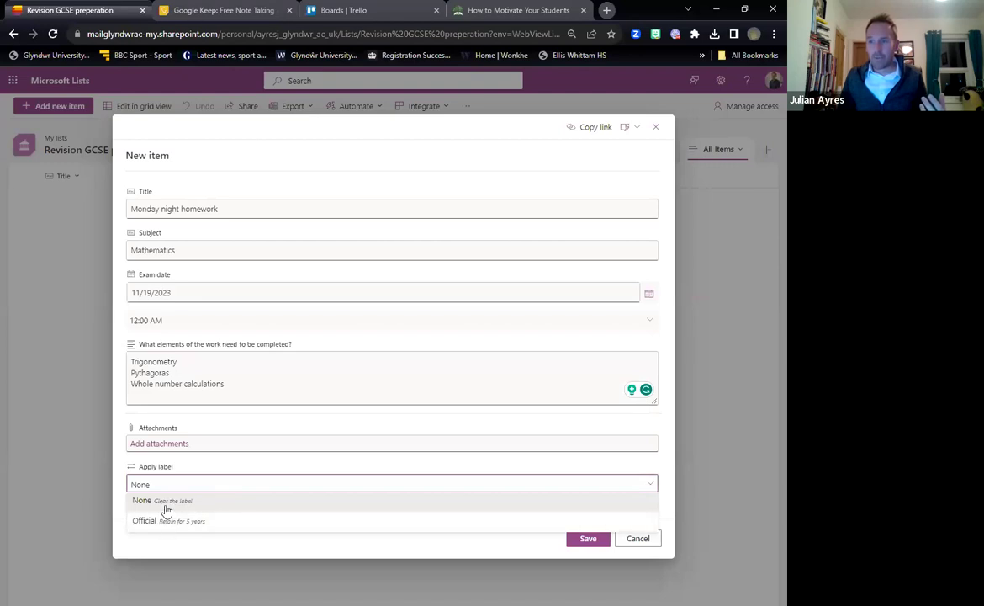
pyautogui.click(116, 468)
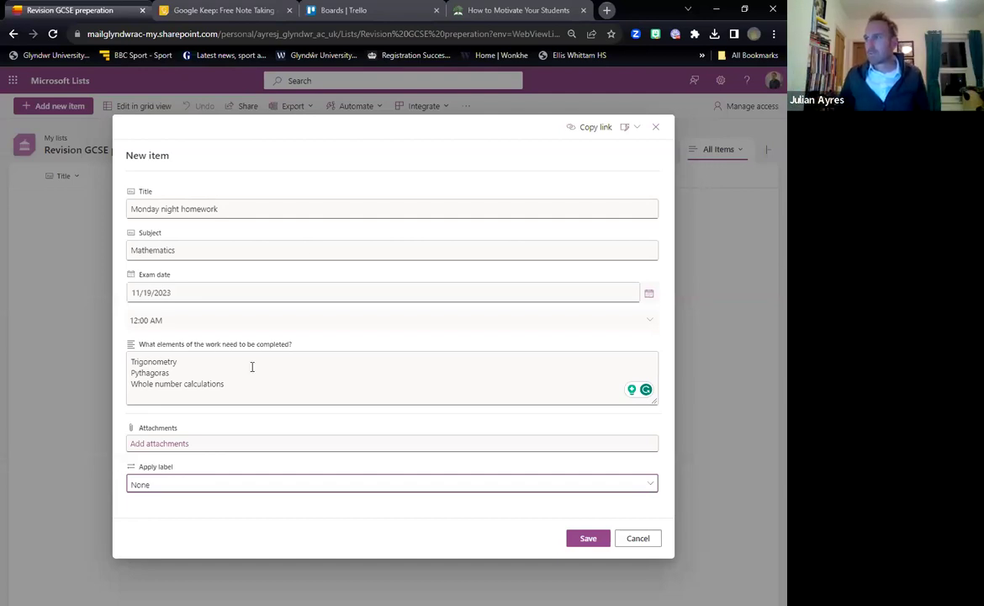
pyautogui.click(626, 128)
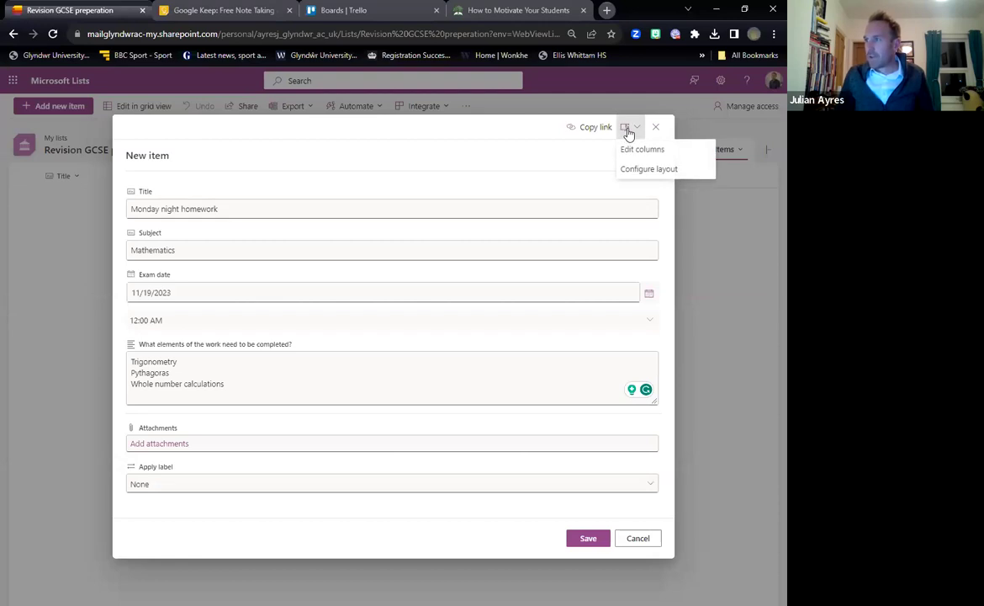
pyautogui.click(588, 539)
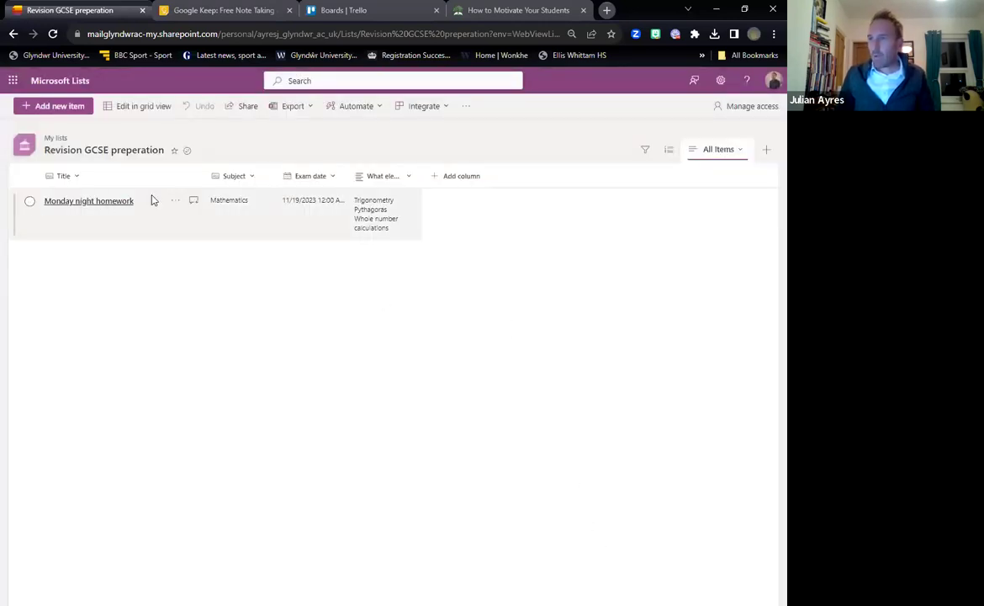
# Create a new item titled "Wednesday night homework" with subject English and exam date 11/21/2023
pyautogui.click(59, 106)
pyautogui.write('Wednesday night homework')
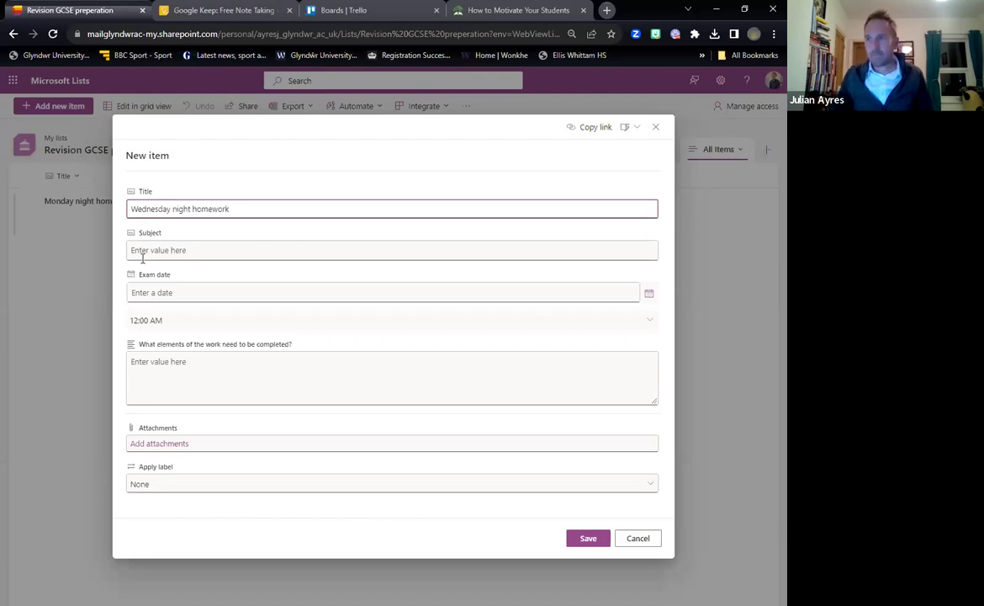
pyautogui.click(167, 250)
pyautogui.write('Ebng')
pyautogui.write('nglish')
pyautogui.click(166, 291)
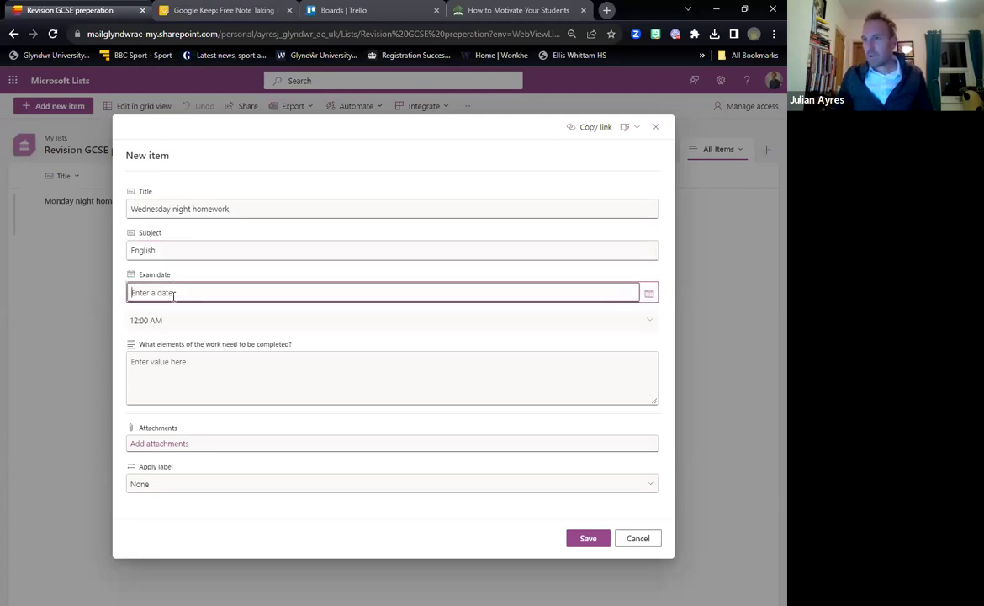
pyautogui.click(649, 293)
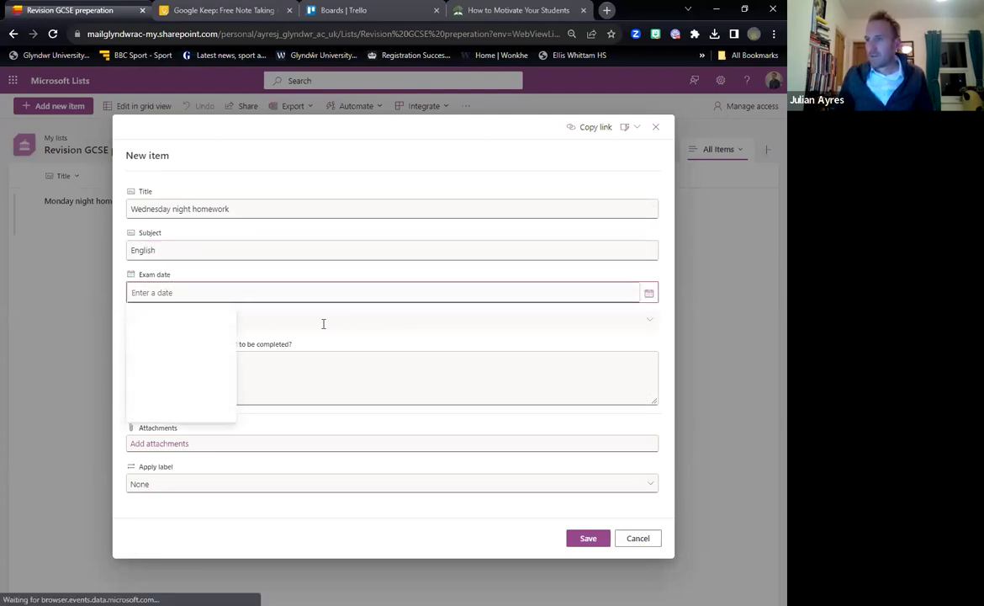
pyautogui.click(165, 380)
# Enter "Shakespeare Rome and Juliet" as the work elements to be completed for the Wednesday night homework
pyautogui.click(214, 363)
pyautogui.write('Shakespear')
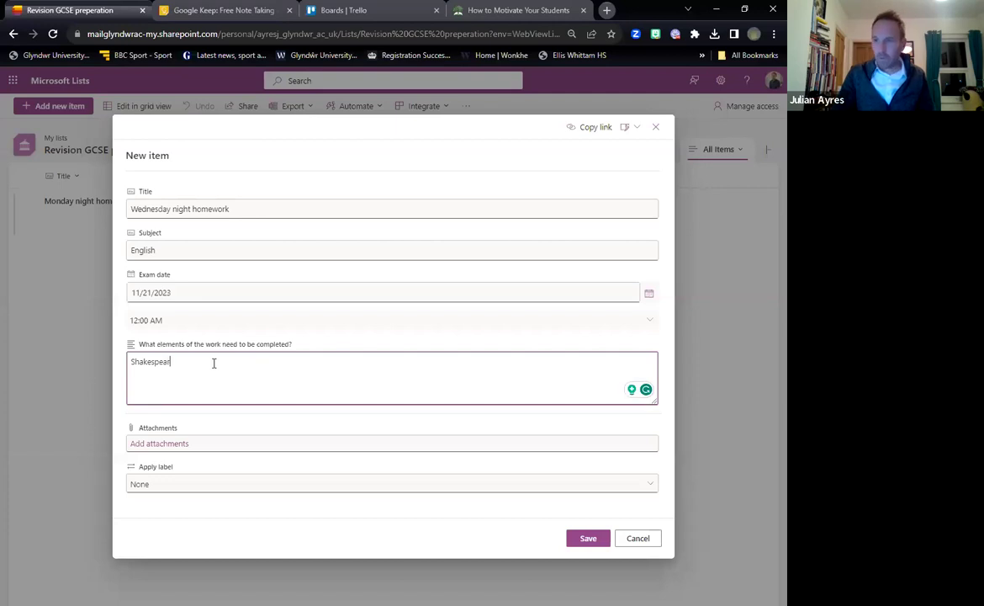
pyautogui.write('e Rome ')
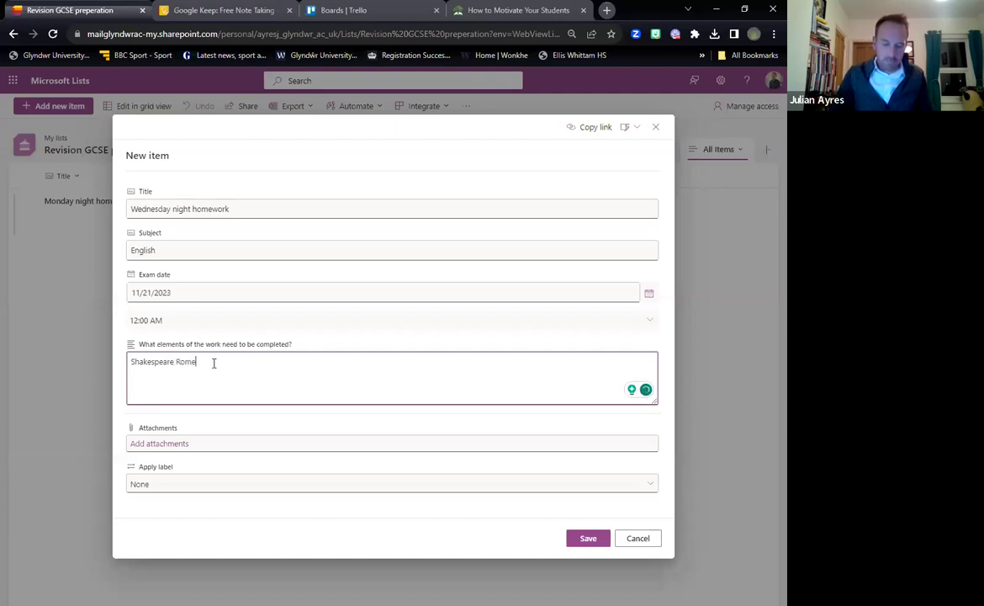
pyautogui.write('and Juliet')
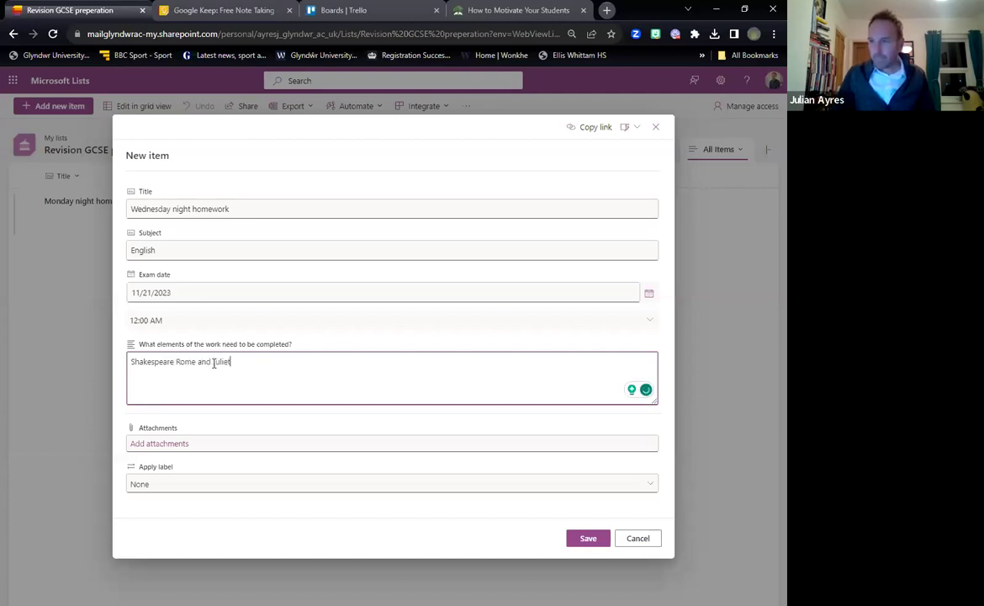
# Attach the "Threshold Concepts lesson (4)" PowerPoint from the Desktop to the Wednesday night homework item and save it
pyautogui.click(175, 450)
pyautogui.scroll(-10, 221, 221)
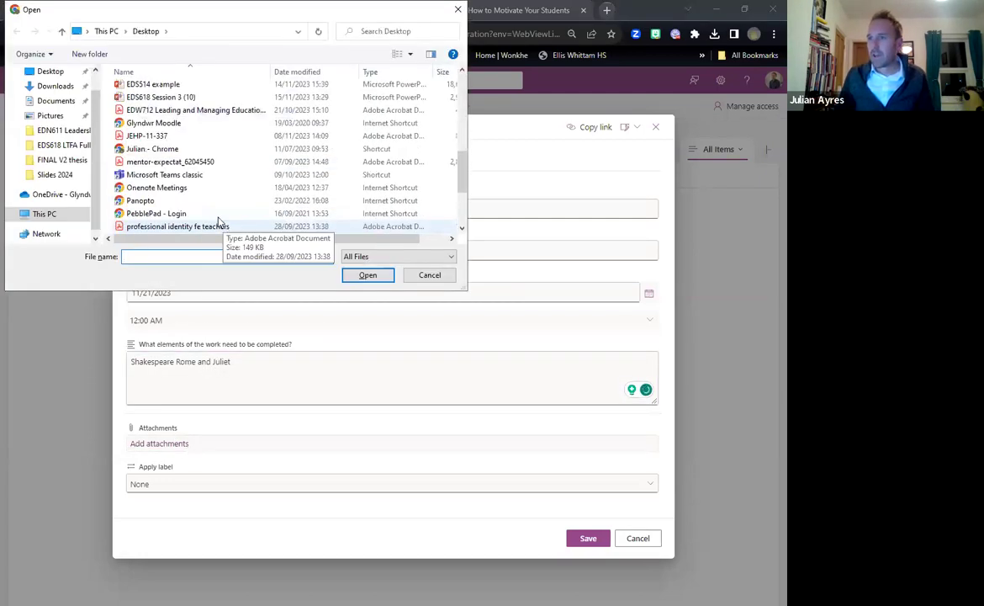
pyautogui.click(160, 188)
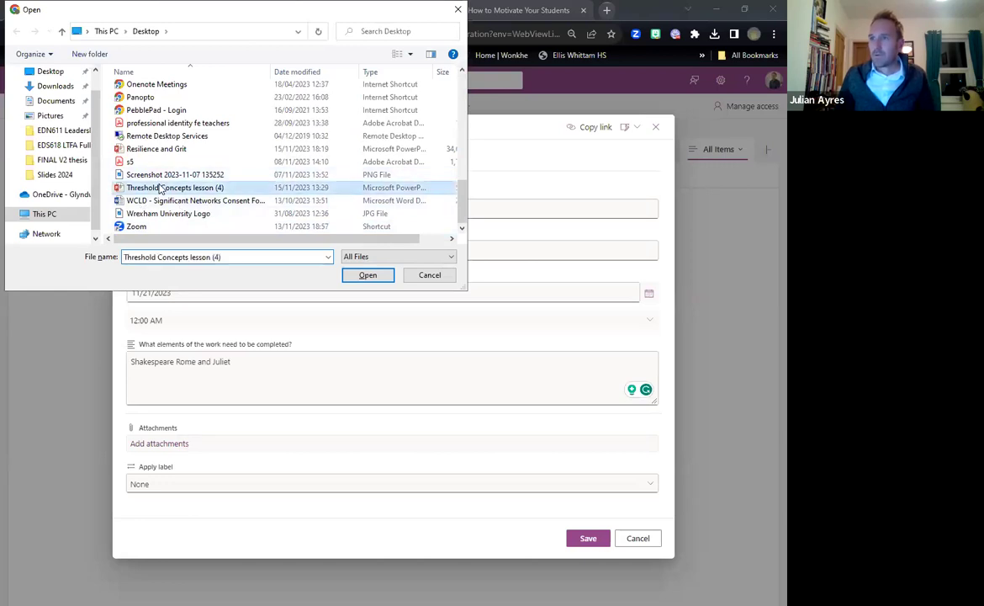
pyautogui.press('Return')
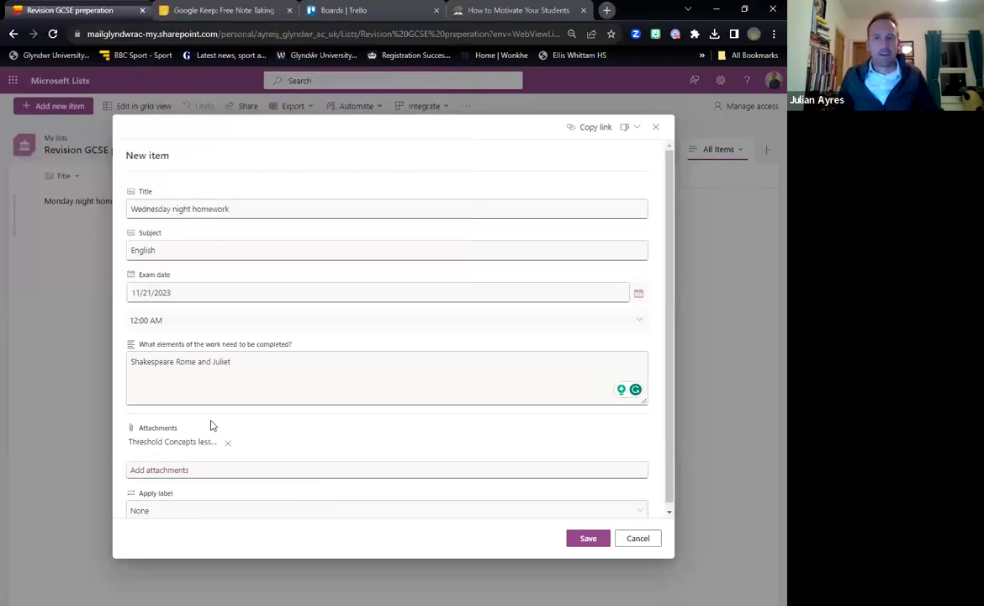
pyautogui.click(593, 539)
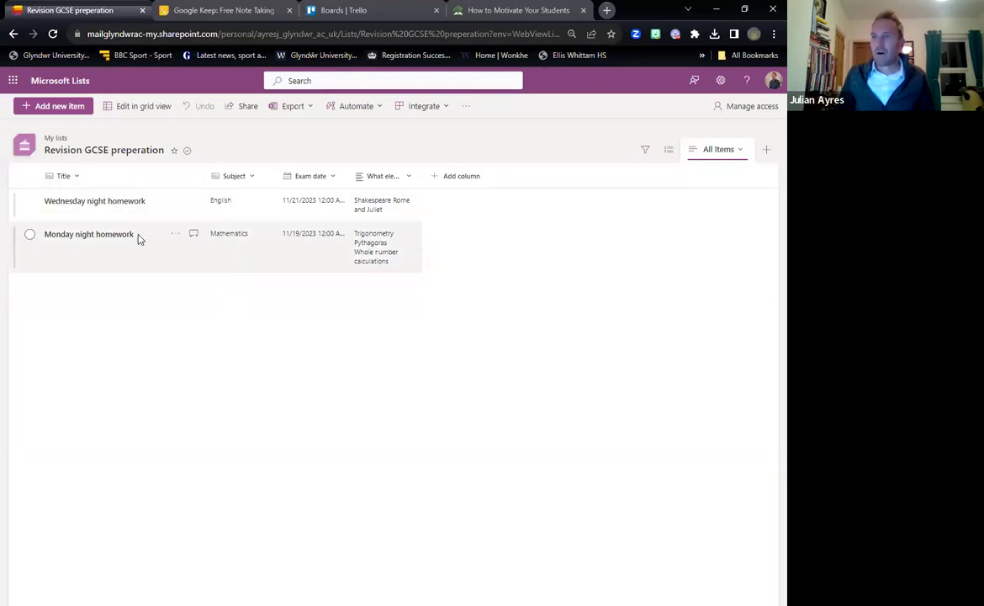
# Review the details of the Wednesday and Monday homework items, and look briefly at the list in grid view
pyautogui.click(379, 206)
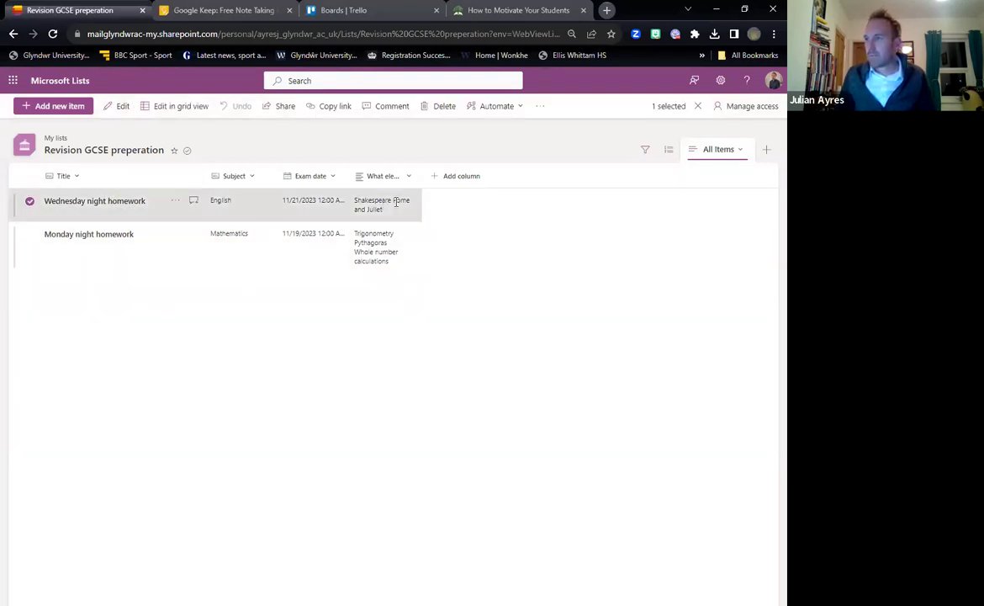
pyautogui.doubleClick(378, 202)
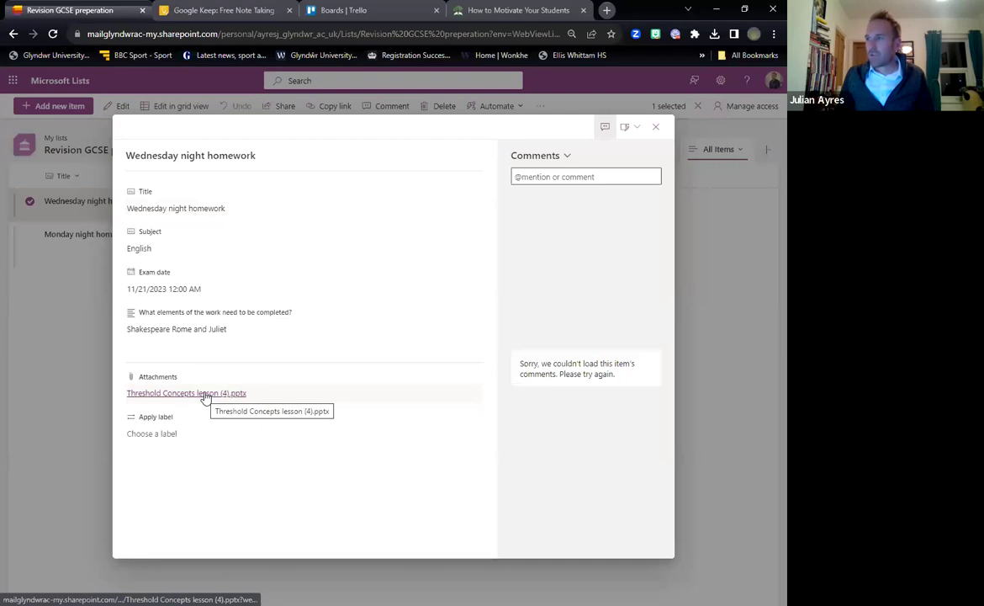
pyautogui.click(655, 127)
pyautogui.click(86, 236)
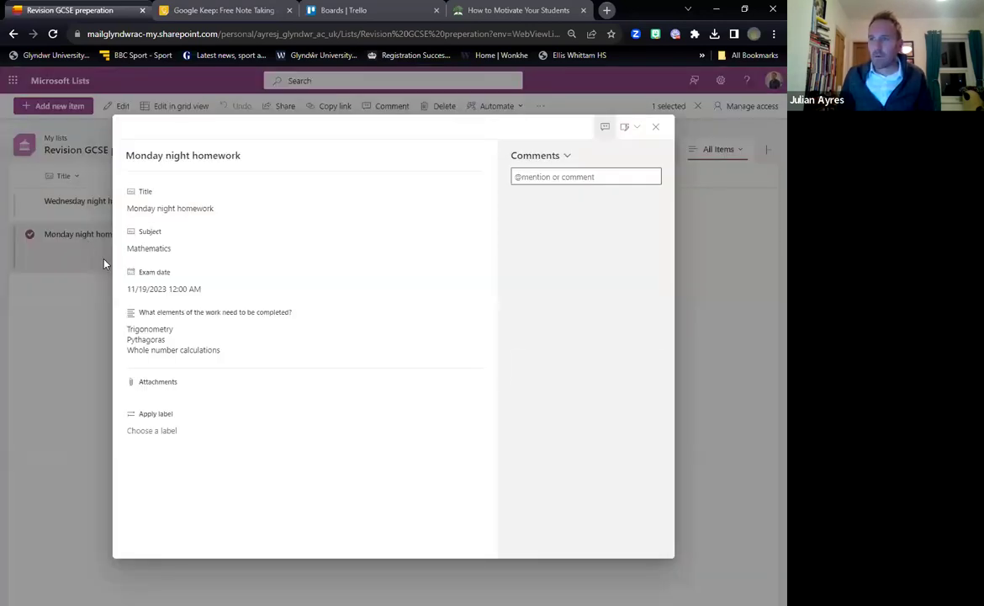
pyautogui.click(655, 127)
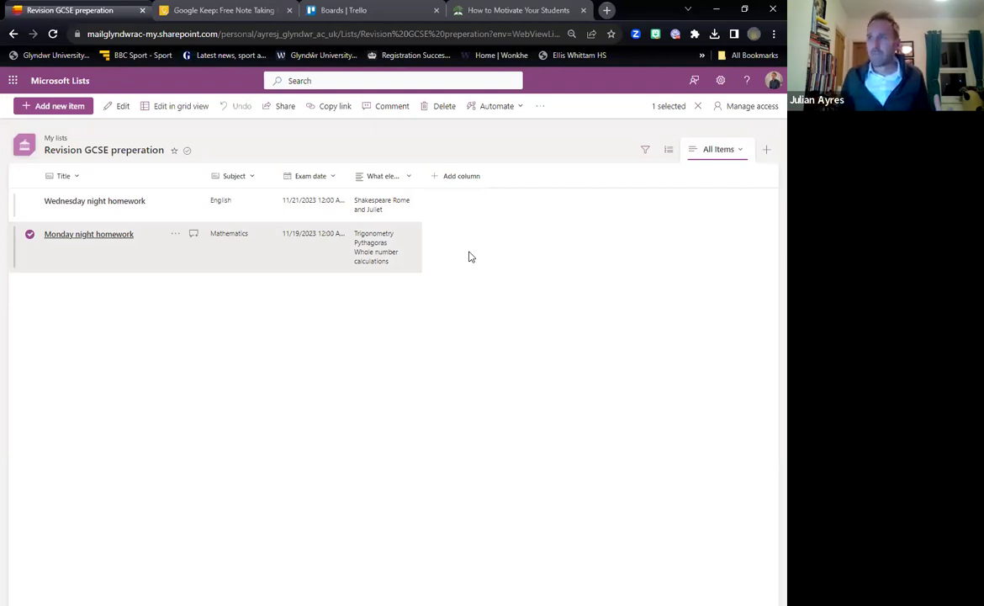
pyautogui.click(180, 109)
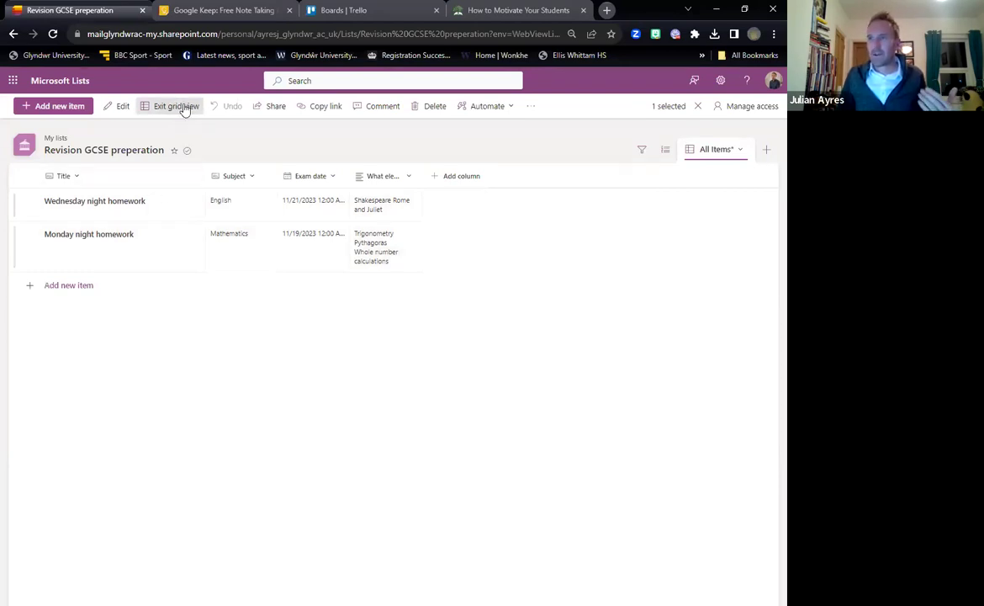
pyautogui.click(184, 110)
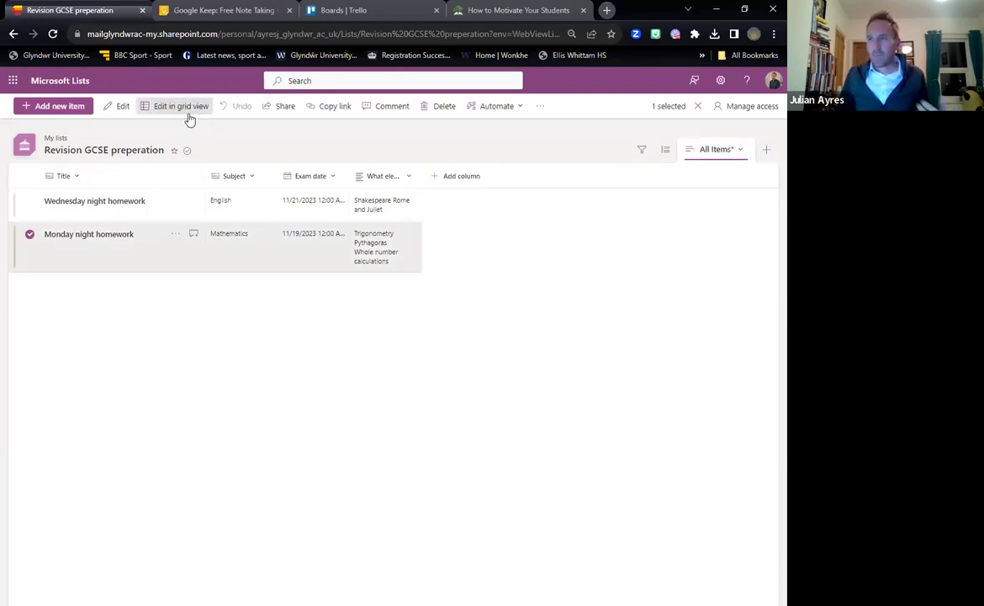
# Try to share only the Wednesday night homework item
pyautogui.click(30, 198)
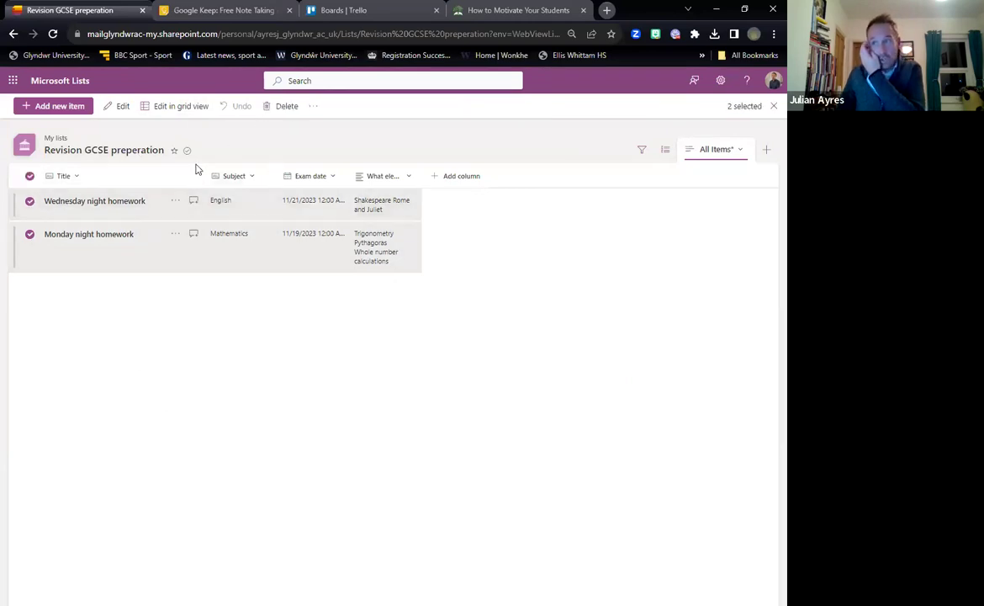
pyautogui.click(29, 234)
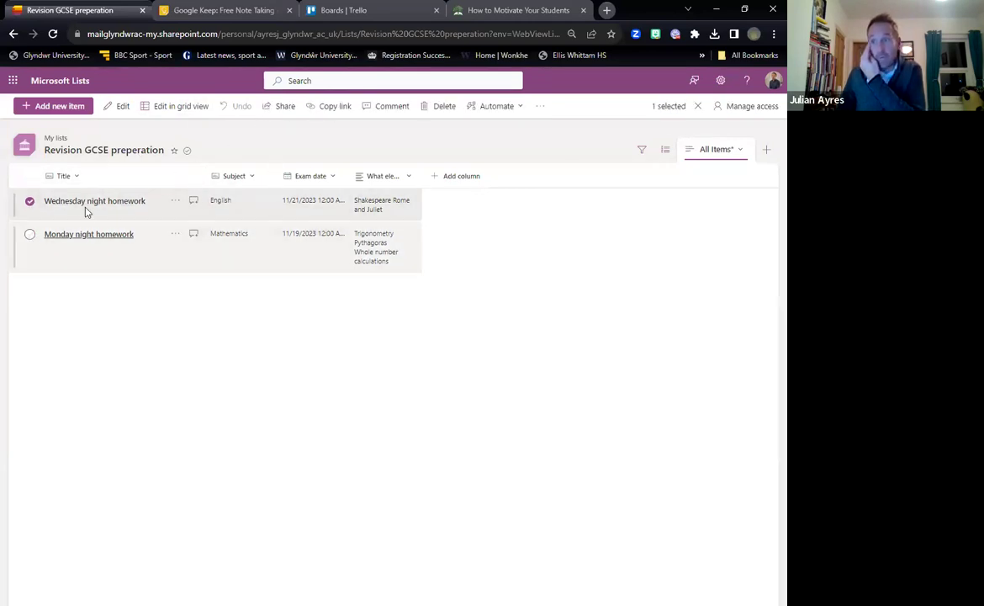
pyautogui.click(286, 107)
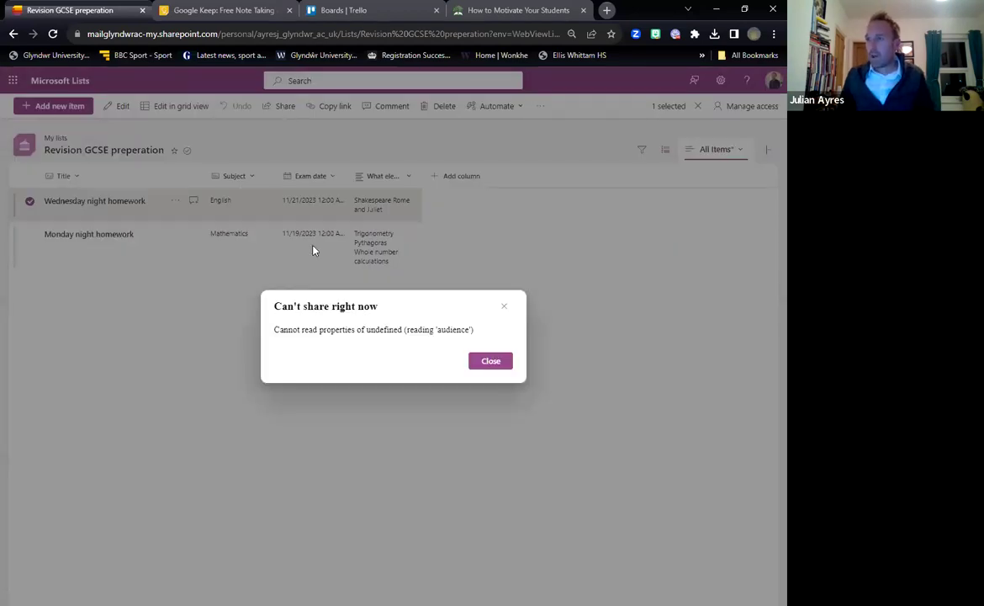
pyautogui.click(508, 310)
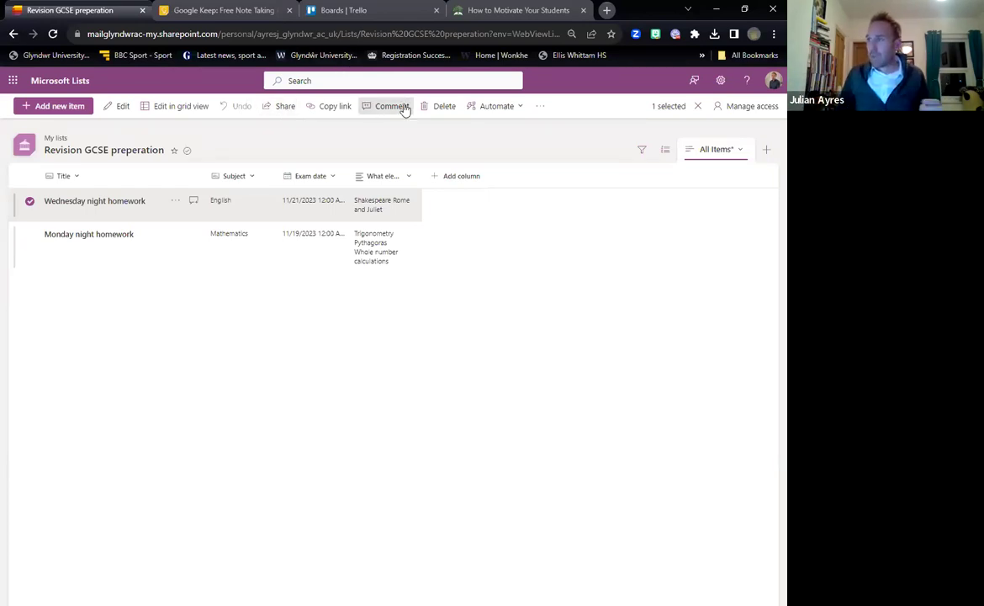
# Look over the list's grouping, filter, automation and view options
pyautogui.click(665, 155)
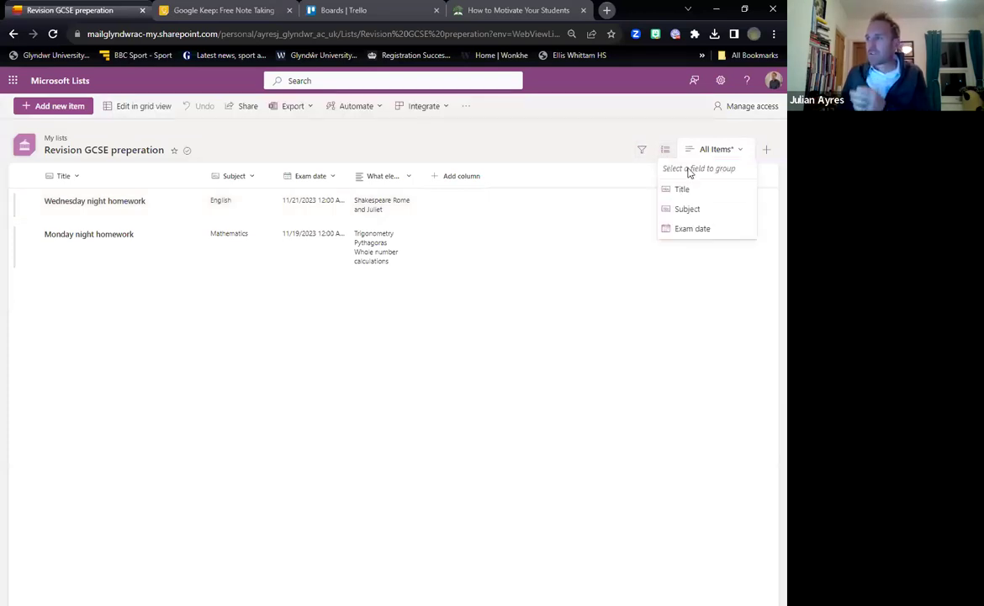
pyautogui.click(641, 151)
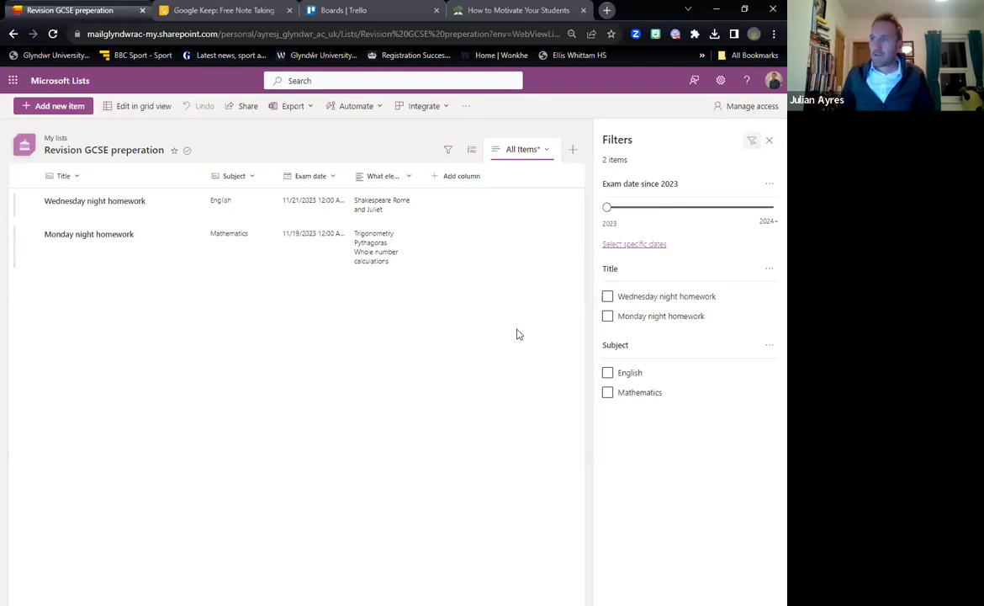
pyautogui.click(374, 115)
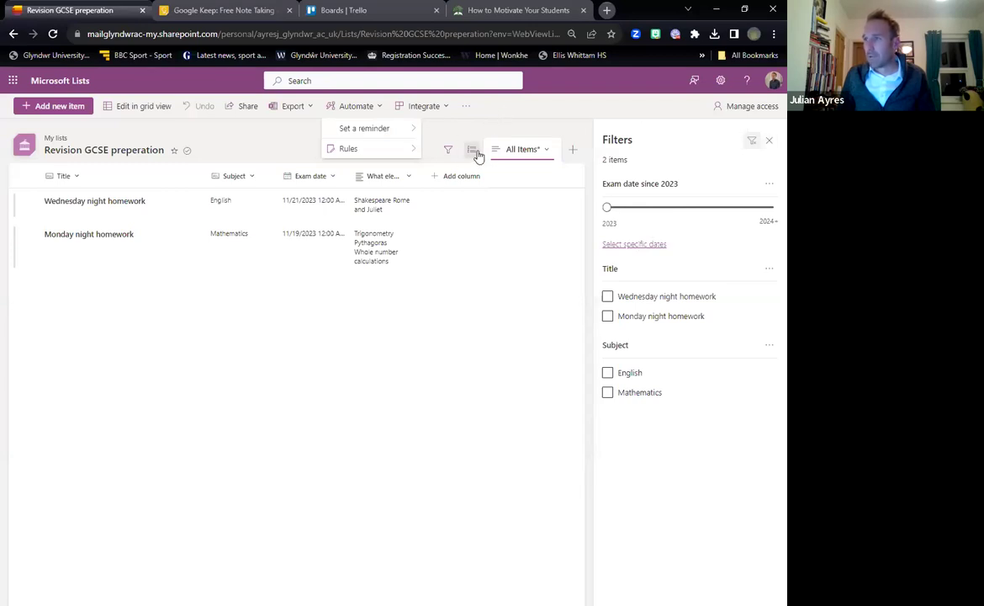
pyautogui.click(528, 154)
pyautogui.click(447, 151)
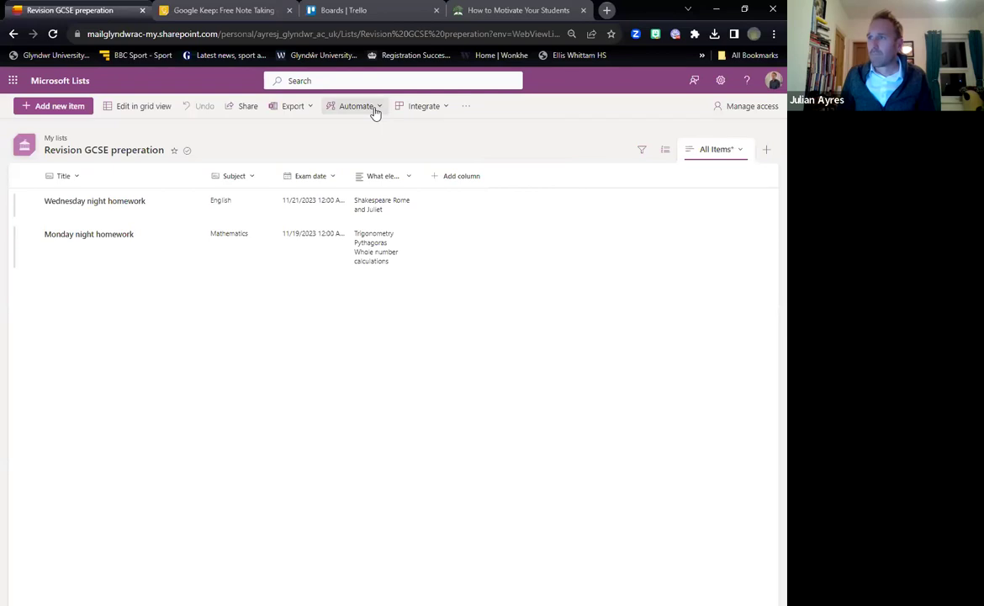
# Try to set a reminder based on the exam date for the Wednesday night homework item
pyautogui.click(29, 201)
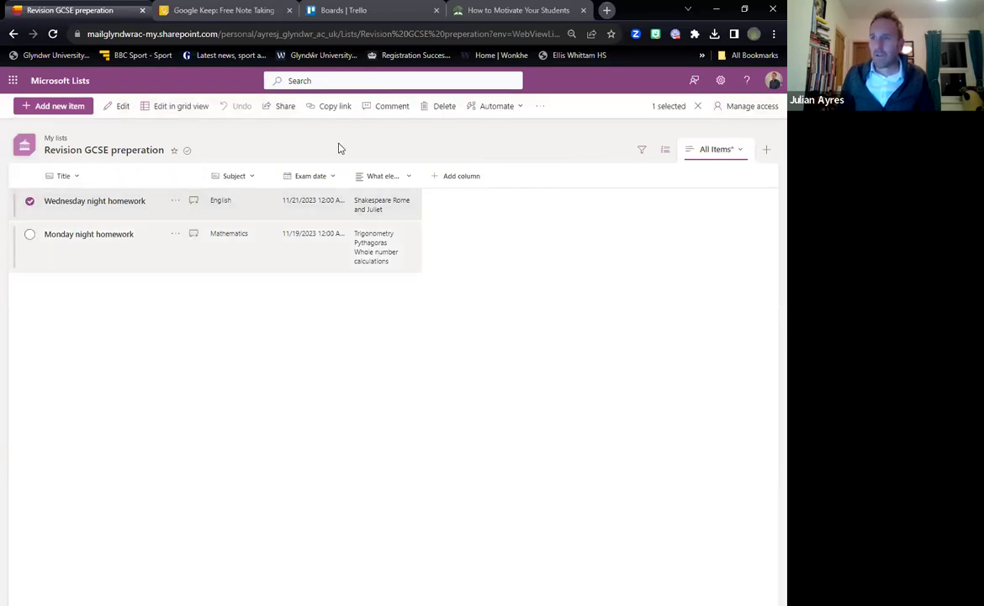
pyautogui.click(491, 108)
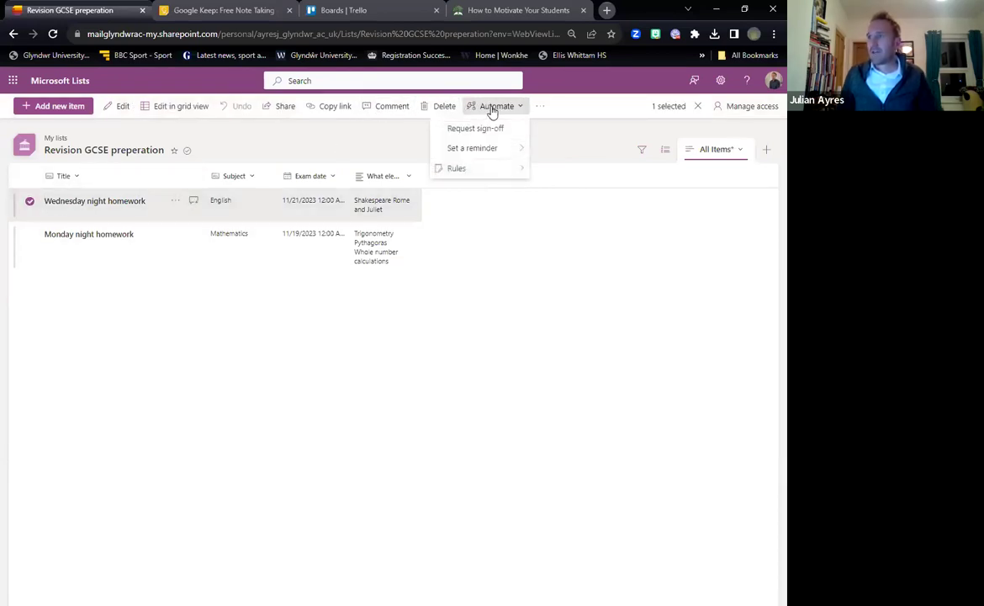
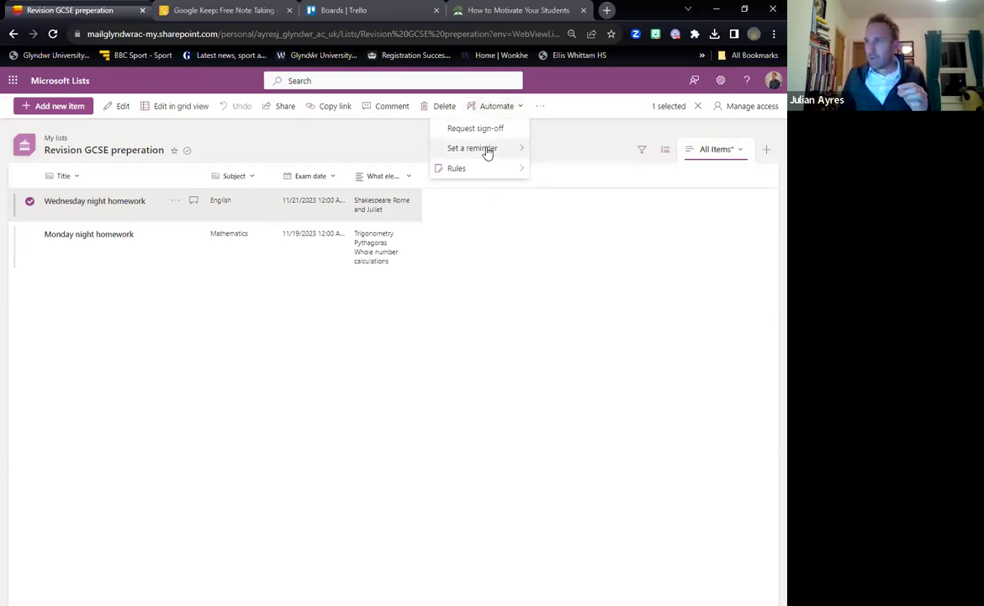
pyautogui.moveTo(487, 152)
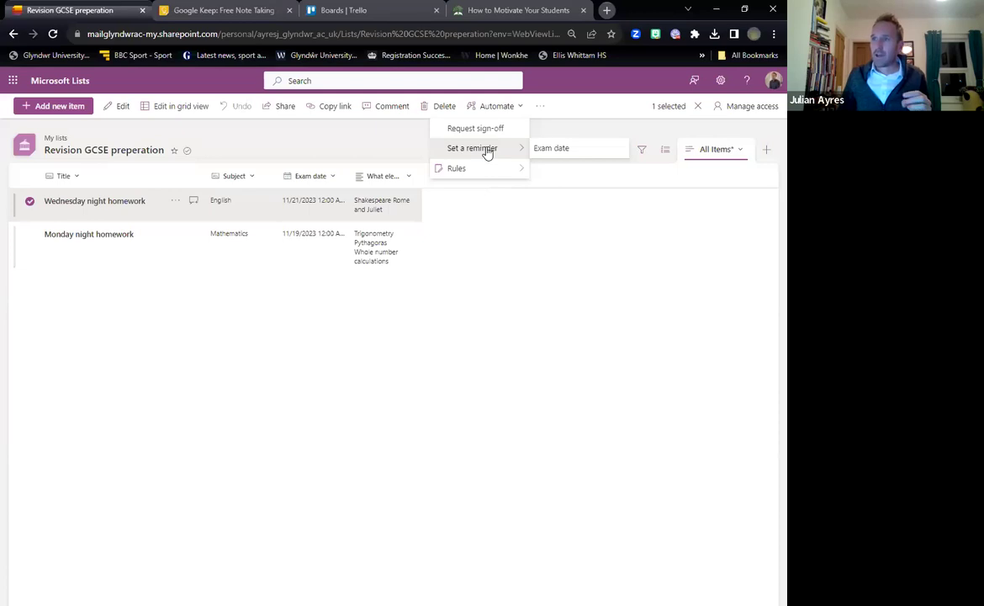
pyautogui.click(553, 151)
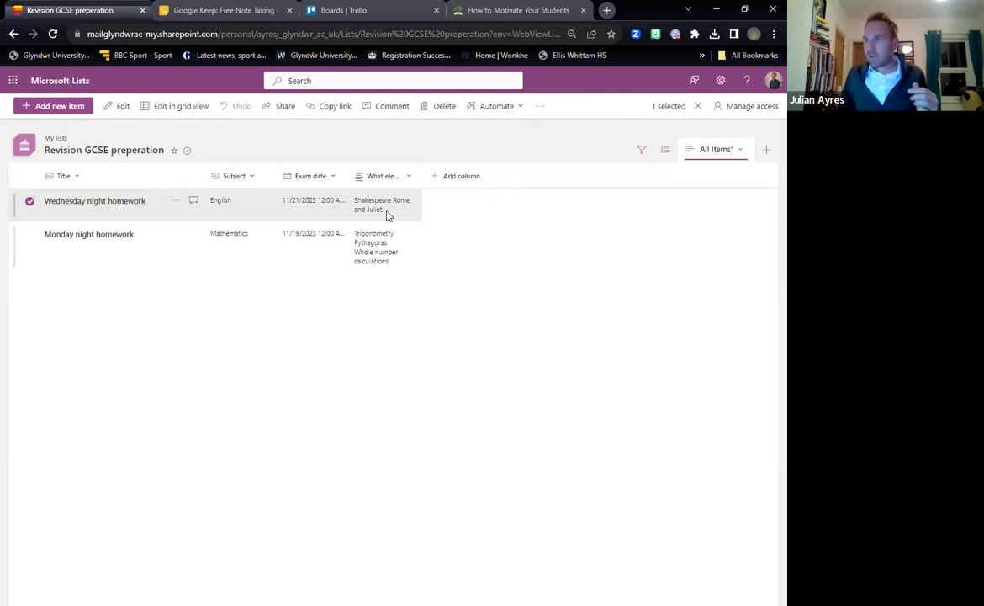
# Examine the version history, alert, rule creation and reminder options available for the Wednesday night homework item
pyautogui.click(518, 108)
pyautogui.click(543, 108)
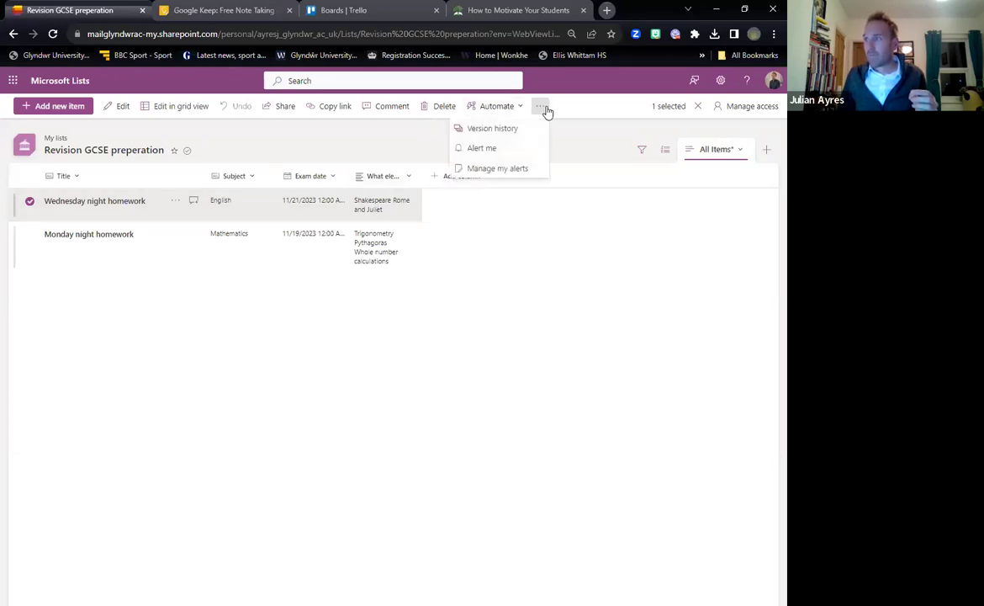
pyautogui.click(501, 106)
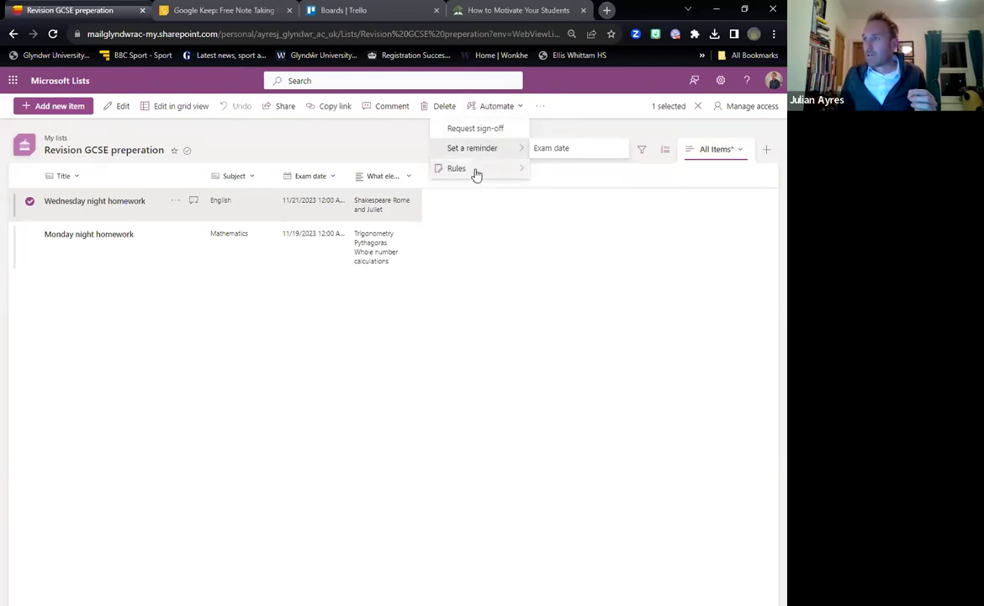
pyautogui.moveTo(475, 171)
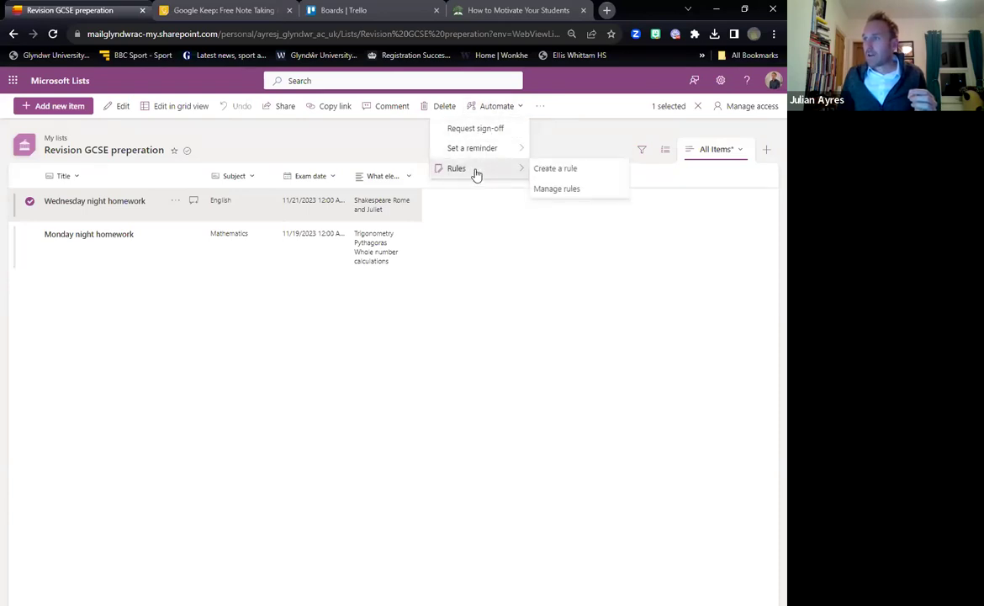
pyautogui.click(547, 170)
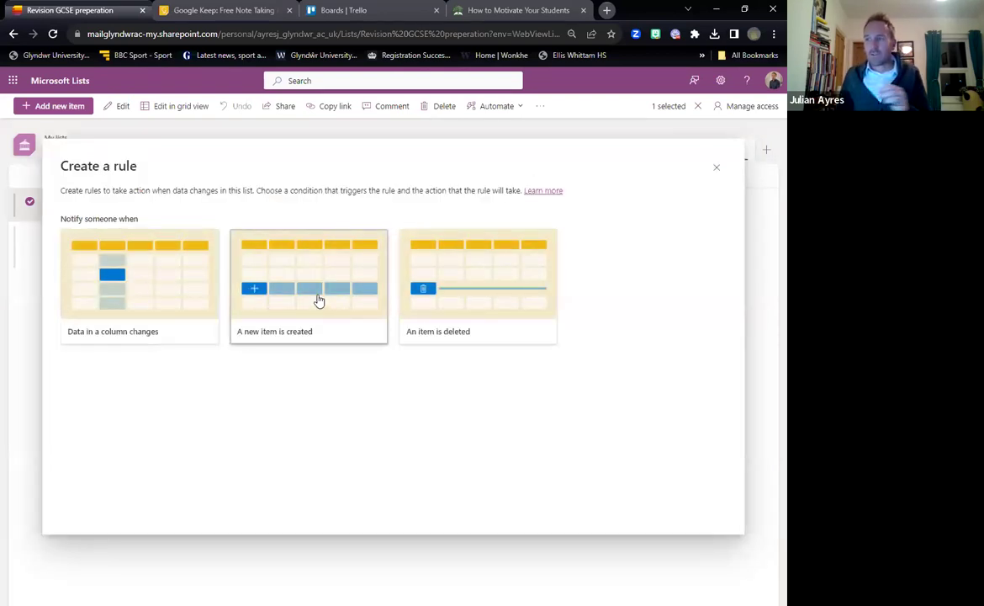
pyautogui.click(717, 168)
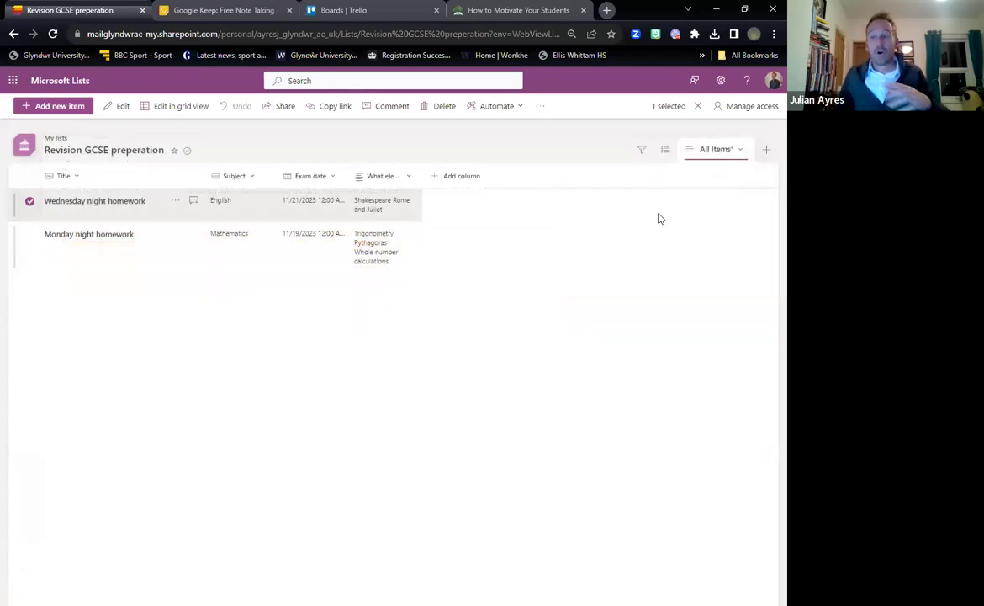
pyautogui.click(492, 108)
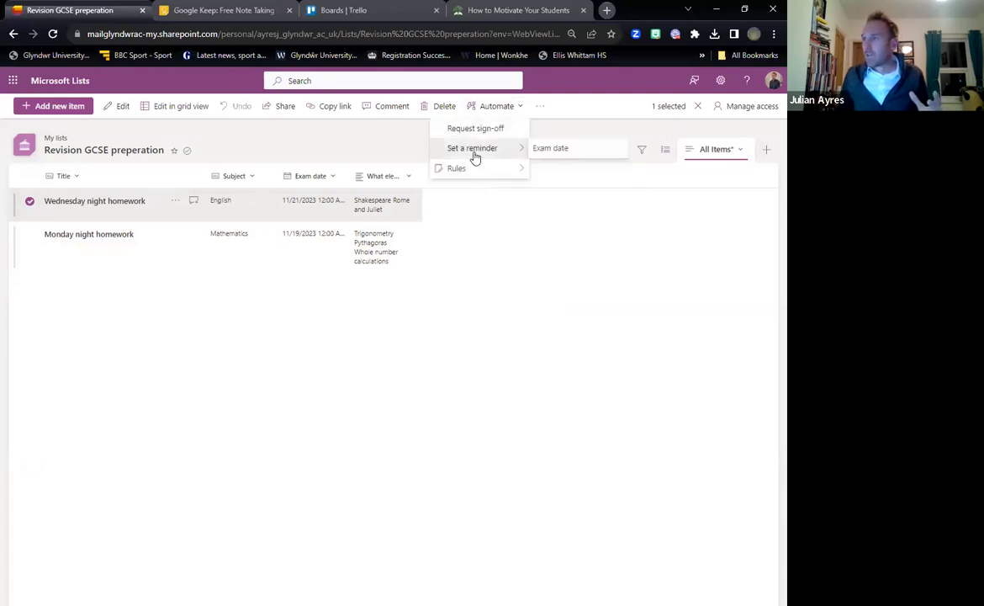
# Try to create a rule that sends an email when the Exam date column changes and is before a chosen date
pyautogui.moveTo(472, 179)
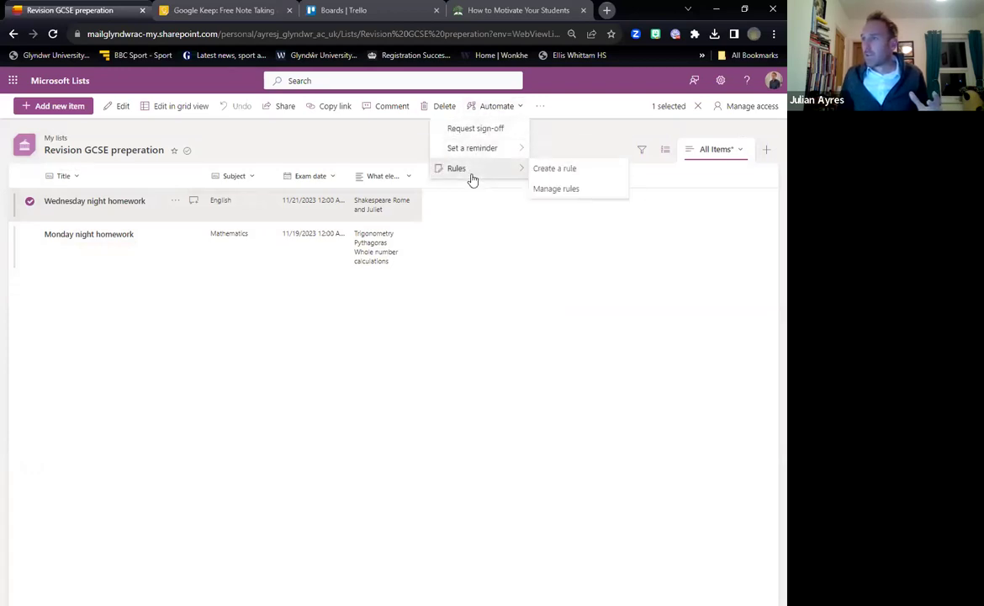
pyautogui.click(546, 193)
pyautogui.click(94, 213)
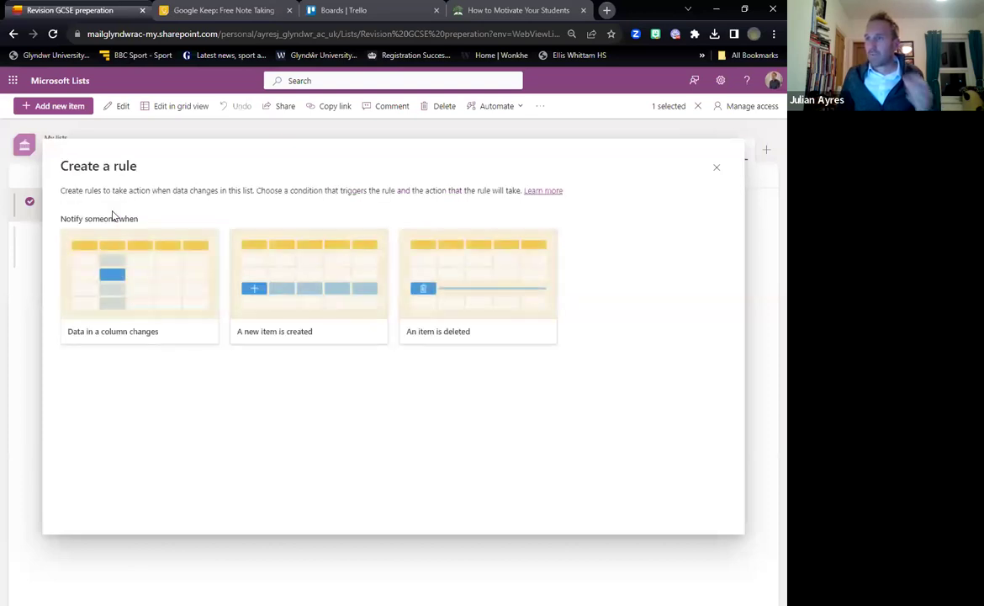
pyautogui.click(193, 270)
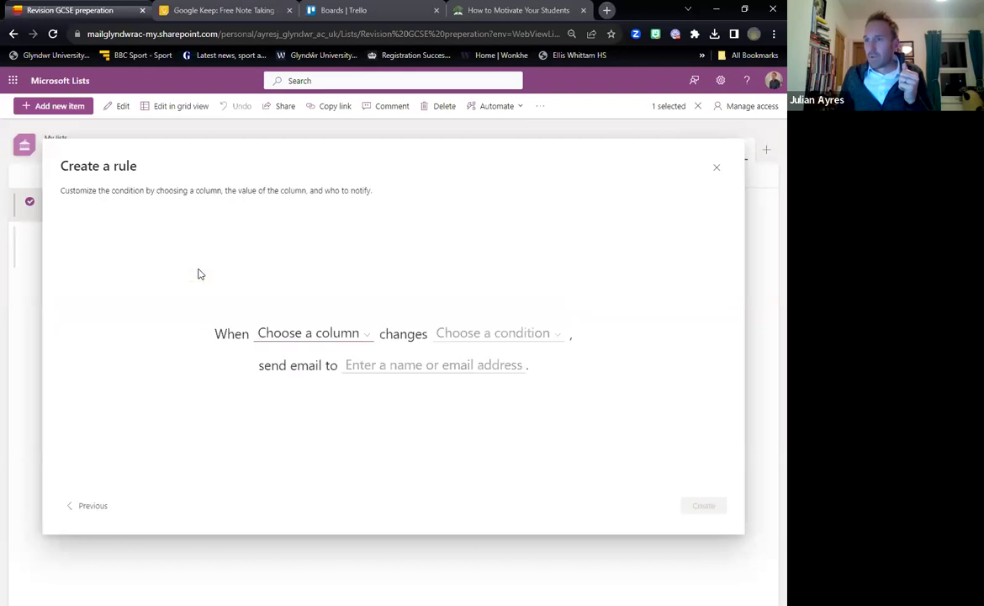
pyautogui.click(314, 340)
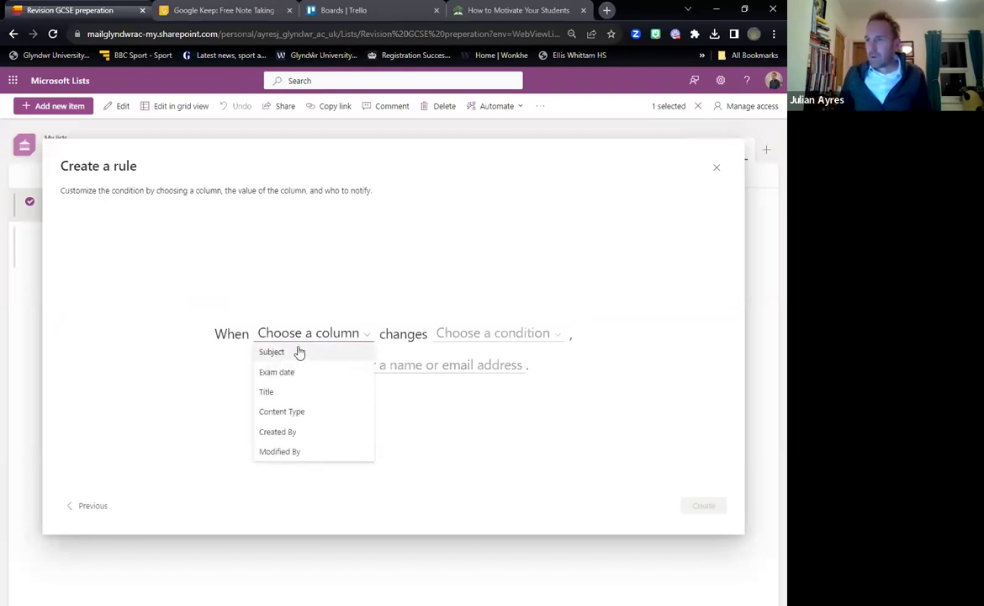
pyautogui.click(287, 373)
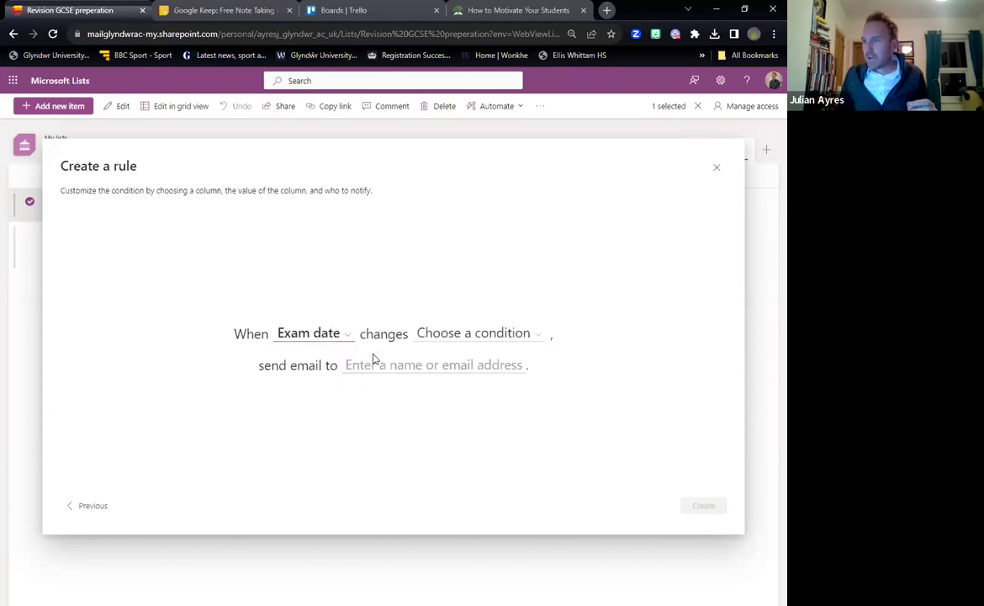
pyautogui.click(454, 334)
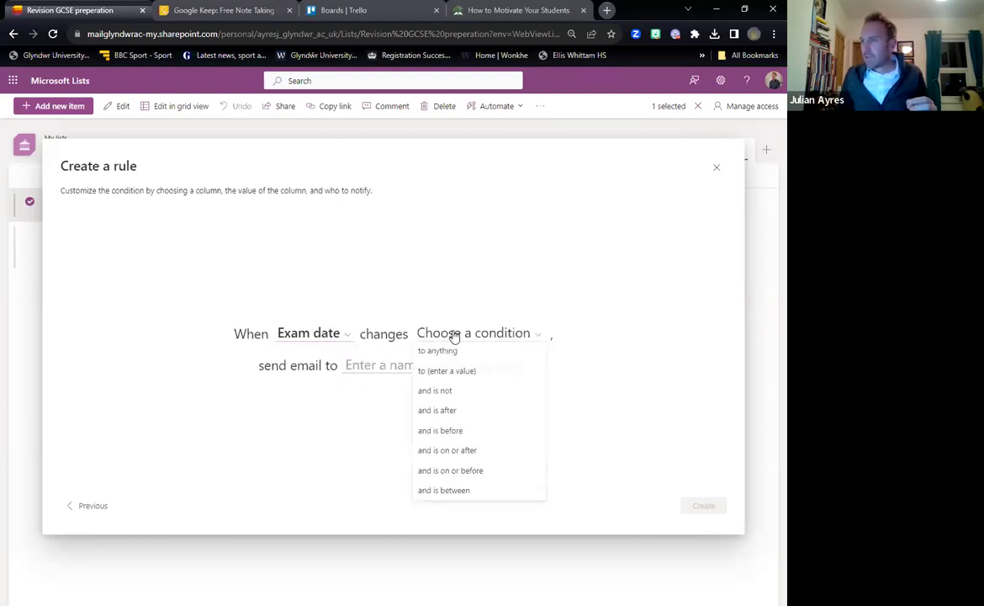
pyautogui.click(450, 432)
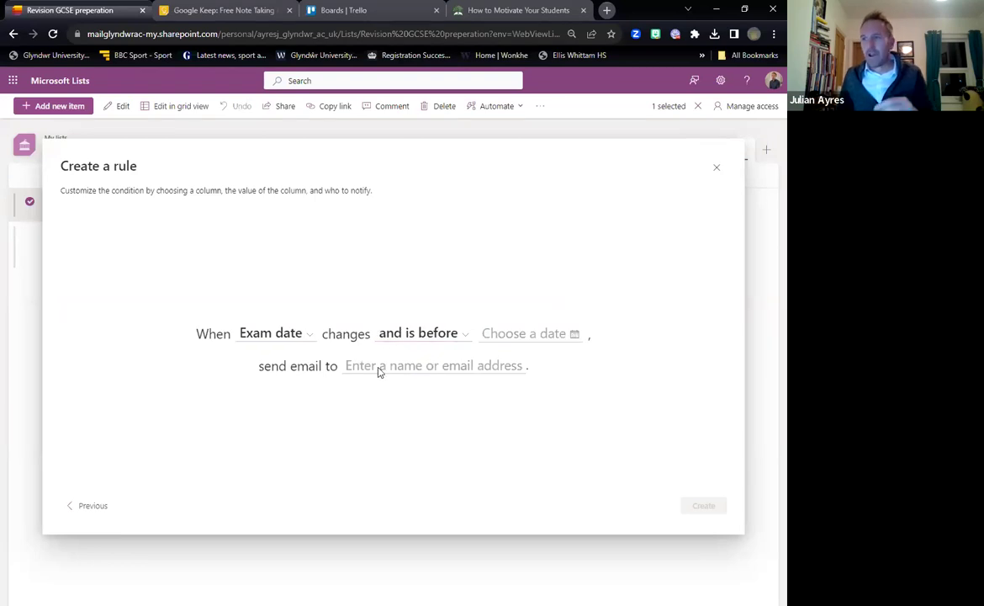
pyautogui.click(716, 169)
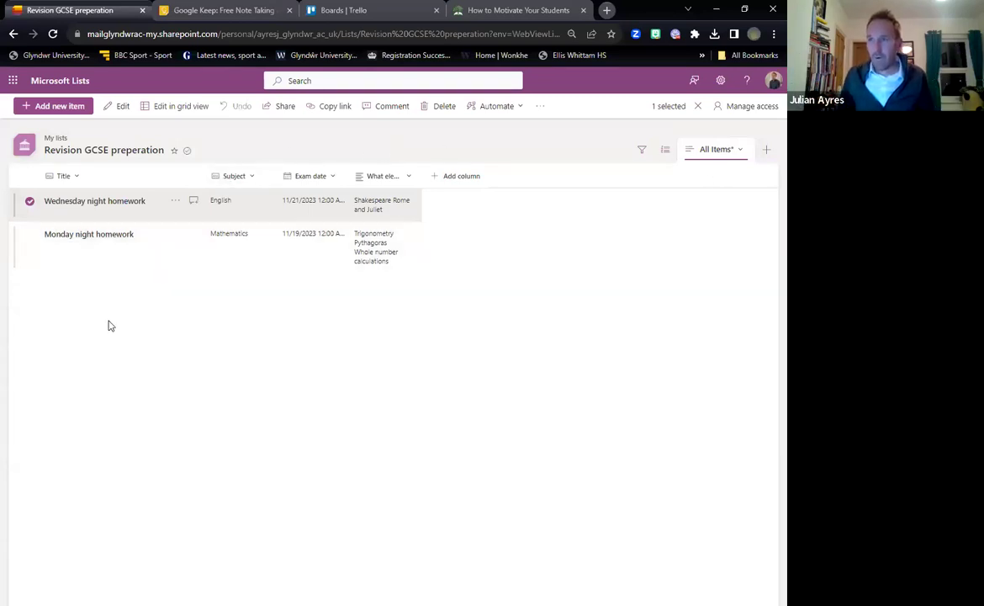
# Review the details of the Monday night homework item, including its subject, exam date and work elements
pyautogui.click(100, 295)
pyautogui.doubleClick(88, 239)
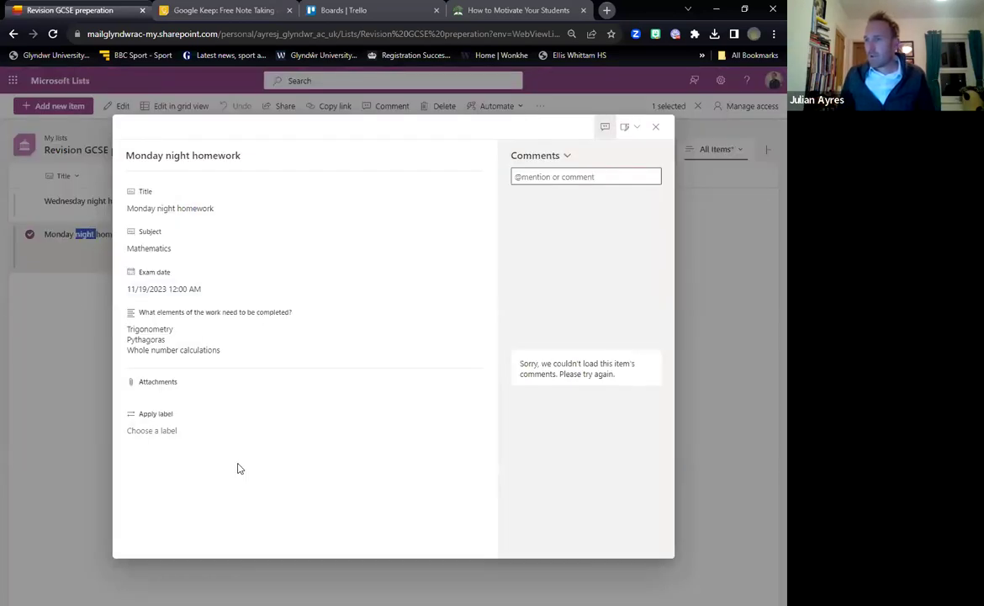
pyautogui.click(655, 128)
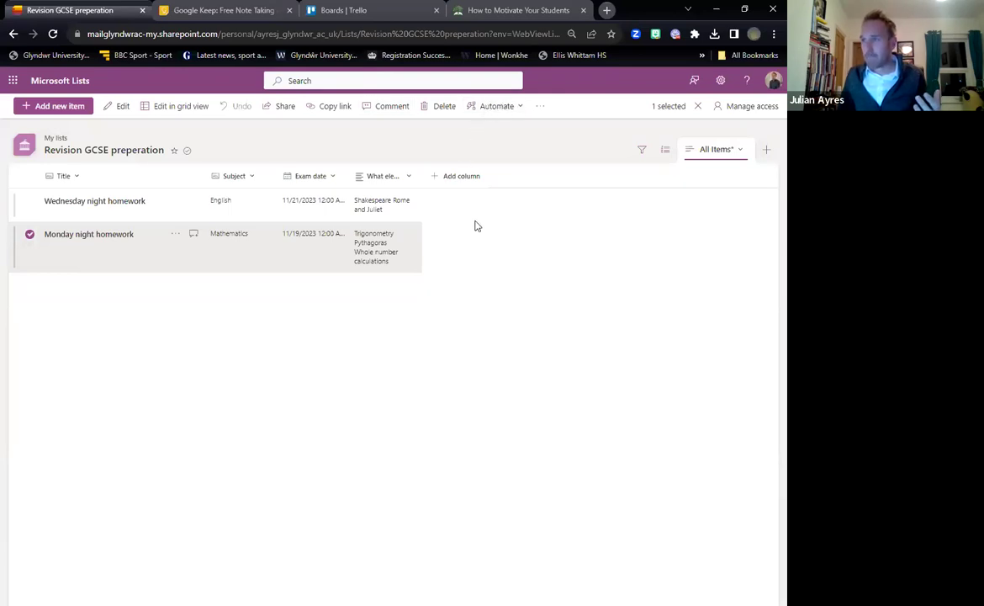
pyautogui.click(450, 195)
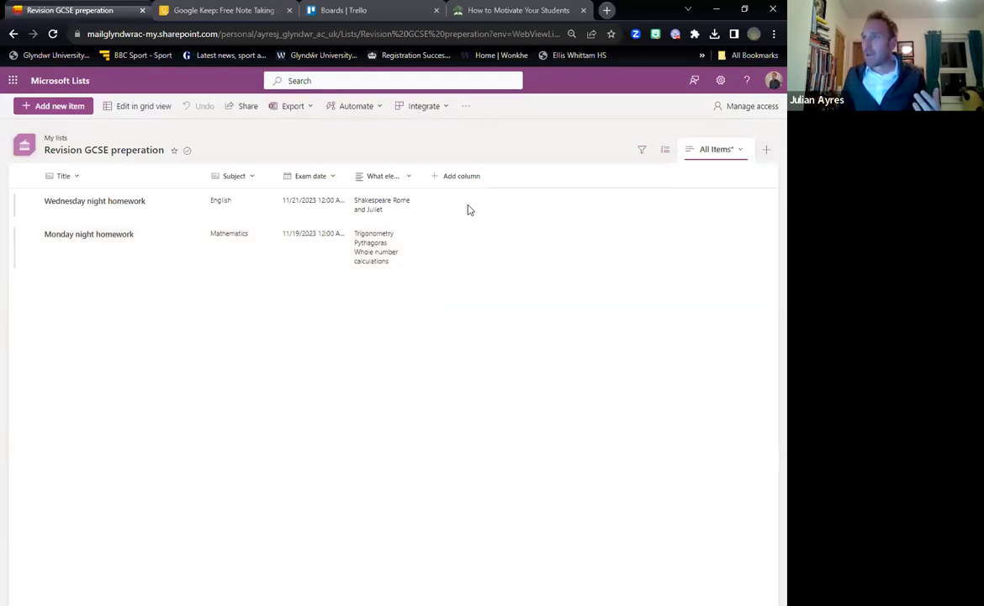
# Check the rules set up for the whole list and try to set a reminder based on the exam date
pyautogui.click(372, 114)
pyautogui.moveTo(371, 152)
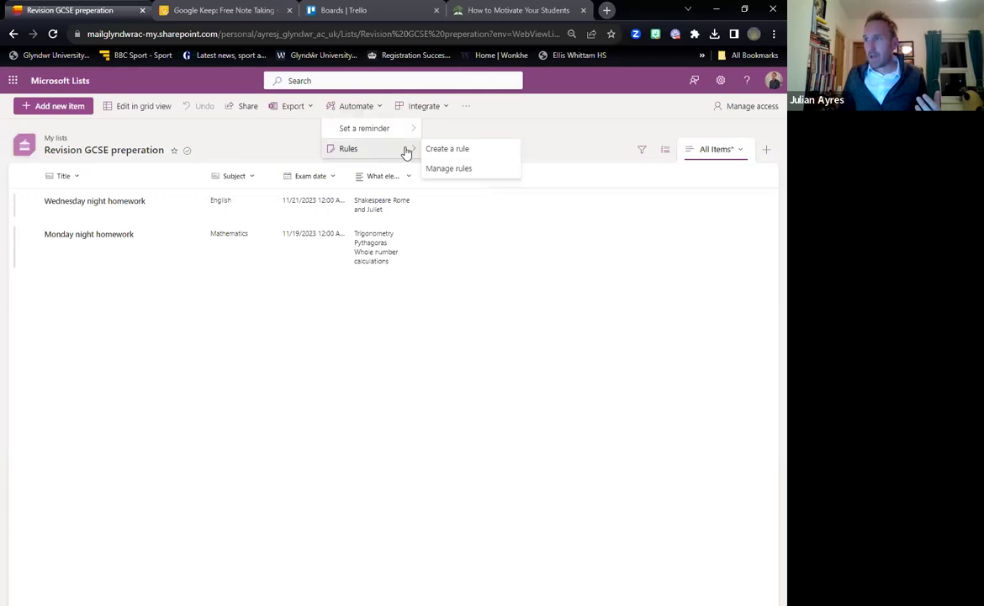
pyautogui.moveTo(388, 128)
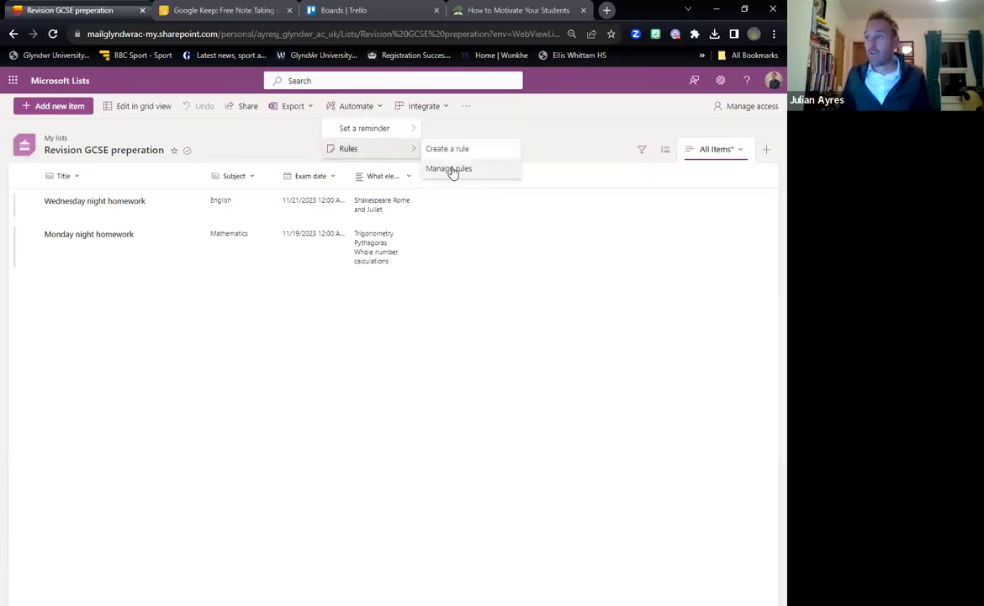
pyautogui.click(452, 169)
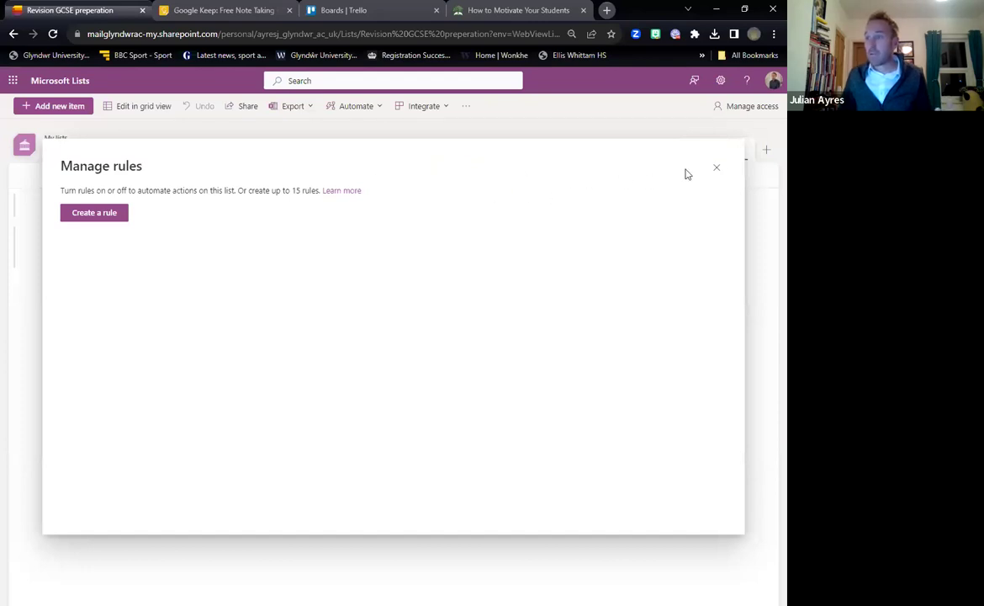
pyautogui.click(715, 168)
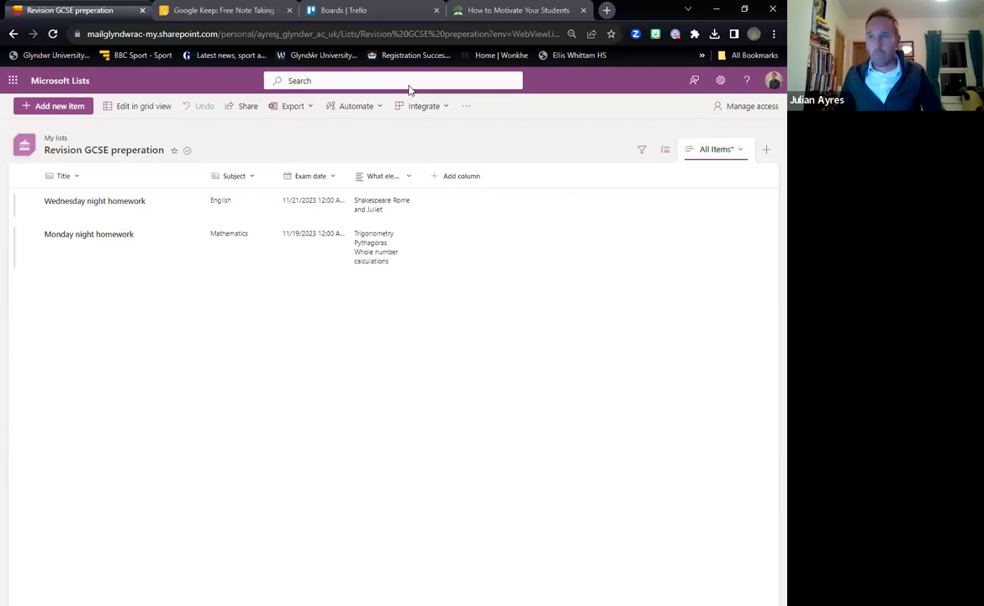
pyautogui.click(362, 107)
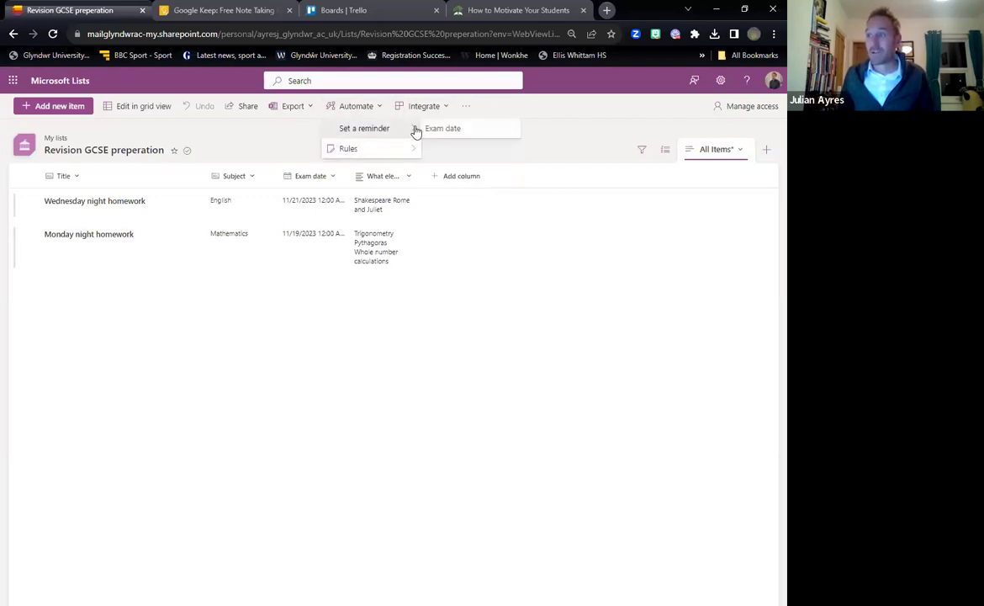
pyautogui.click(443, 128)
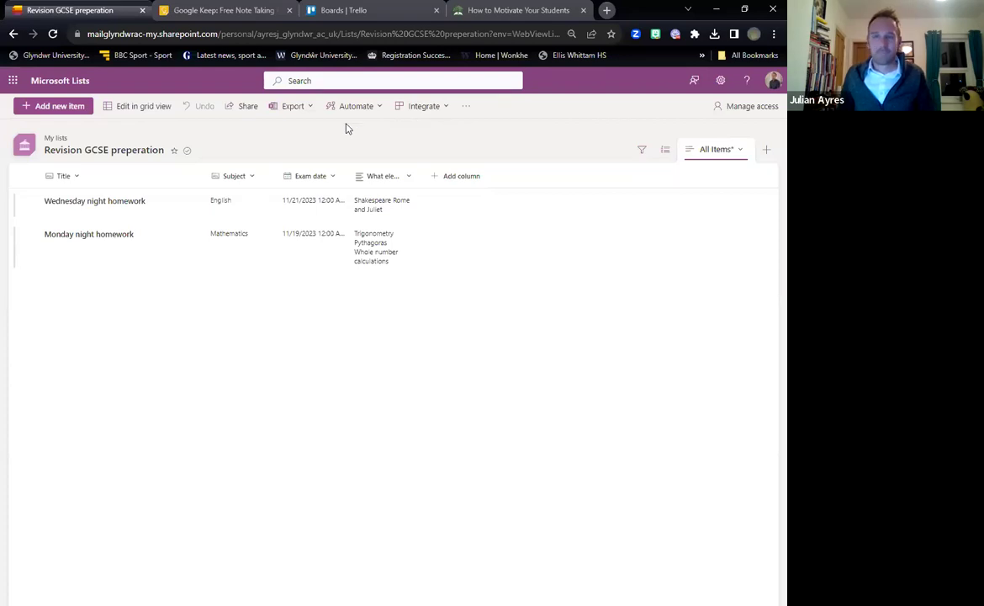
# Create a Power Automate flow for the list from the template that sends a customized email when a new SharePoint list item is added
pyautogui.click(447, 110)
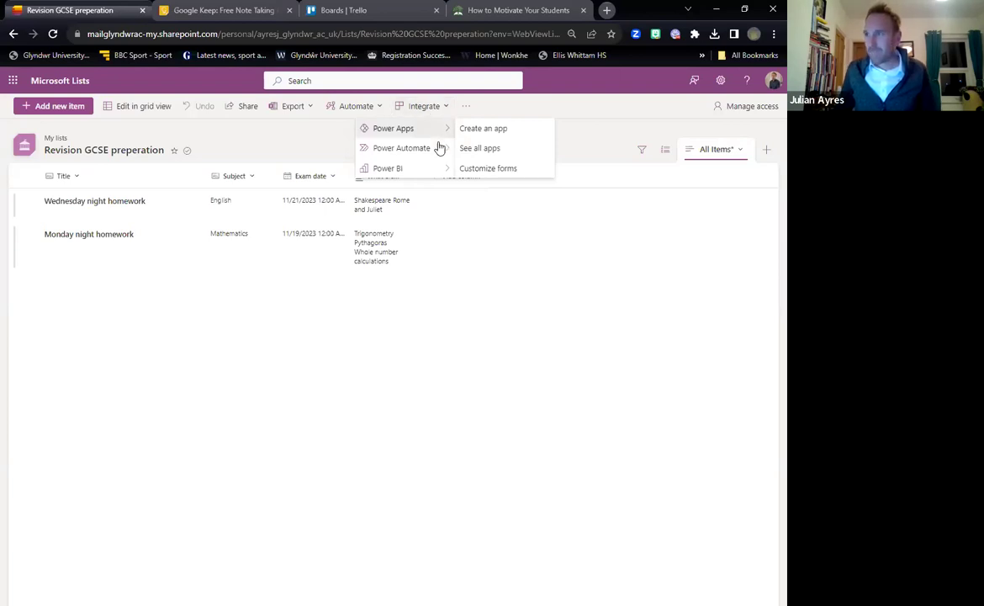
pyautogui.moveTo(439, 152)
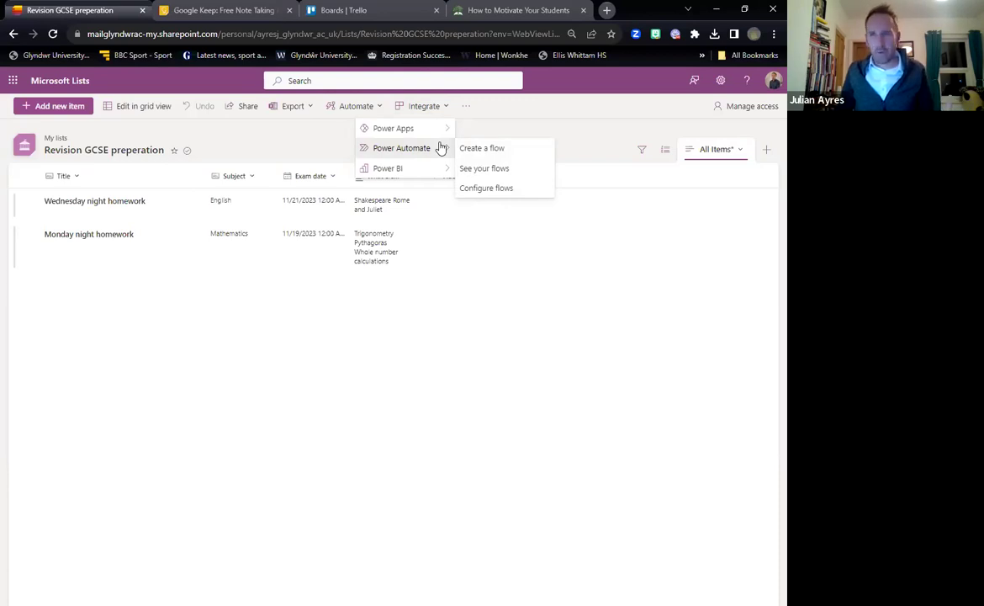
pyautogui.click(493, 151)
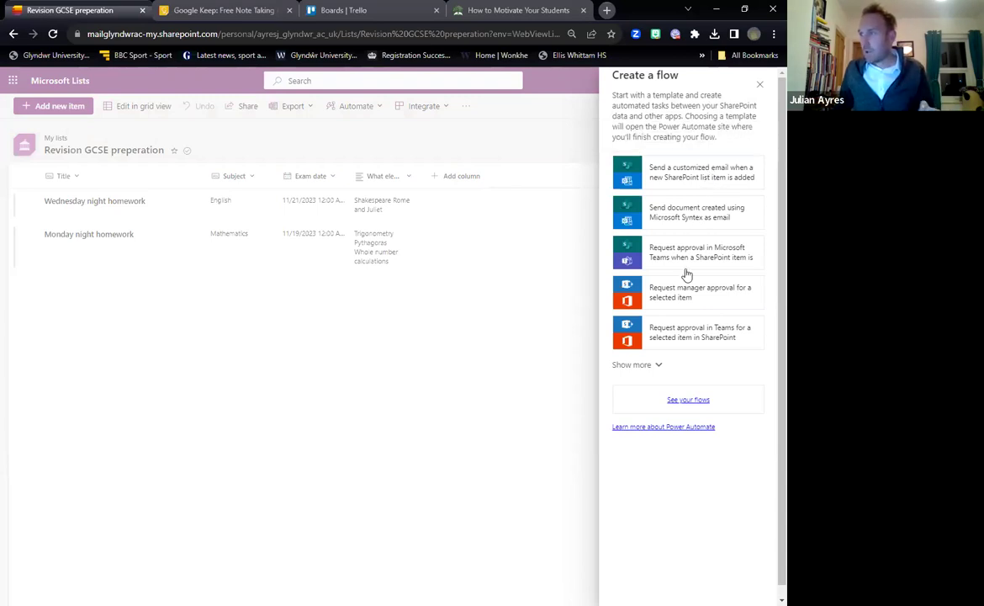
pyautogui.click(705, 176)
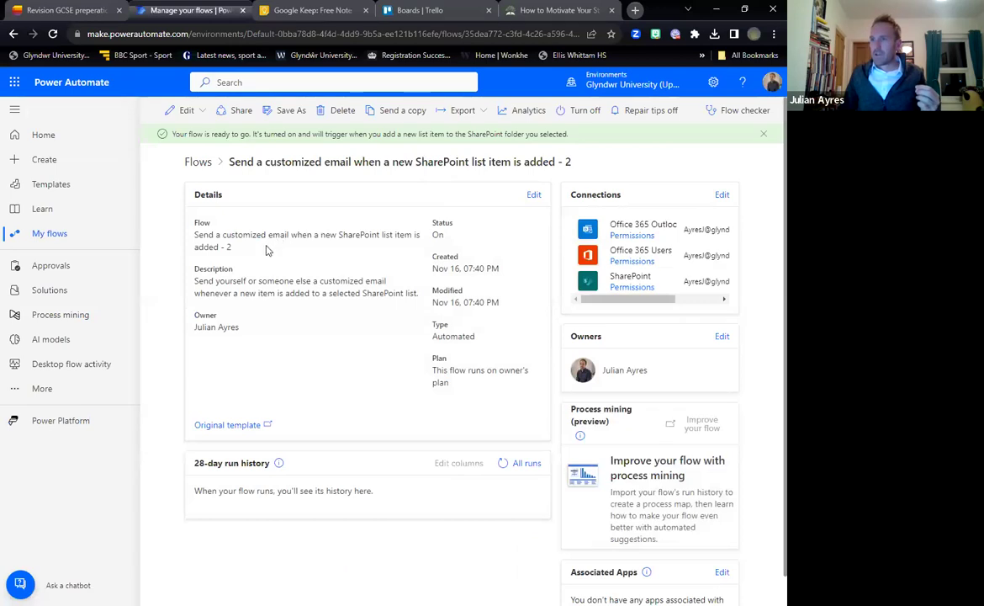
# Look over the new email flow's details page and open the flow for editing in the new designer
pyautogui.scroll(-1, 261, 261)
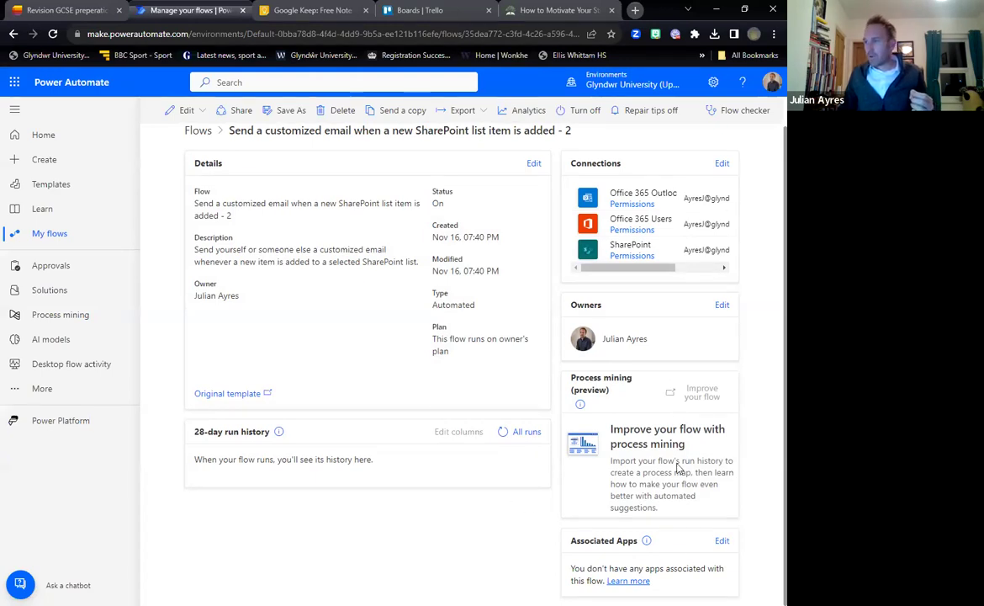
pyautogui.scroll(1, 542, 374)
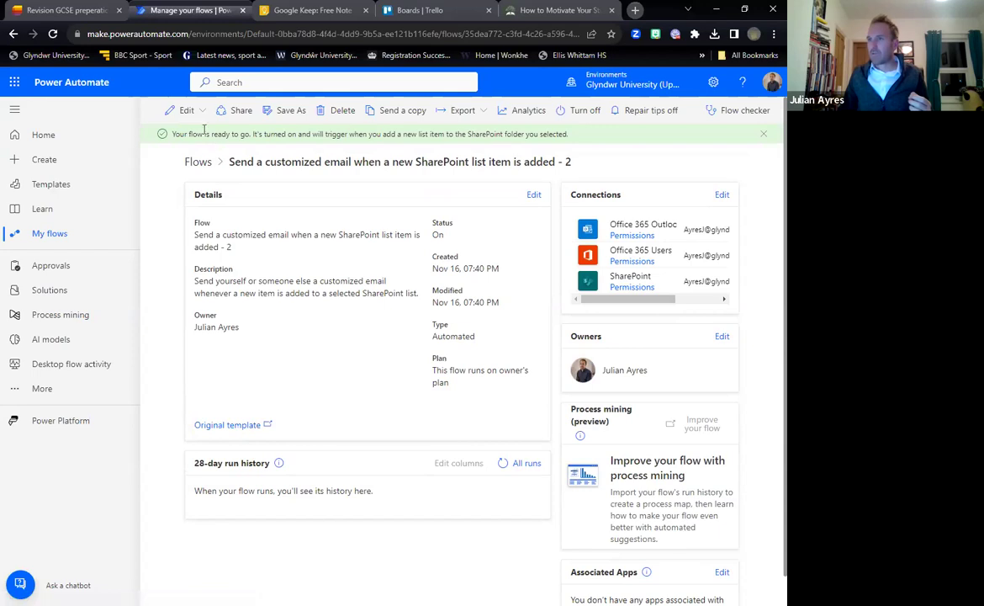
pyautogui.click(187, 110)
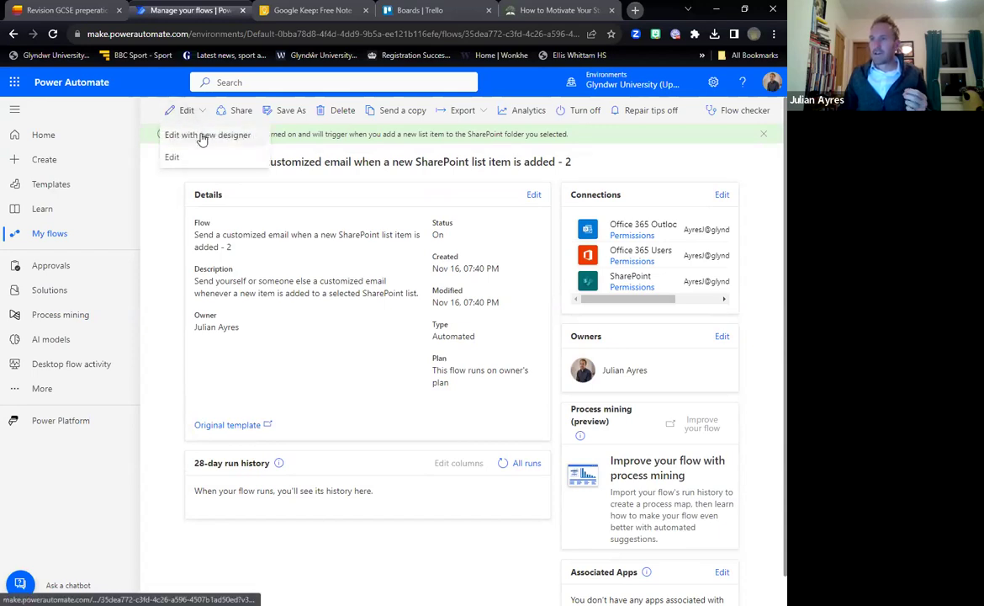
pyautogui.click(204, 137)
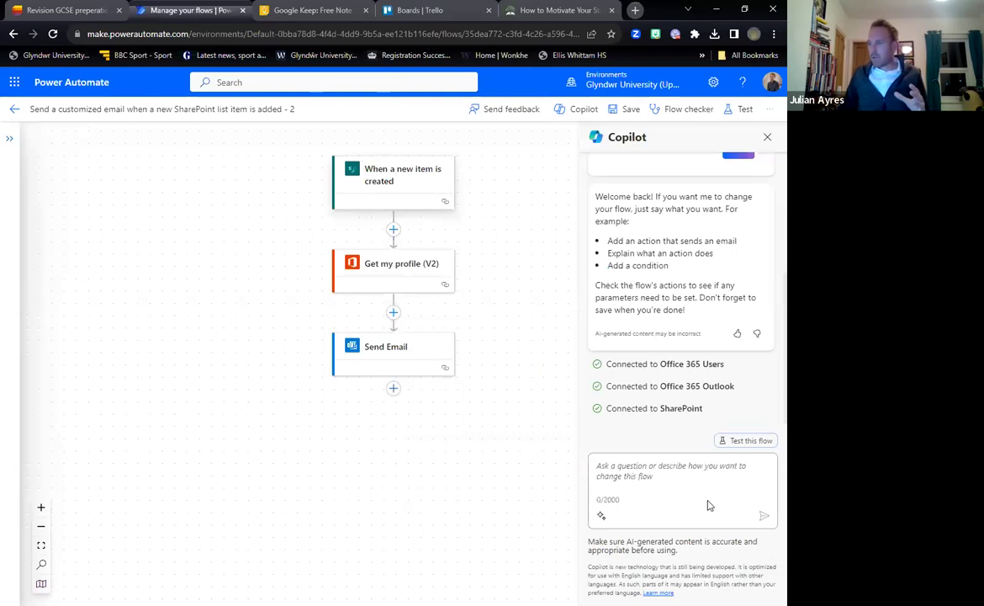
# Ask Copilot to change the flow: "when a date is two days over and not completed the task, please send a follow up email to my address"
pyautogui.click(692, 473)
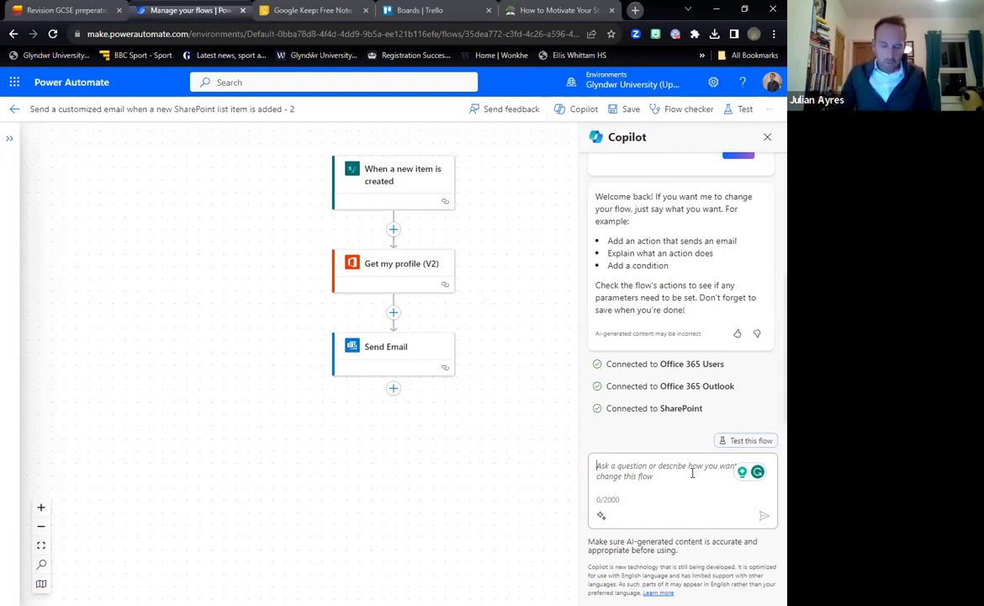
pyautogui.write('when a d')
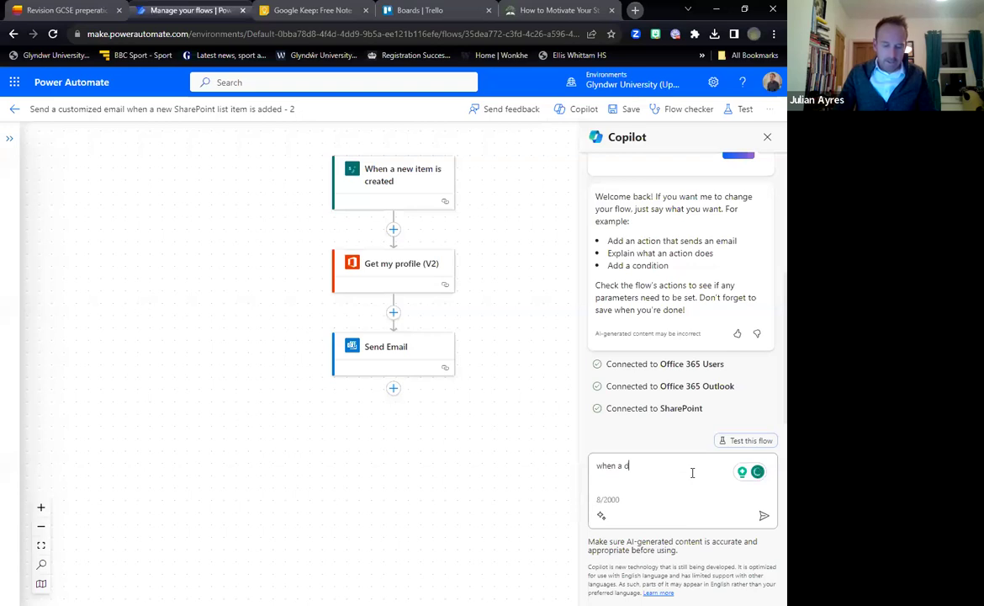
pyautogui.write('ate is ')
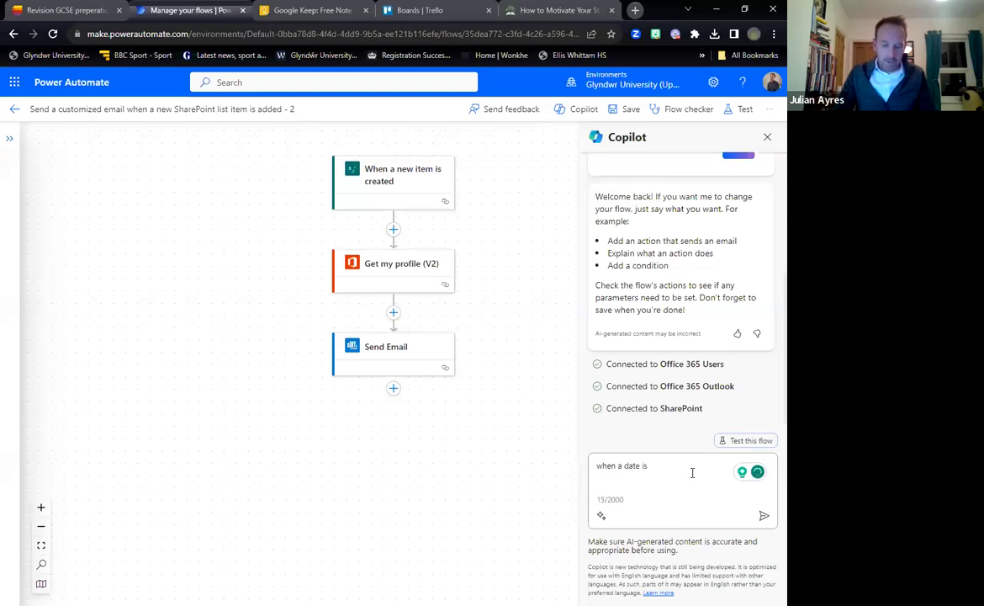
pyautogui.write('two days over and ')
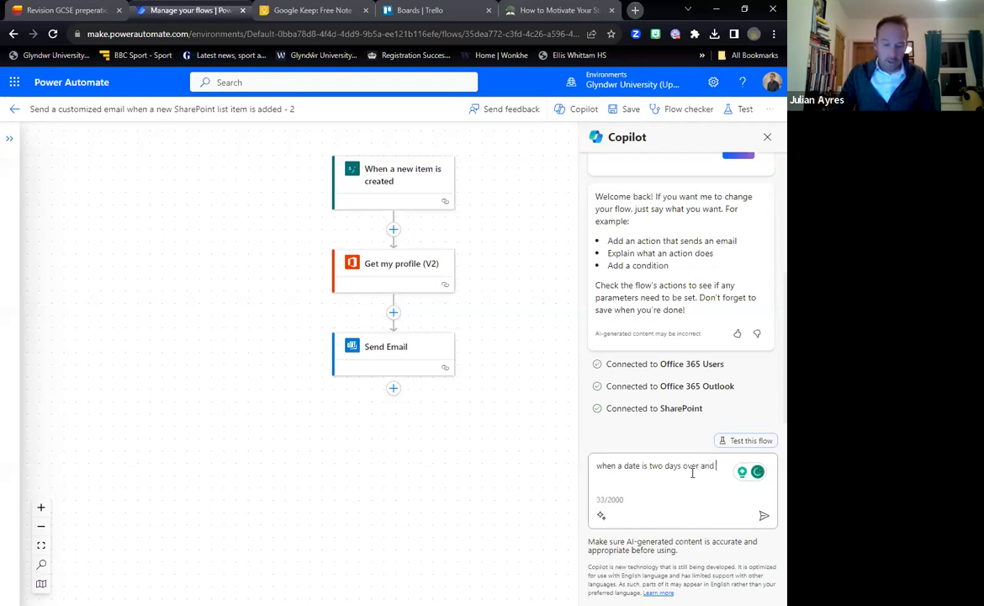
pyautogui.write('not completed the ')
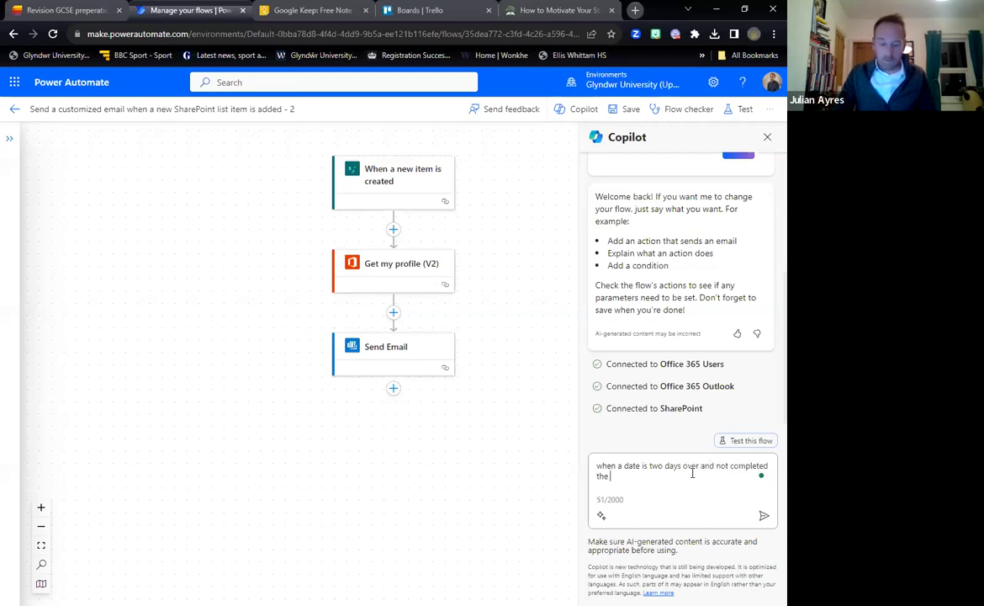
pyautogui.write('task, please send a follow up email to my address')
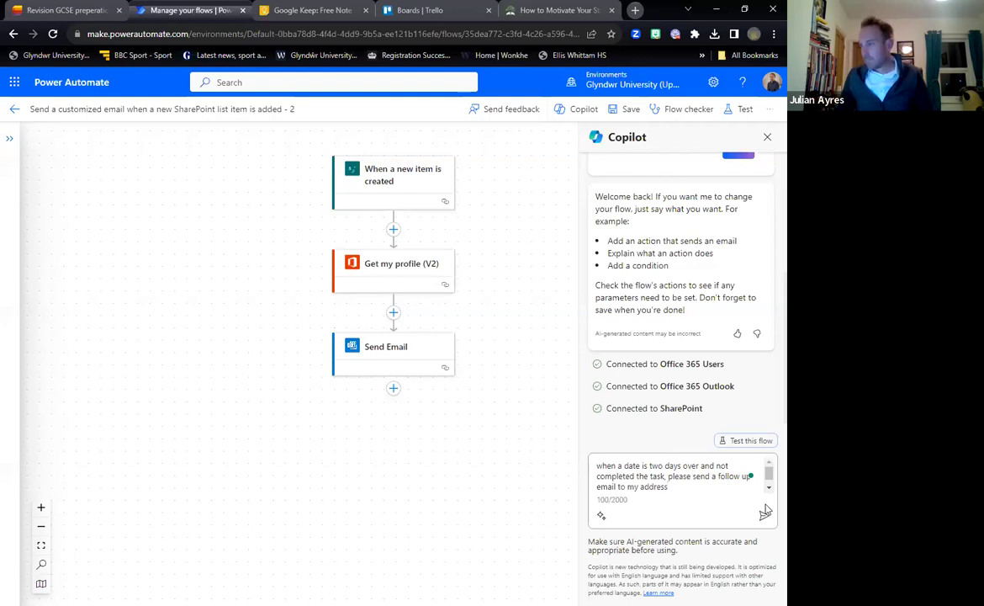
pyautogui.click(764, 513)
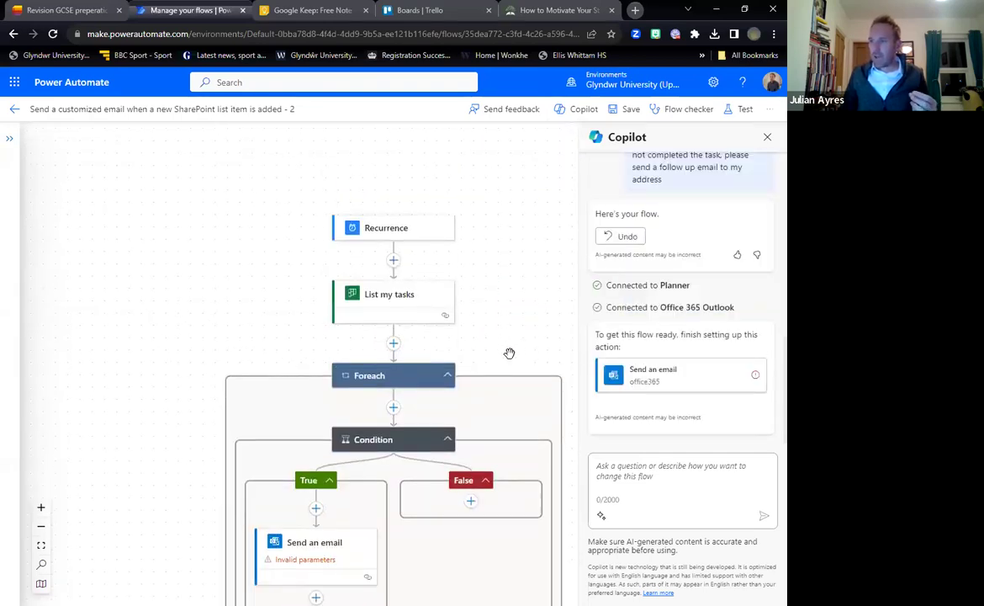
pyautogui.scroll(-3, 510, 354)
pyautogui.scroll(-2, 512, 431)
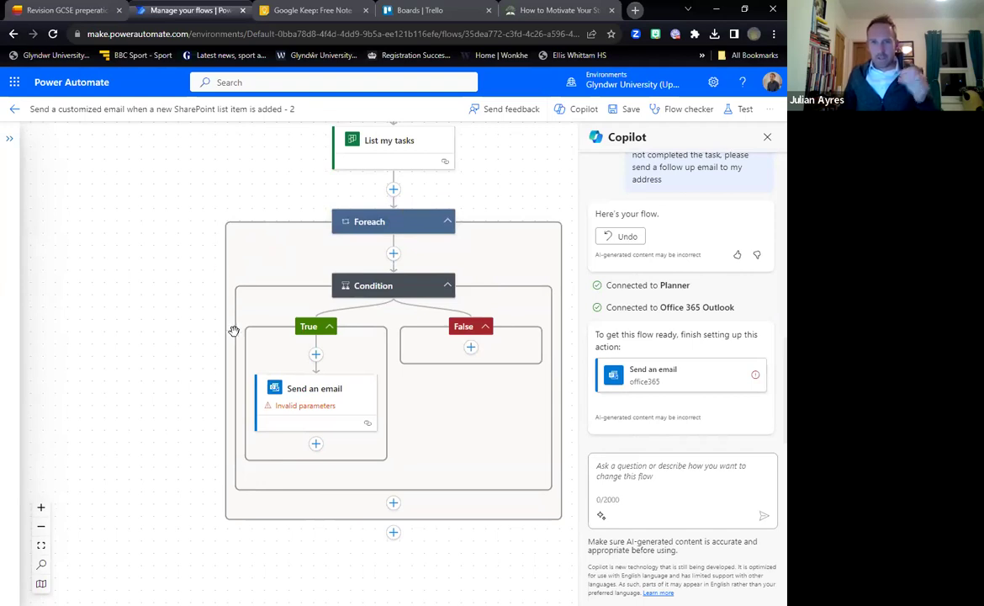
pyautogui.scroll(2, 393, 347)
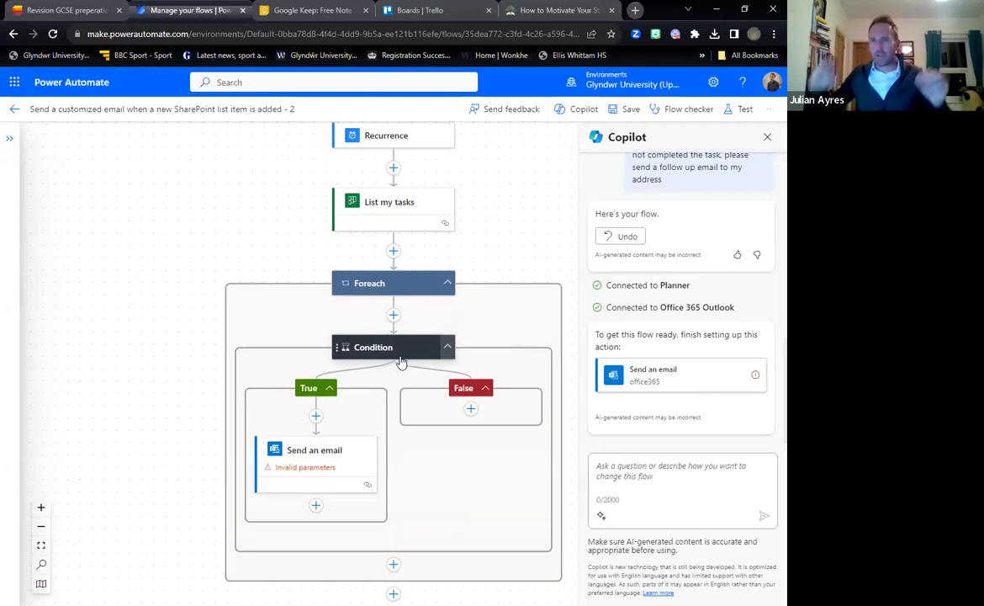
pyautogui.scroll(-2, 391, 354)
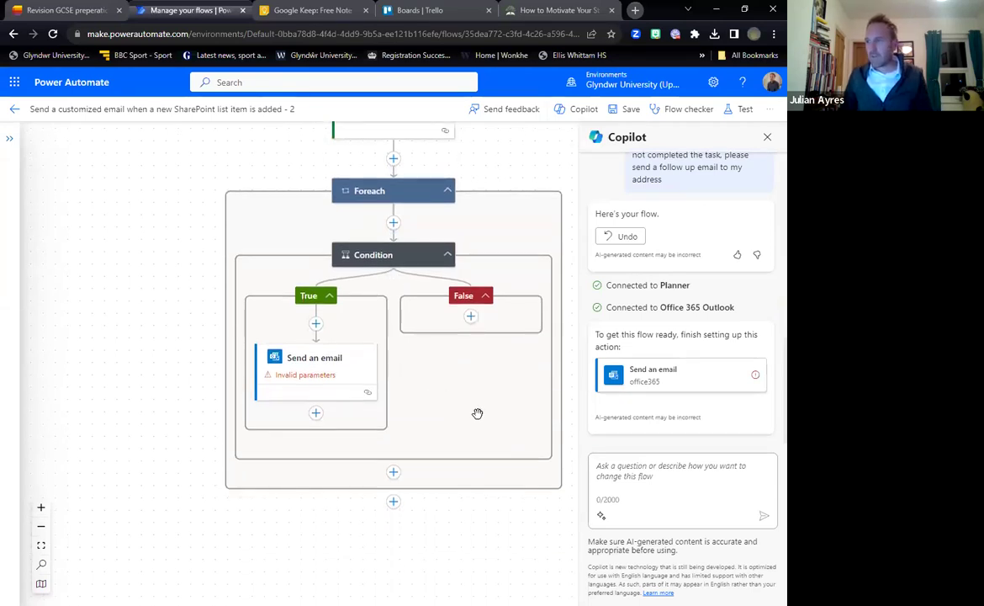
# Look over the flow that Copilot generated and try to save it
pyautogui.scroll(2, 438, 378)
pyautogui.scroll(1, 472, 414)
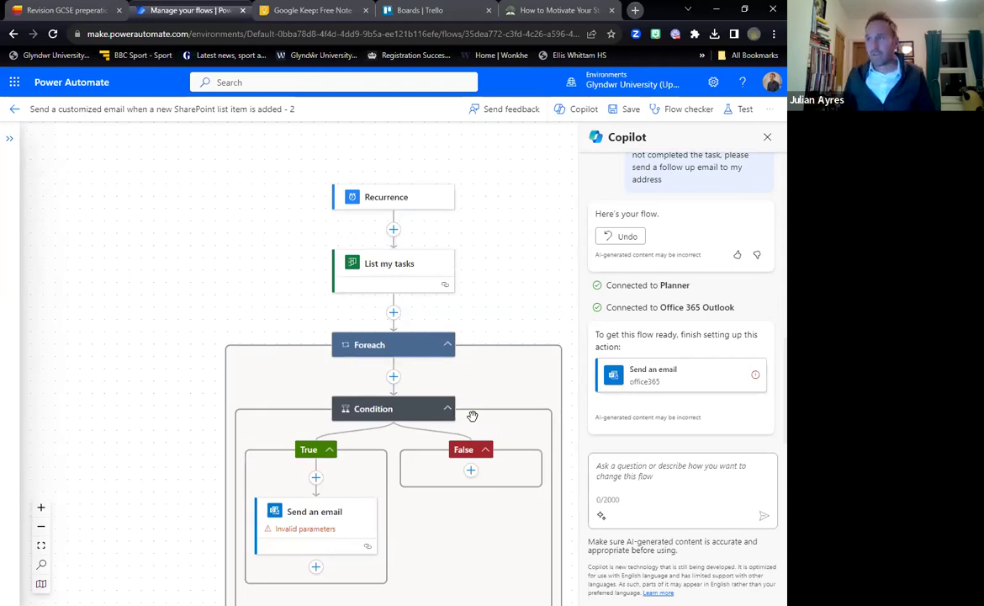
pyautogui.click(620, 119)
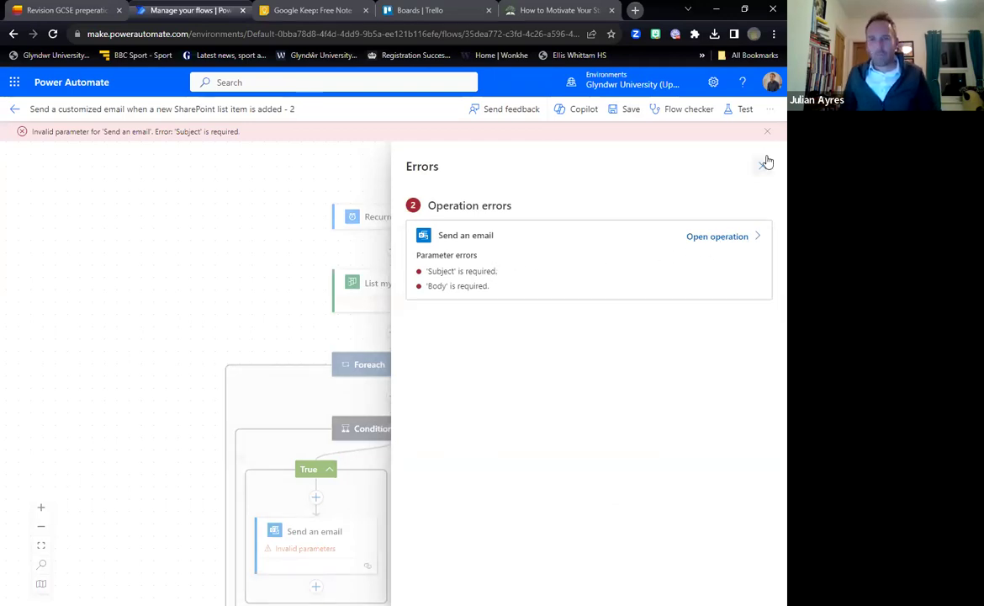
# Close the Power Automate flow, the list's Create a flow pane and the revision list itself, and switch to the Google Keep page
pyautogui.click(242, 11)
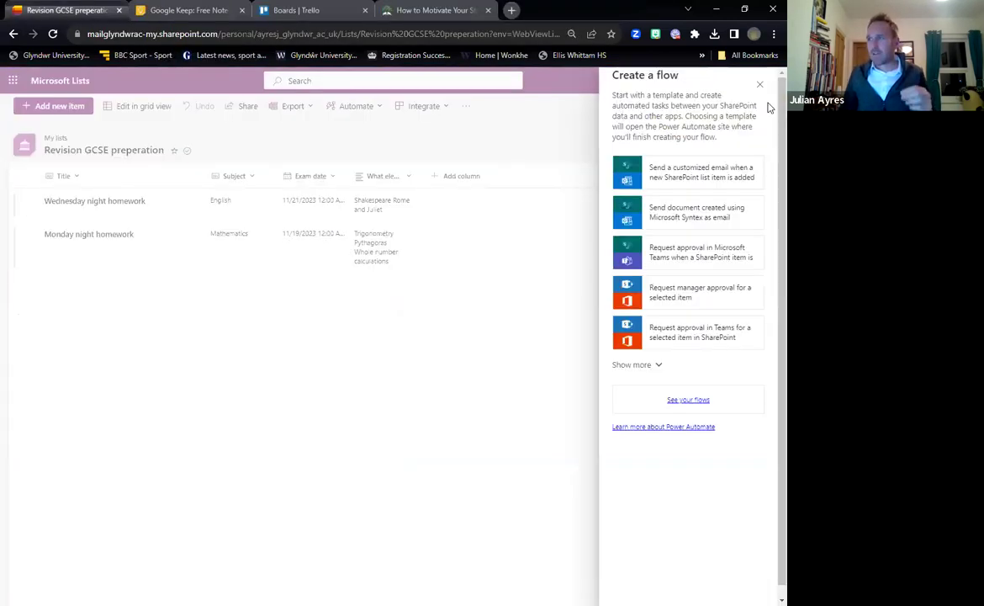
pyautogui.click(760, 84)
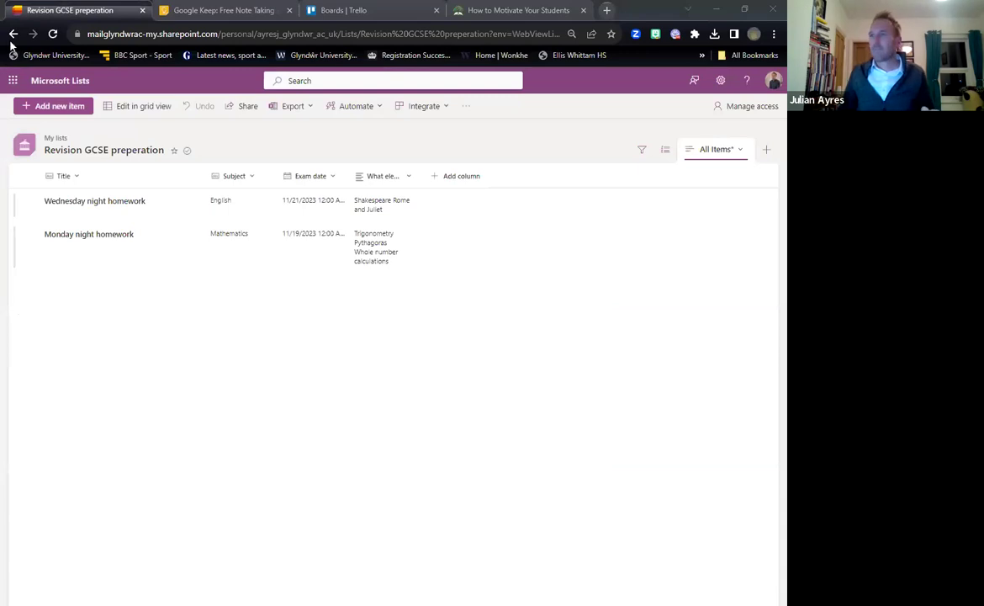
pyautogui.click(211, 10)
pyautogui.click(143, 10)
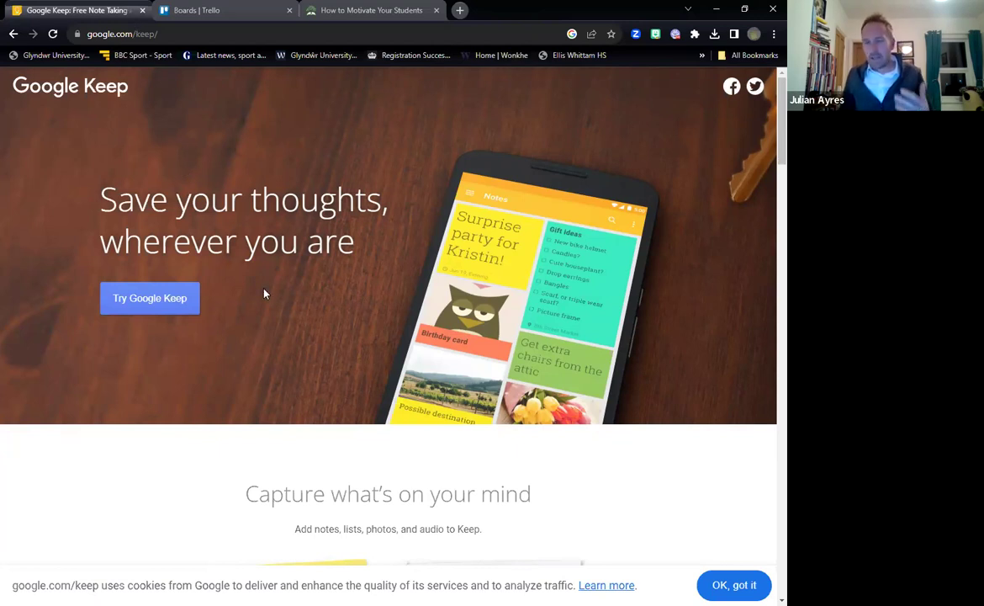
# Look over the Google Keep introduction page and launch the Keep web app from it
pyautogui.scroll(-1, 266, 292)
pyautogui.scroll(1, 265, 291)
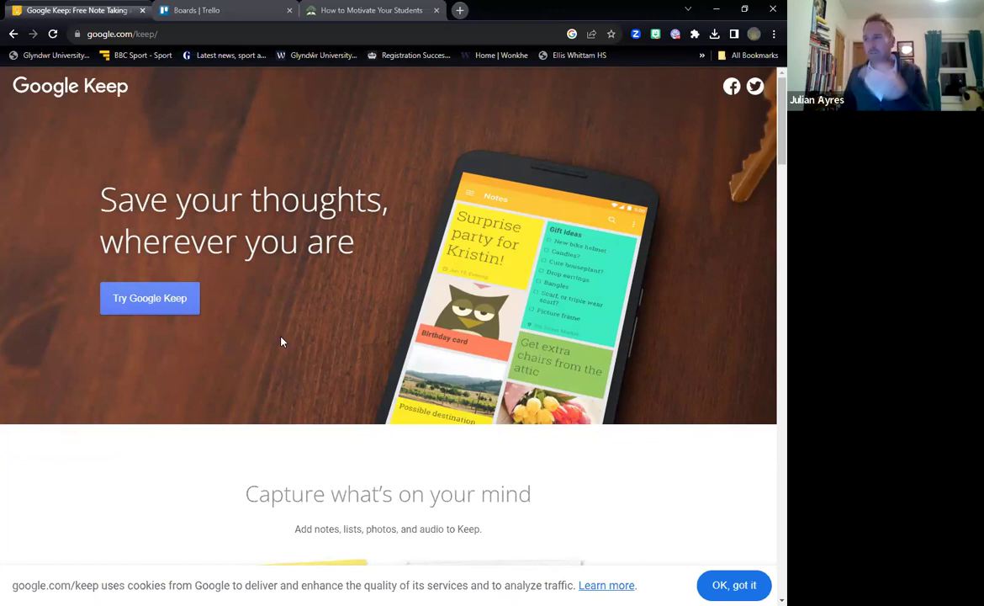
pyautogui.click(157, 311)
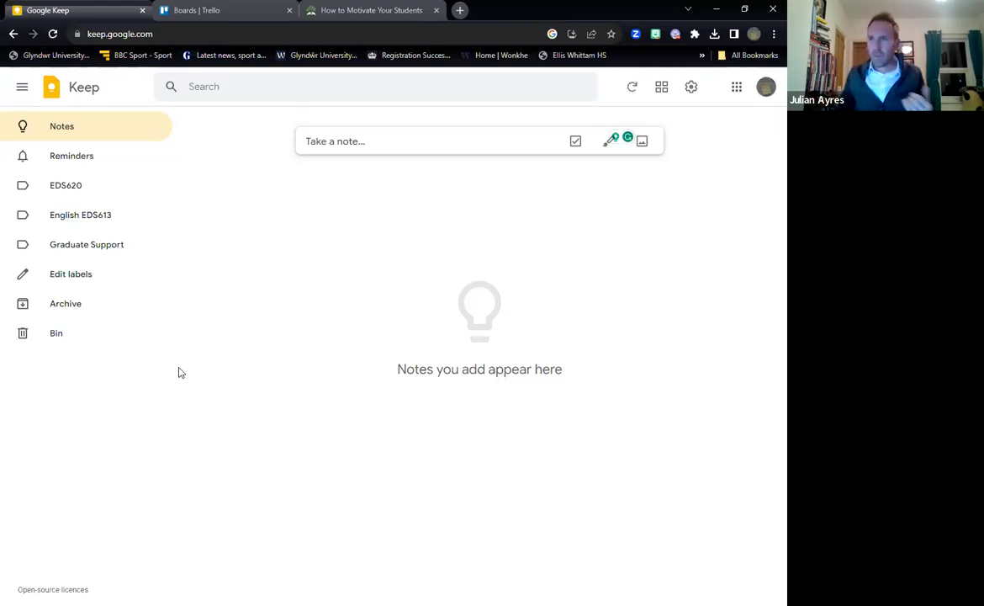
# Create a new label named "English Revision" in Keep
pyautogui.click(326, 142)
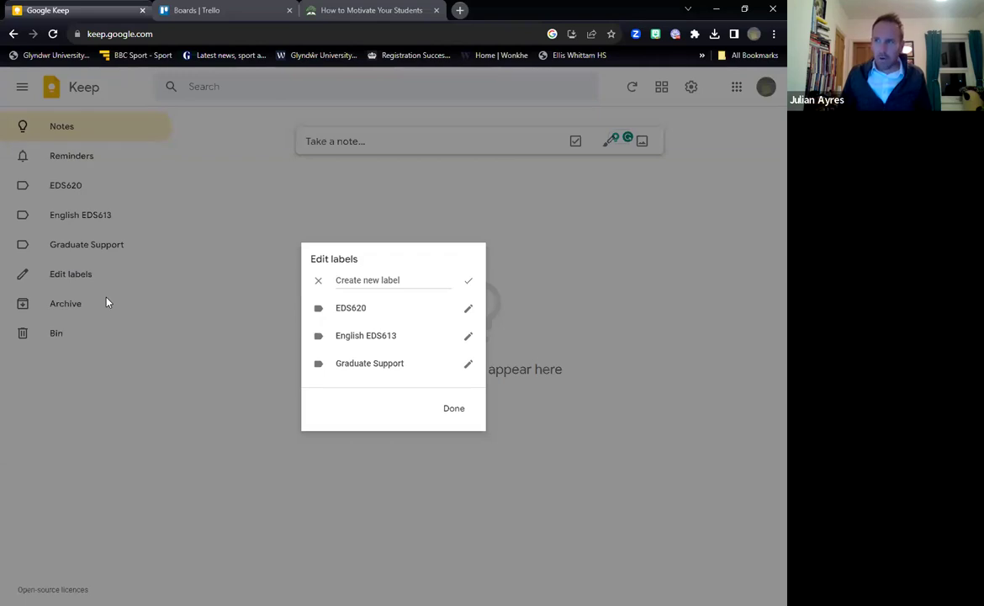
pyautogui.write('English Revision')
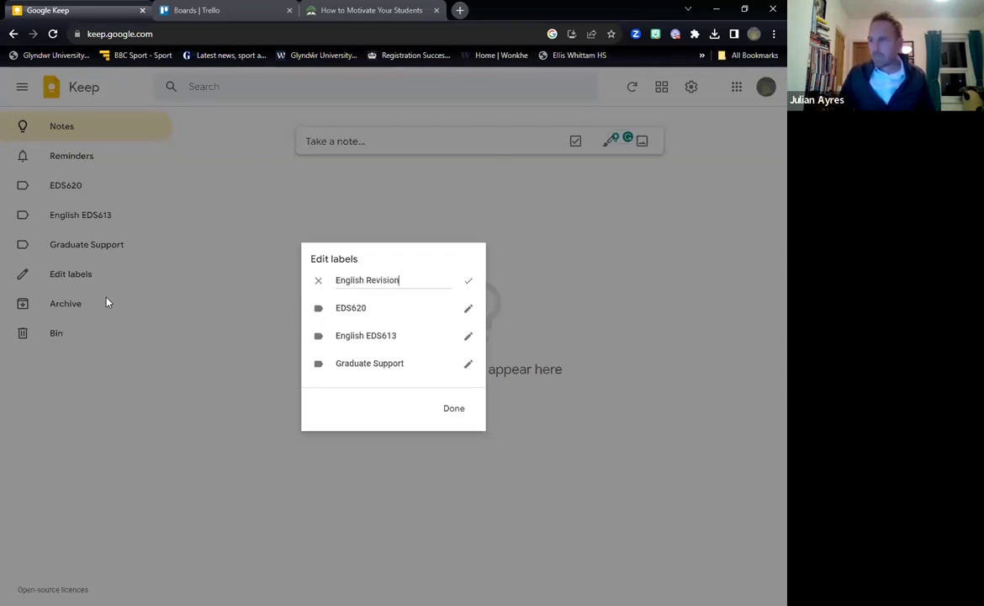
pyautogui.click(456, 416)
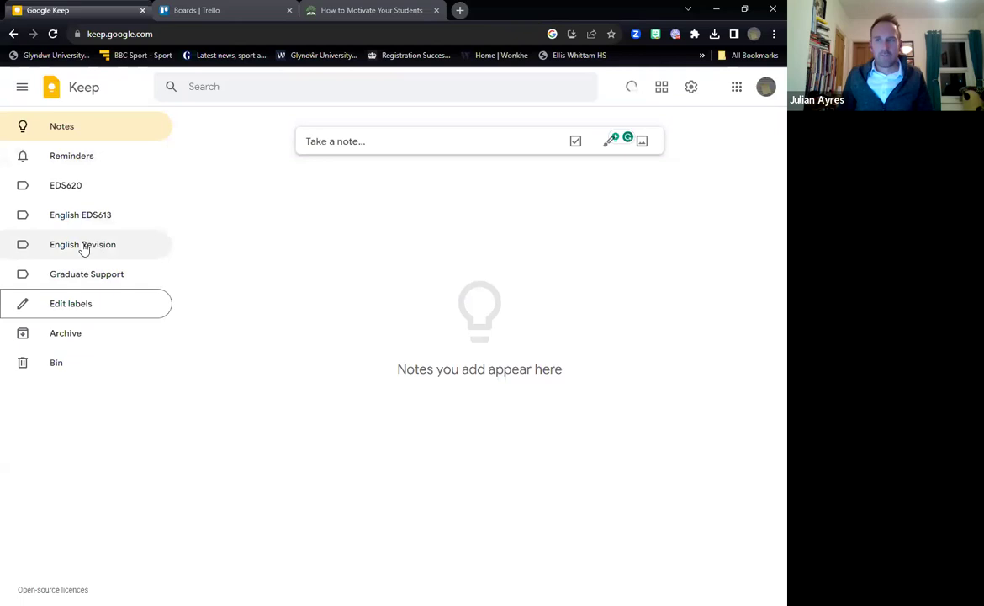
# Create a note titled "Read shakespeare section" with the text "Chapter 3 verse 2"
pyautogui.click(350, 141)
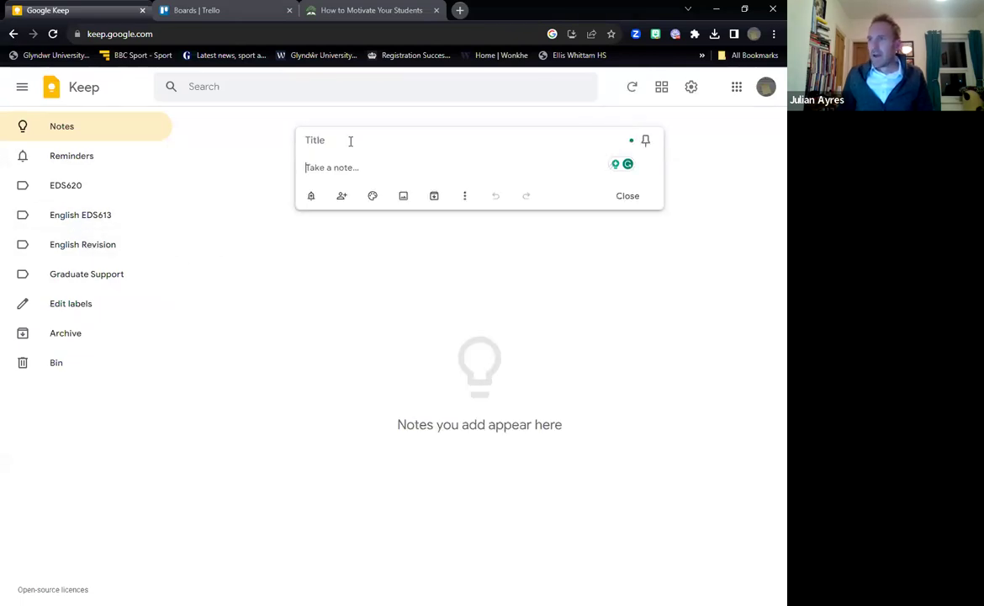
pyautogui.write('Read shakespeare section')
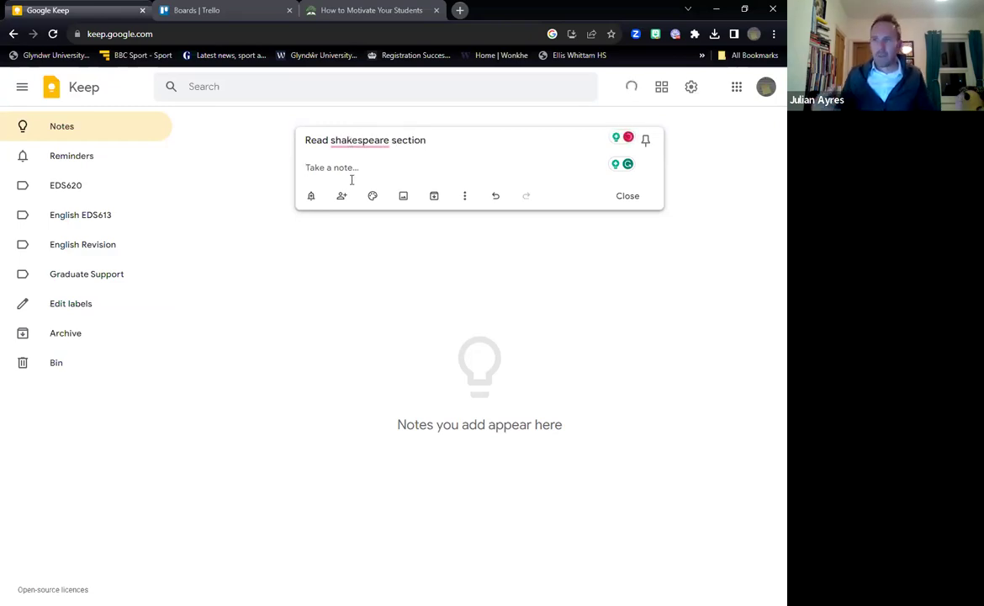
pyautogui.write('Chapter 3 verse 2')
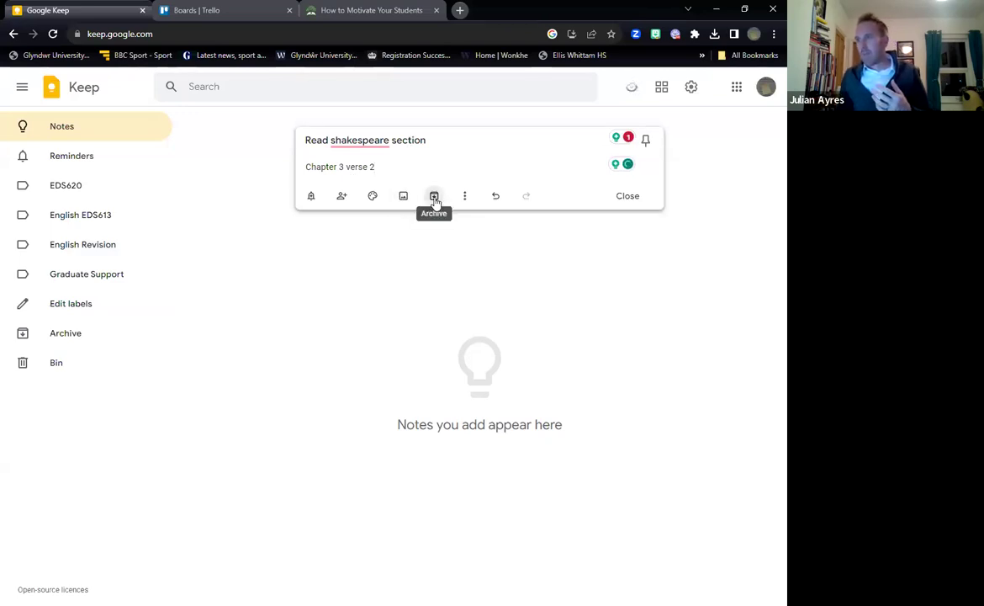
# Check the additional actions and the reminder choices available for the Shakespeare note and close the note
pyautogui.click(466, 197)
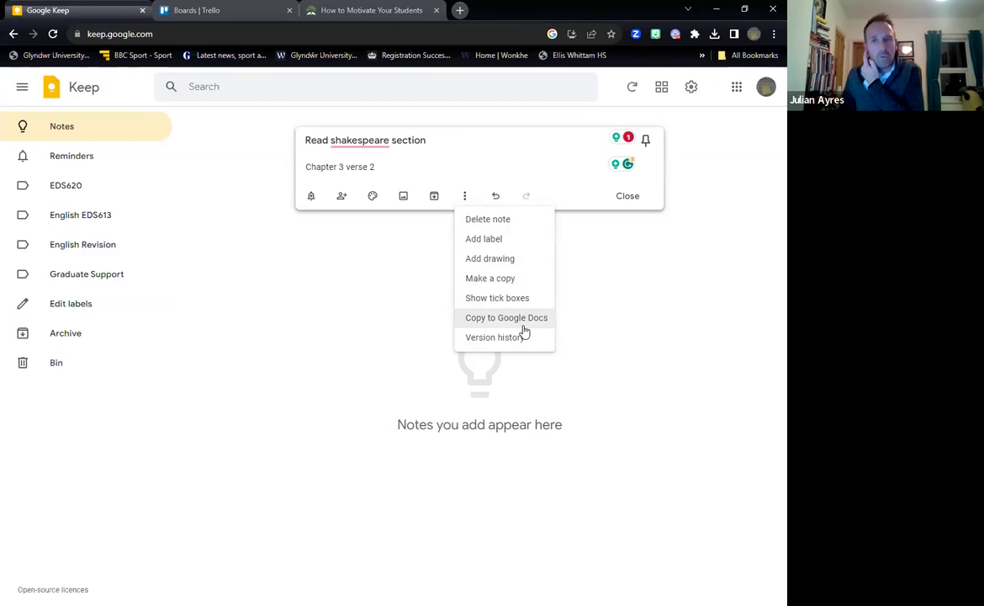
pyautogui.click(311, 197)
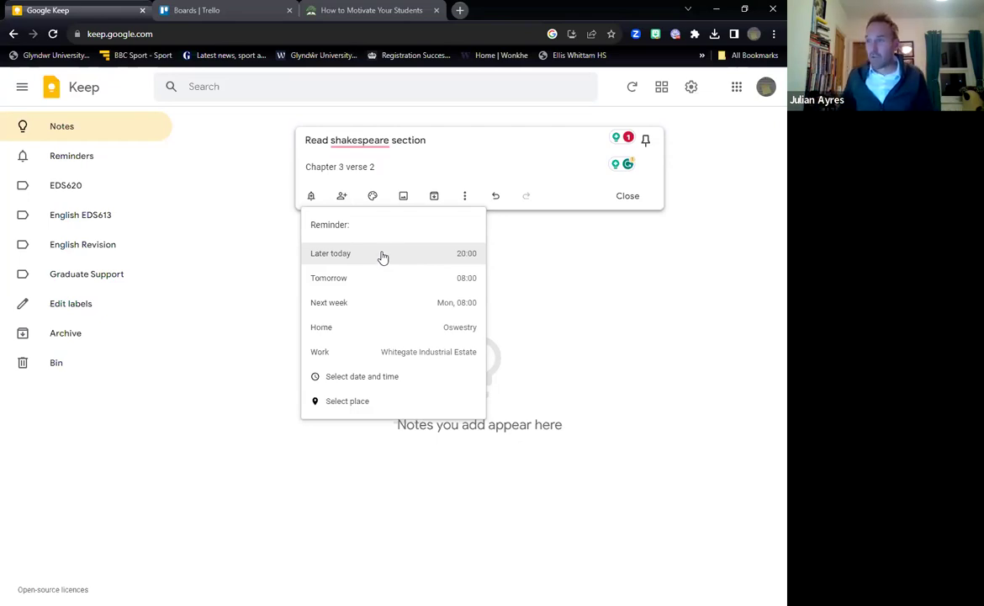
pyautogui.click(264, 253)
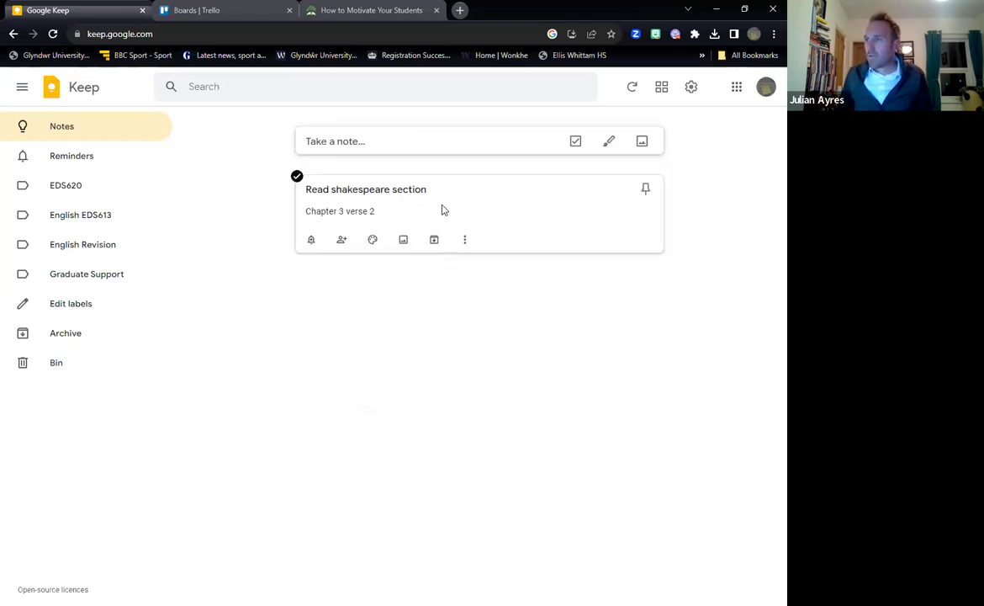
# Write a new note with a title naming the person whose birthday it is and the text "Send a card"
pyautogui.click(356, 141)
pyautogui.click(333, 144)
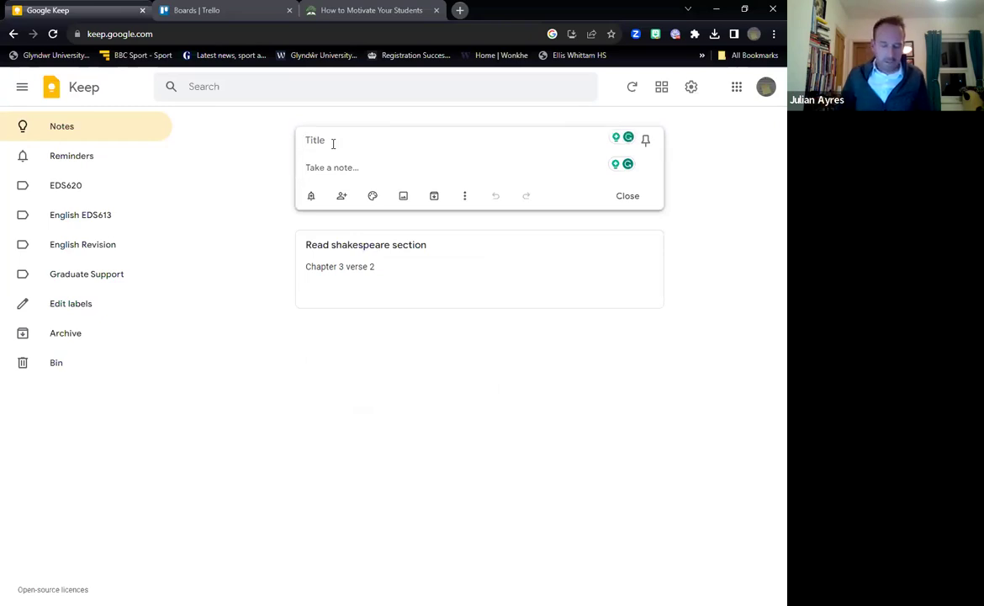
pyautogui.write("Jim's")
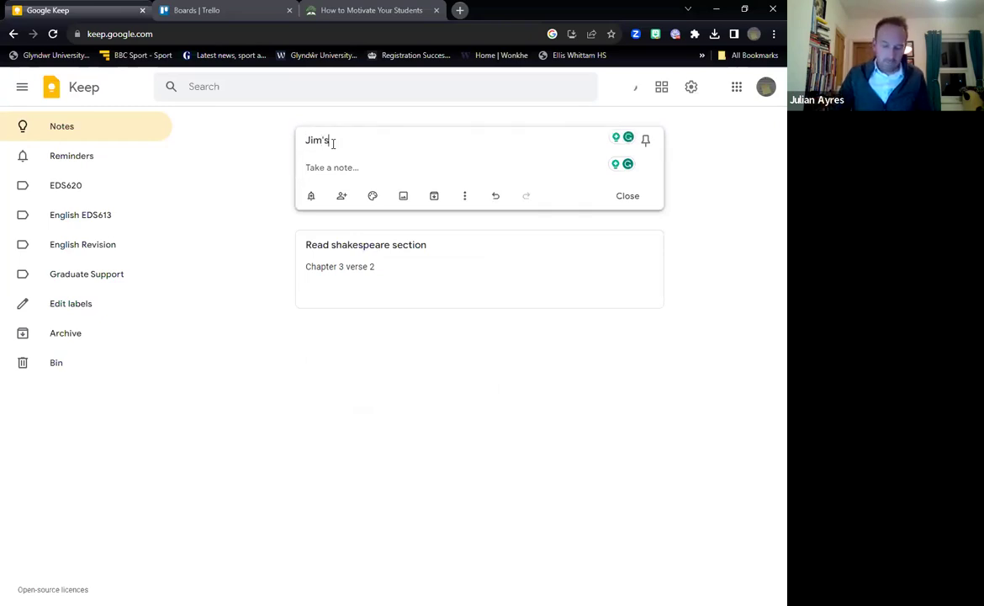
pyautogui.write(' pirthday')
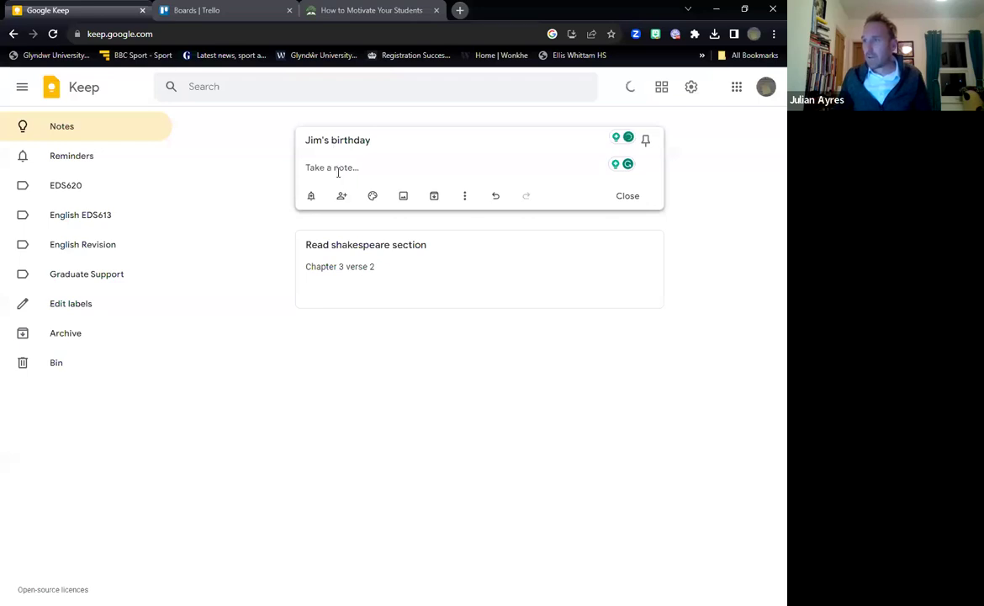
pyautogui.write('Send a card')
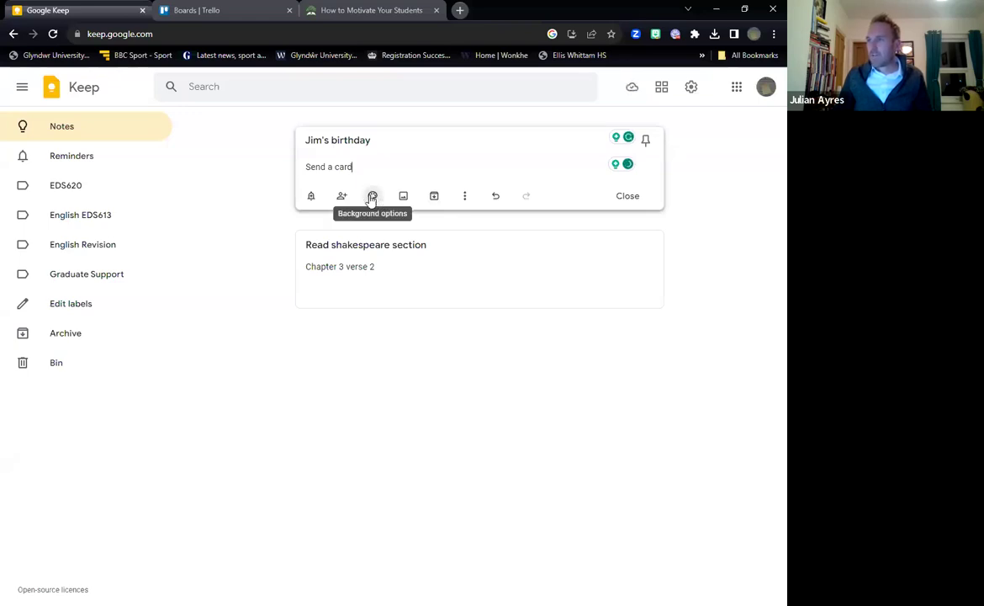
# Give the birthday note the red illustrated background and a reminder for later today at 20:00, and close it
pyautogui.click(372, 196)
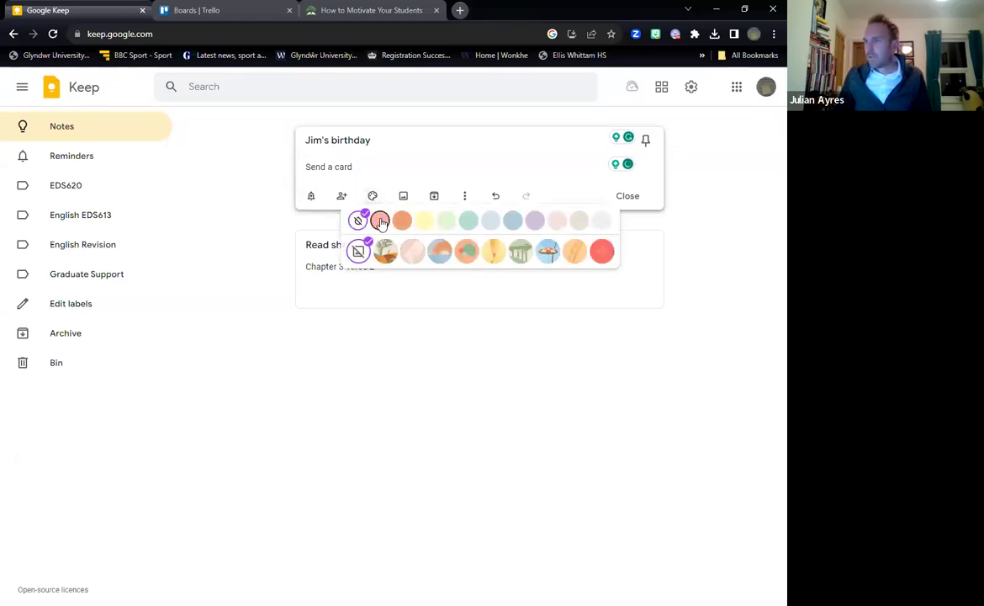
pyautogui.click(602, 255)
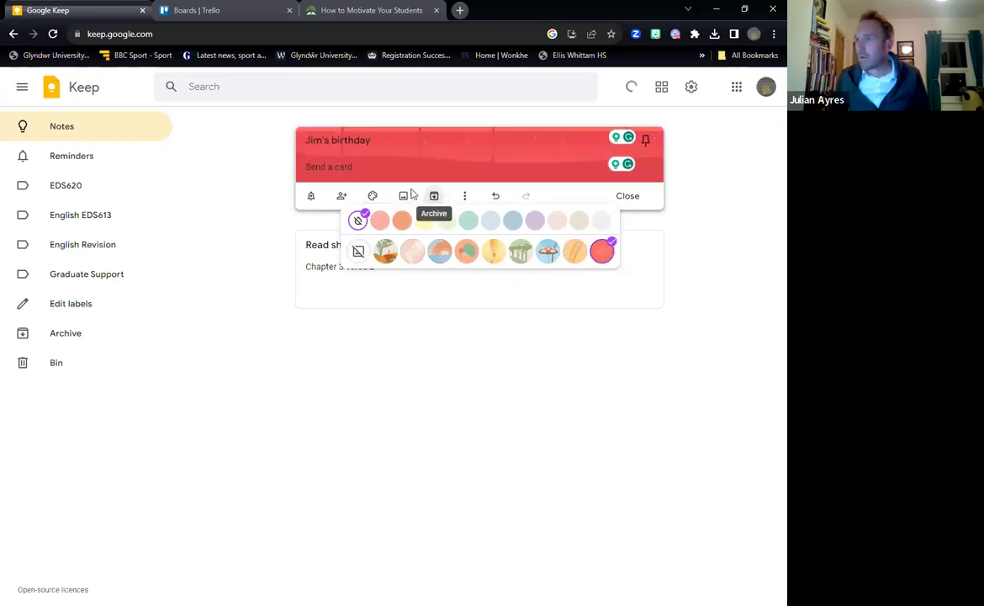
pyautogui.click(463, 197)
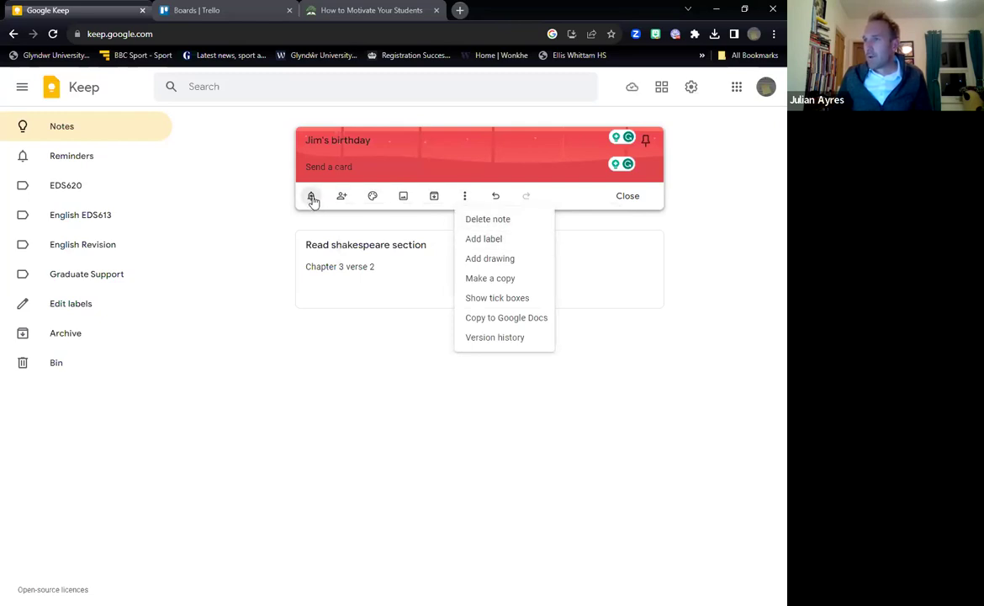
pyautogui.click(311, 198)
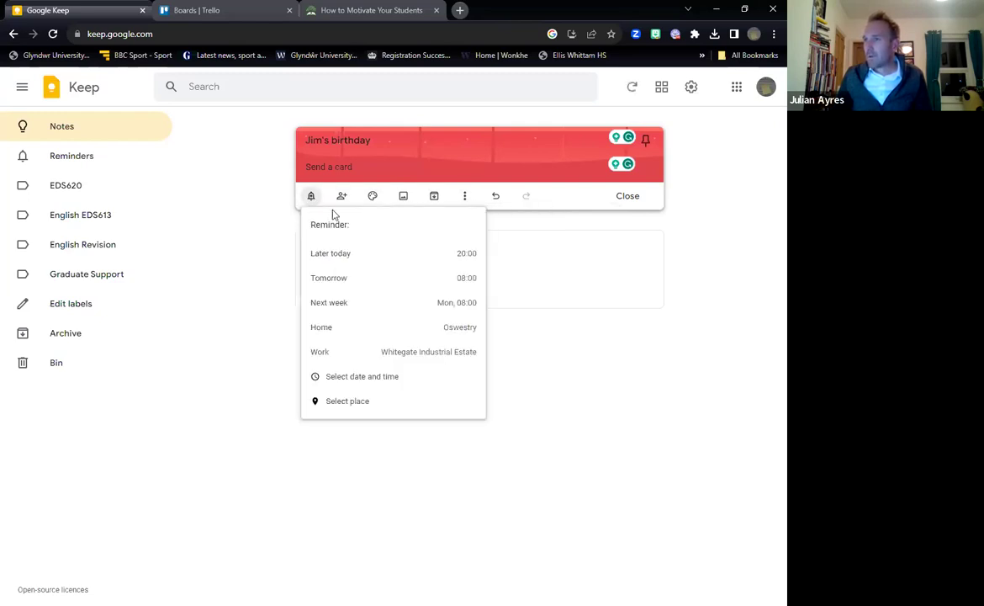
pyautogui.click(465, 254)
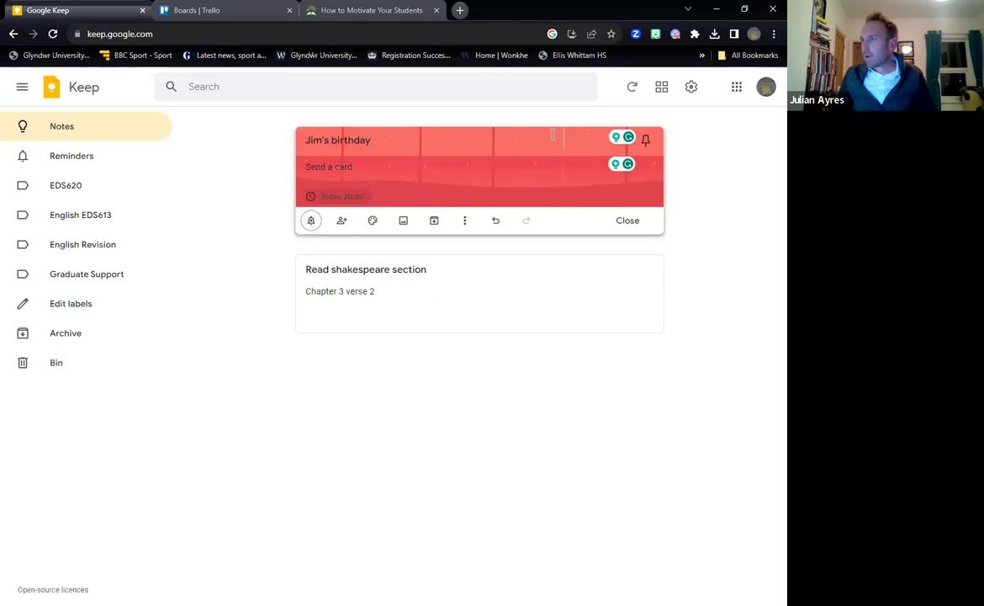
pyautogui.click(412, 390)
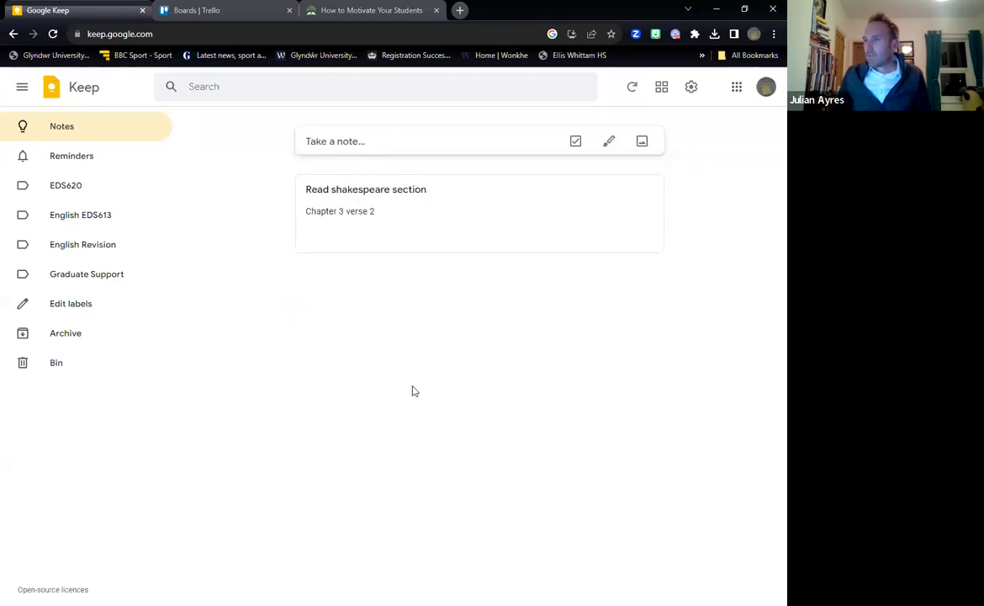
# Create a note titled "Maths homework due" with the text "Complete page three by monday" and a reminder for later today at 20:00
pyautogui.click(386, 141)
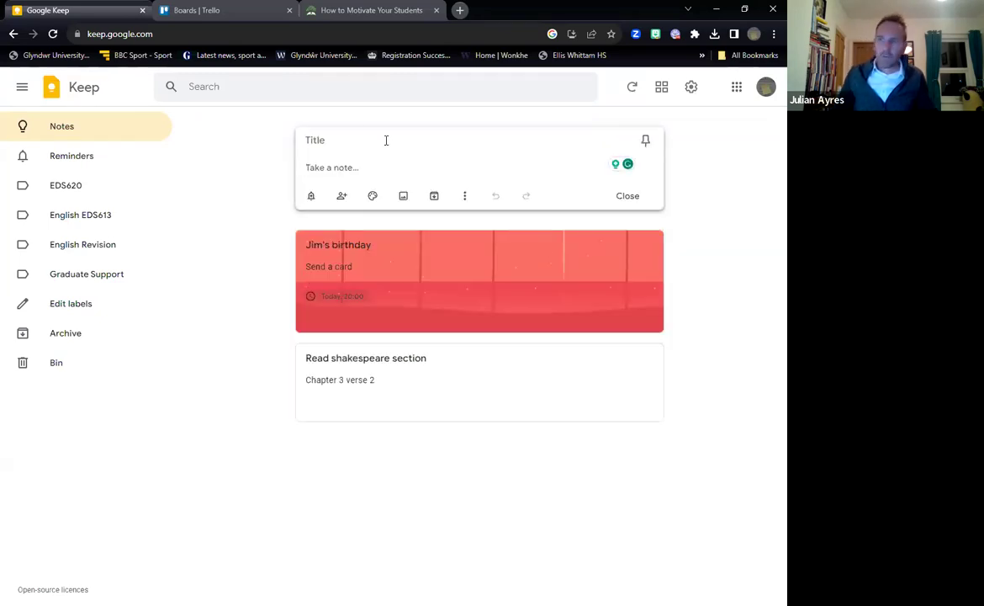
pyautogui.write('Maths homework due ')
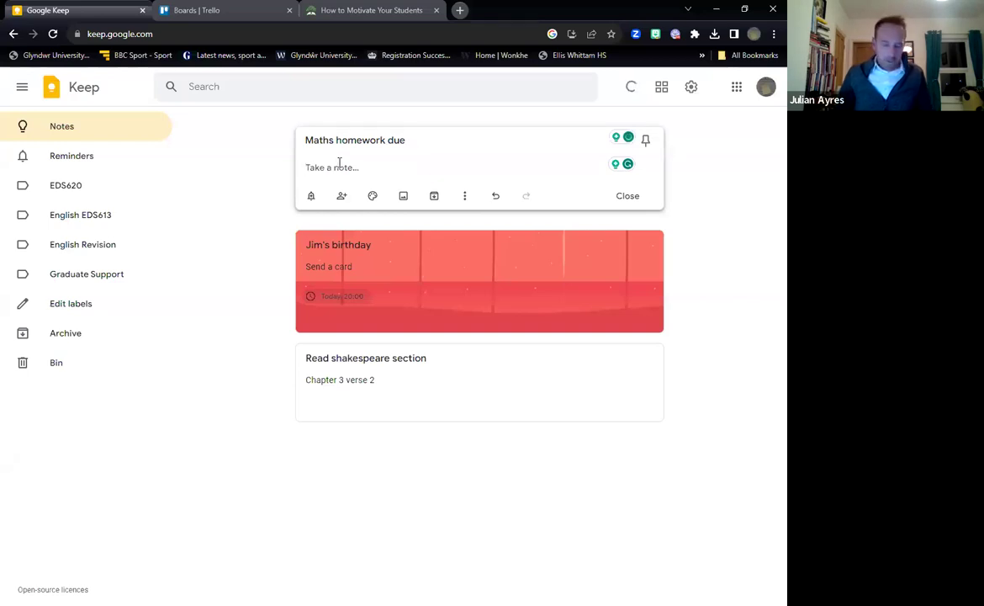
pyautogui.write('Complete page three by monday')
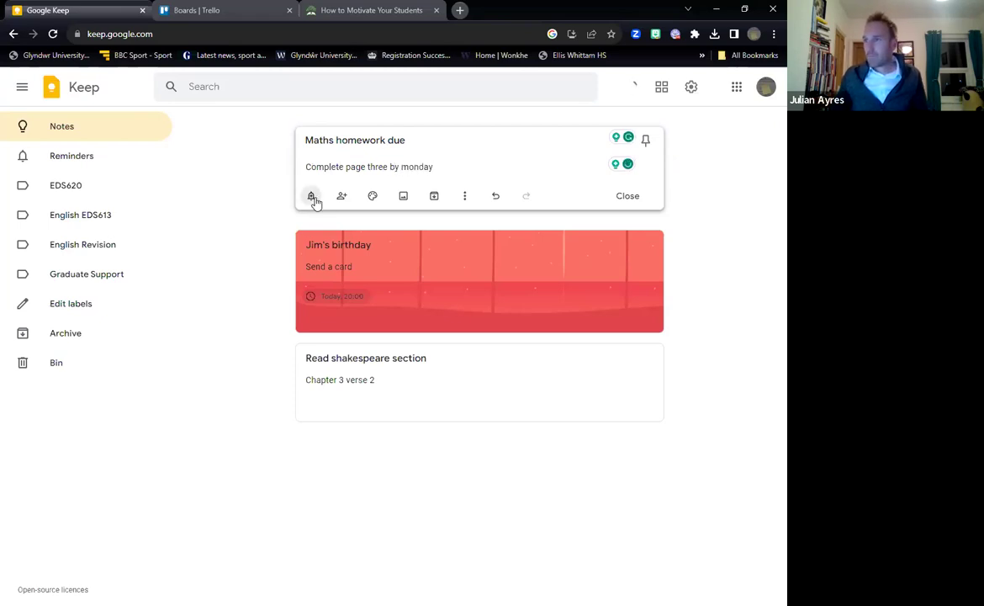
pyautogui.click(311, 196)
pyautogui.click(392, 256)
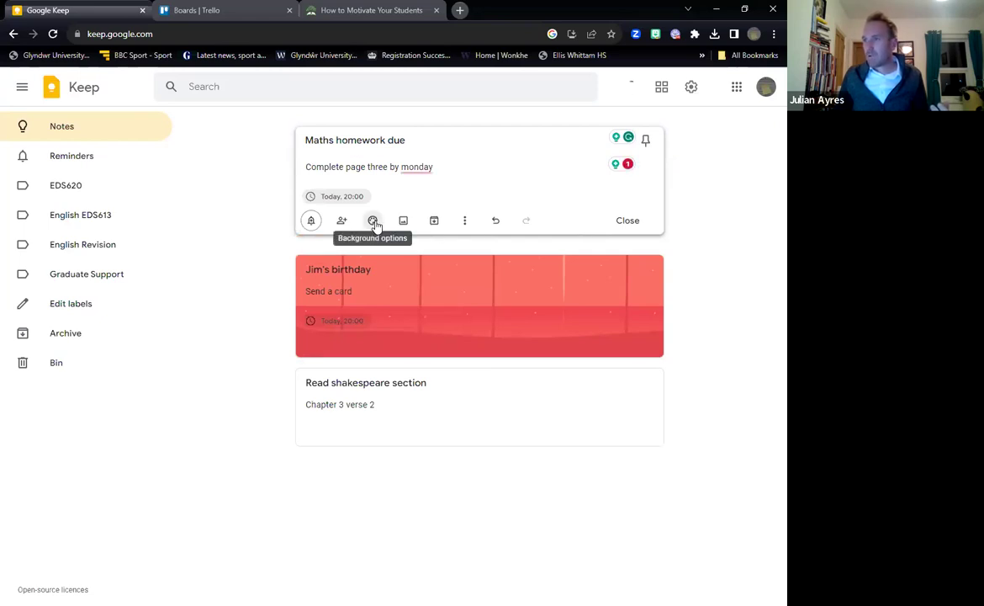
pyautogui.click(690, 222)
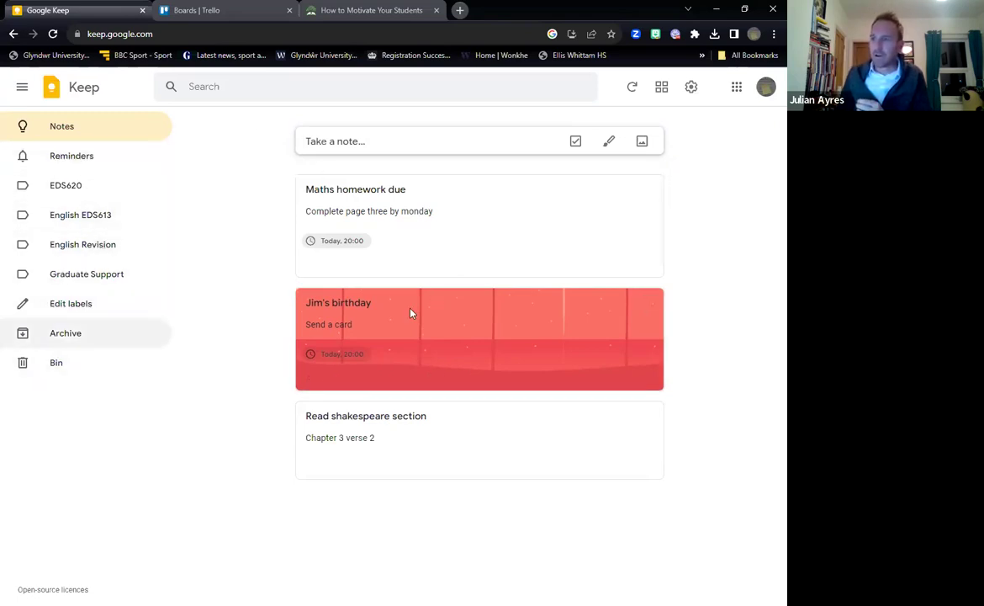
# Create a new label named "Personal reminders" in Keep
pyautogui.click(77, 305)
pyautogui.write('Pe')
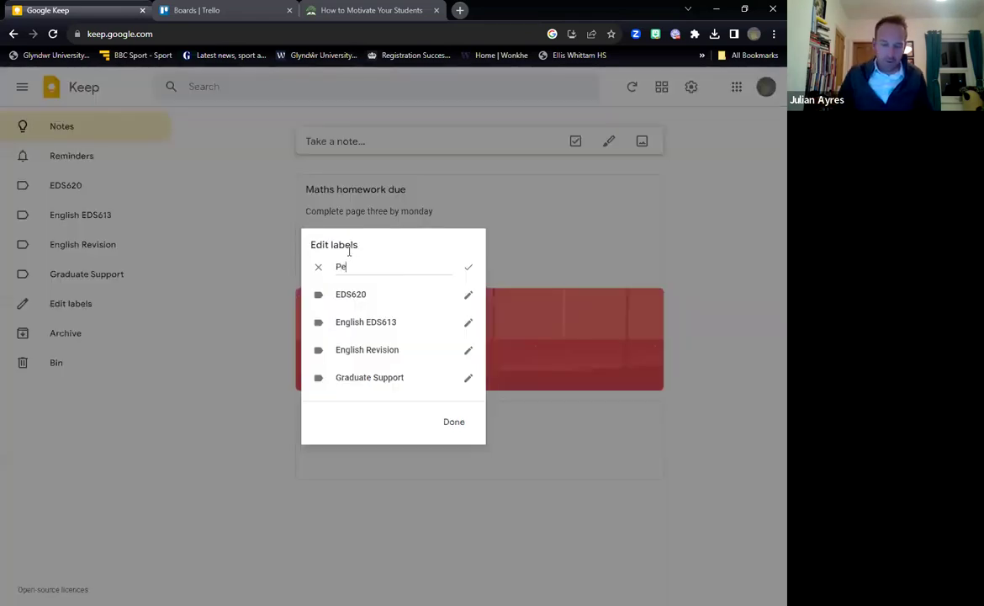
pyautogui.write('rsonal reminder')
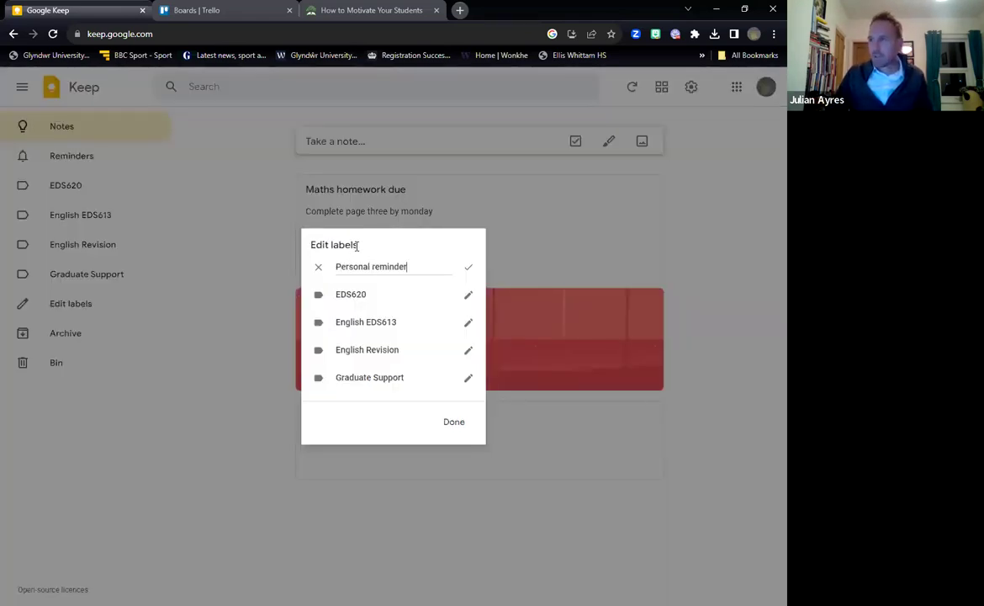
pyautogui.write('s')
pyautogui.press('Return')
pyautogui.click(453, 440)
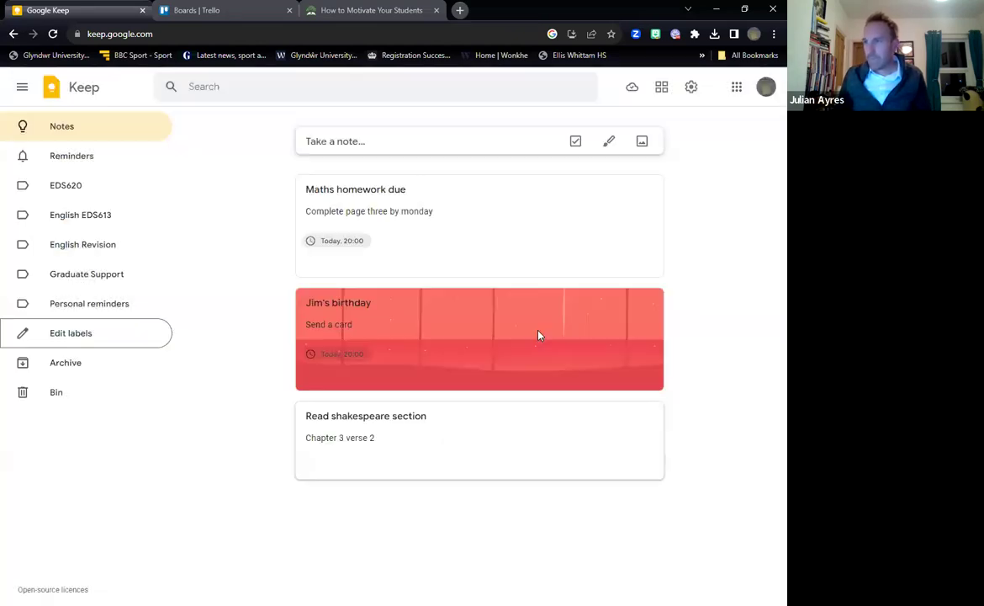
pyautogui.moveTo(536, 292)
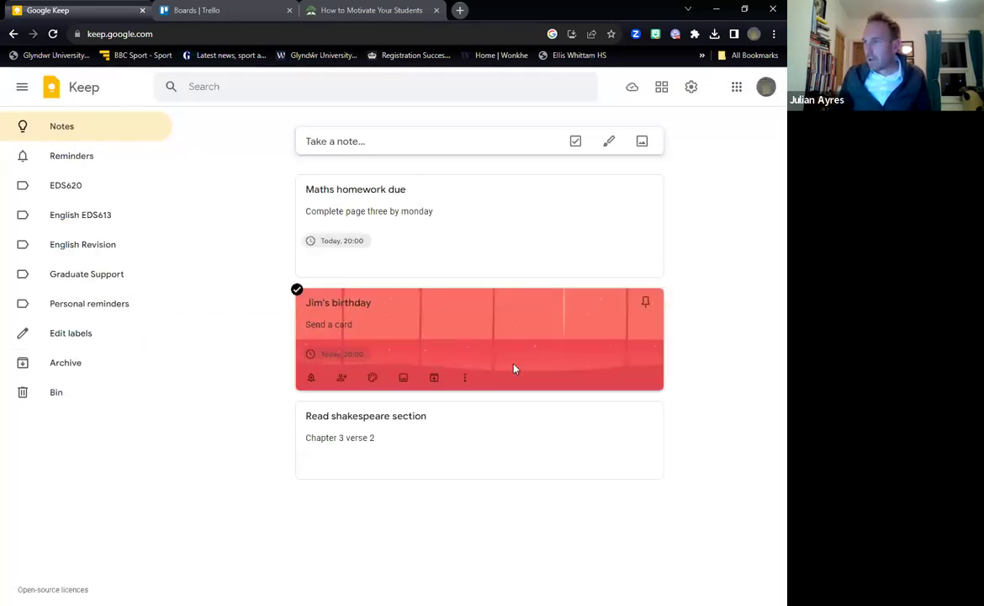
# Assign the "Personal reminders" label to the red birthday note
pyautogui.click(468, 378)
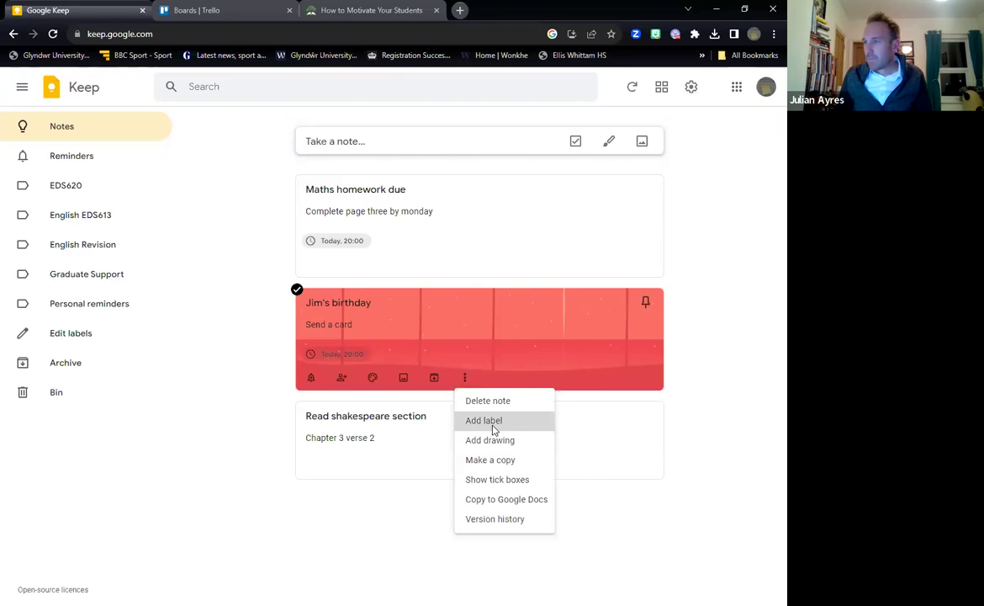
pyautogui.click(493, 421)
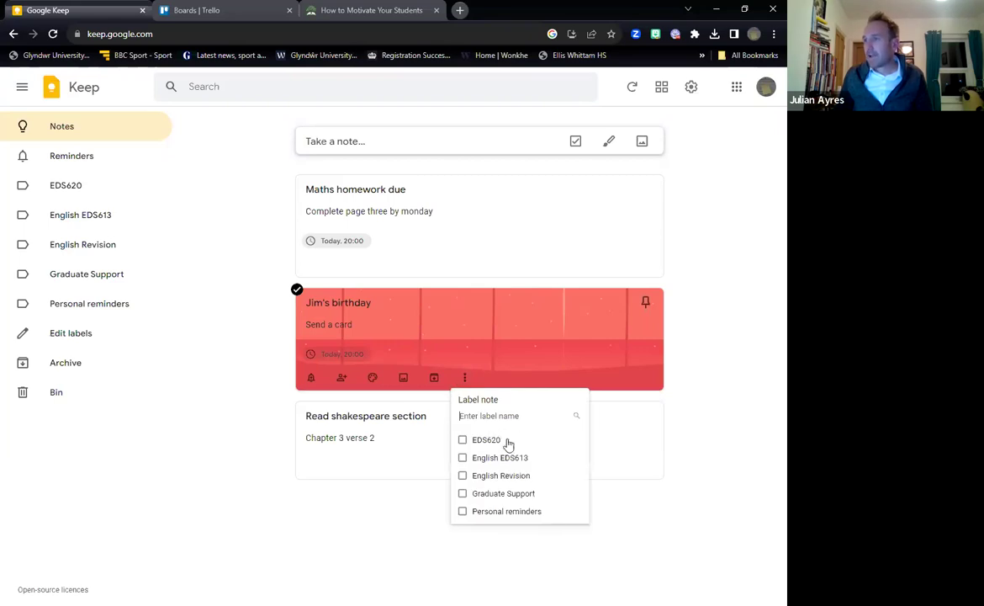
pyautogui.click(462, 511)
pyautogui.click(471, 539)
# Assign the "English Revision" label to the "Read shakespeare section" note
pyautogui.moveTo(433, 467)
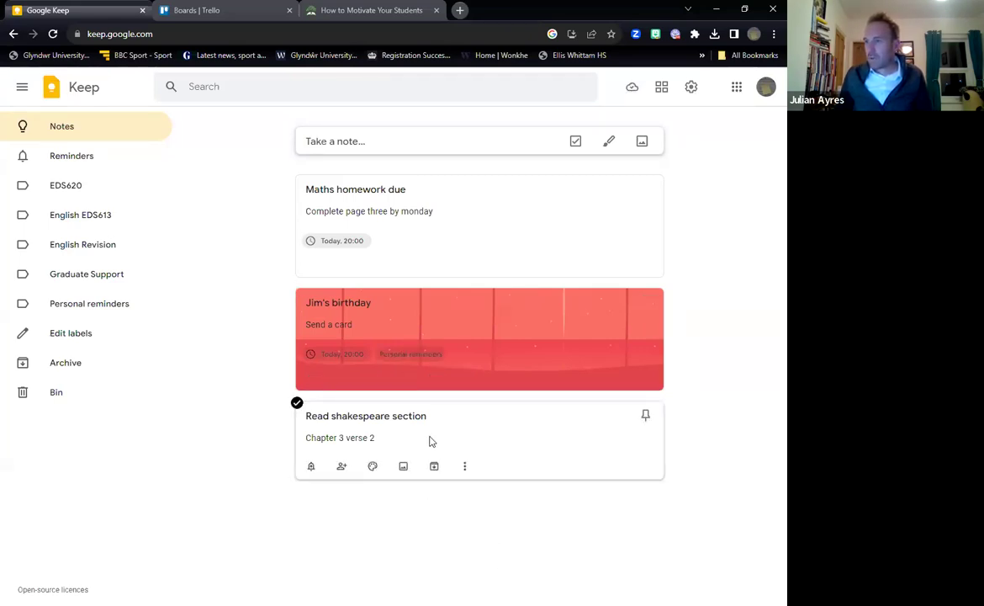
pyautogui.click(464, 470)
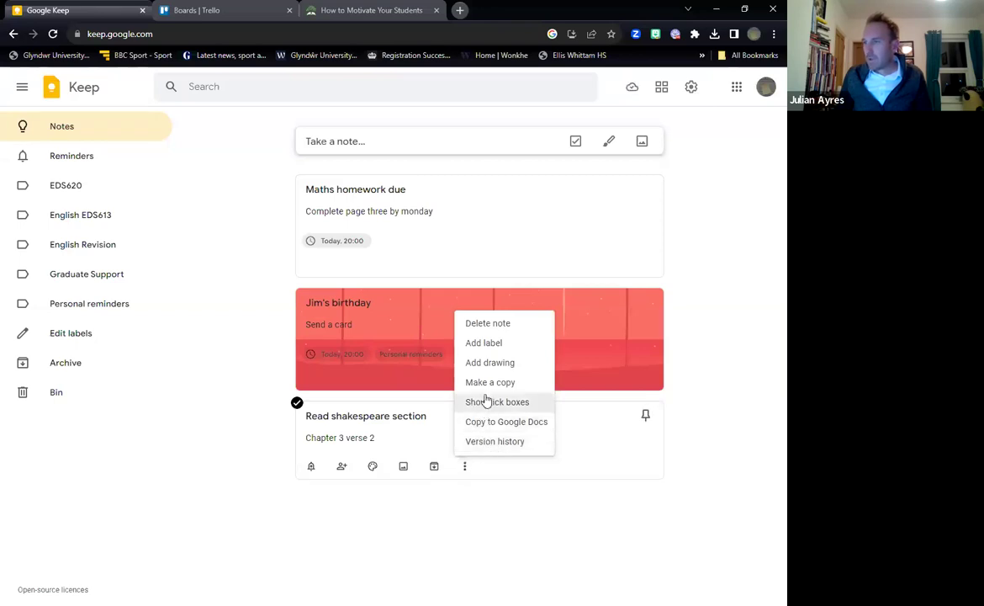
pyautogui.click(492, 345)
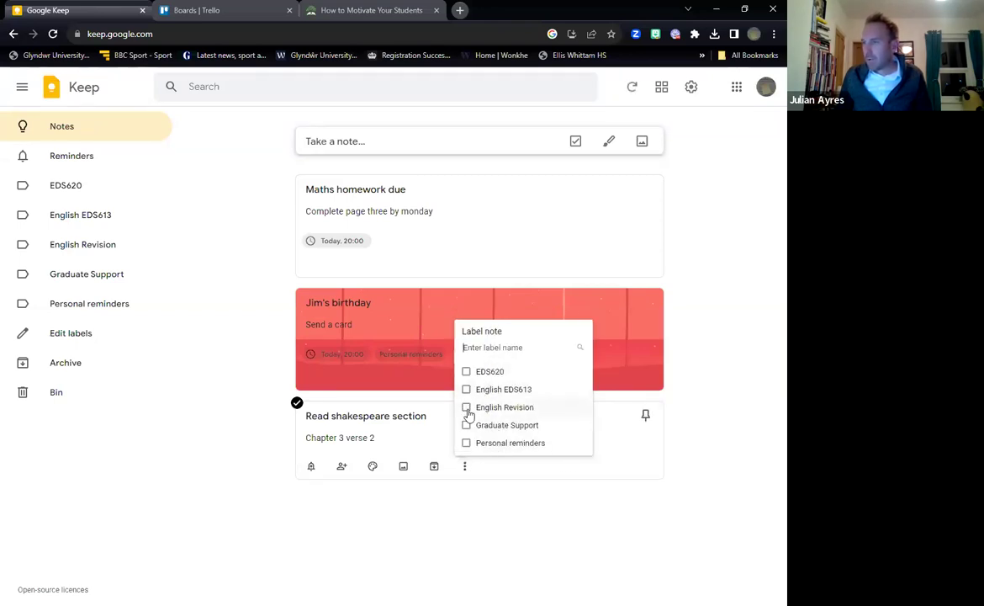
pyautogui.click(466, 408)
pyautogui.click(489, 555)
# Assign the "Graduate Support" label to the "Maths homework due" note and close the note
pyautogui.click(476, 252)
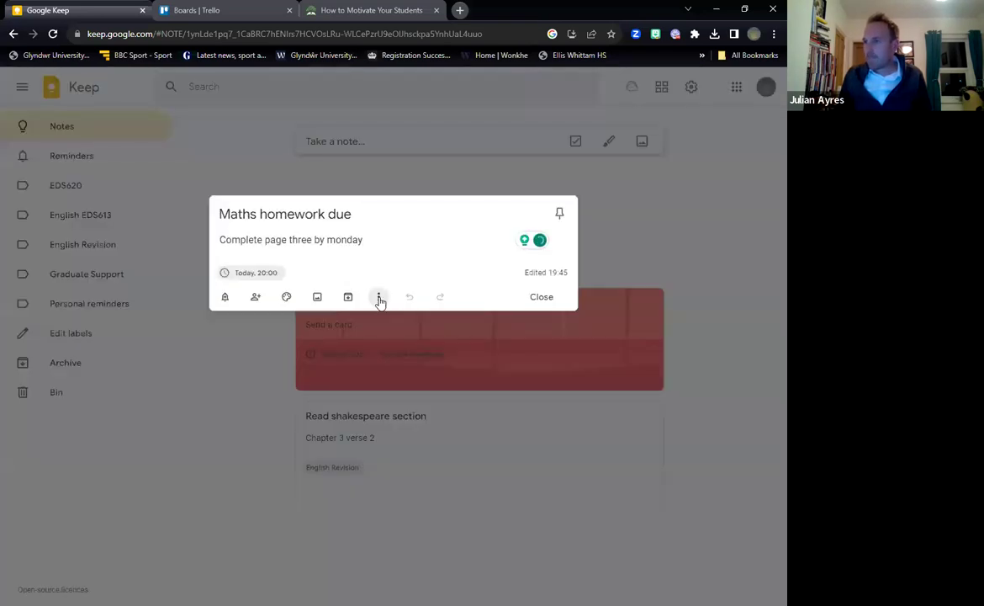
pyautogui.click(379, 298)
pyautogui.click(400, 340)
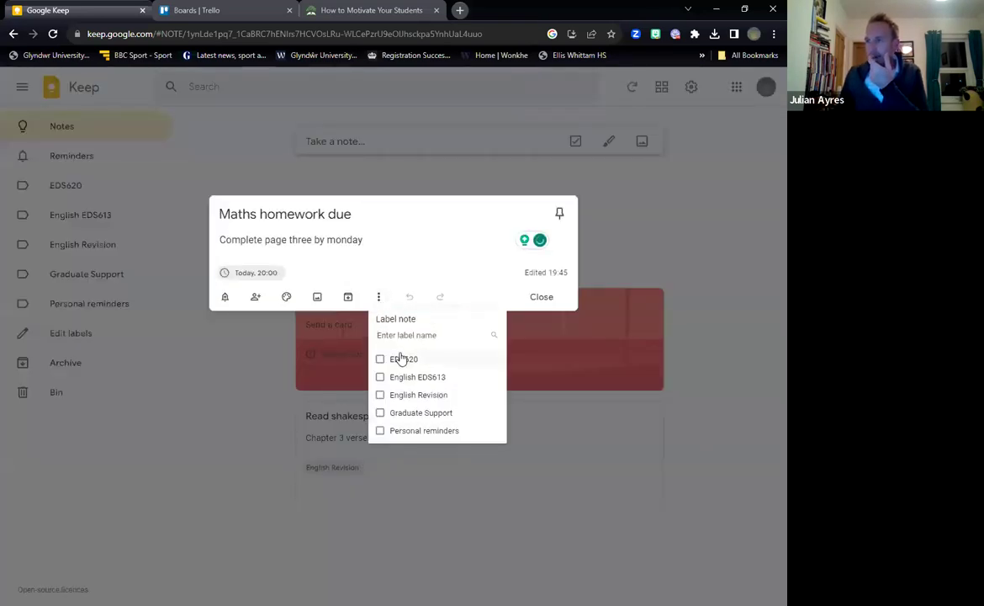
pyautogui.click(380, 412)
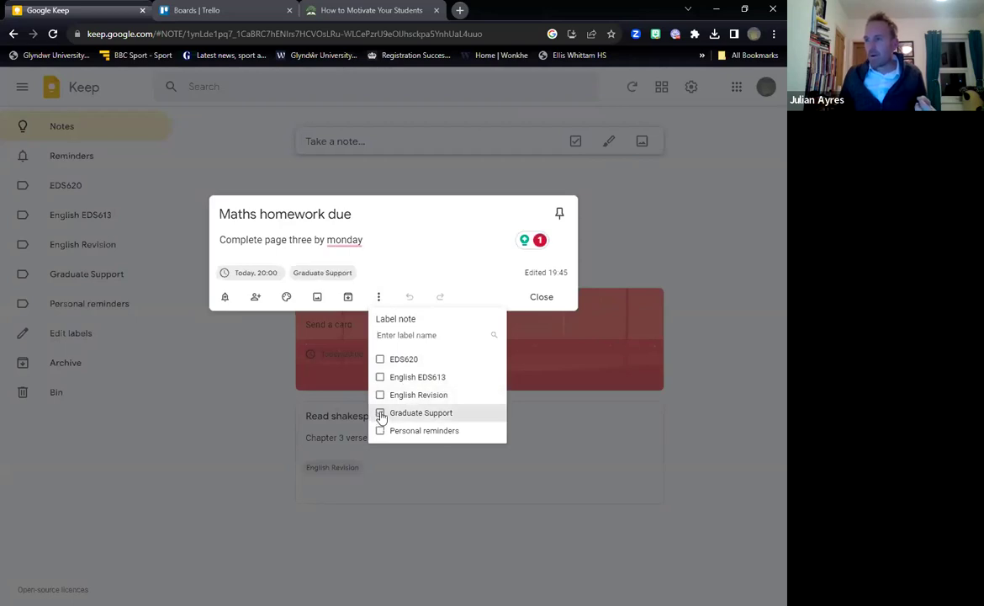
pyautogui.click(212, 439)
pyautogui.click(212, 439)
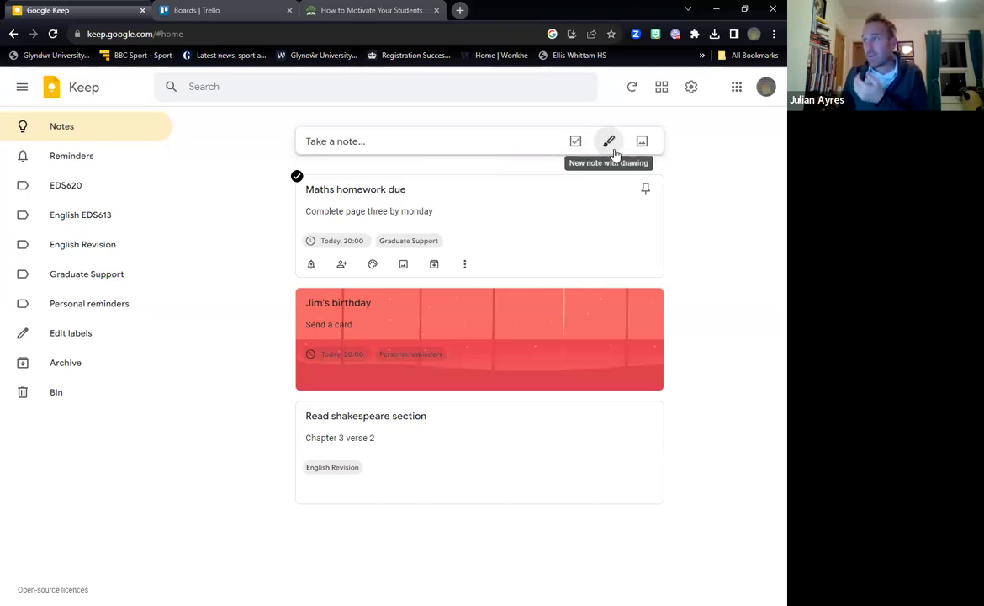
# Create a checklist note titled "Group project" with the items "Find the website" and "Desing the colour scheme"
pyautogui.click(575, 141)
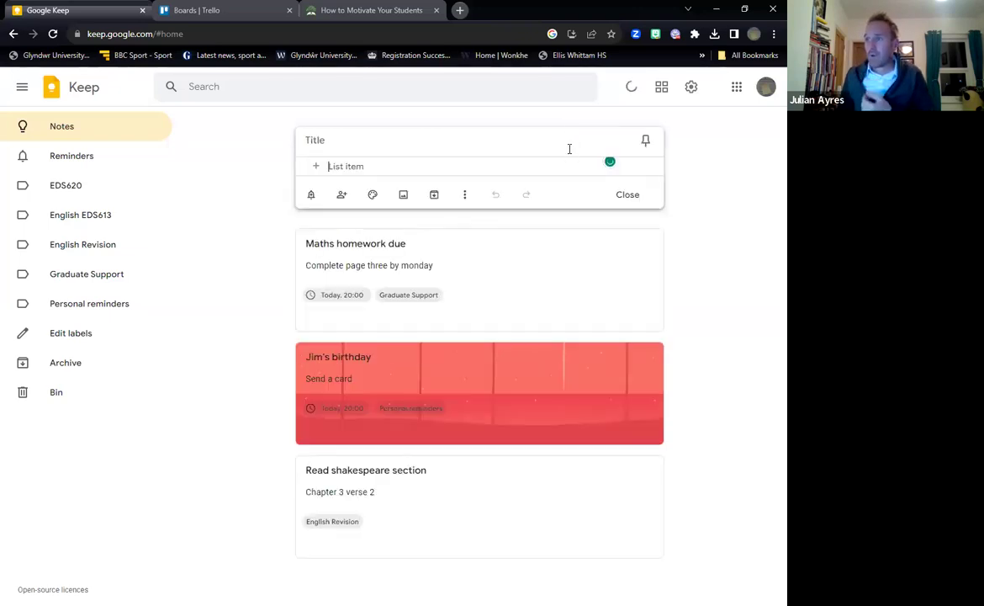
pyautogui.click(393, 146)
pyautogui.write('Group project')
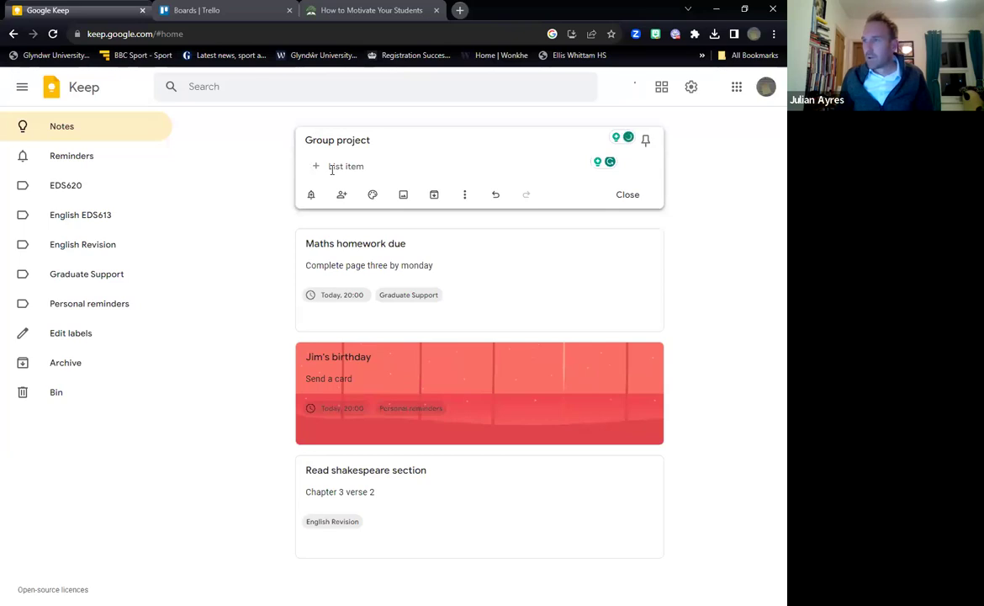
pyautogui.click(328, 167)
pyautogui.write('Tind the website')
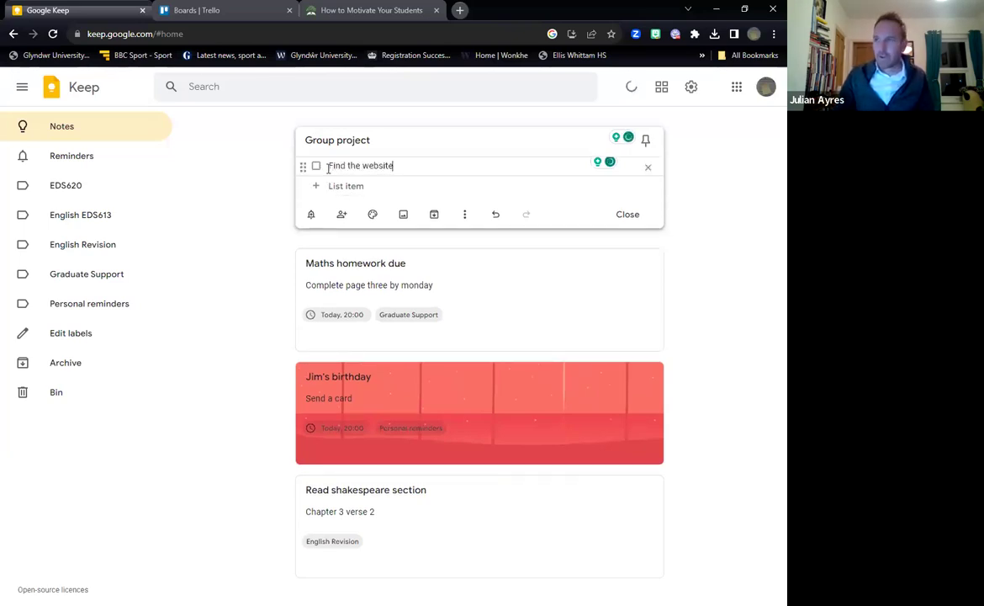
pyautogui.press('Return')
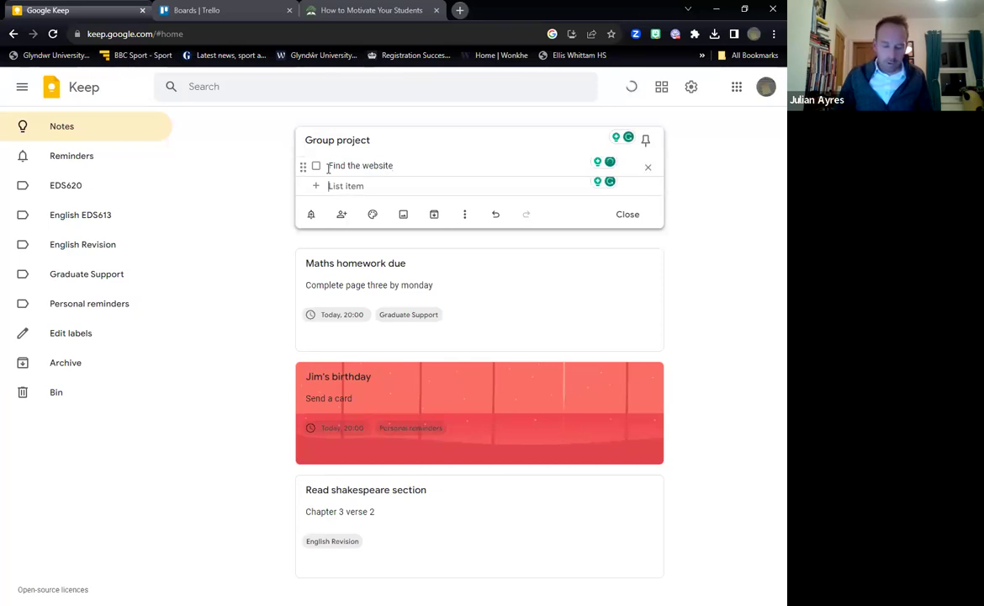
pyautogui.write('Desing the ')
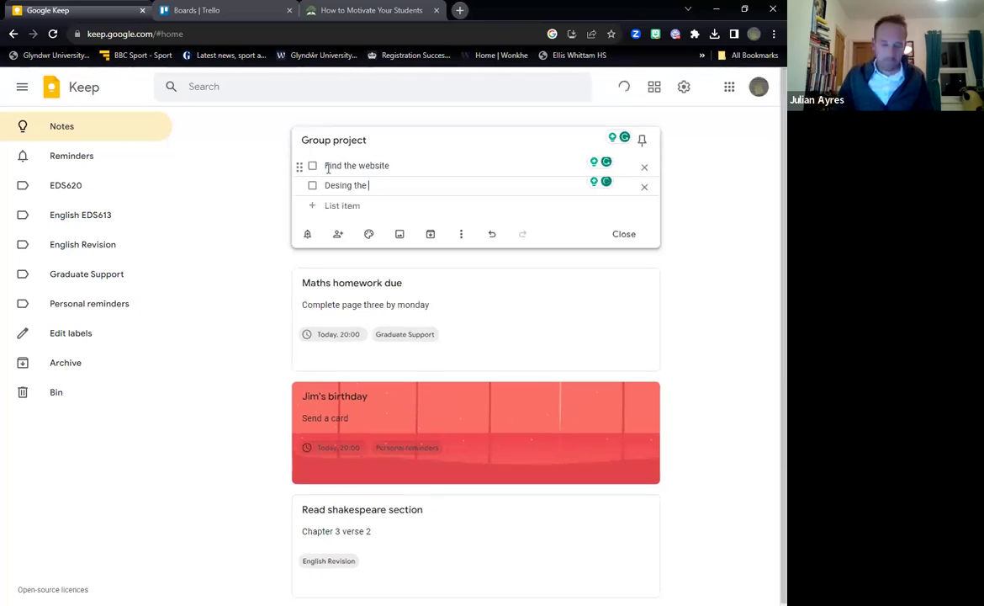
pyautogui.write('dfolour scheme')
pyautogui.press('Return')
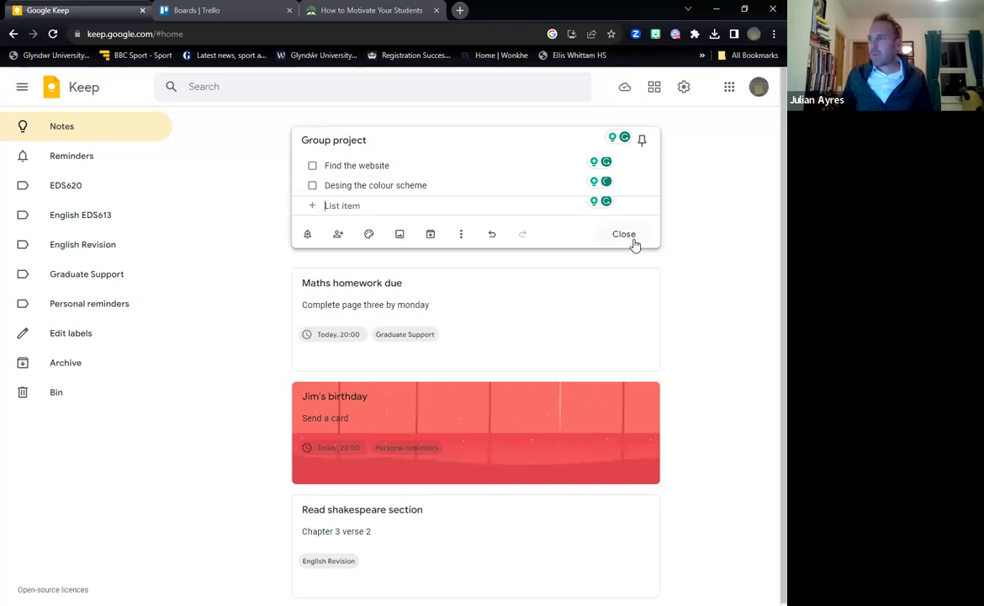
pyautogui.click(661, 248)
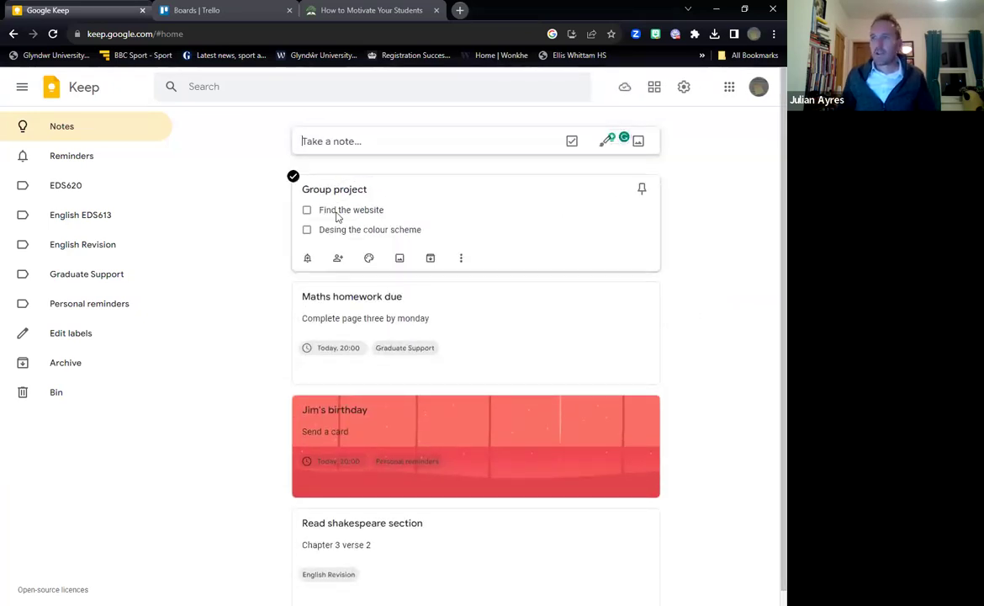
# Tick off both items in the "Group project" checklist and assign the "English Revision" label to the note
pyautogui.click(307, 210)
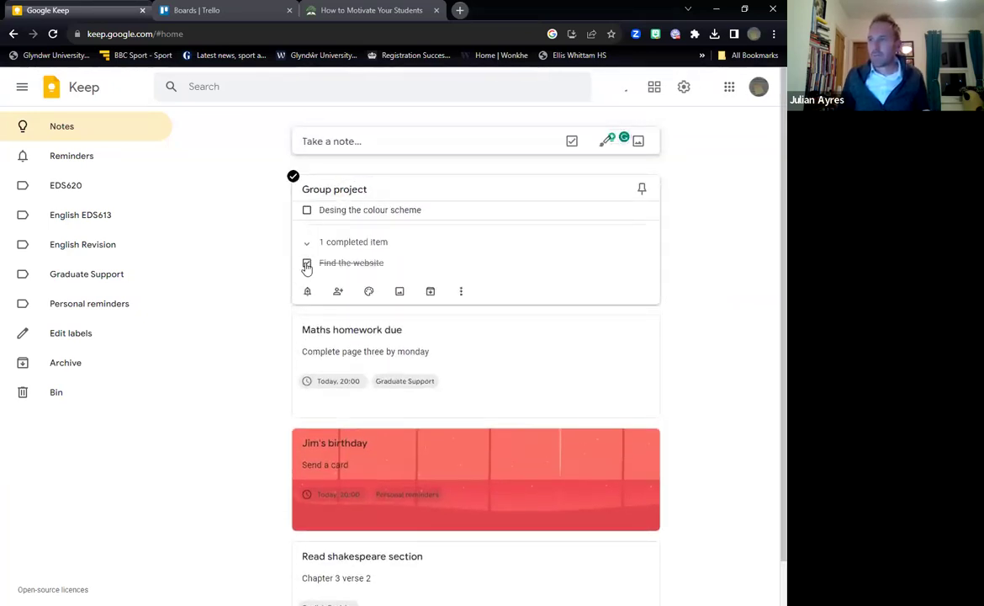
pyautogui.click(307, 211)
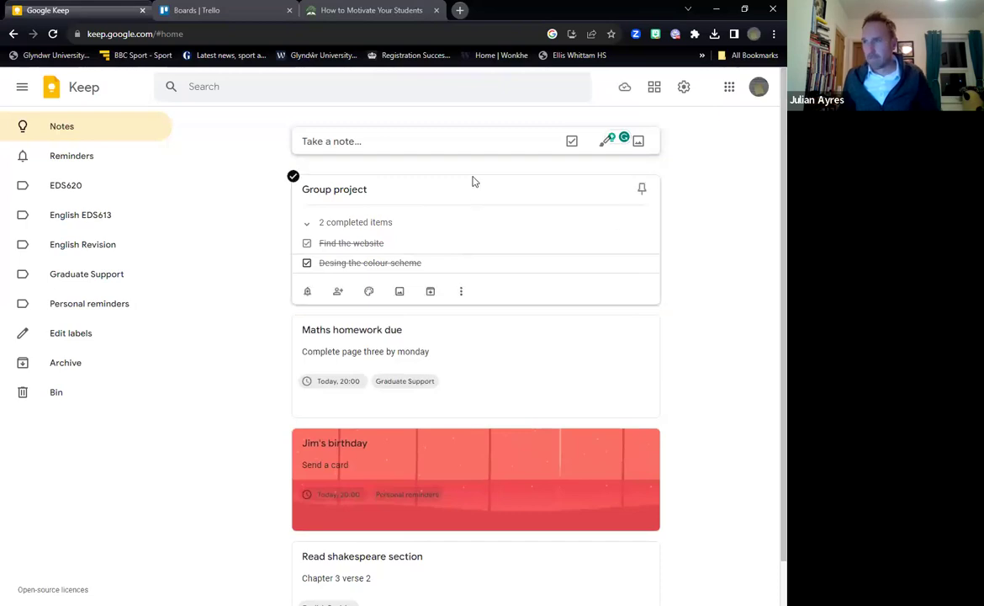
pyautogui.click(461, 292)
pyautogui.click(486, 336)
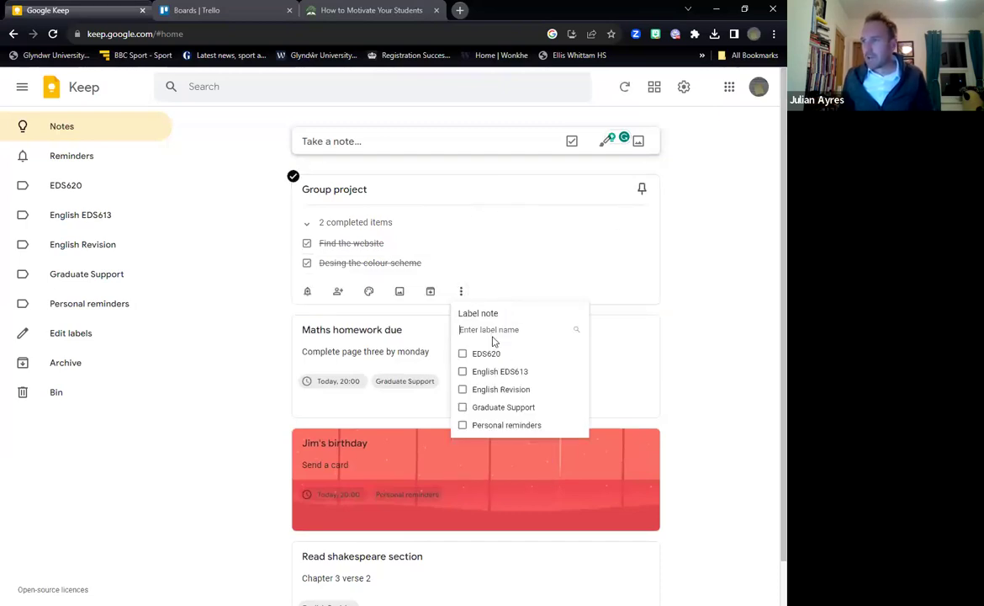
pyautogui.click(462, 389)
pyautogui.click(728, 301)
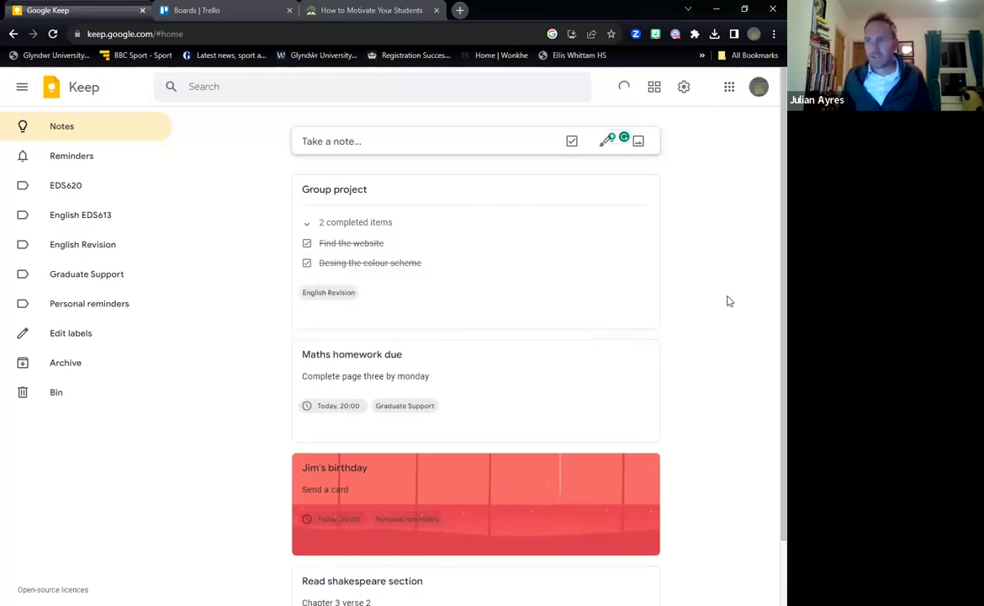
# Start a new drawing note and sketch a three-dimensional box outline with a thicker black pen
pyautogui.click(607, 143)
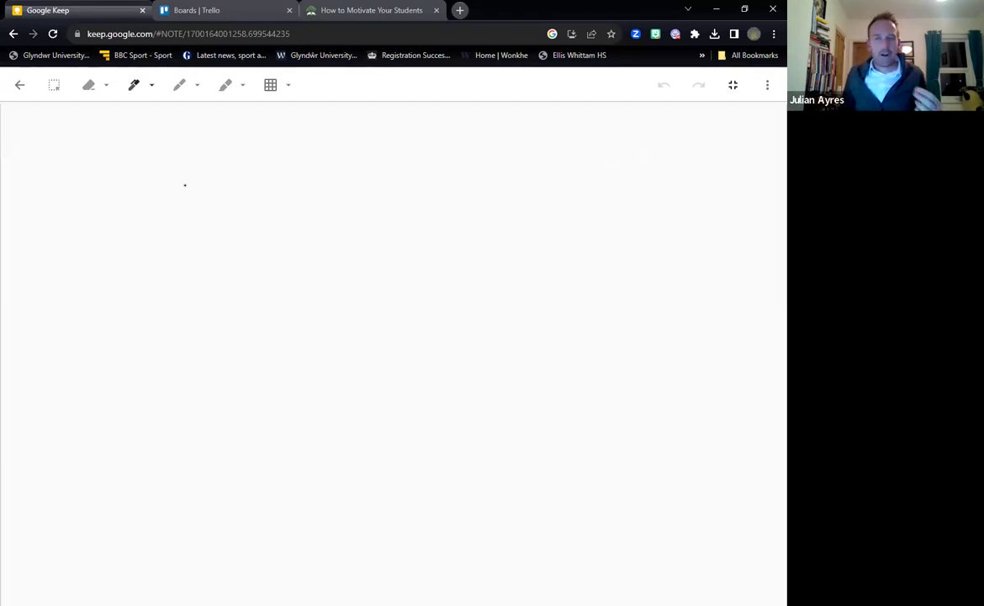
pyautogui.click(151, 89)
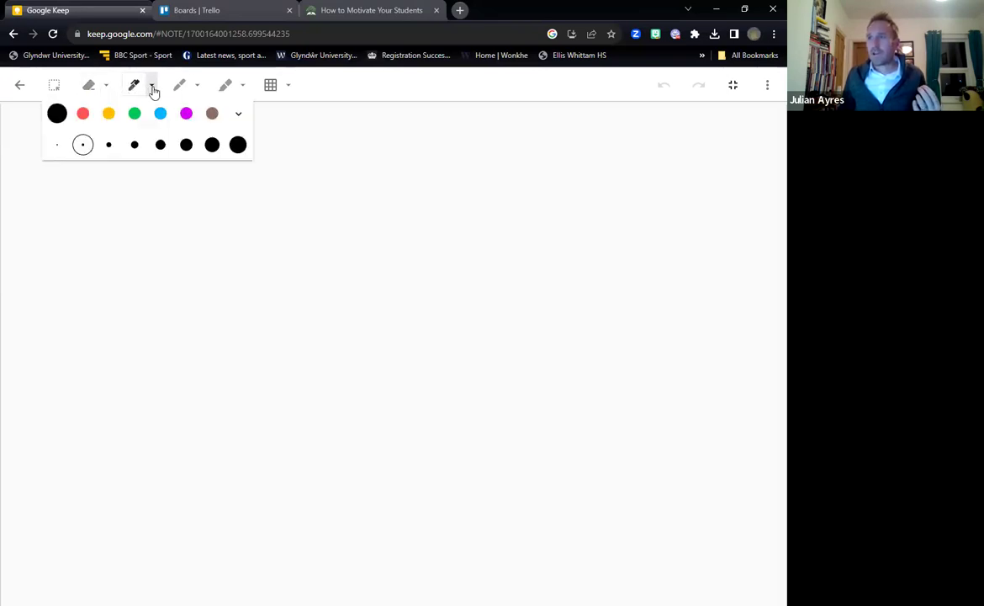
pyautogui.click(162, 145)
pyautogui.moveTo(233, 352)
pyautogui.mouseDown()
pyautogui.moveTo(233, 209)
pyautogui.moveTo(416, 213)
pyautogui.moveTo(288, 342)
pyautogui.moveTo(237, 356)
pyautogui.mouseUp()
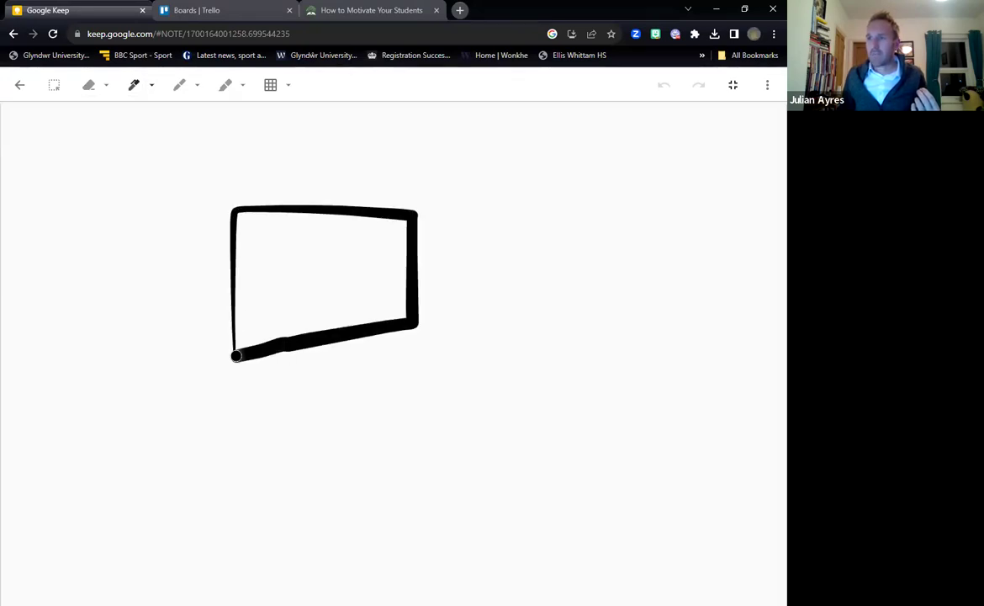
pyautogui.moveTo(242, 205); pyautogui.dragTo(397, 154)
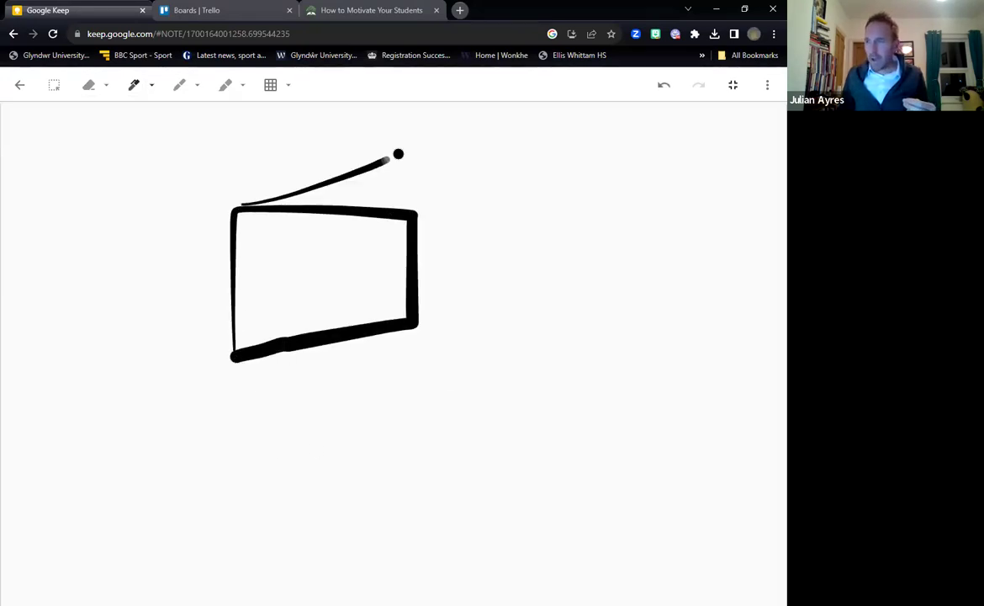
pyautogui.moveTo(415, 210); pyautogui.dragTo(484, 162)
pyautogui.moveTo(392, 154)
pyautogui.mouseDown()
pyautogui.moveTo(485, 137)
pyautogui.moveTo(499, 244)
pyautogui.moveTo(419, 323)
pyautogui.mouseUp()
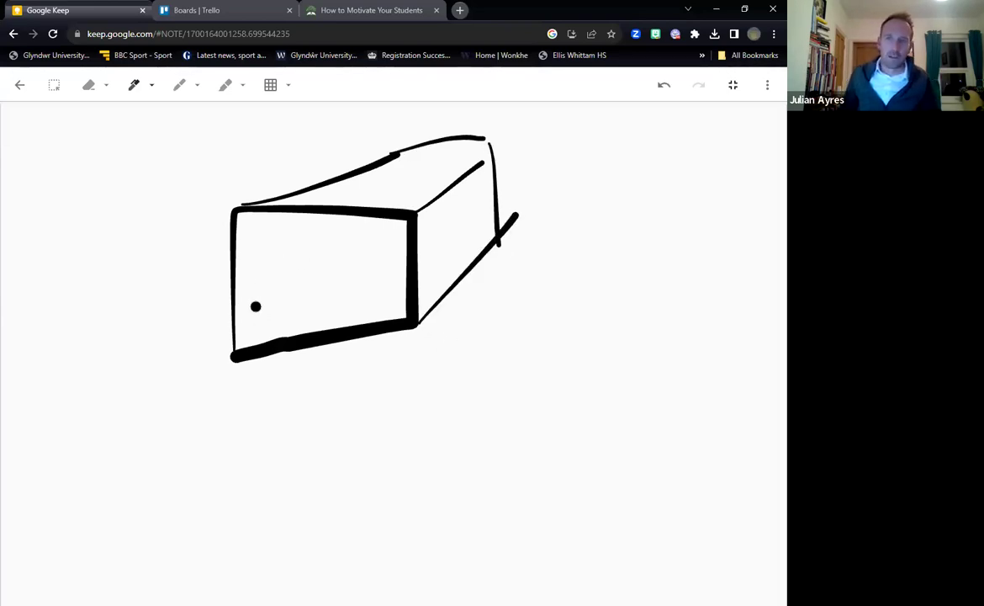
# Add a short green marker scribble at the upper-left corner of the box's front face
pyautogui.click(175, 86)
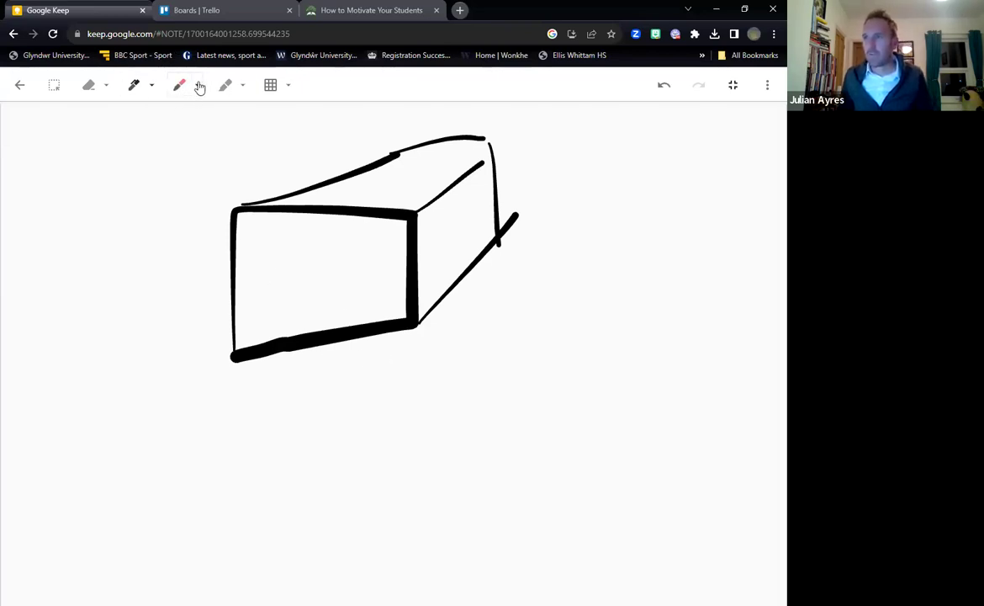
pyautogui.click(198, 85)
pyautogui.click(180, 110)
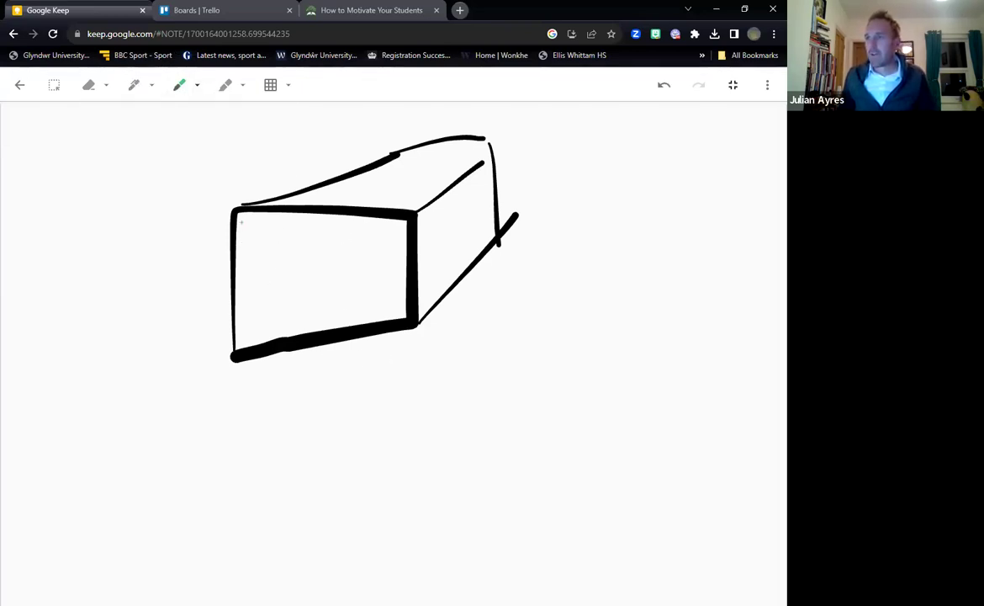
pyautogui.moveTo(223, 238); pyautogui.dragTo(249, 220)
# Shade the middle of the box's front face with a green highlighter scribble
pyautogui.click(198, 85)
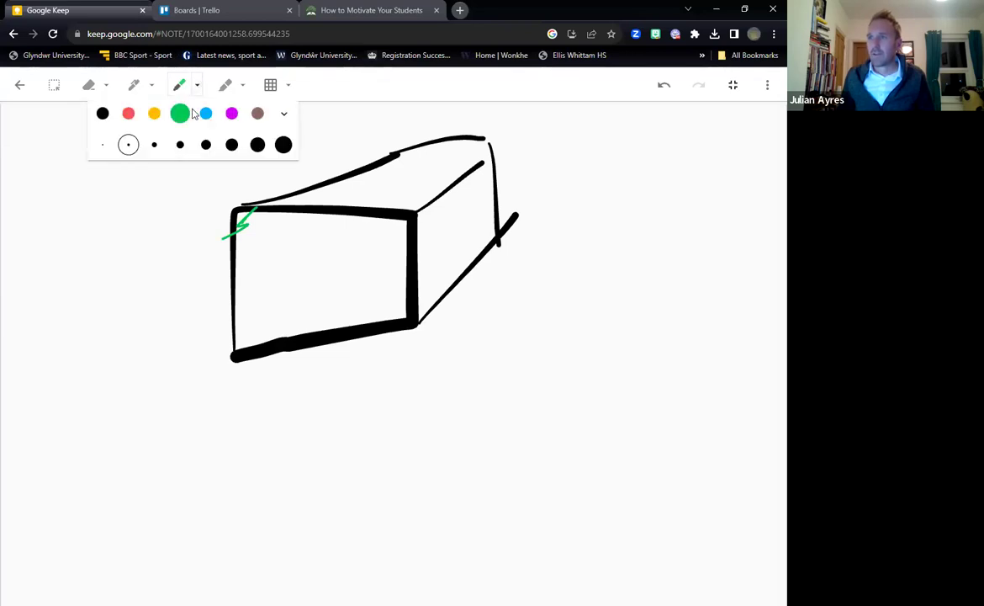
pyautogui.click(227, 86)
pyautogui.click(242, 85)
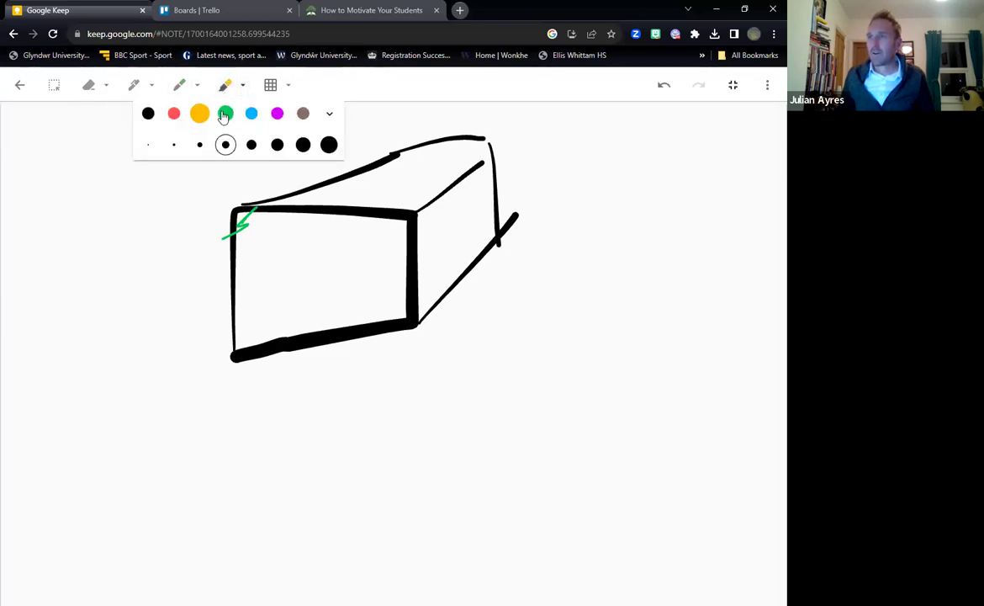
pyautogui.click(240, 226)
pyautogui.moveTo(311, 242)
pyautogui.mouseDown()
pyautogui.moveTo(286, 268)
pyautogui.moveTo(306, 316)
pyautogui.moveTo(341, 318)
pyautogui.mouseUp()
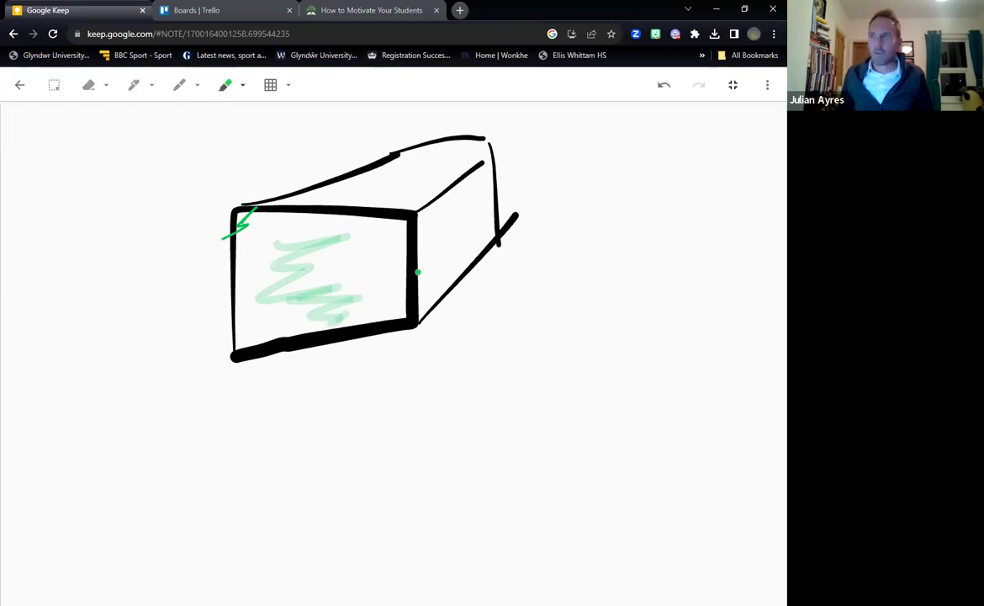
# Leave the drawing canvas, title the drawing note "Design for the new box" and close it
pyautogui.click(767, 86)
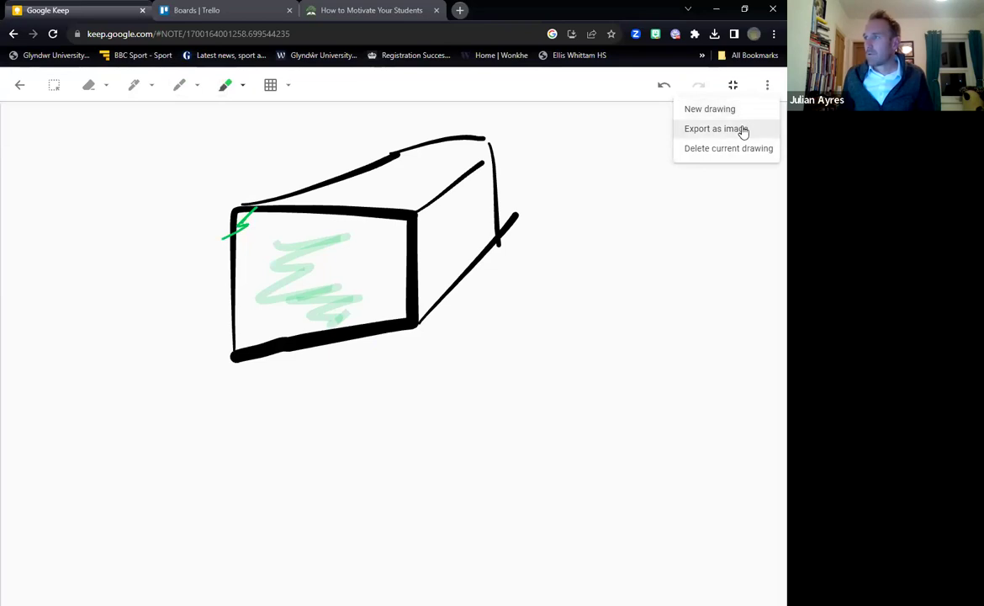
pyautogui.click(23, 91)
pyautogui.click(22, 93)
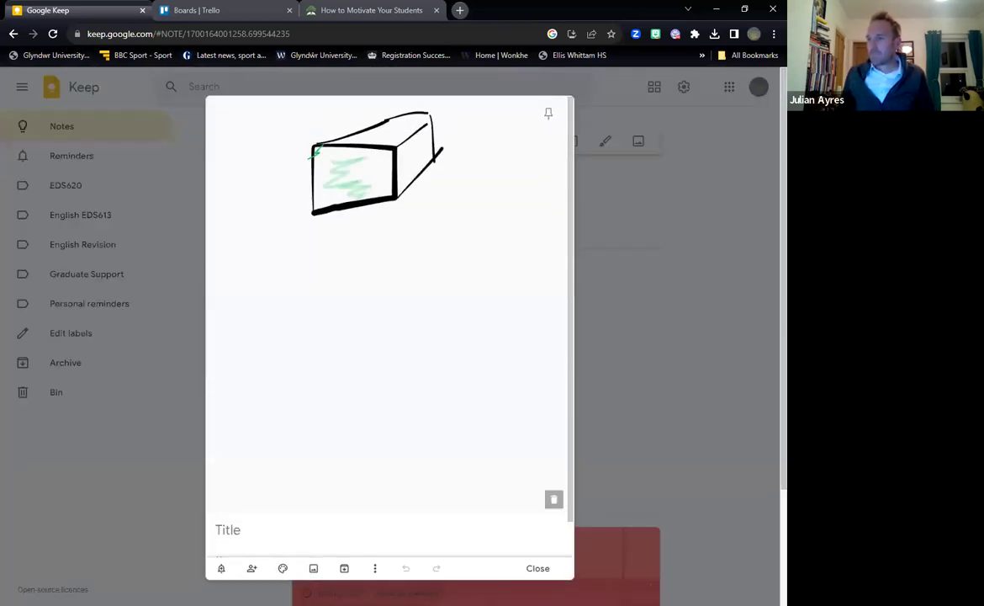
pyautogui.click(267, 530)
pyautogui.write('Desi')
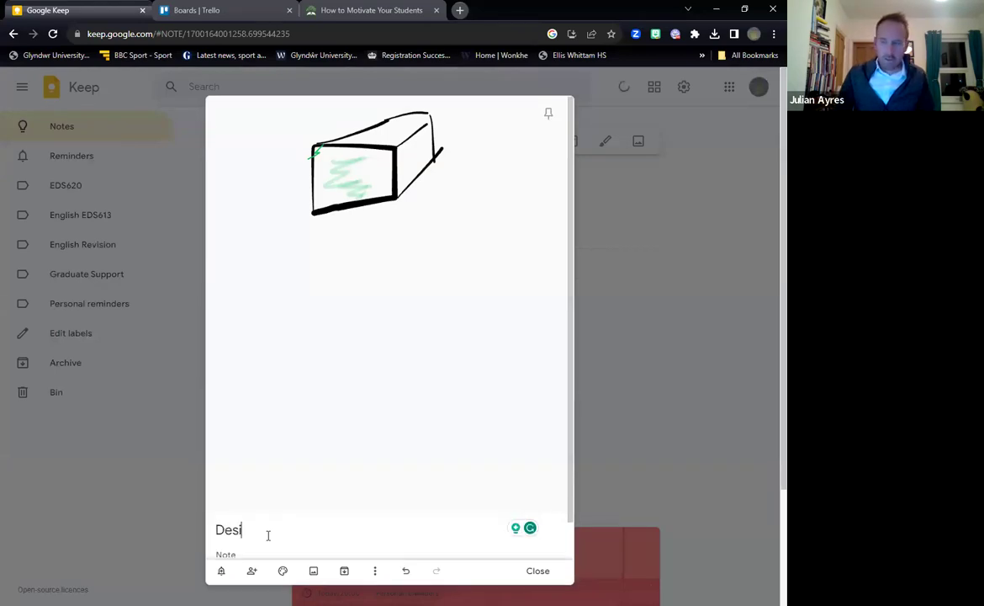
pyautogui.write('gn for the new box')
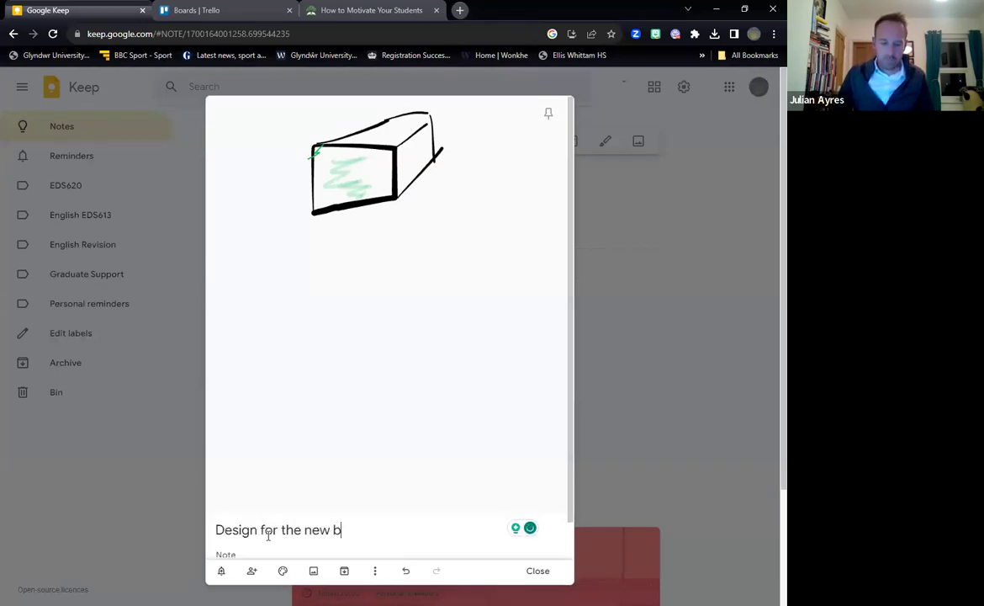
pyautogui.click(547, 569)
pyautogui.scroll(-2, 700, 265)
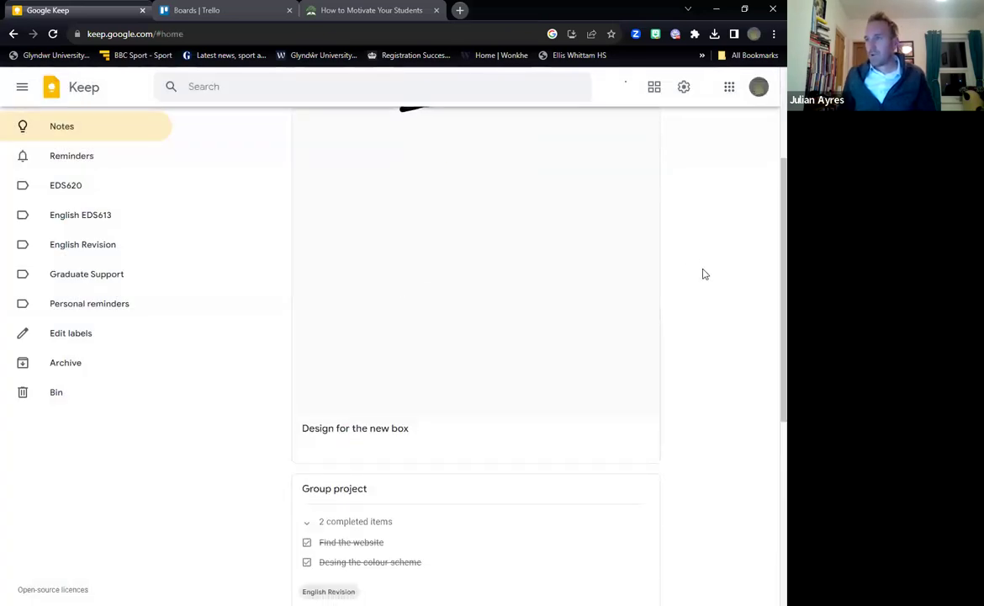
# Show the notes labelled English Revision and archive the completed "Group project" checklist note
pyautogui.scroll(1, 705, 274)
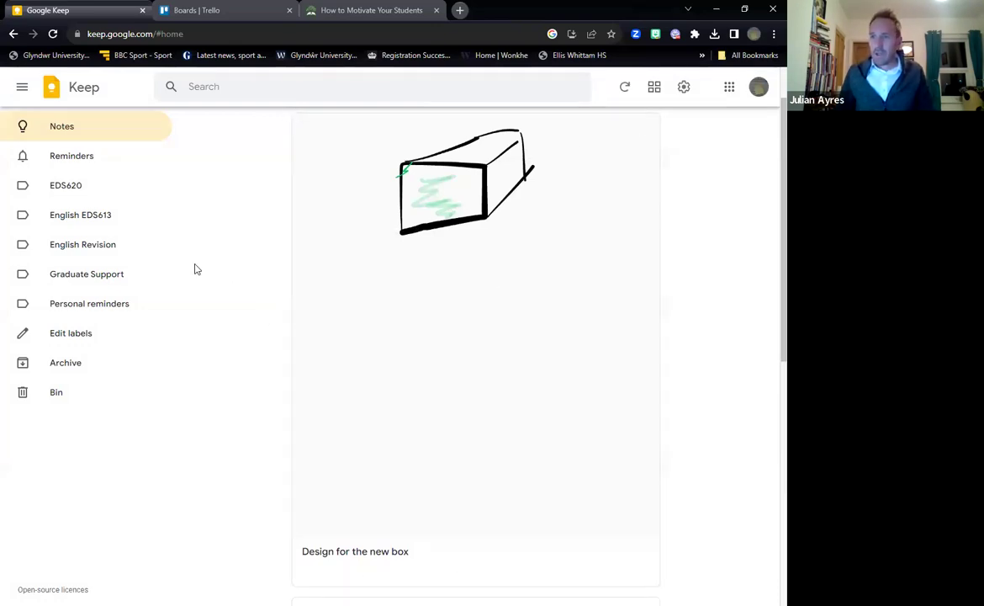
pyautogui.click(83, 215)
pyautogui.click(73, 246)
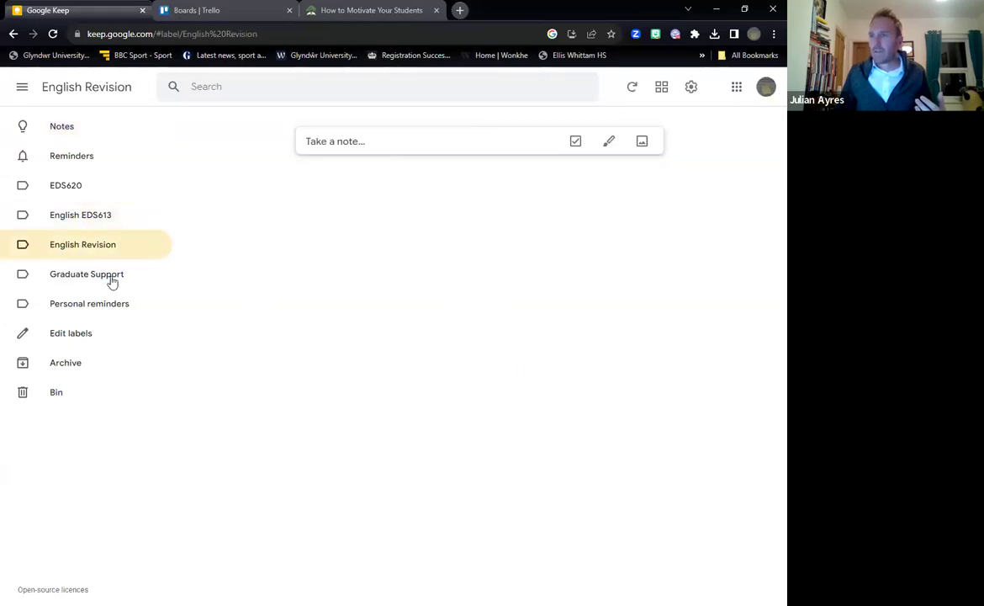
pyautogui.click(467, 220)
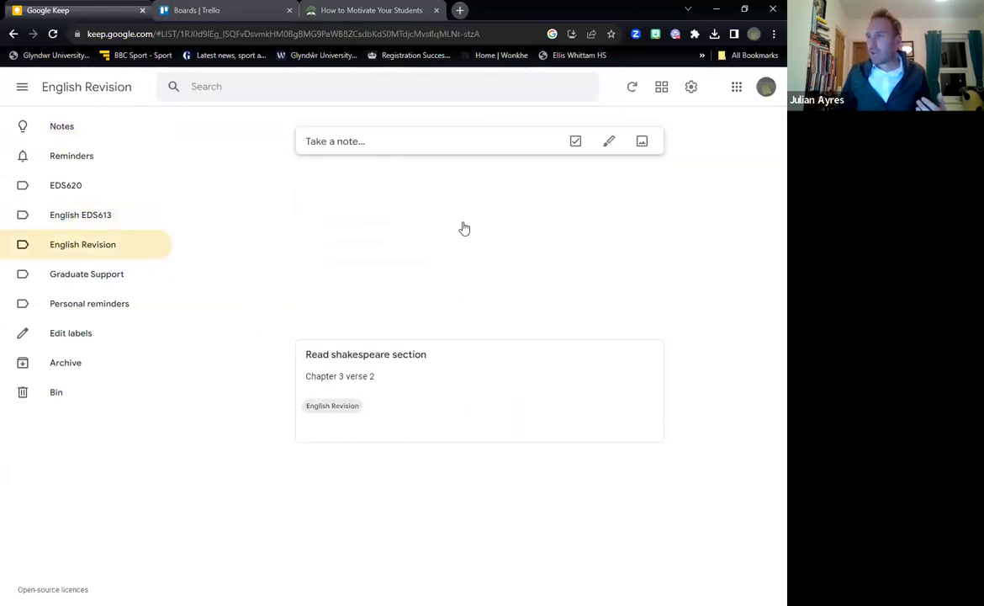
pyautogui.click(543, 354)
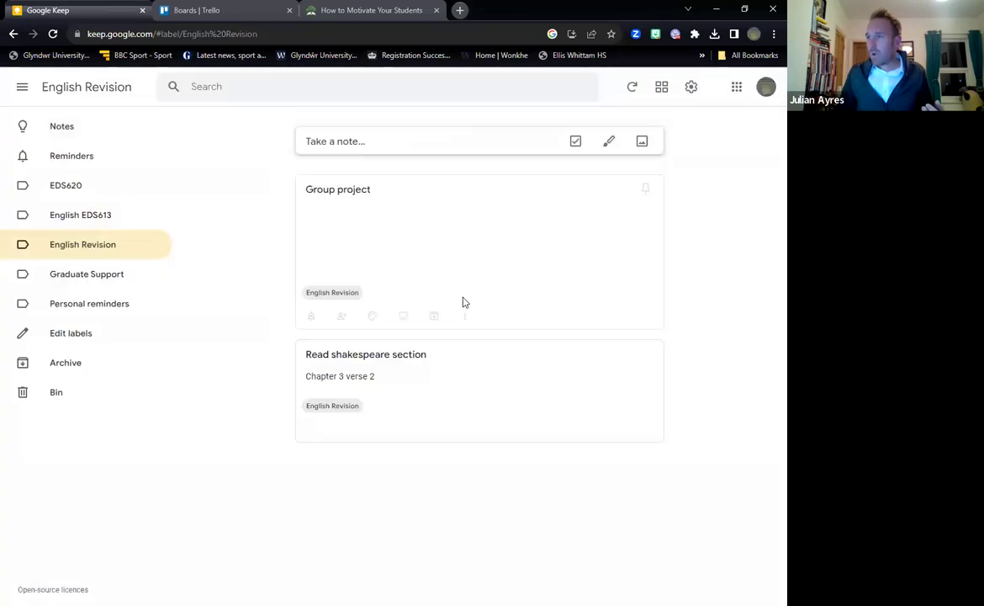
pyautogui.click(464, 315)
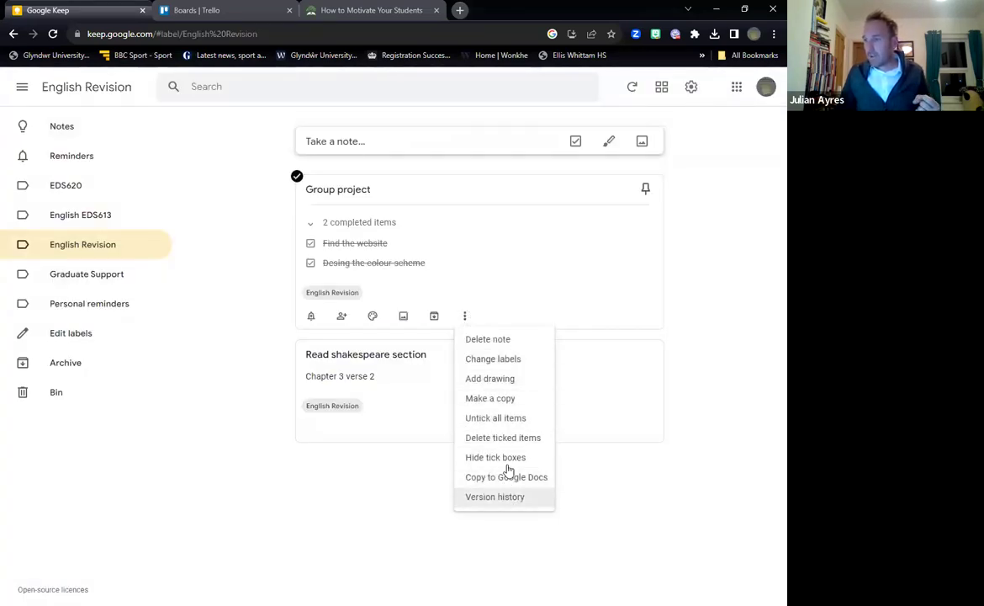
pyautogui.click(517, 278)
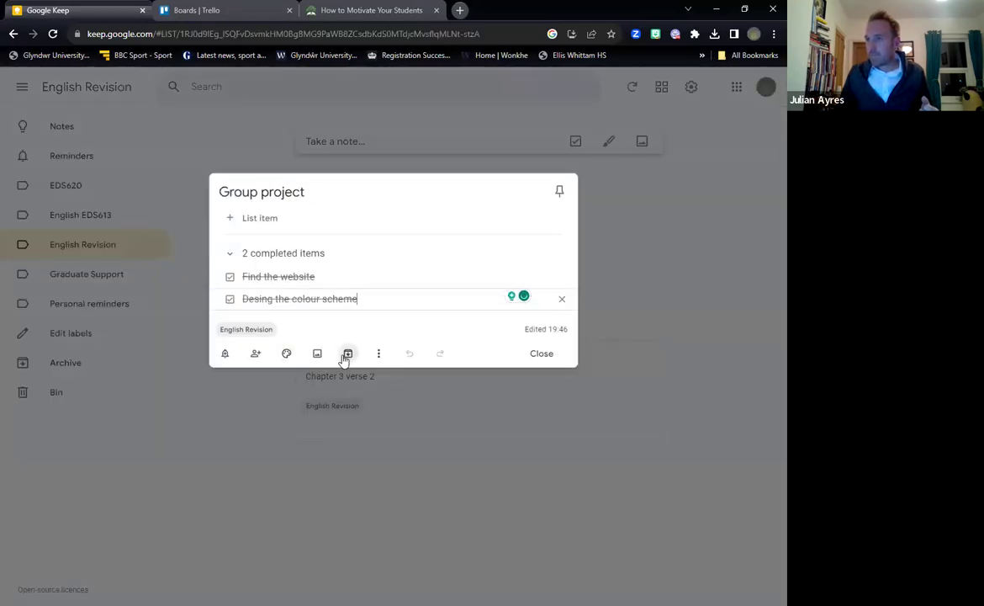
pyautogui.click(346, 355)
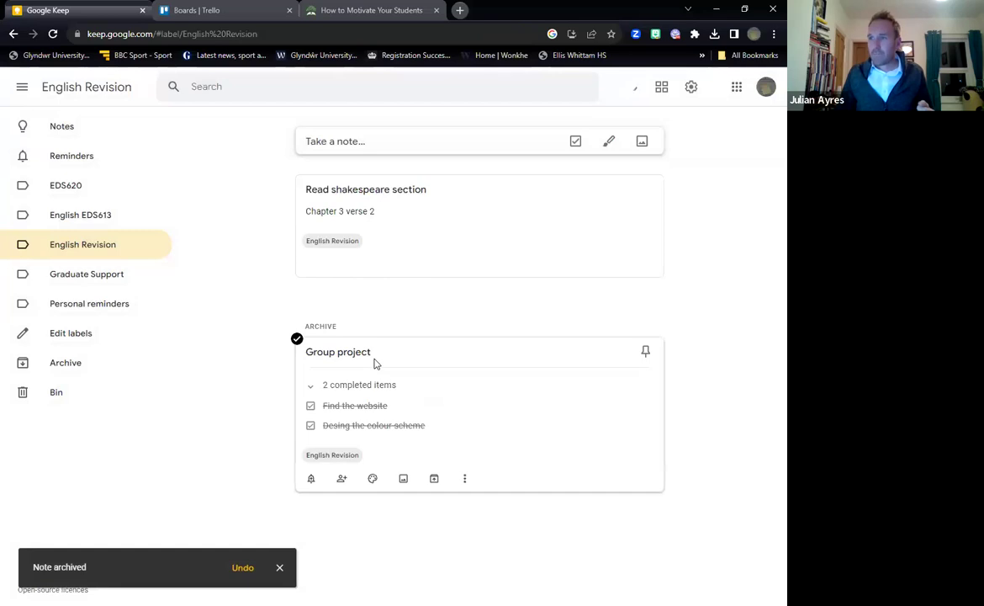
# Open the archive and look through the archived notes
pyautogui.click(64, 365)
pyautogui.scroll(-2, 460, 206)
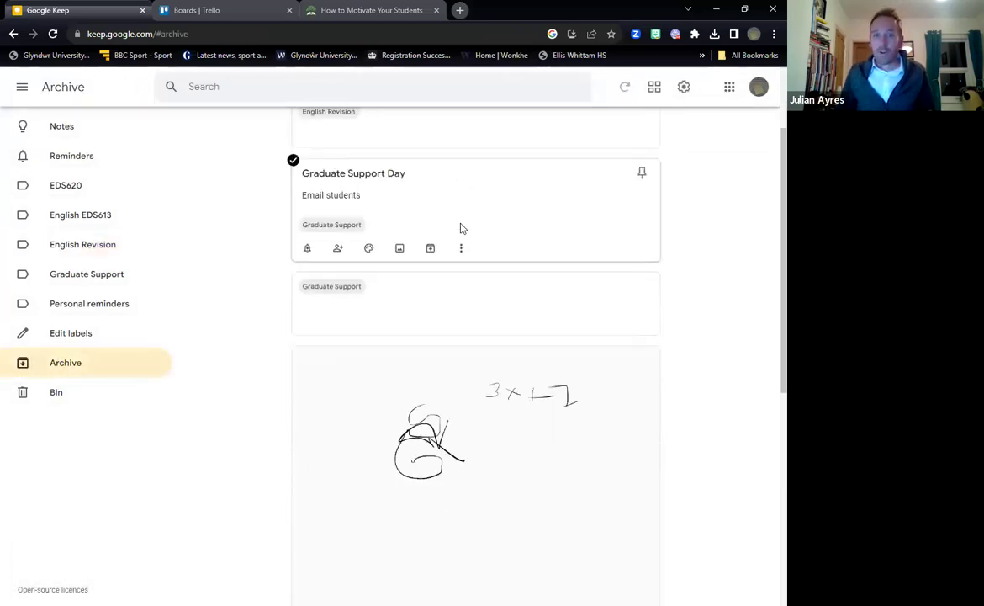
pyautogui.scroll(-5, 450, 244)
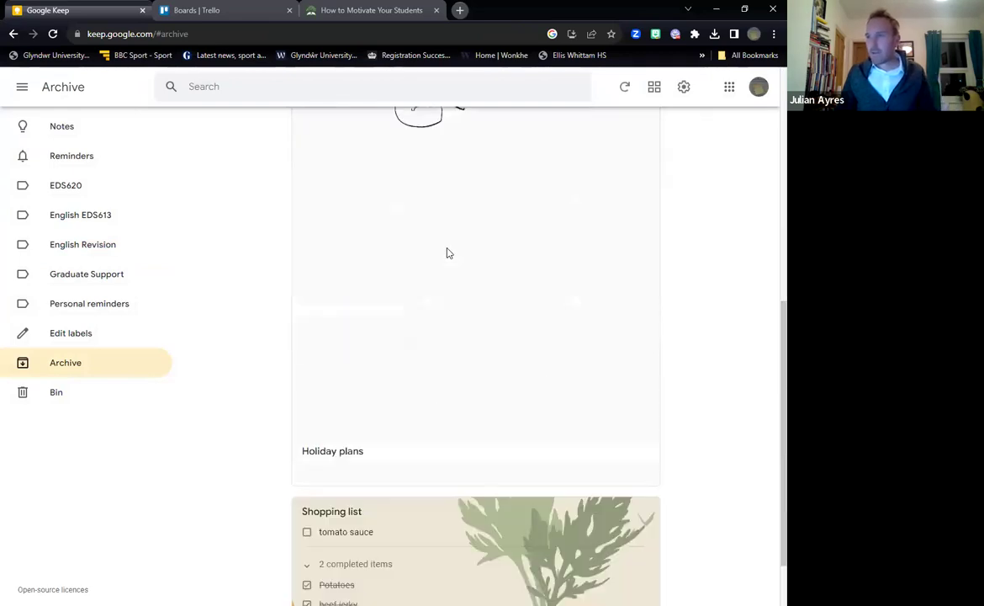
pyautogui.scroll(6, 516, 353)
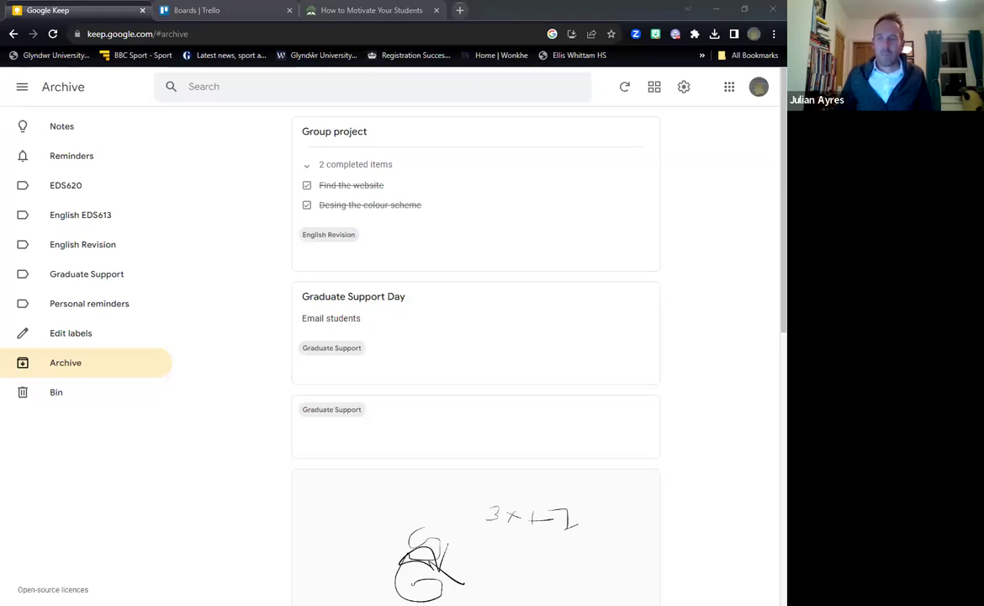
# Close Google Keep, switch to Trello and create a board titled "Organisation plan" in the Education workspace
pyautogui.click(142, 11)
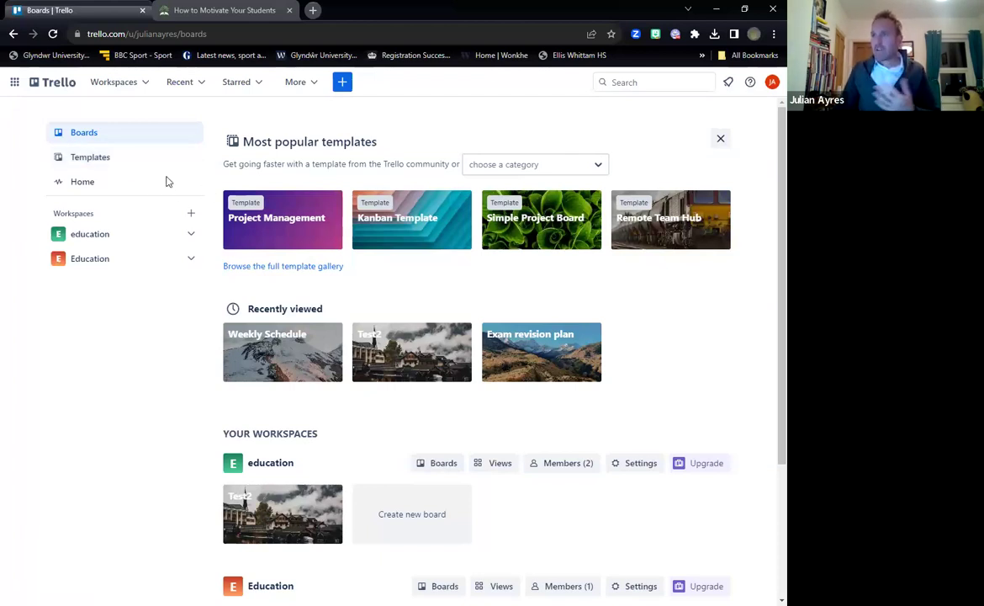
pyautogui.click(344, 85)
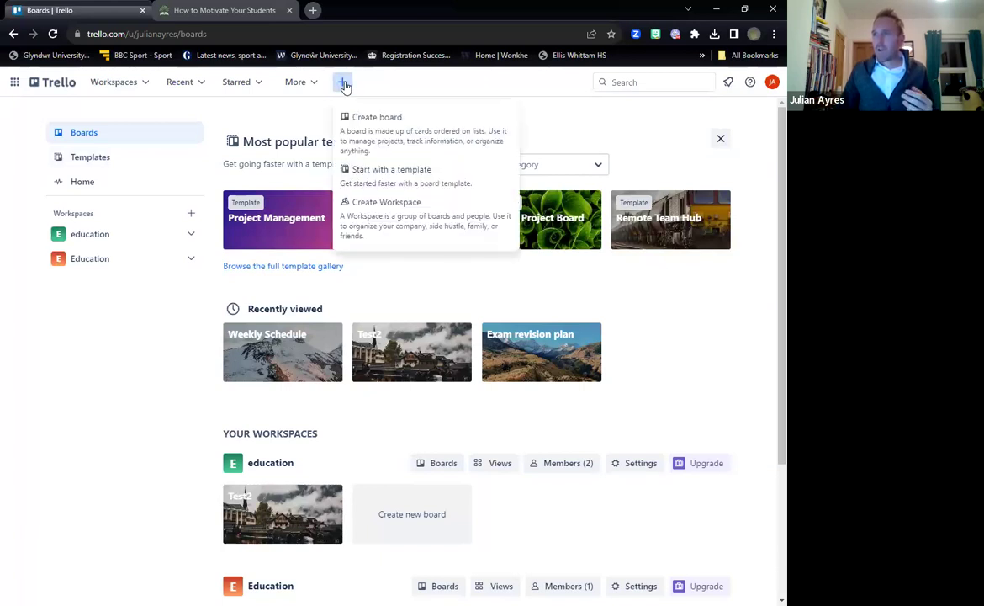
pyautogui.click(377, 122)
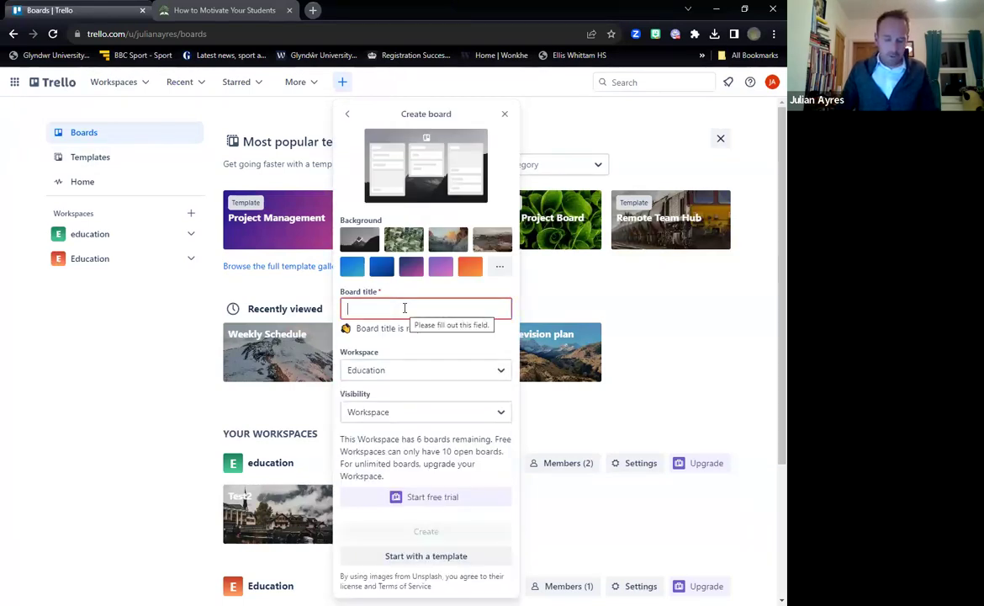
pyautogui.write('Organisation plan')
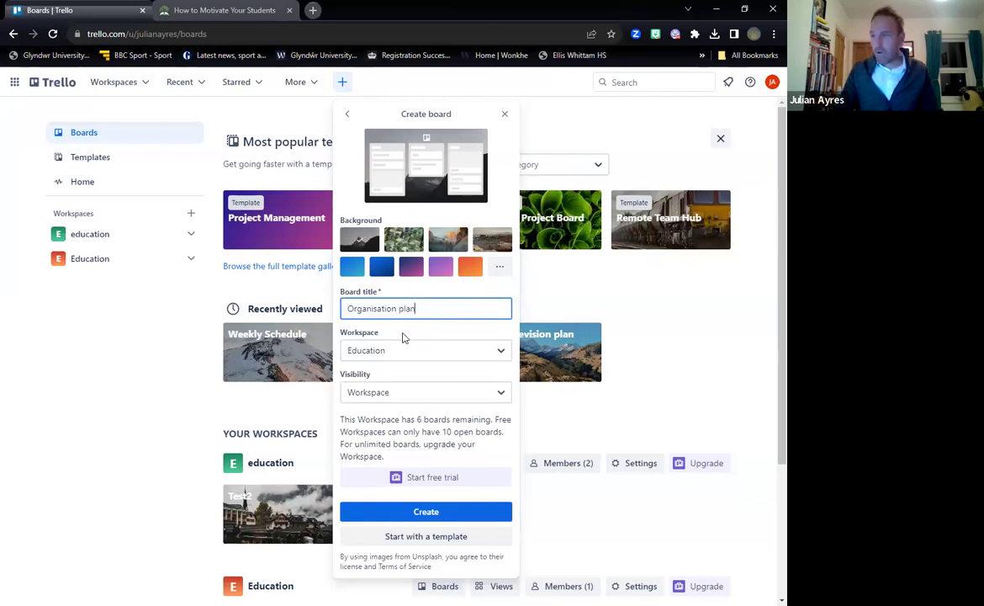
pyautogui.click(443, 512)
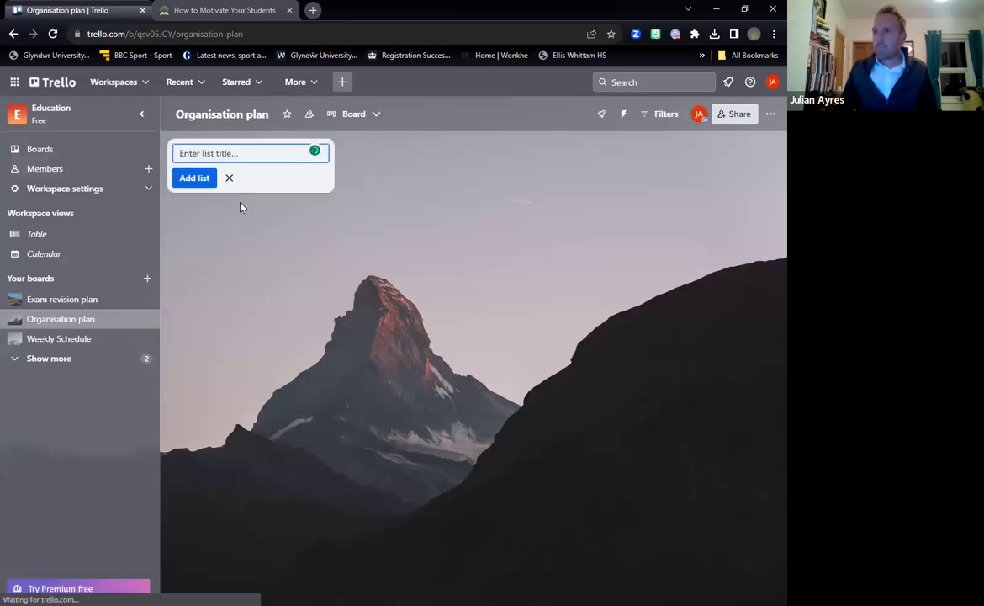
# Collapse the workspace sidebar and add three lists to the board: "To do", "Doing" and "Done"
pyautogui.click(141, 114)
pyautogui.click(71, 155)
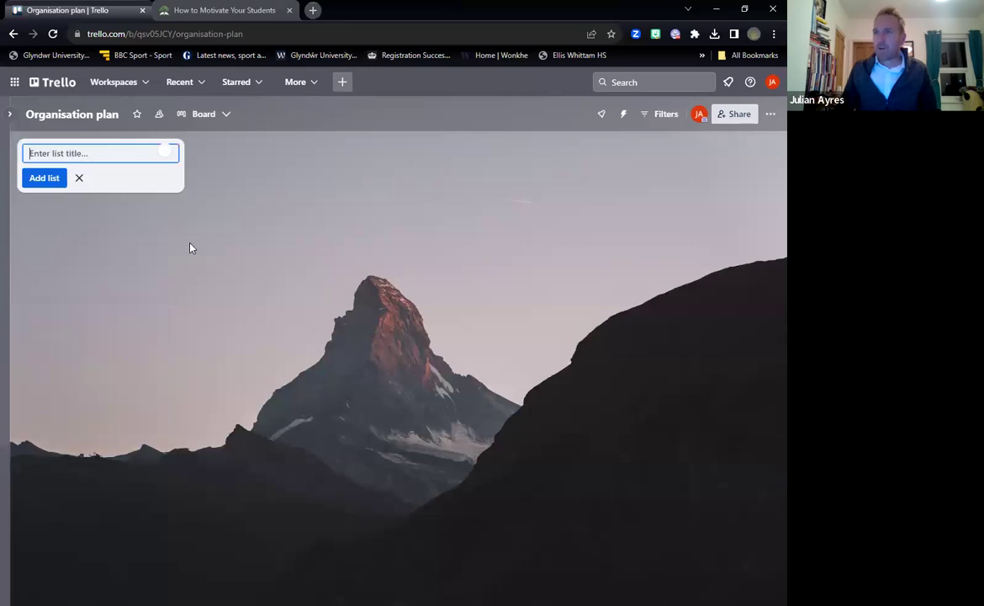
pyautogui.write('To do')
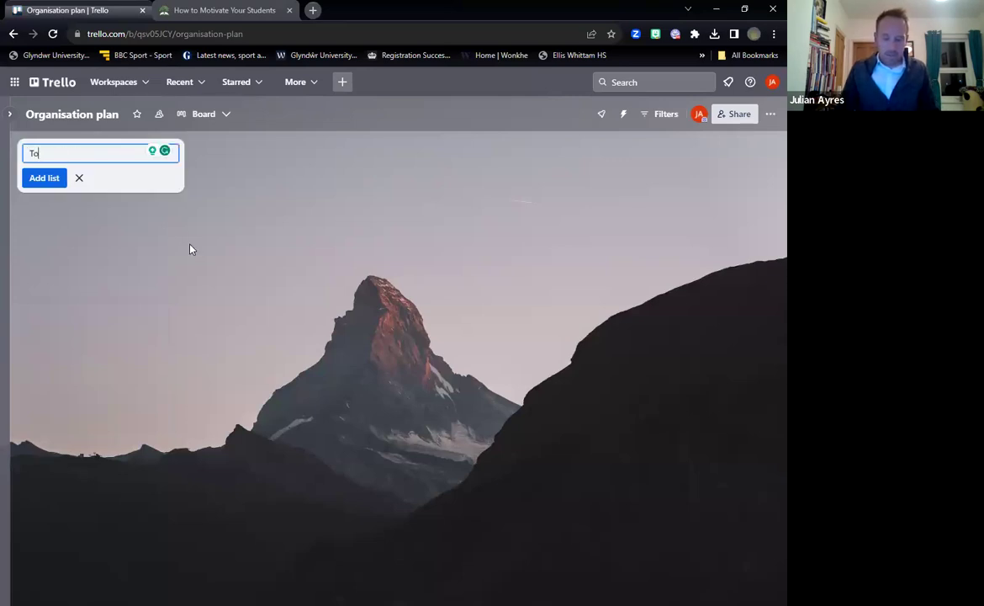
pyautogui.click(42, 179)
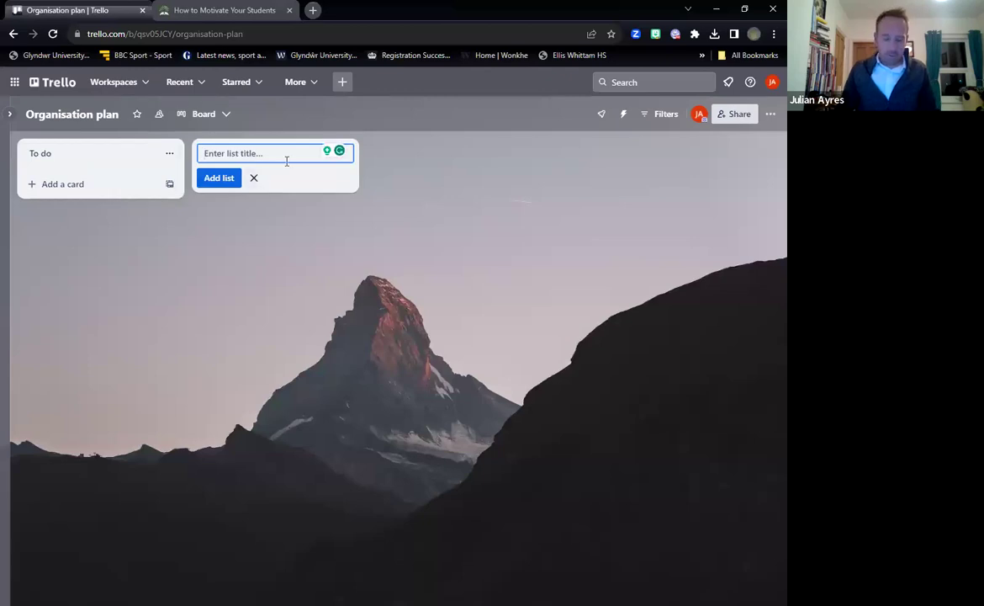
pyautogui.write('Doing')
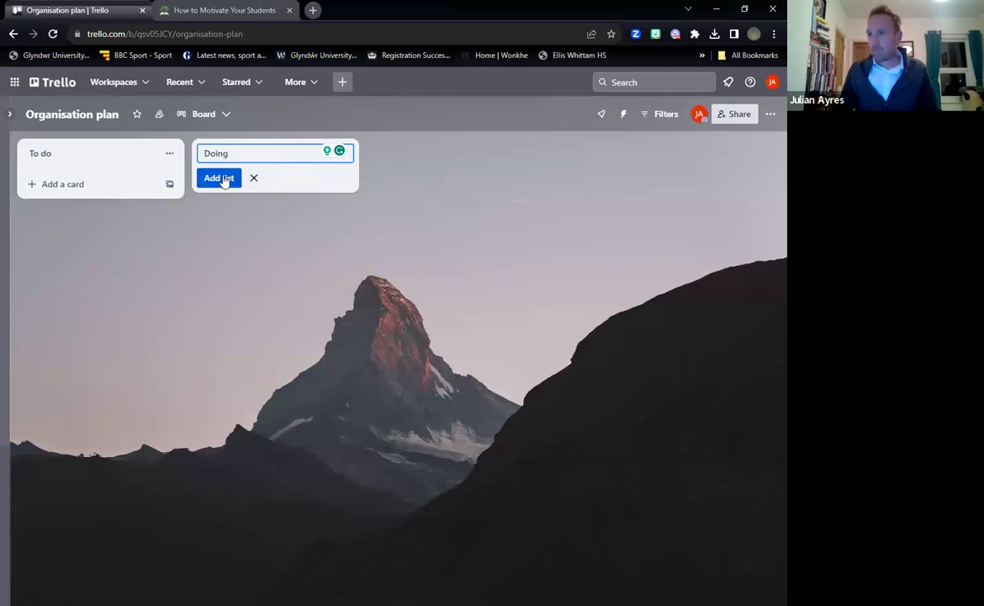
pyautogui.click(219, 178)
pyautogui.write('Done')
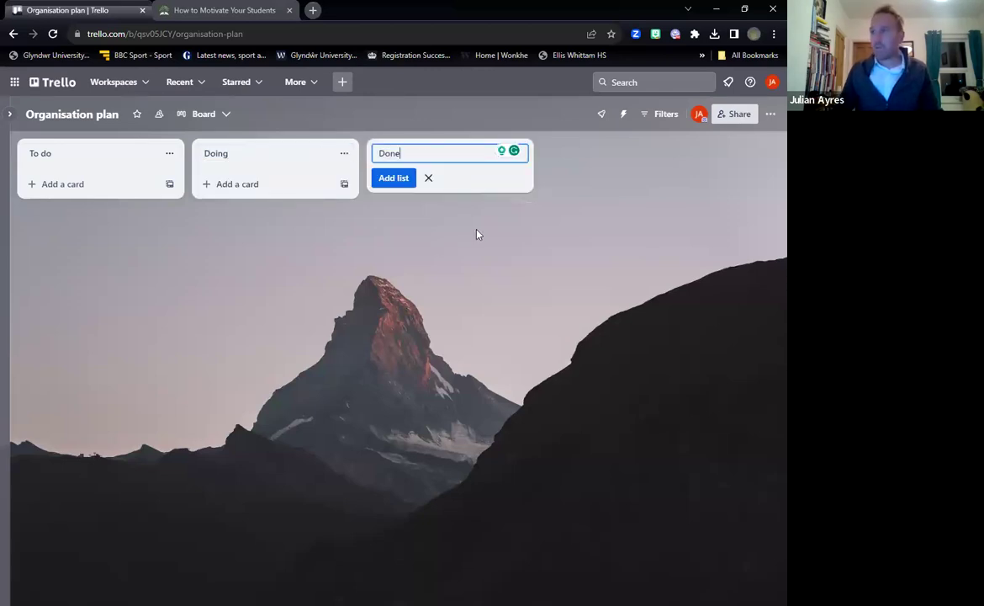
pyautogui.click(394, 177)
# Add a fourth list titled "Reference material" after the Done list and finish adding lists
pyautogui.click(510, 336)
pyautogui.click(579, 155)
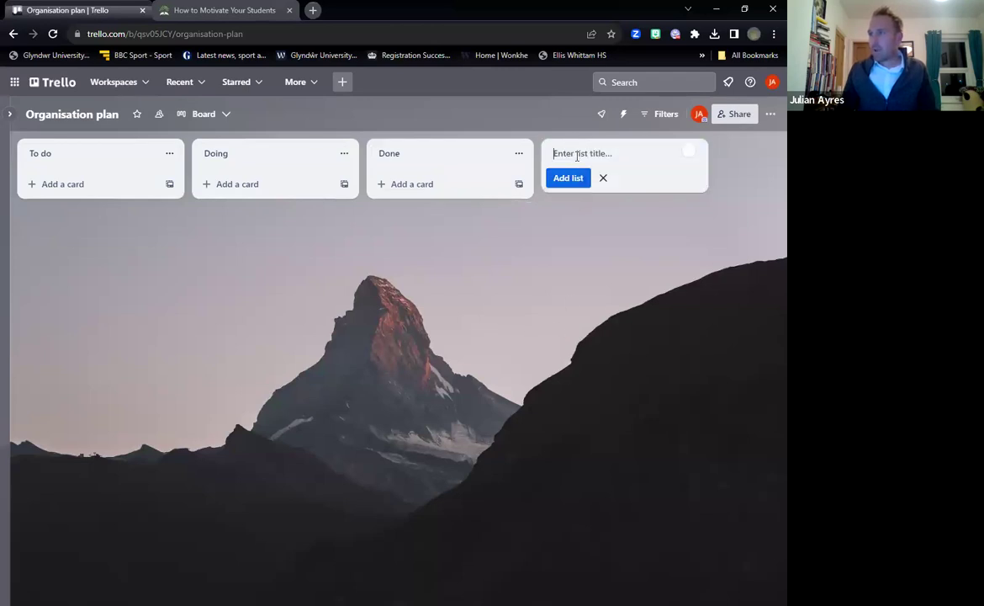
pyautogui.write('Reference material')
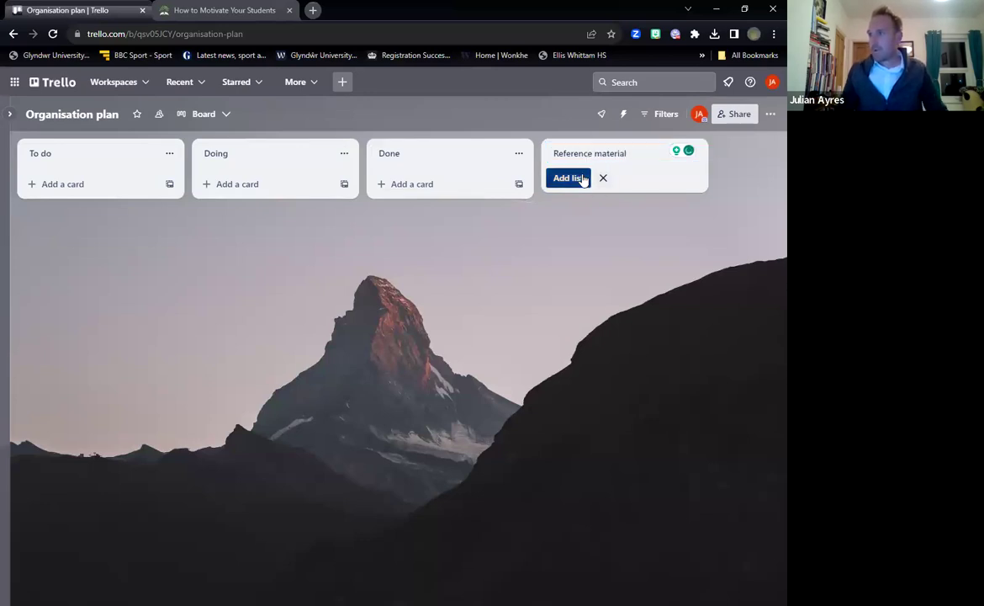
pyautogui.click(580, 180)
pyautogui.click(598, 345)
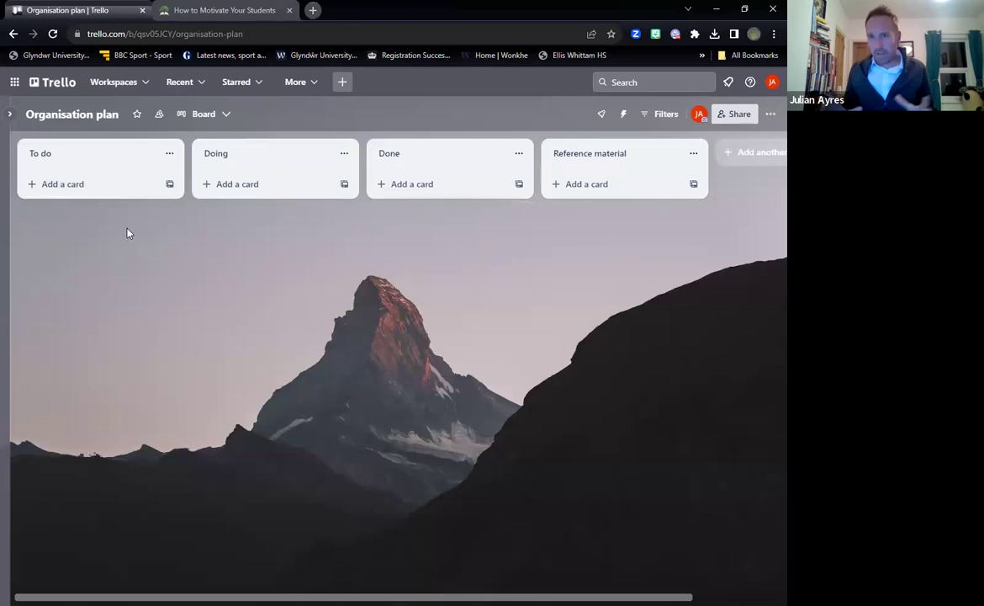
# Add the cards "English class", "Maths class" and "School PTA meeting" to the To do list
pyautogui.click(59, 185)
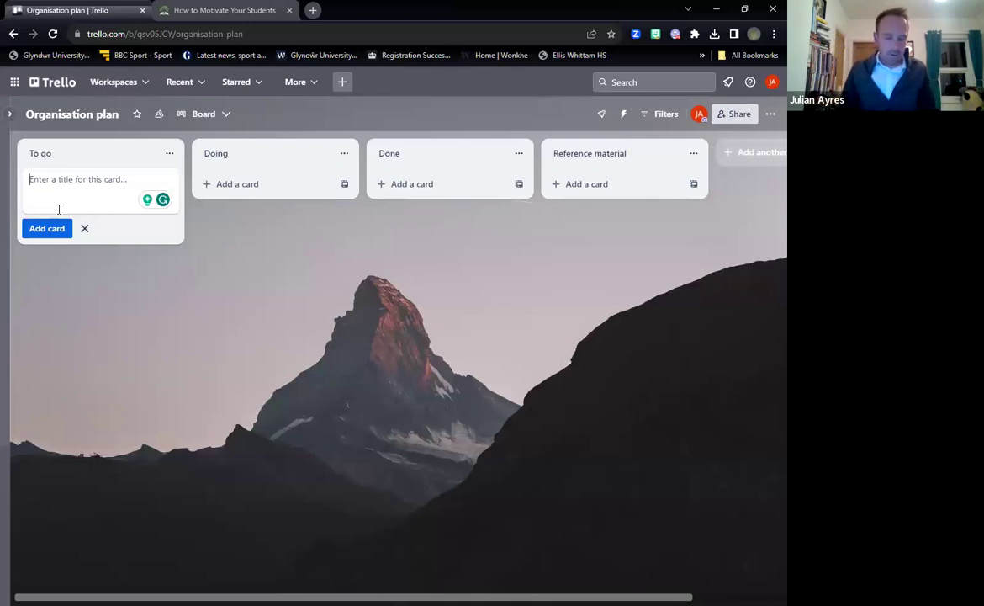
pyautogui.write('English class')
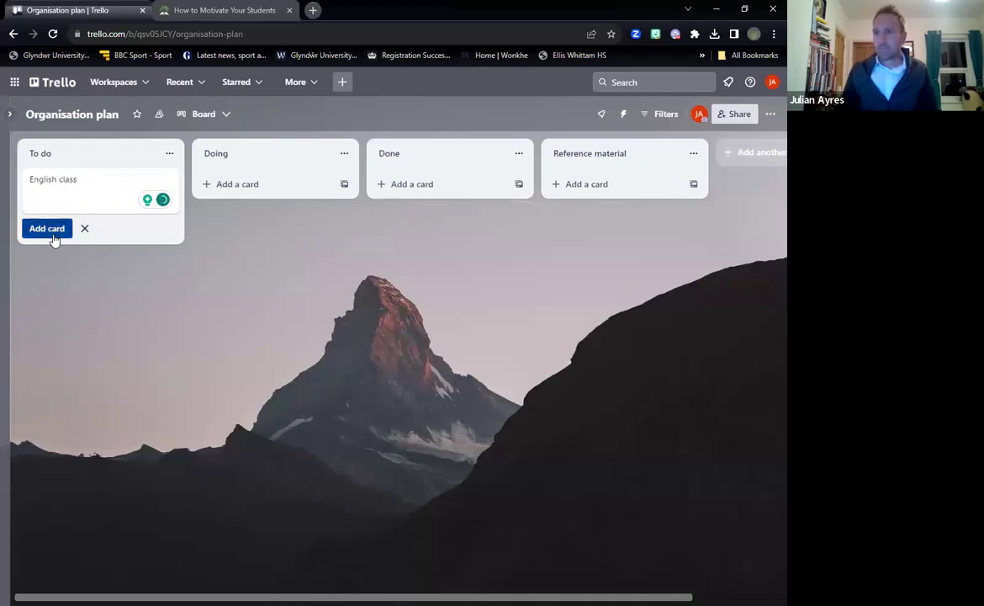
pyautogui.click(49, 230)
pyautogui.write('Maths class')
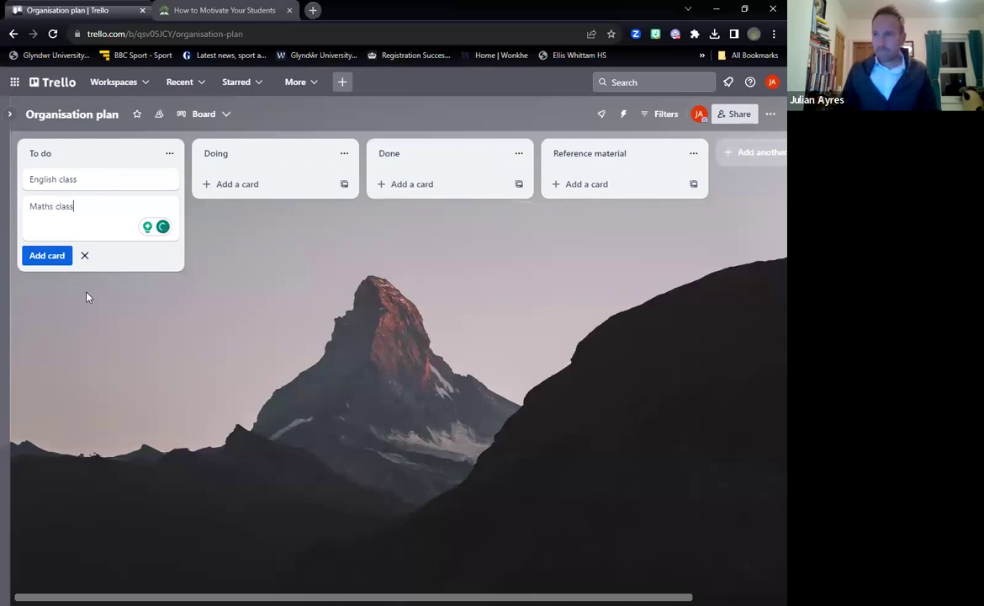
pyautogui.click(51, 256)
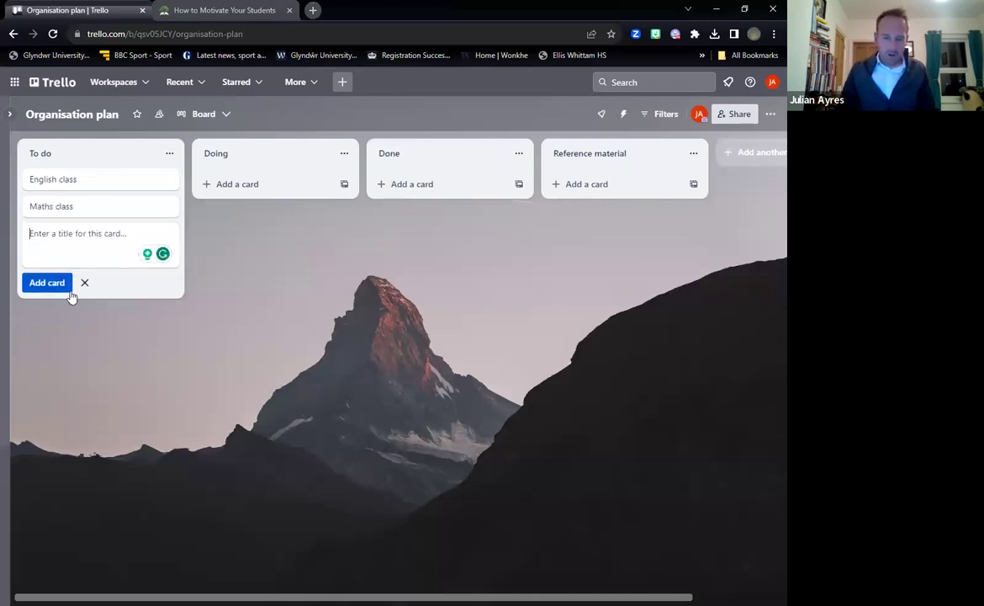
pyautogui.write('School PTA meeting')
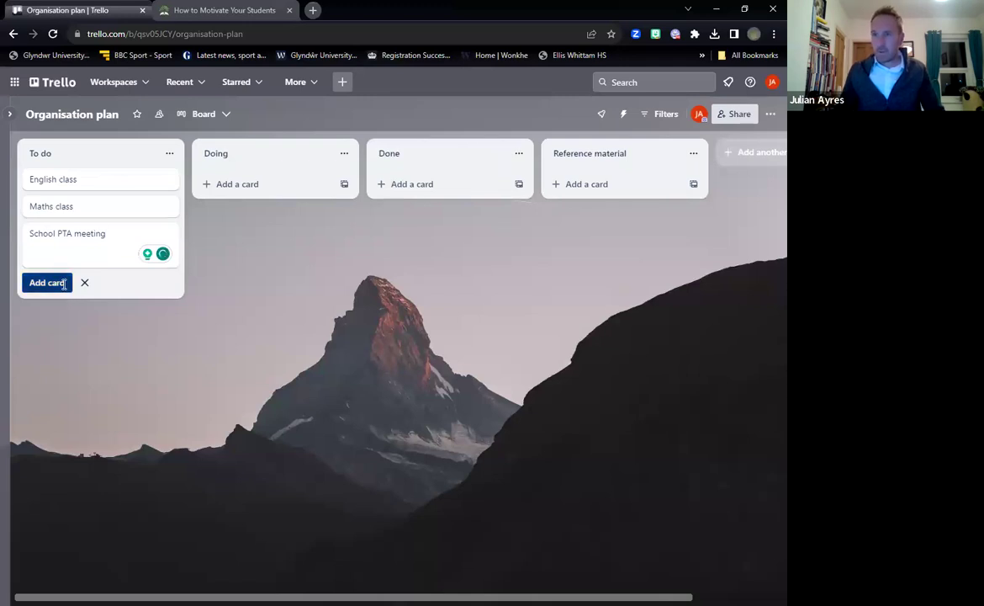
pyautogui.click(63, 285)
# Add the cards "School Governors meeting" and "DSL meeting" to the To do list
pyautogui.write('Sch')
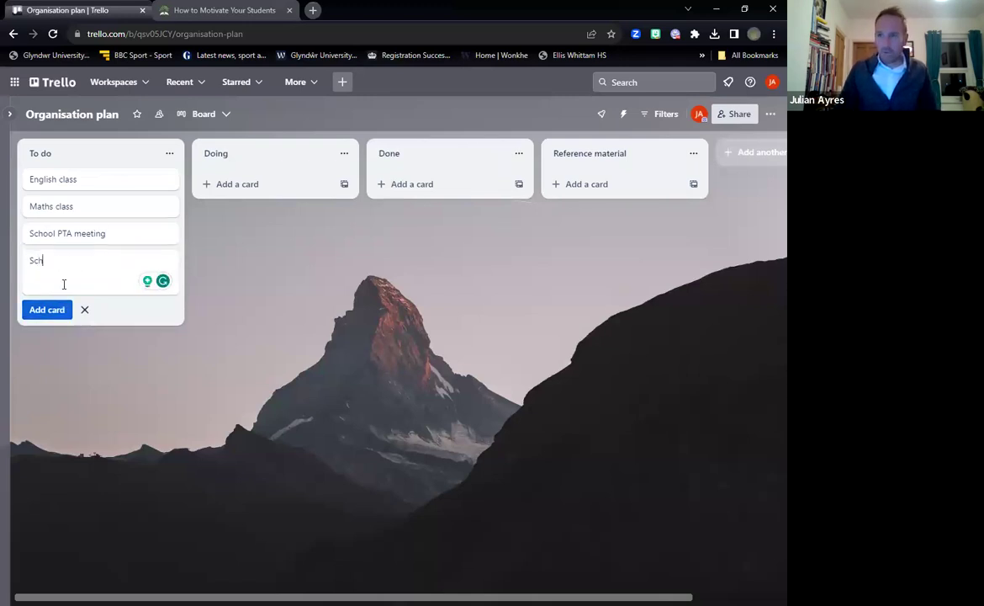
pyautogui.write('ool Governors')
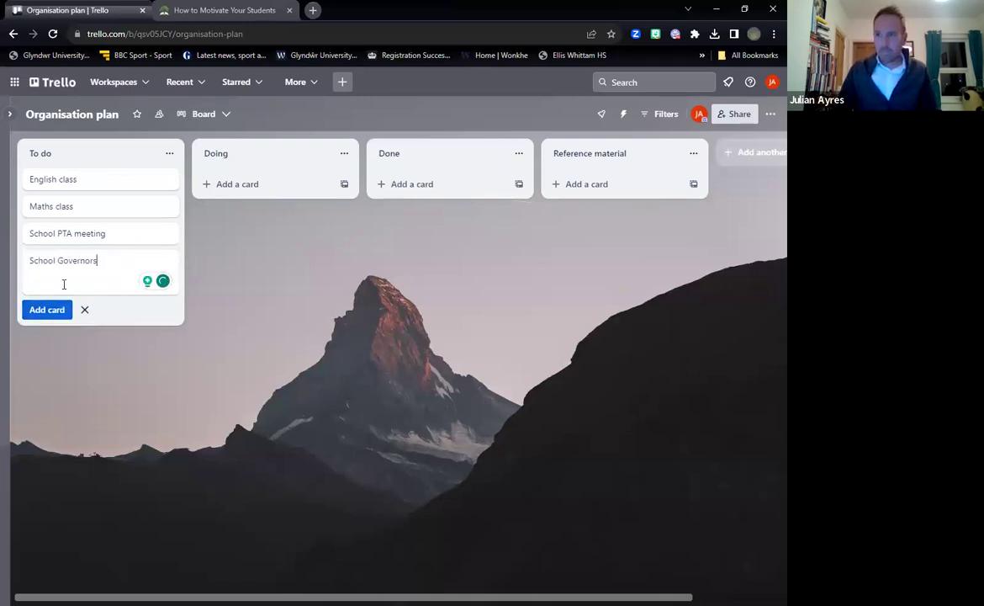
pyautogui.write(' meeting')
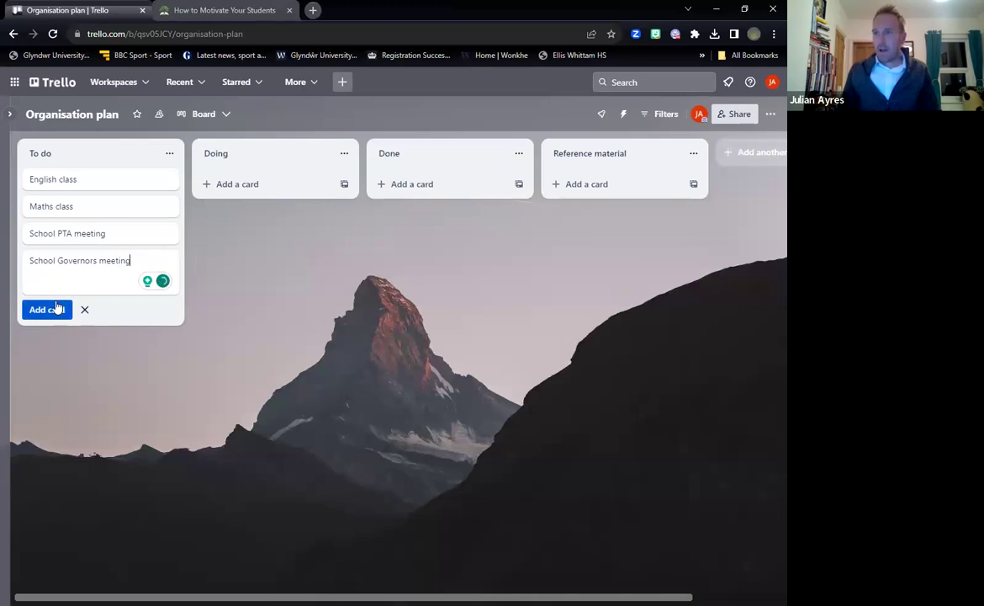
pyautogui.click(59, 309)
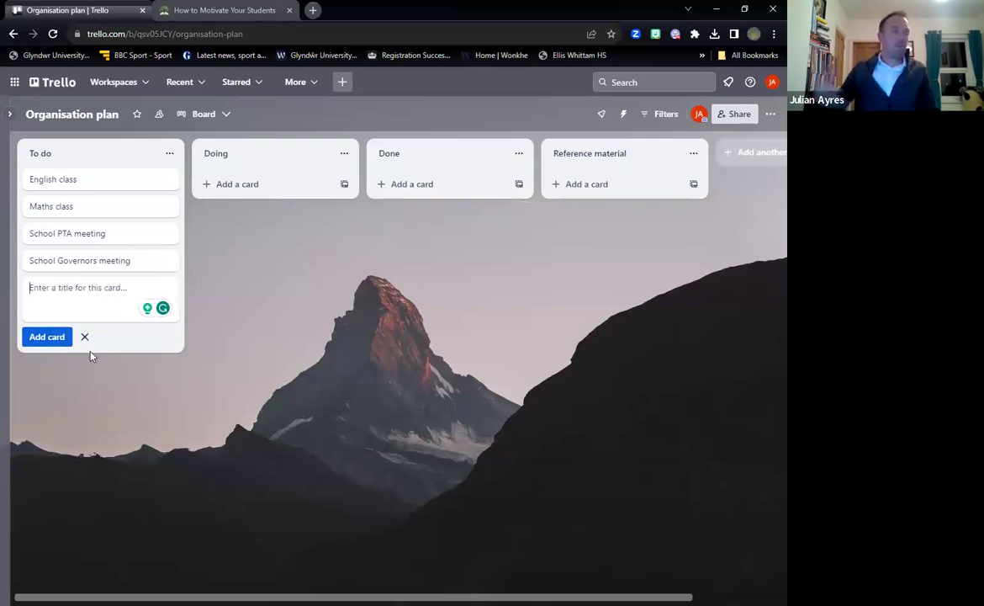
pyautogui.write('DSL meeting')
pyautogui.click(188, 430)
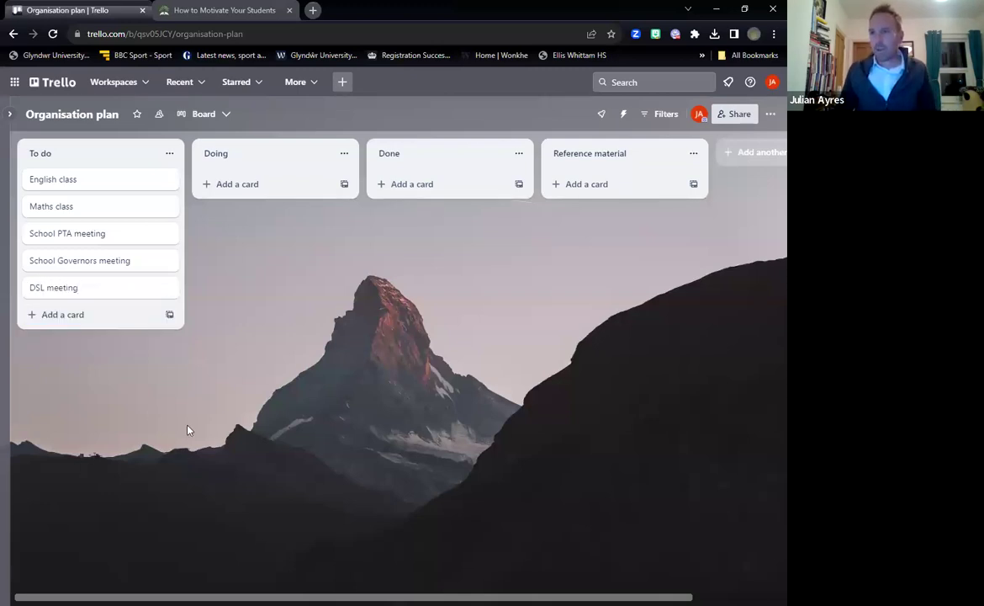
# Move the "English class" card from the To do list to the Doing list
pyautogui.moveTo(118, 186); pyautogui.dragTo(283, 187)
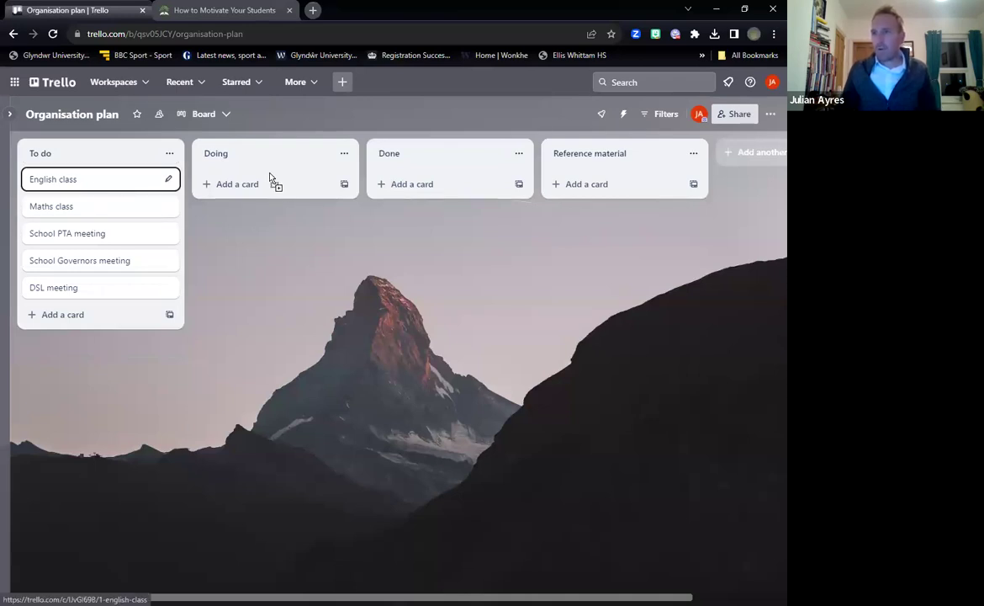
pyautogui.moveTo(88, 187); pyautogui.dragTo(258, 185)
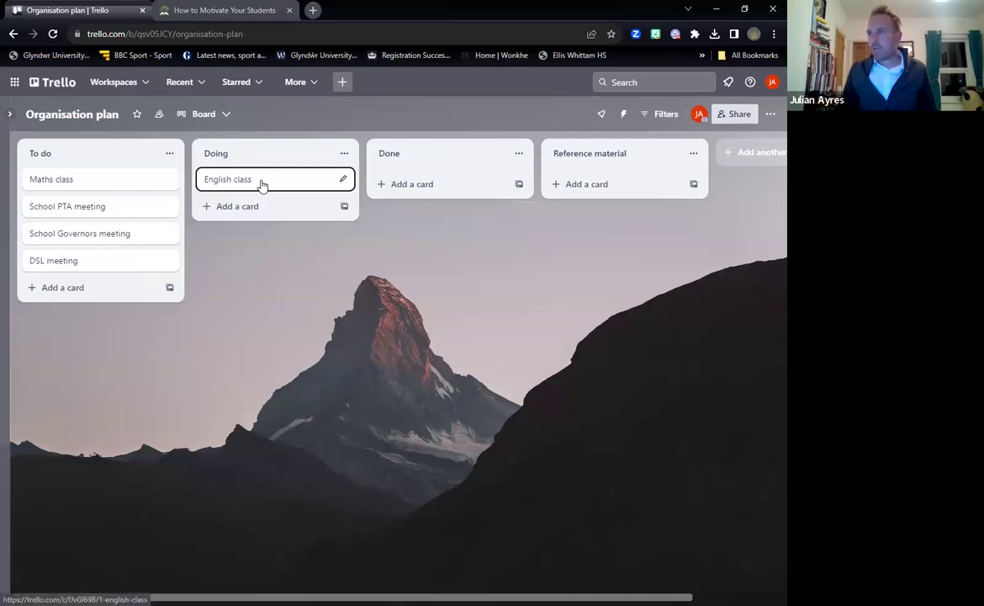
# Move the "English class" card from Doing to Done and the "Maths class" card from To do to Doing
pyautogui.press('.')
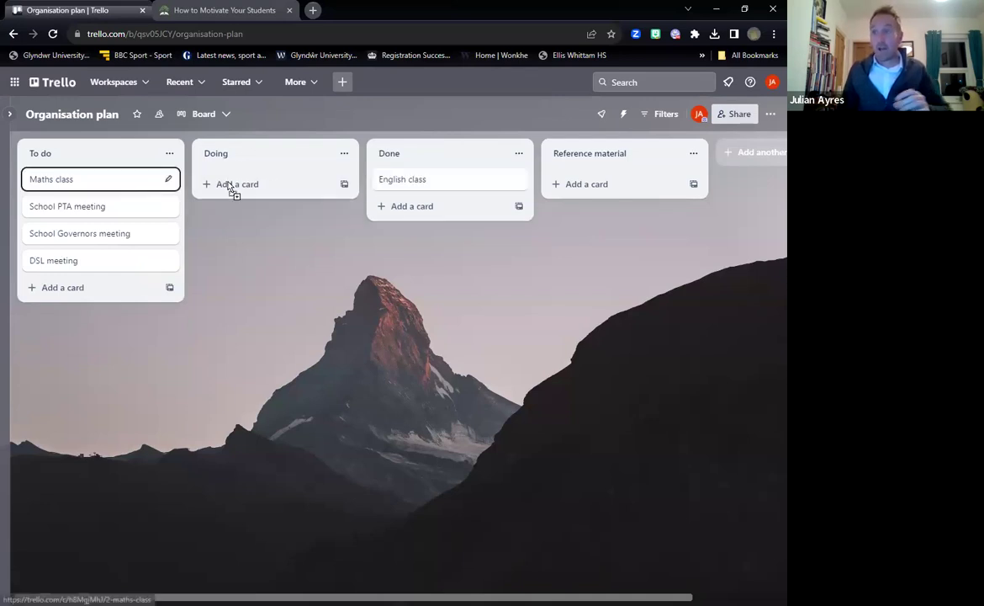
pyautogui.press('.')
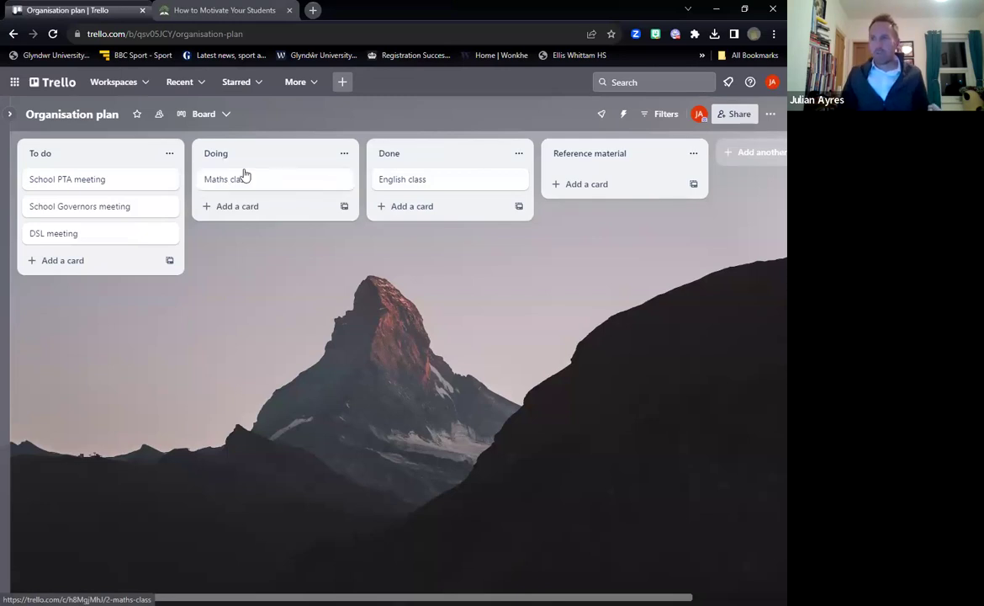
# Move the "Maths class" and "English class" cards back to the To do list, with "English class" first
pyautogui.press(',')
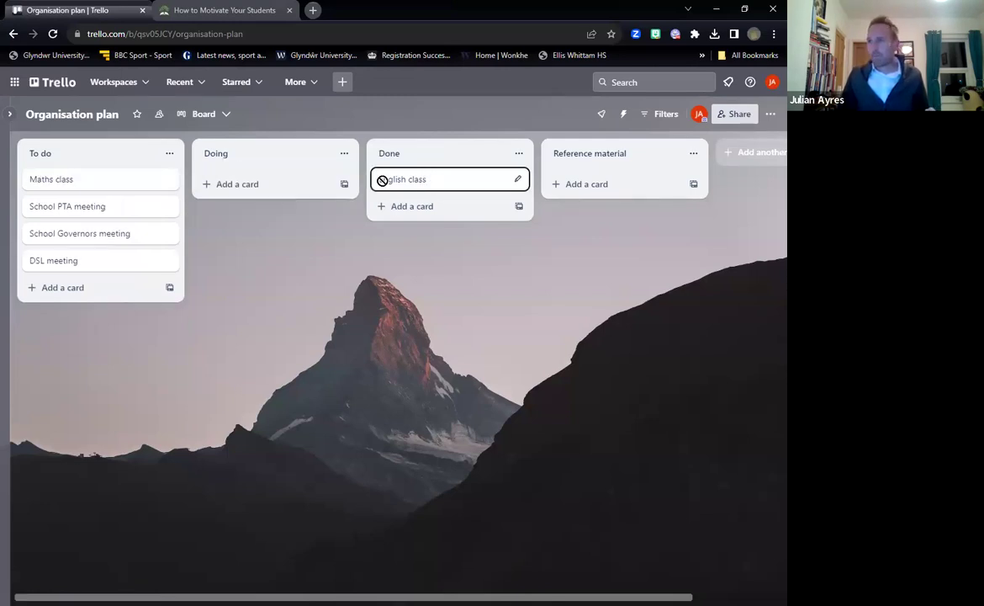
pyautogui.press(',')
pyautogui.press(',')
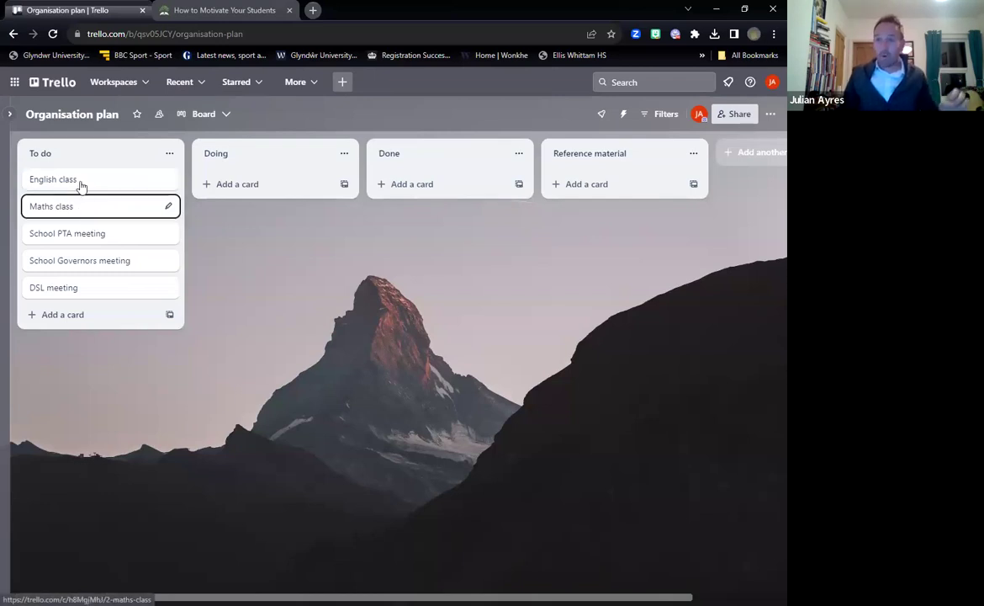
# Open the "English class" card and enter the description "Plan the lesson on Shakespeare", followed by a new line
pyautogui.click(78, 179)
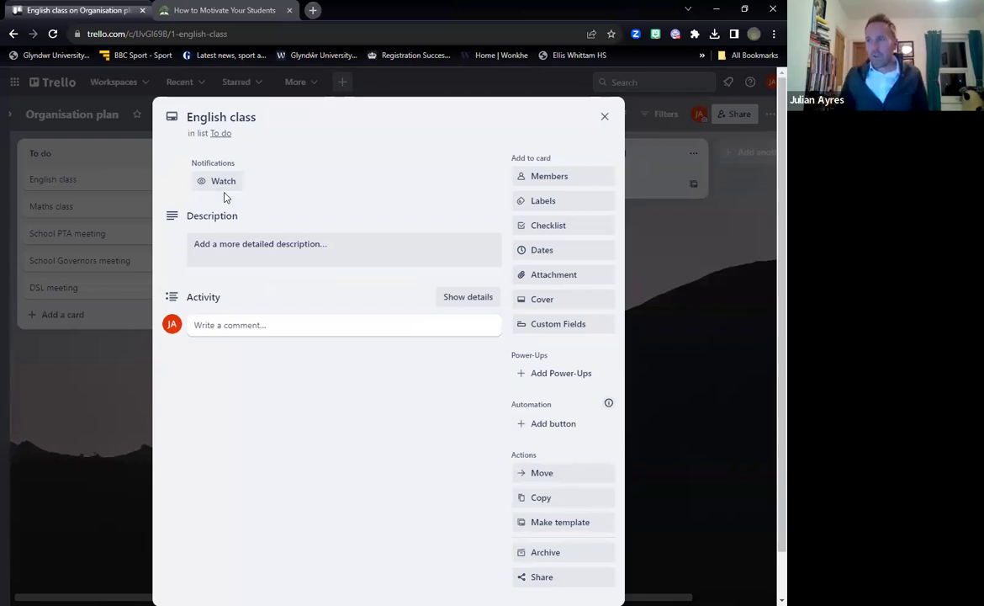
pyautogui.click(254, 246)
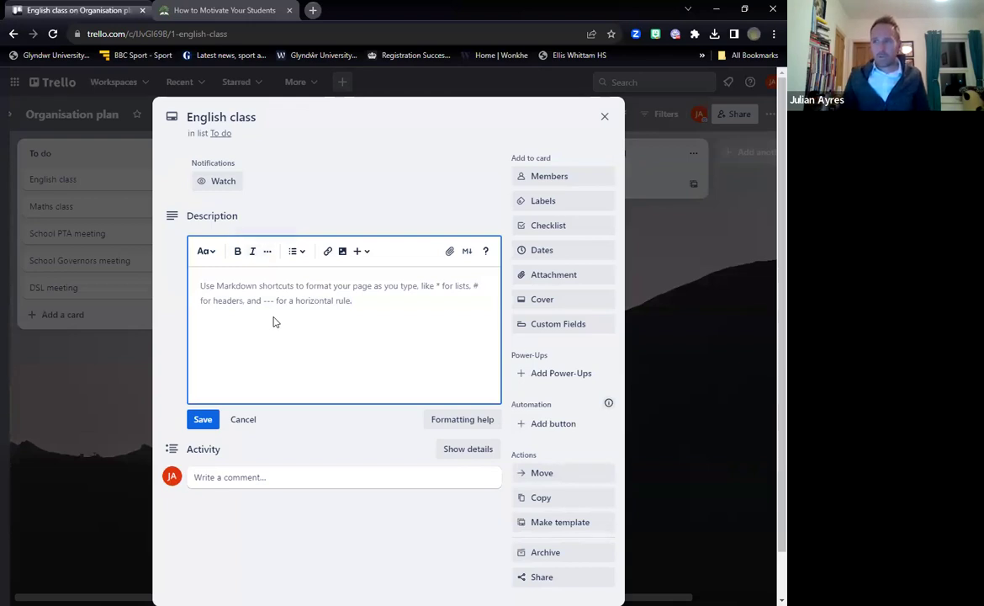
pyautogui.write('Plan the lesso')
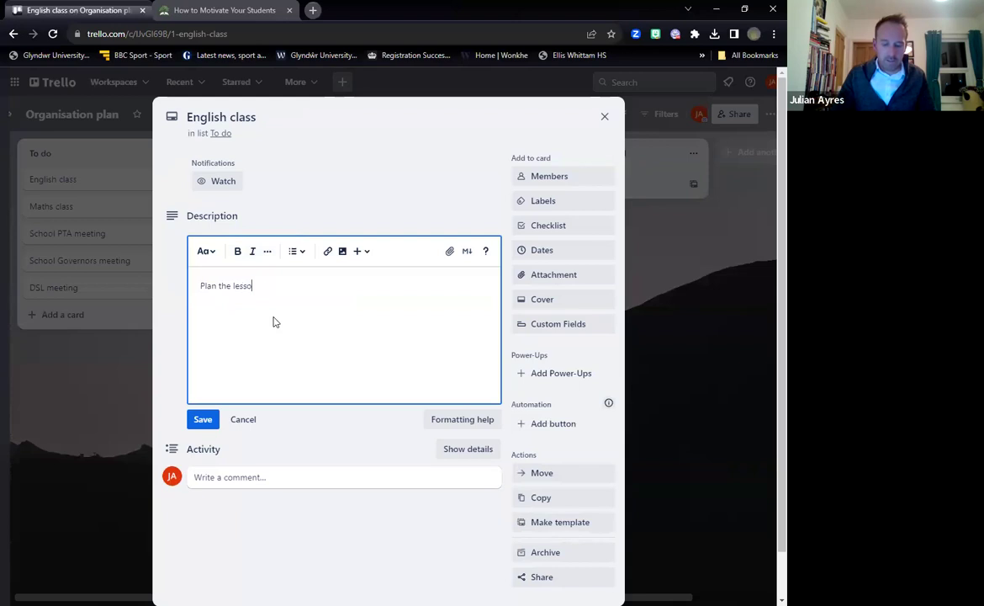
pyautogui.write('n on Sghakespea')
pyautogui.press('BackSpace')
pyautogui.press('BackSpace')
pyautogui.press('BackSpace')
pyautogui.press('BackSpace')
pyautogui.press('BackSpace')
pyautogui.press('BackSpace')
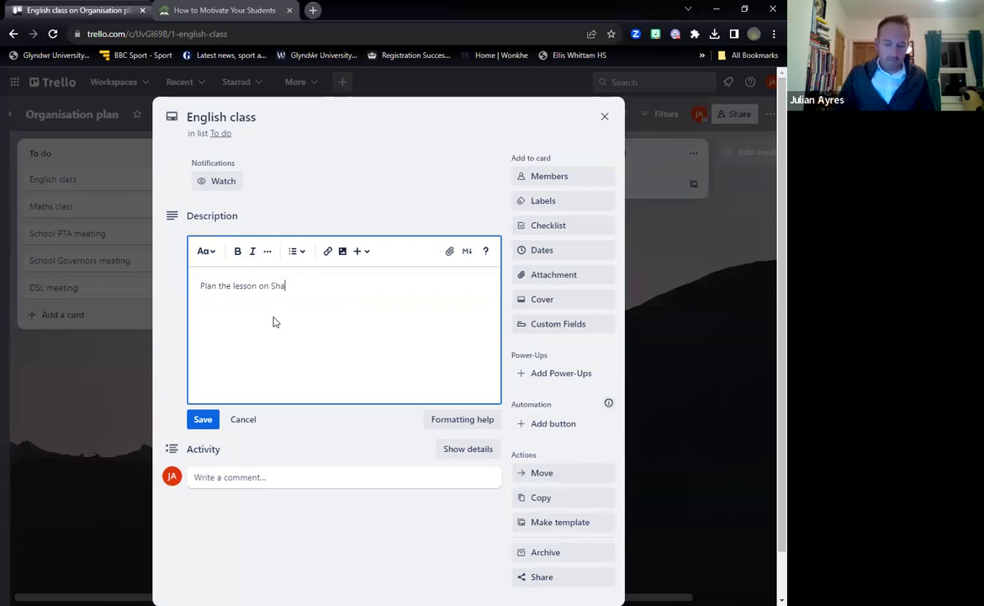
pyautogui.write('Shakespeare')
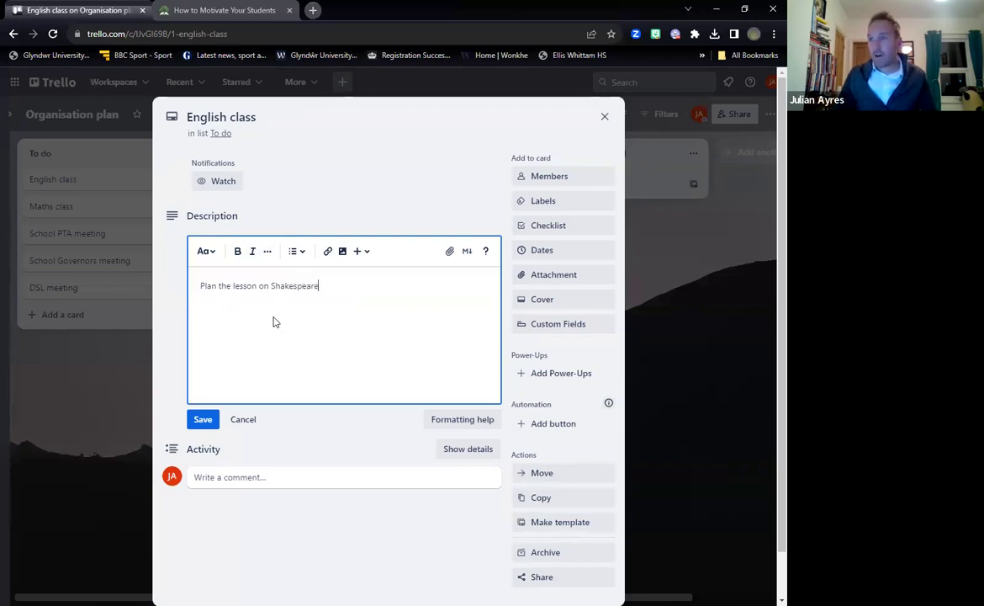
pyautogui.press('Return')
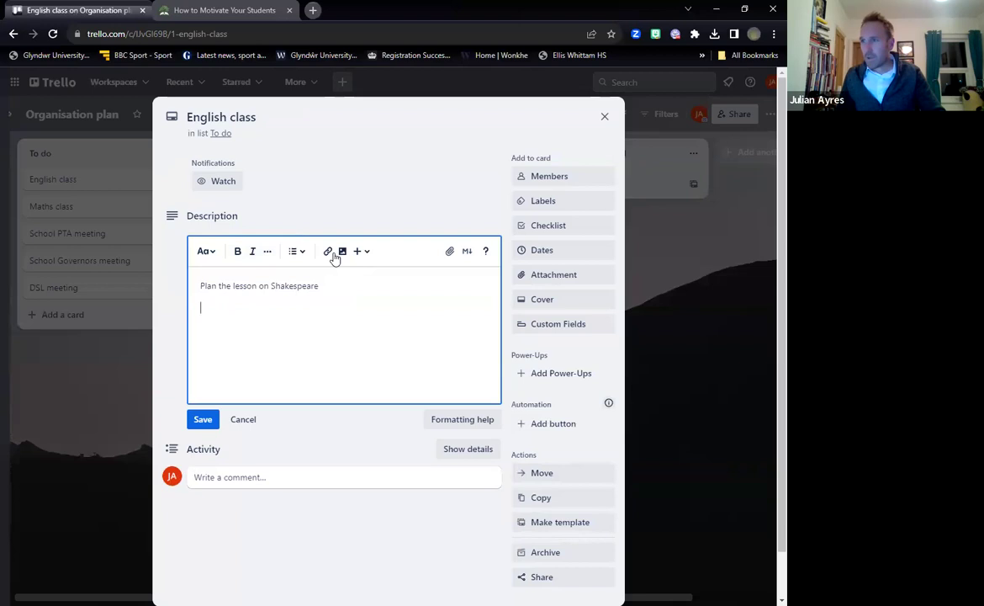
pyautogui.click(327, 251)
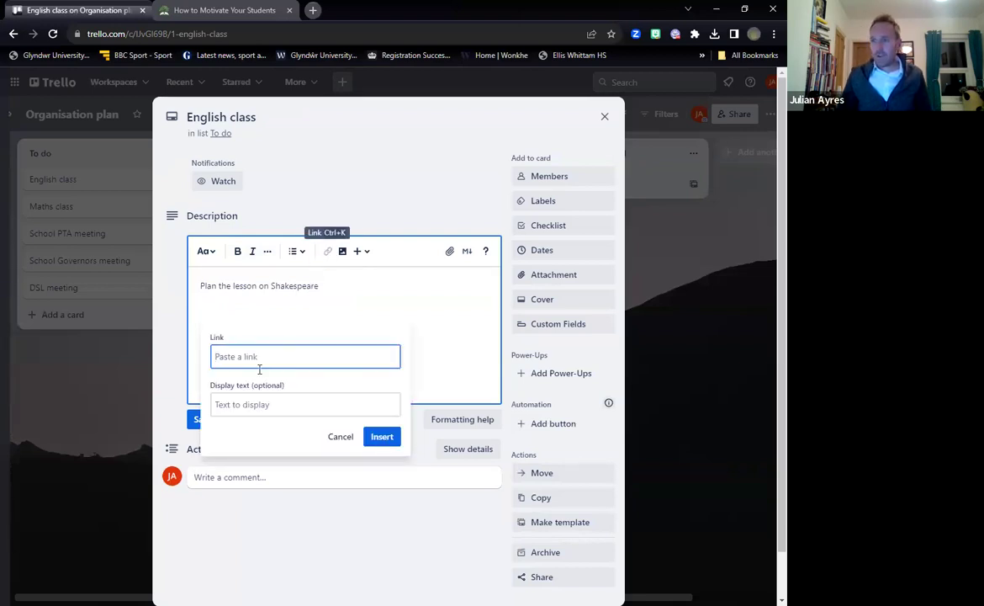
pyautogui.write('https://files.eric.ed.gov/fulltext/ED534566.pdf')
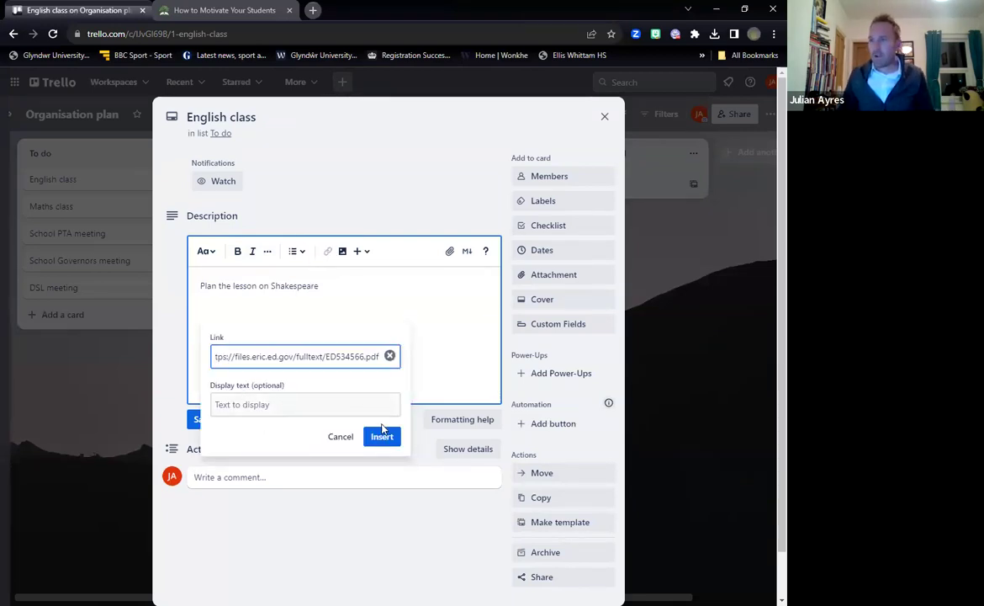
pyautogui.click(307, 407)
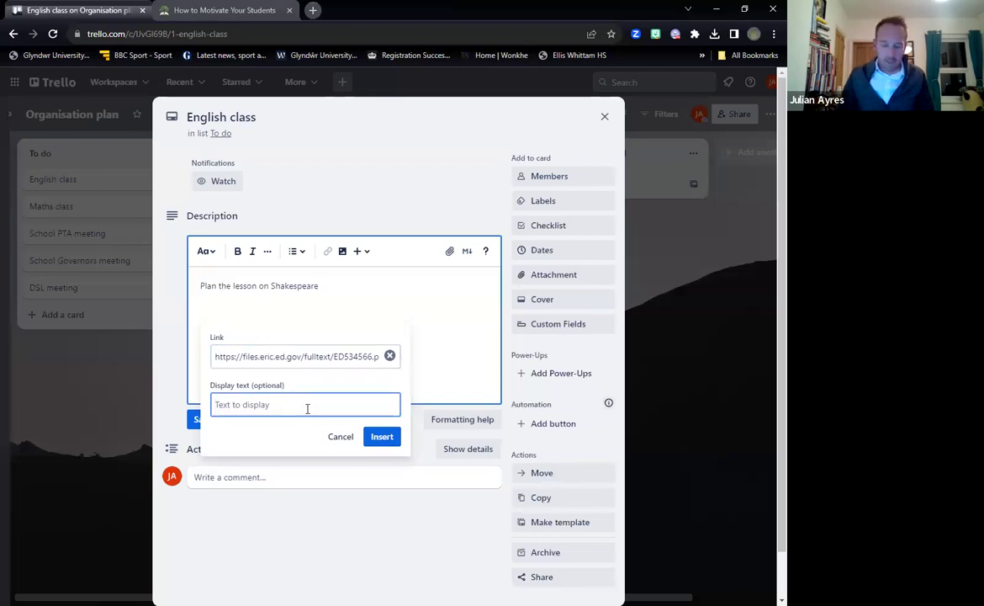
pyautogui.write('Document to support')
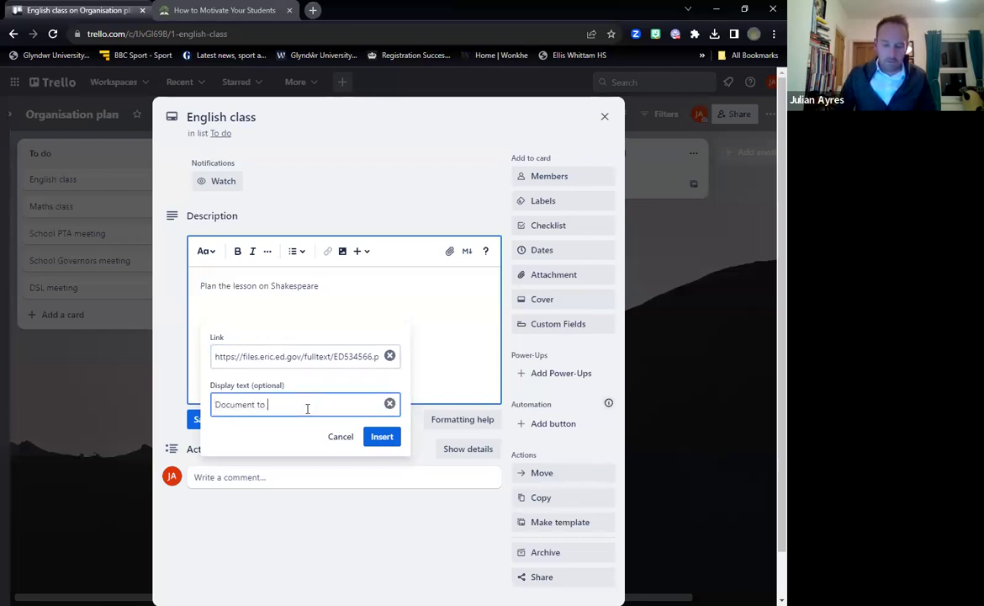
pyautogui.click(379, 438)
pyautogui.press('Return')
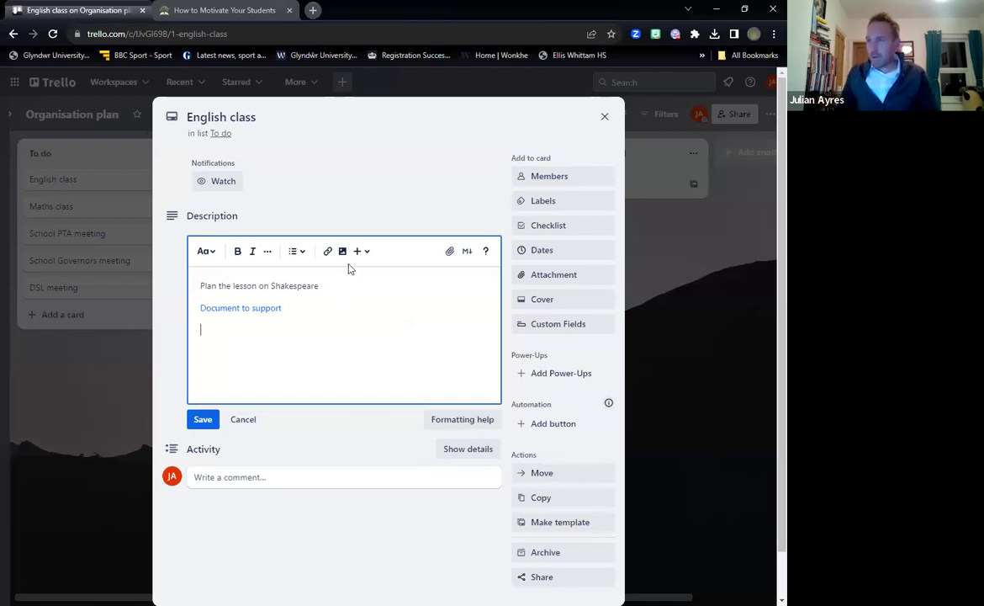
pyautogui.click(341, 253)
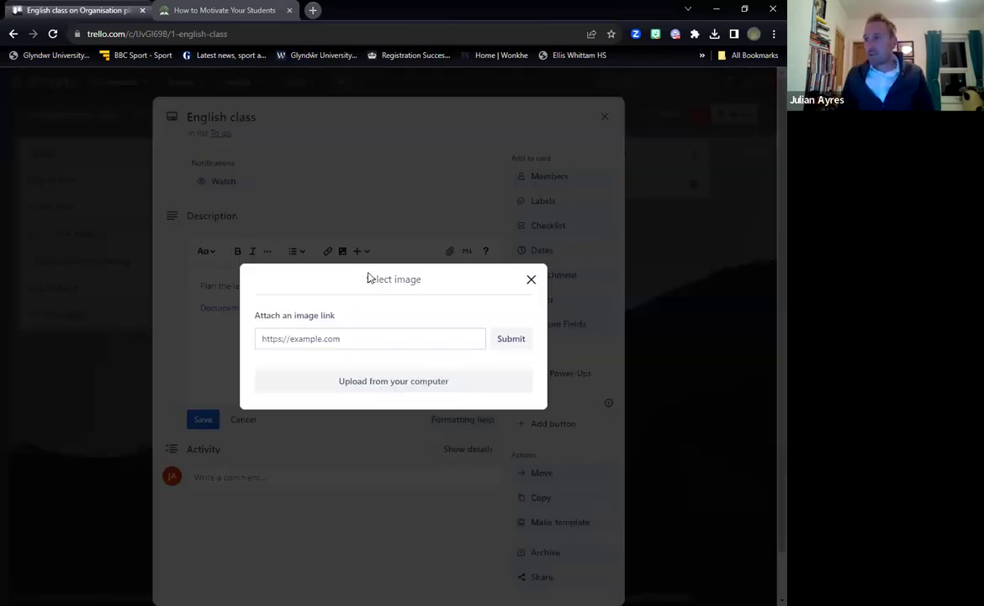
pyautogui.click(529, 283)
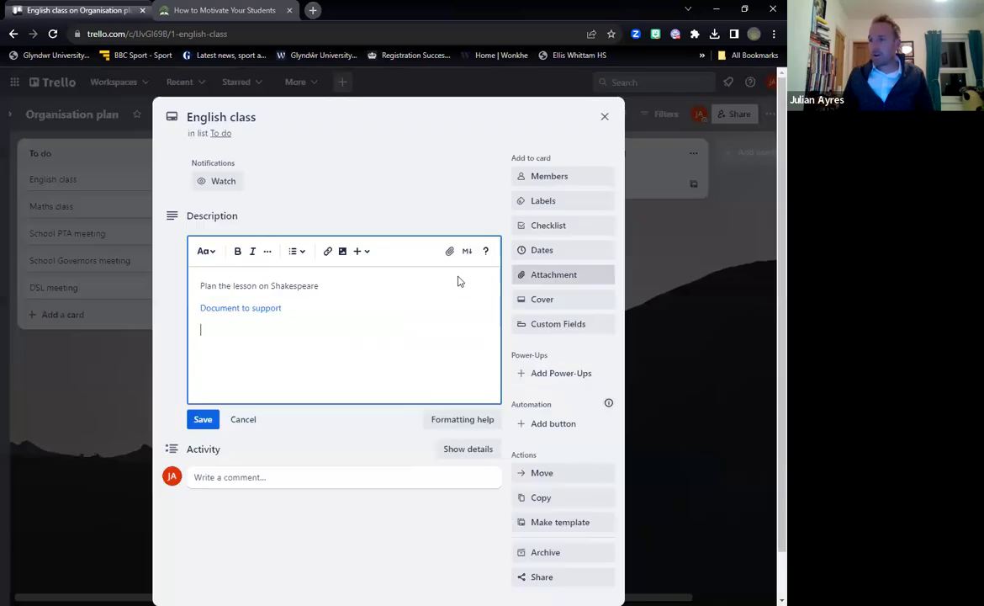
pyautogui.click(360, 252)
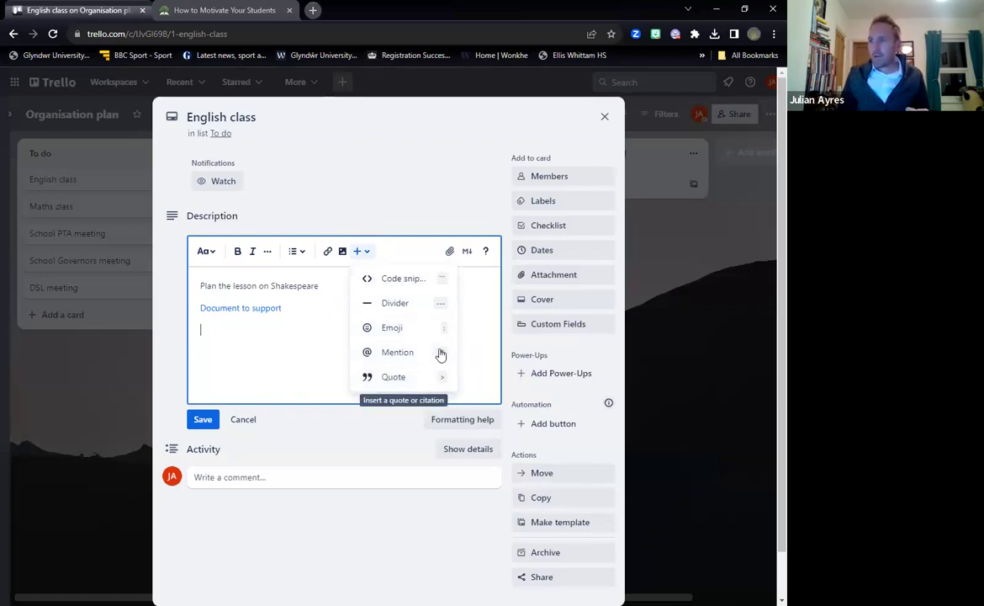
# Attach the PowerPoint file "Threshold Concepts lesson (4)" from the Desktop to the description and save the description
pyautogui.click(451, 251)
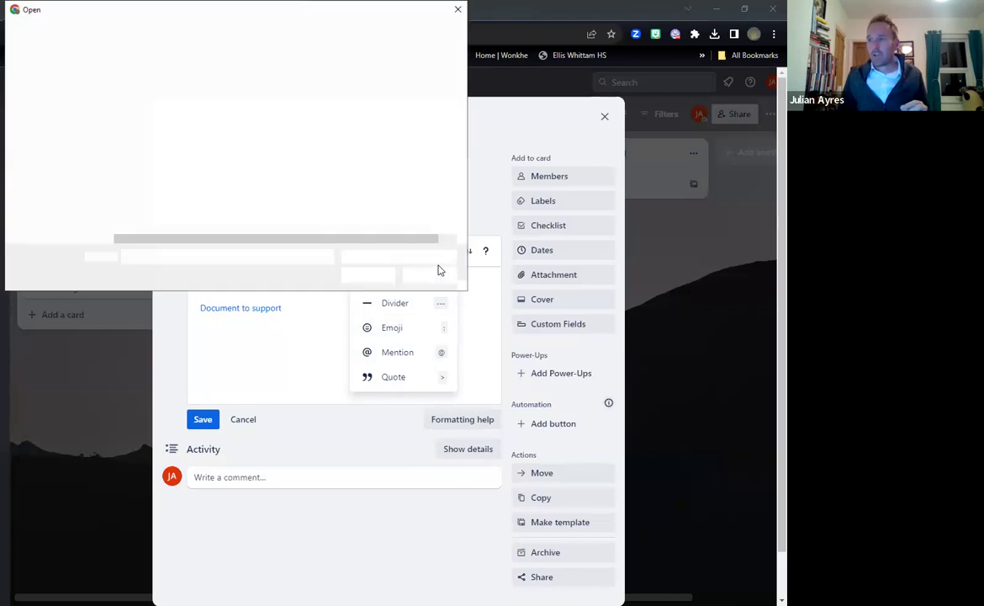
pyautogui.scroll(-10, 337, 181)
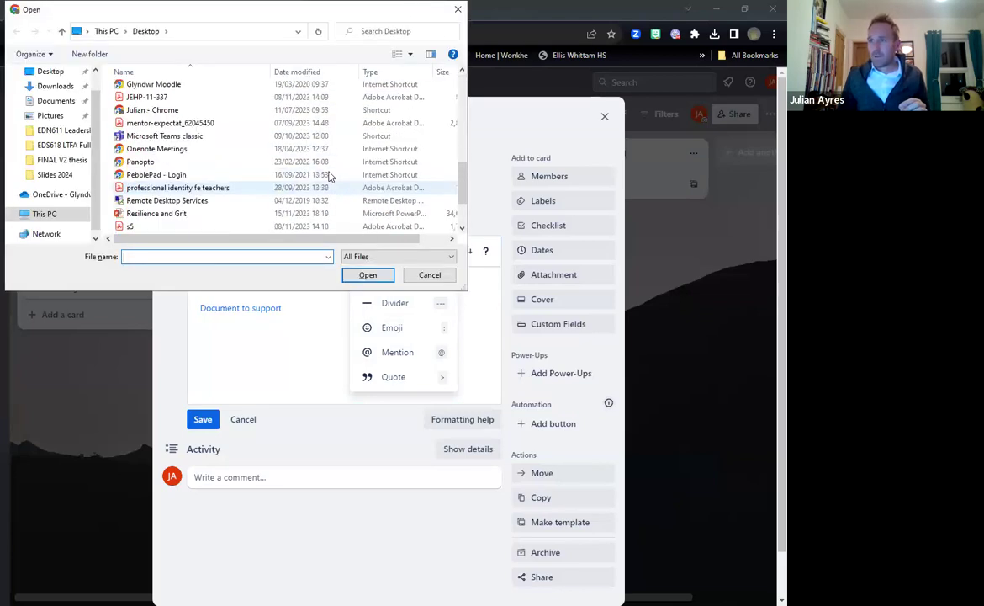
pyautogui.click(326, 187)
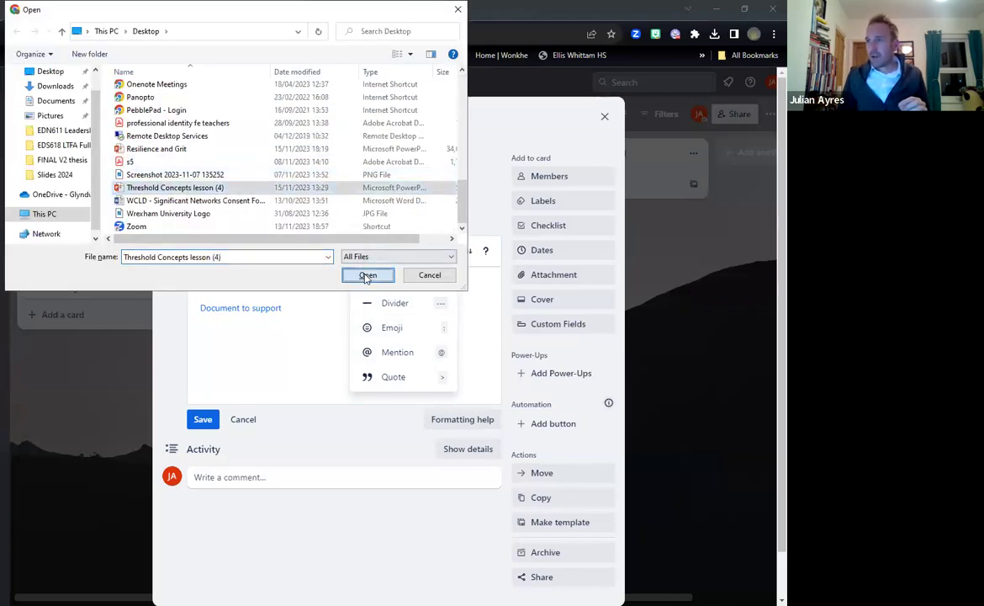
pyautogui.click(368, 274)
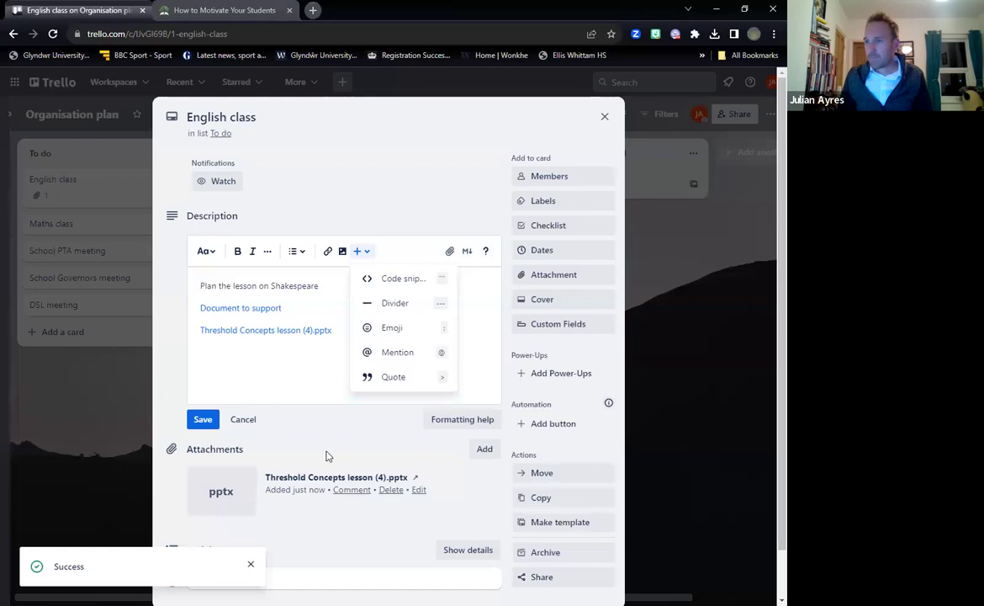
pyautogui.click(202, 421)
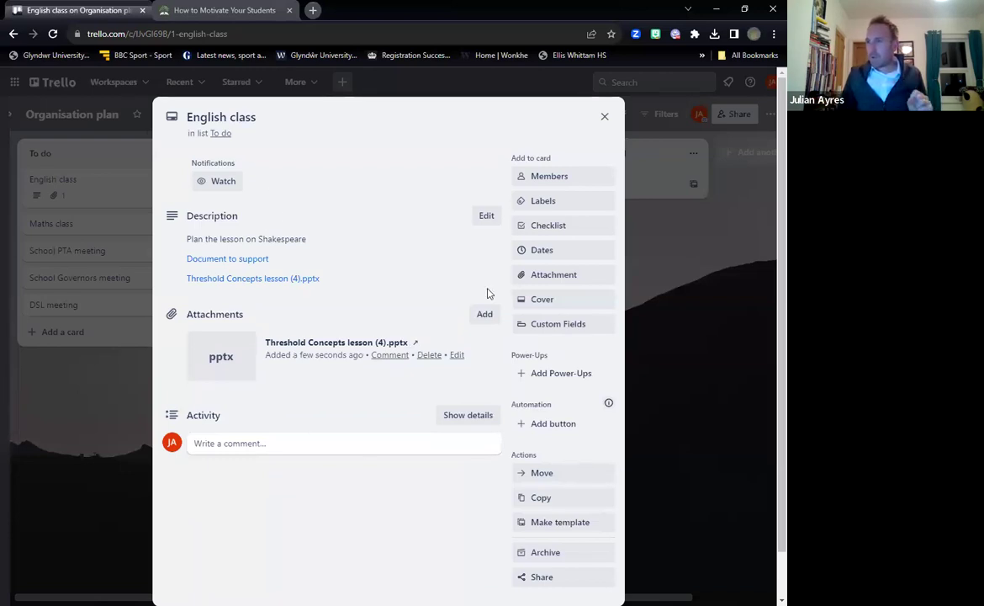
# Add a checklist titled "Organisation" to the "English class" card
pyautogui.click(556, 227)
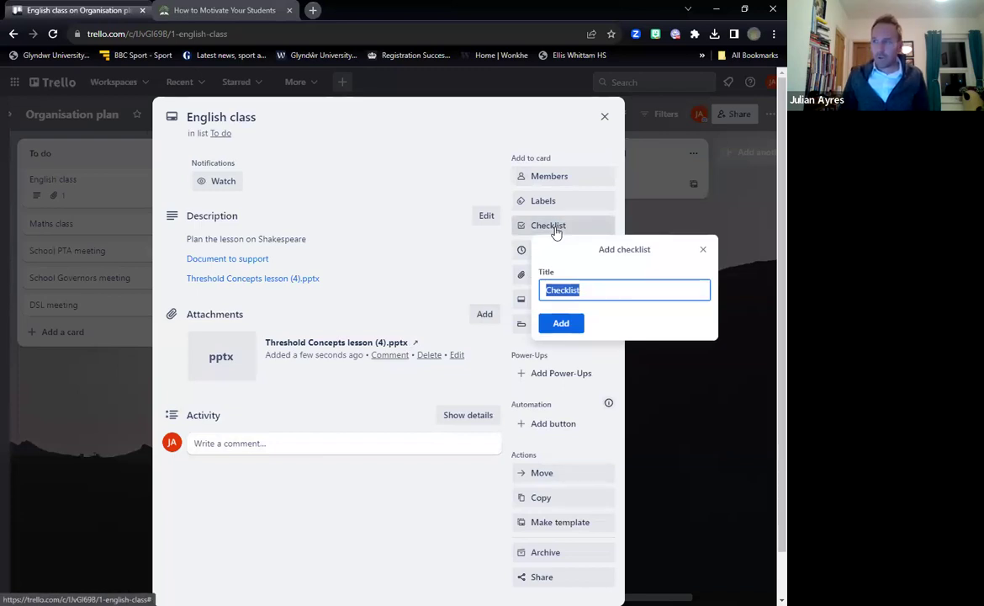
pyautogui.write('Organisation')
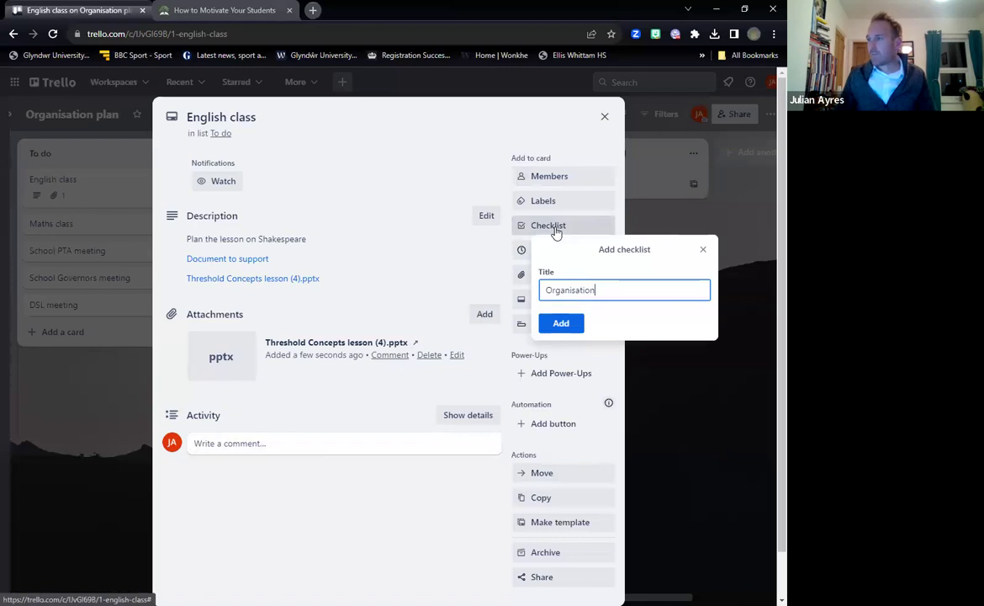
pyautogui.click(564, 334)
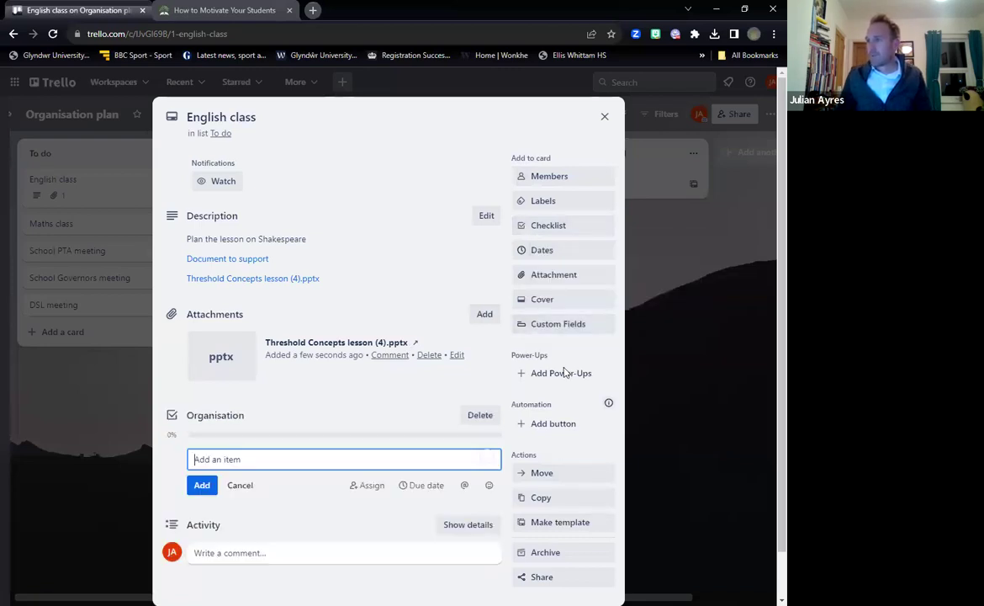
# Add the items "Proof read slides" and "Present slides" to the Organisation checklist
pyautogui.scroll(-1, 309, 442)
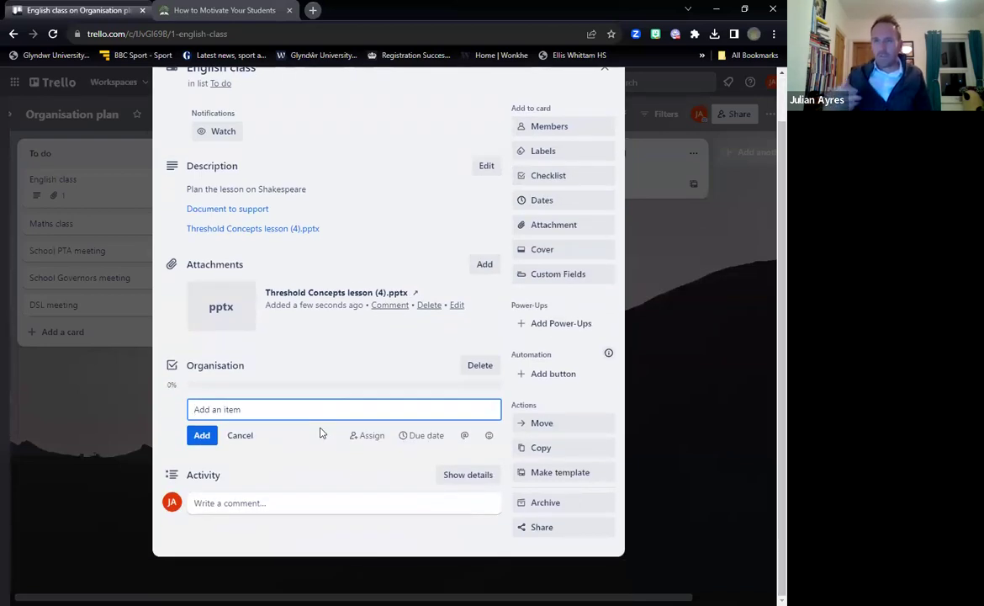
pyautogui.write('P')
pyautogui.press('BackSpace')
pyautogui.write('Proof read slides')
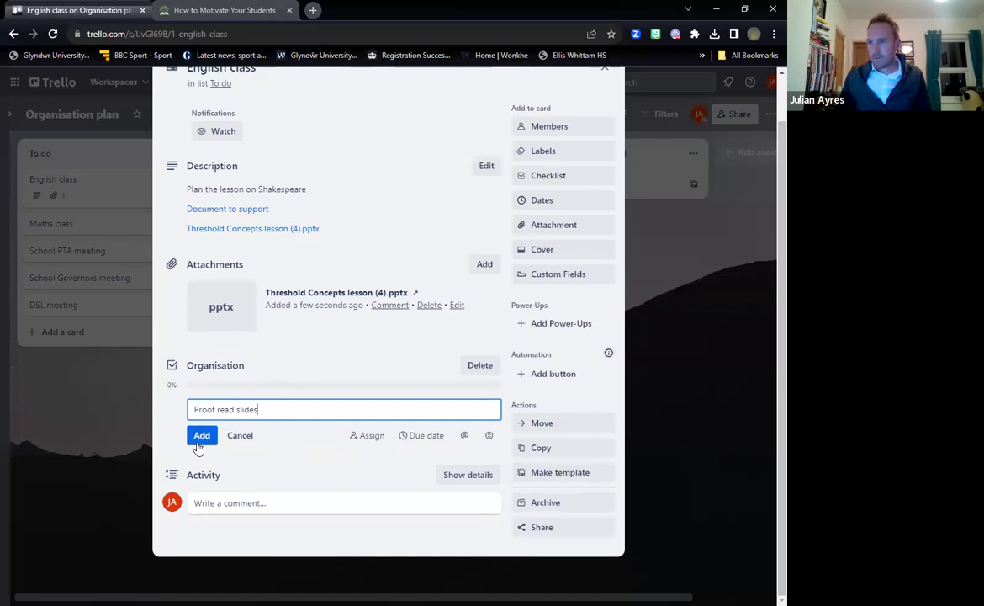
pyautogui.press('Return')
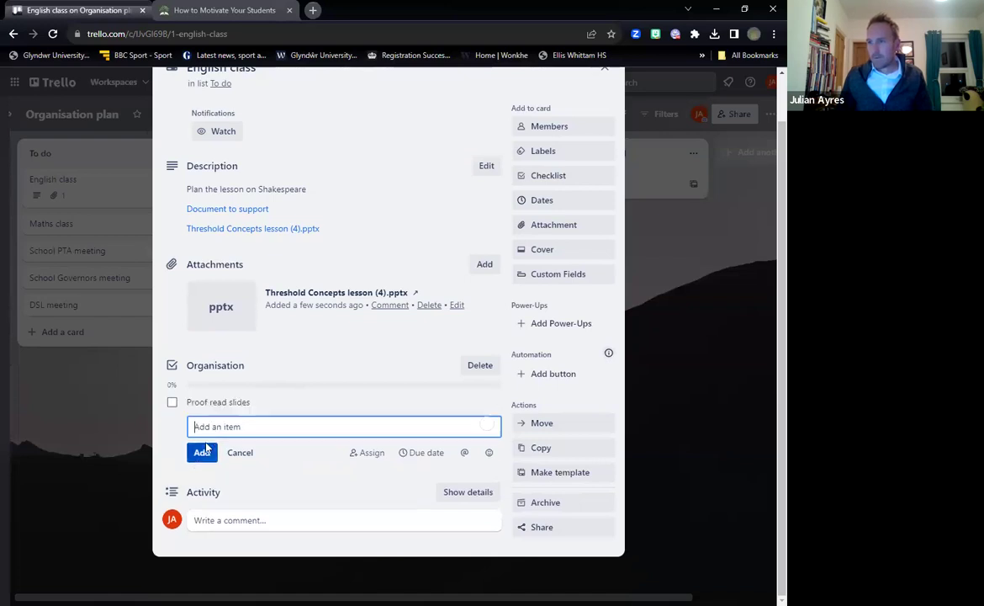
pyautogui.write('Present slides')
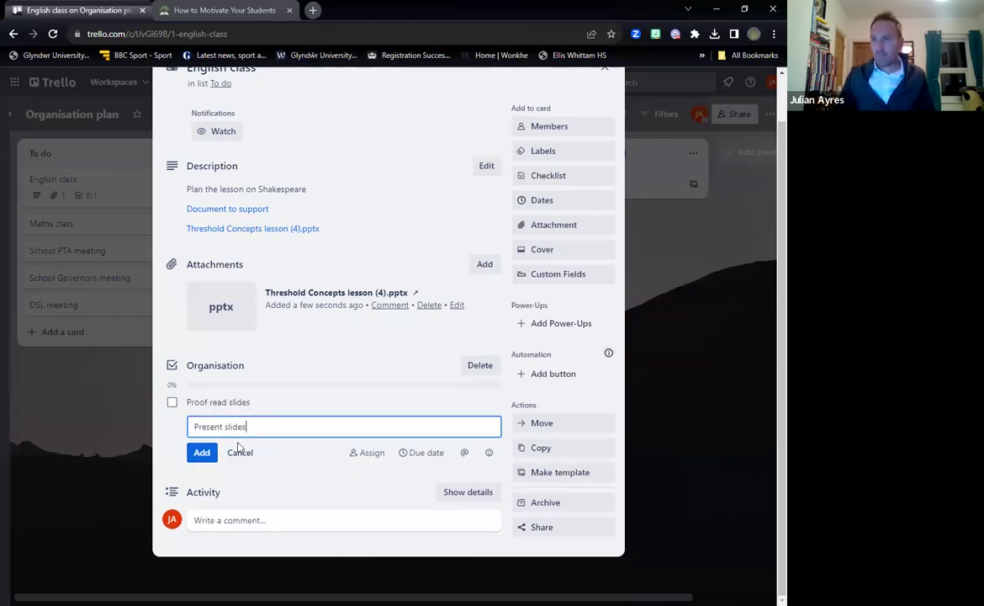
pyautogui.click(201, 453)
# Add the items "Assessment date" and "Mark homework" to the Organisation checklist
pyautogui.write('A')
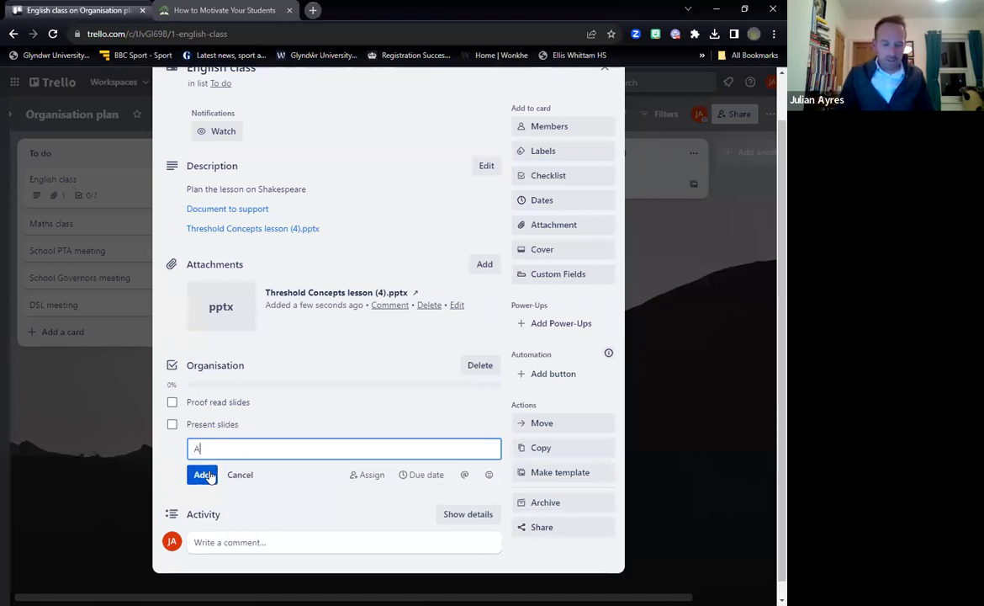
pyautogui.write('ssessment d')
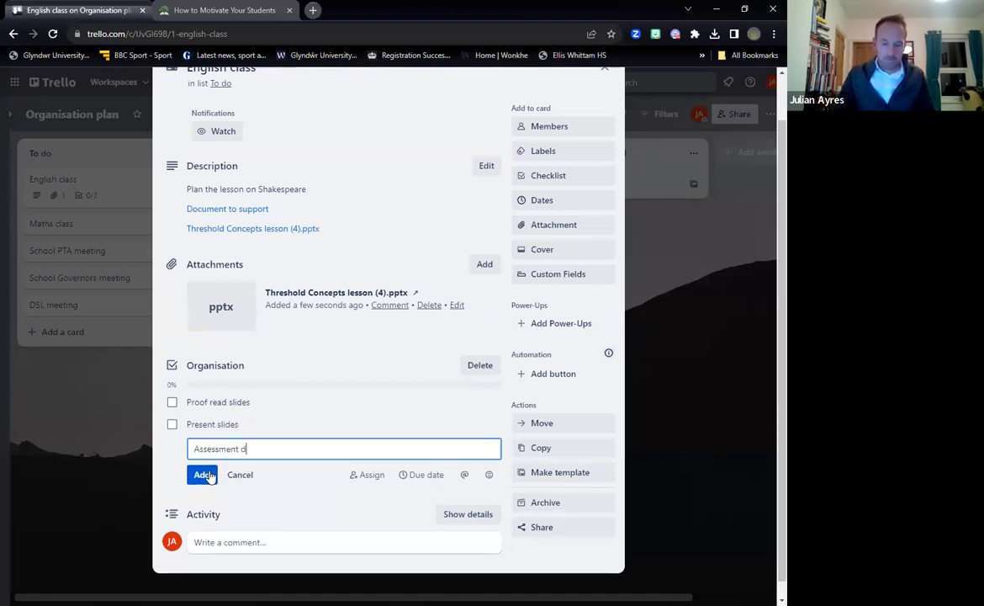
pyautogui.write('ate')
pyautogui.click(206, 476)
pyautogui.write('Mark homework')
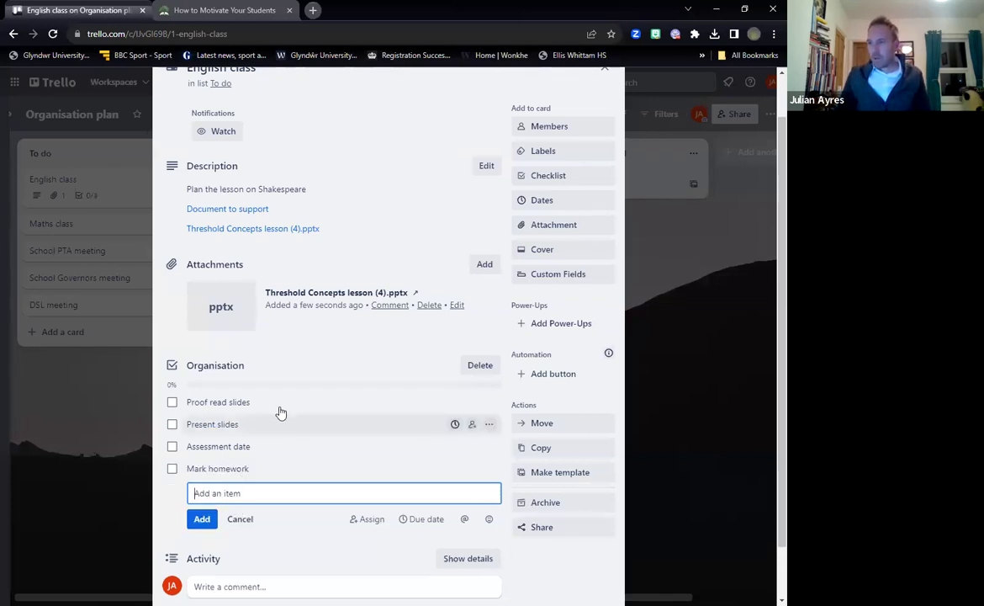
# Try to set a due date on the "Proof read slides" checklist item and dismiss the checklist item editing
pyautogui.click(454, 403)
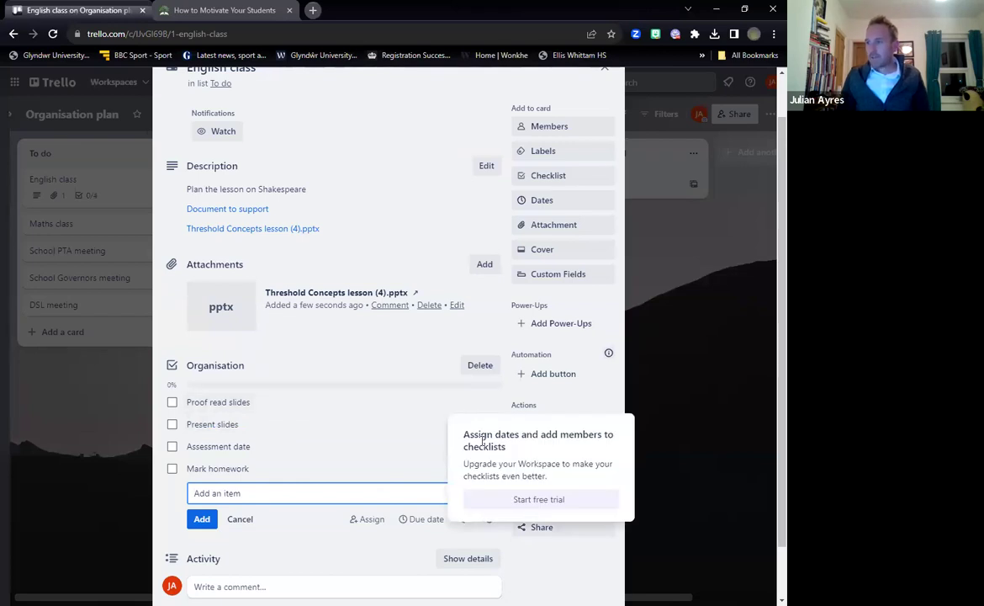
pyautogui.click(418, 447)
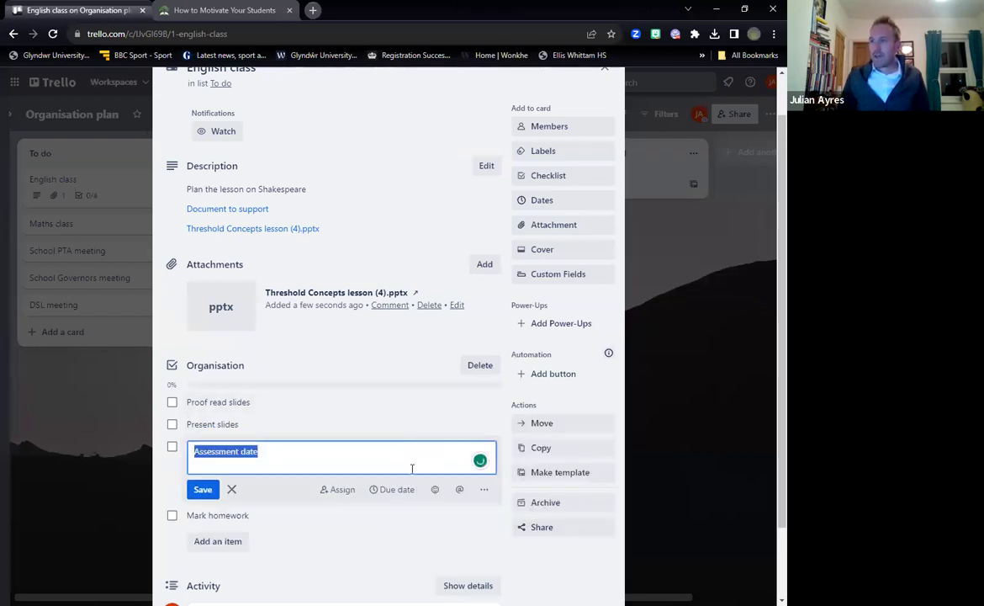
pyautogui.click(364, 528)
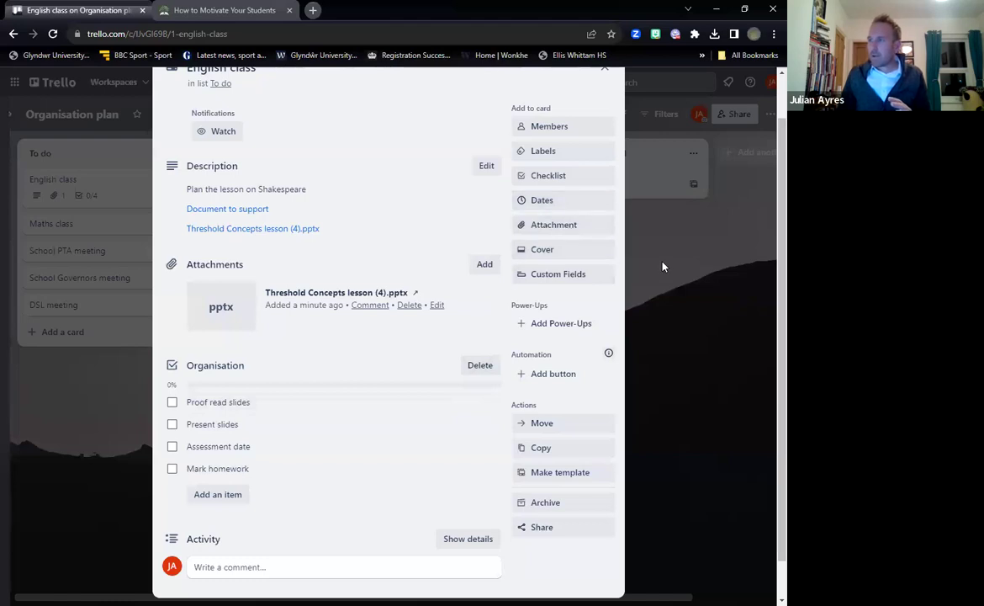
# Close the "English class" card and move it from the "To do" list to the "Doing" list
pyautogui.scroll(2, 648, 252)
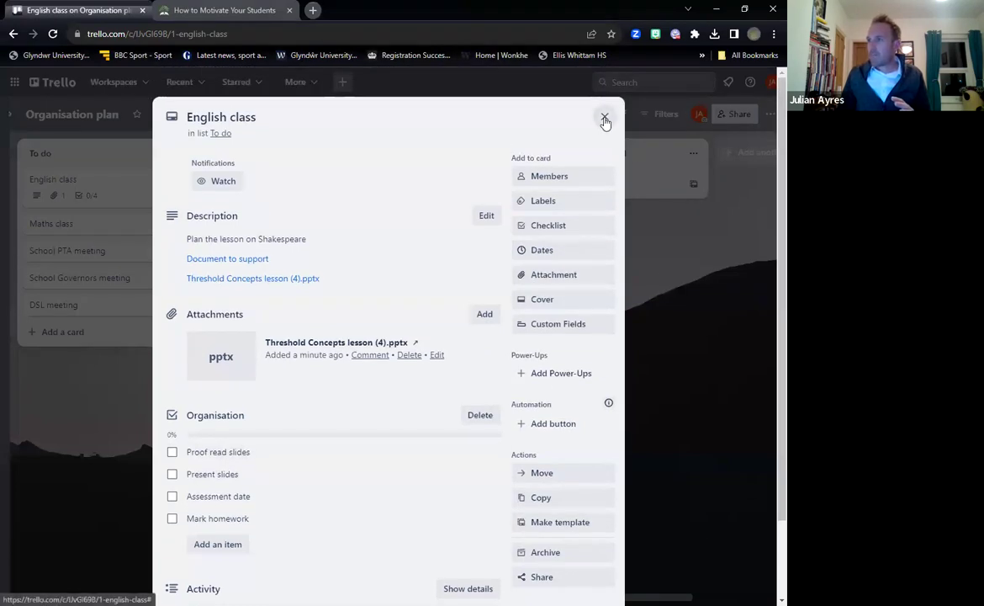
pyautogui.click(604, 116)
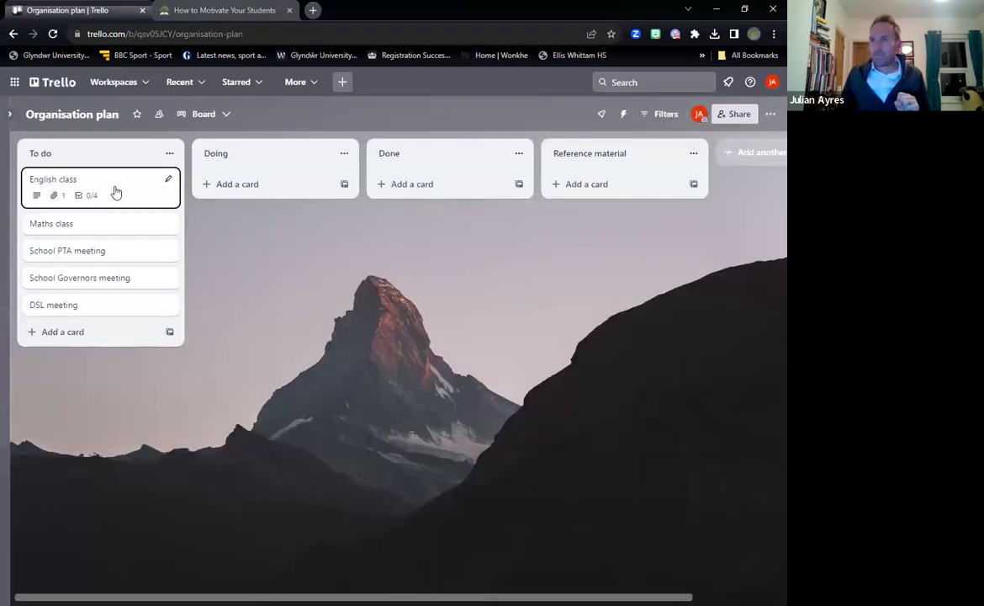
pyautogui.moveTo(125, 192); pyautogui.dragTo(288, 211)
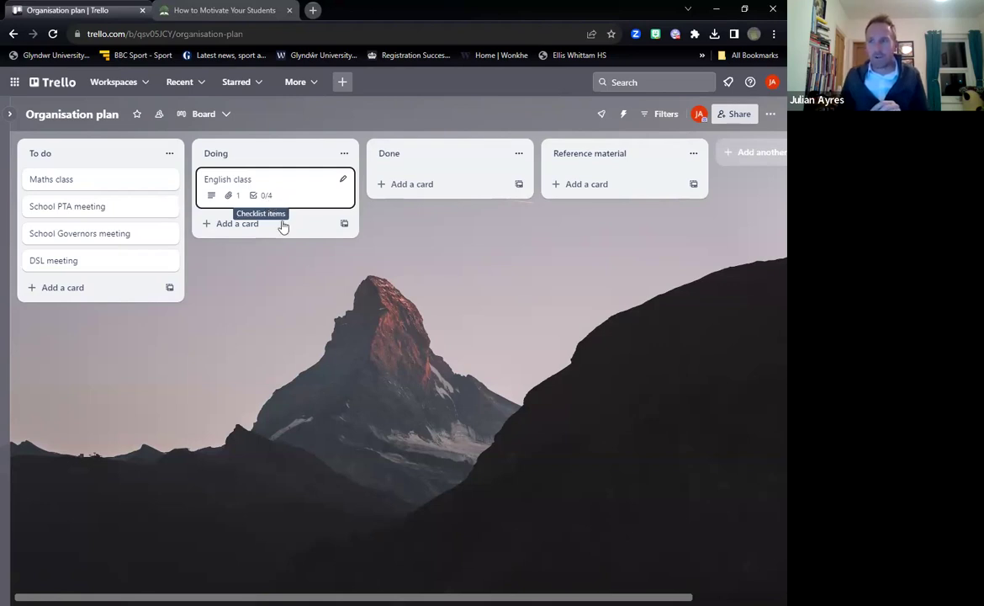
# Open the "Maths class" card and title the green label "Maths"
pyautogui.click(130, 188)
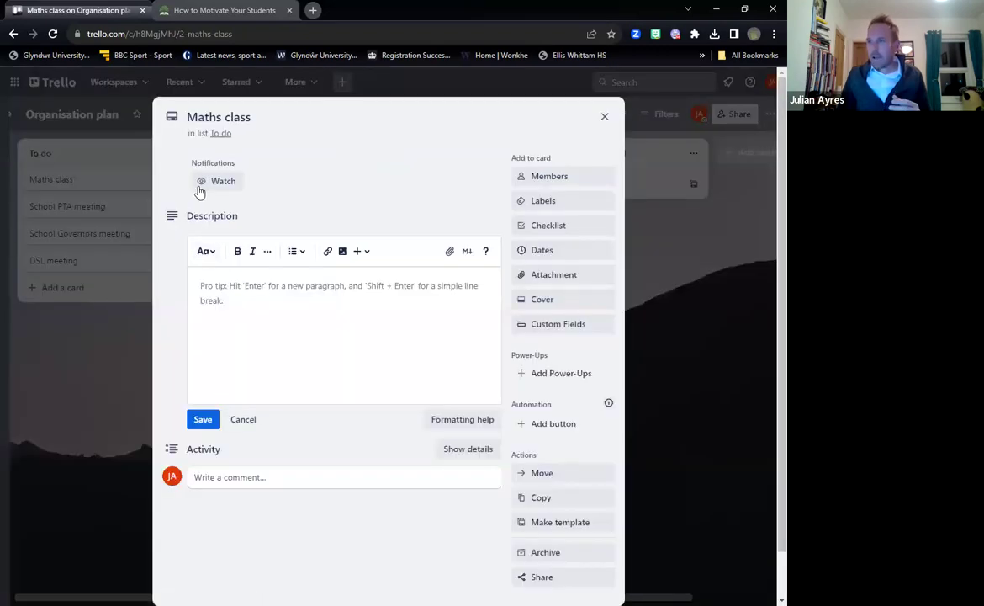
pyautogui.click(554, 202)
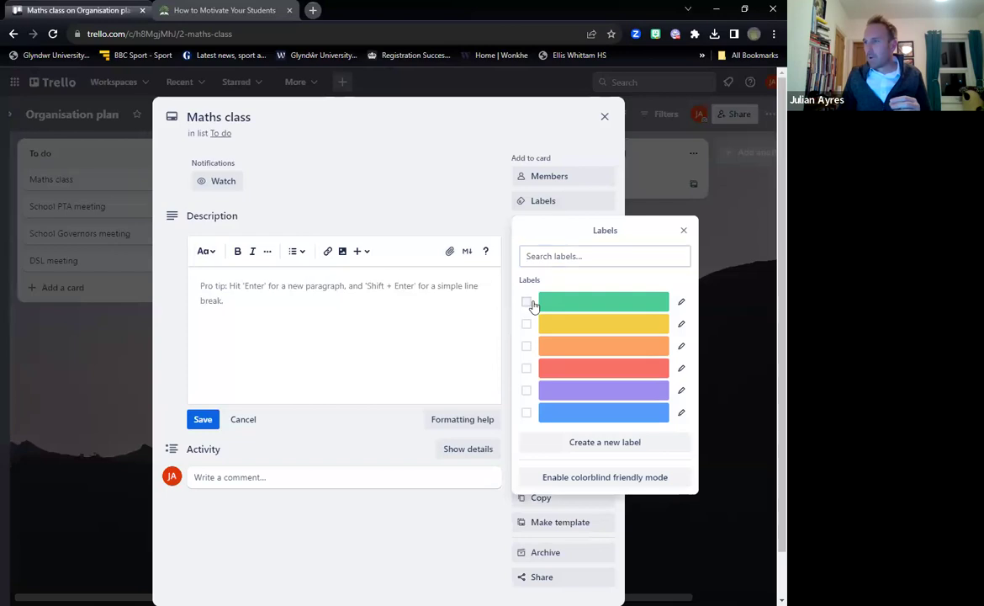
pyautogui.click(528, 302)
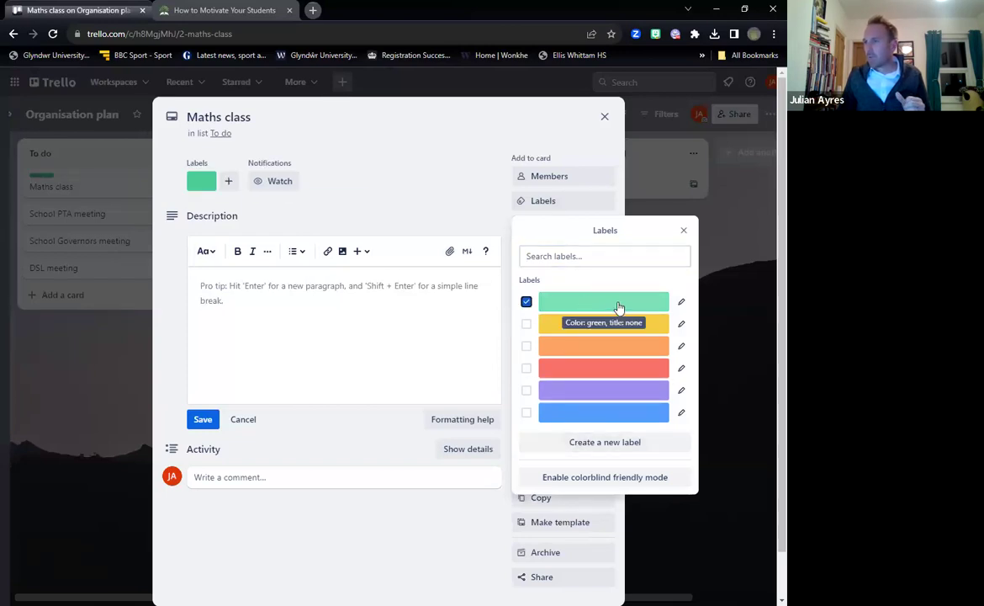
pyautogui.click(619, 303)
pyautogui.click(681, 302)
pyautogui.write('Maths')
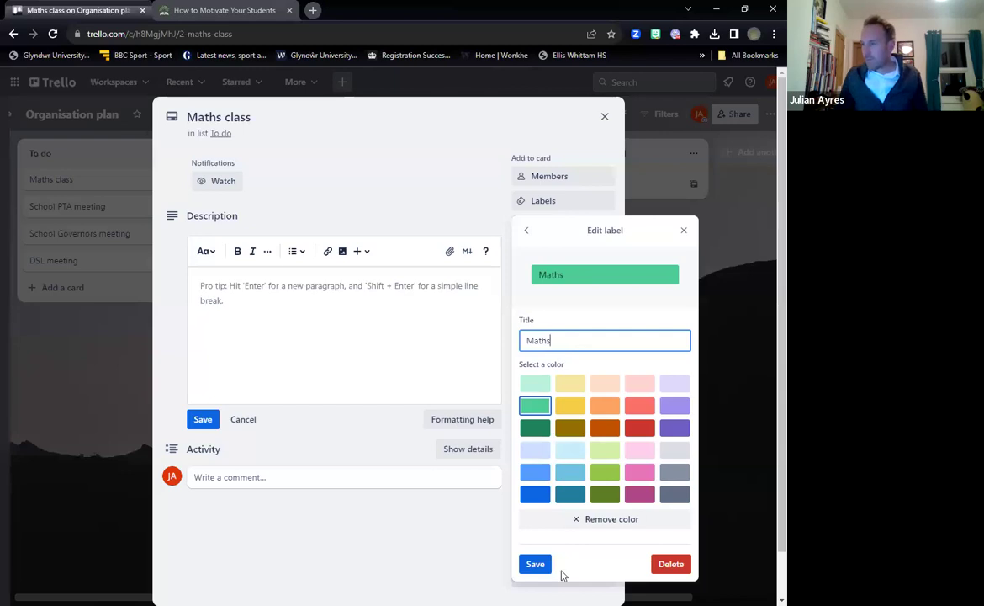
pyautogui.click(539, 568)
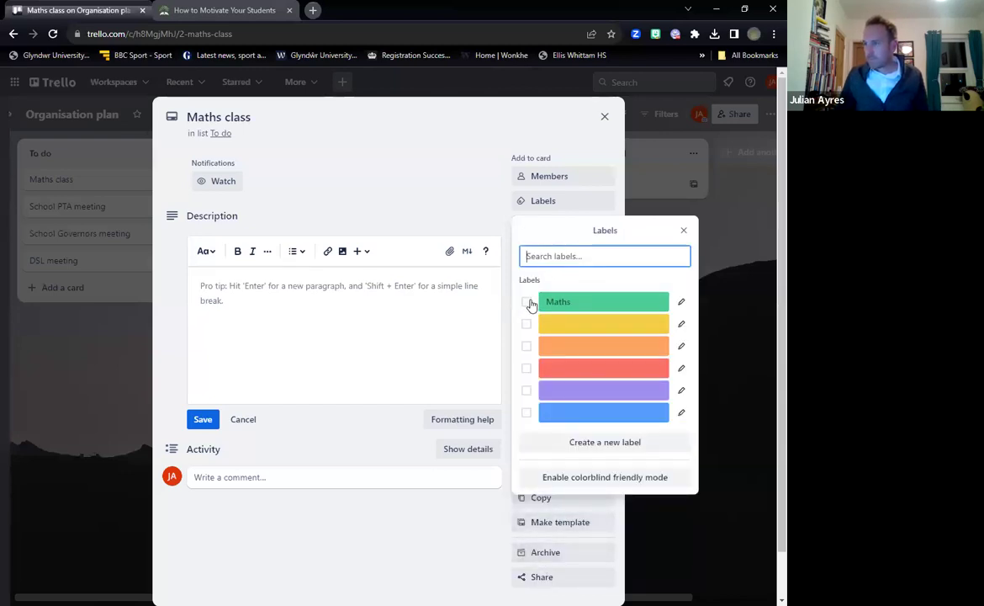
# Apply the green "Maths" label to the "Maths class" card and close the card
pyautogui.click(530, 303)
pyautogui.click(684, 230)
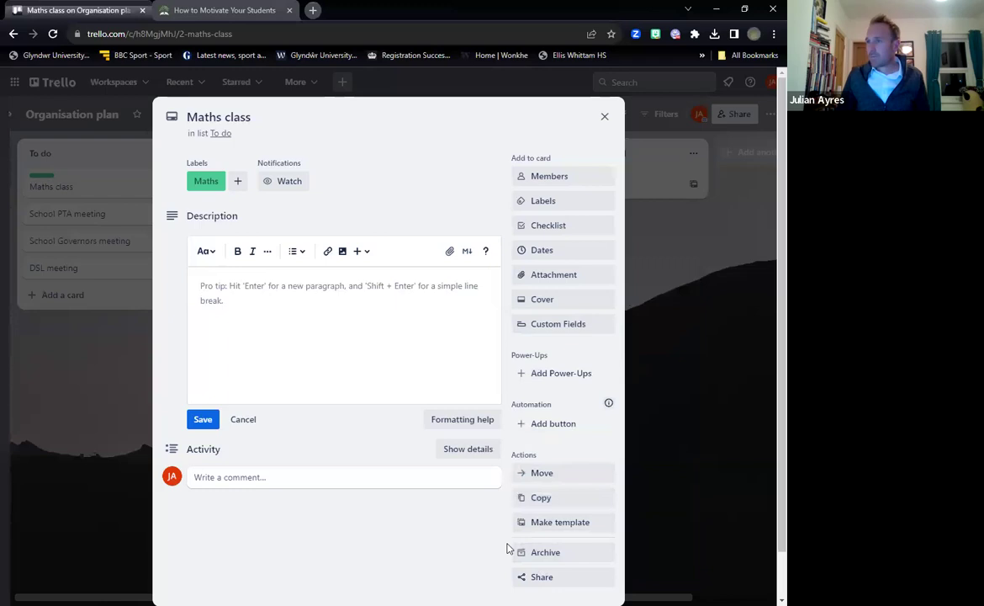
pyautogui.click(604, 116)
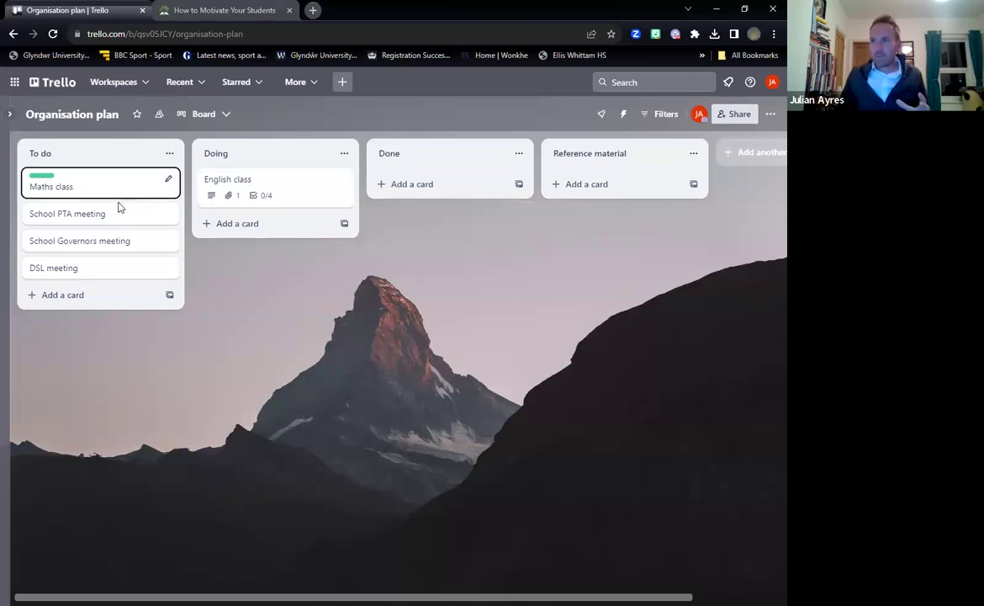
# Move "English class" to the "Done" list, and "Maths class" and "School PTA meeting" to the "Doing" list
pyautogui.moveTo(269, 189); pyautogui.dragTo(446, 193)
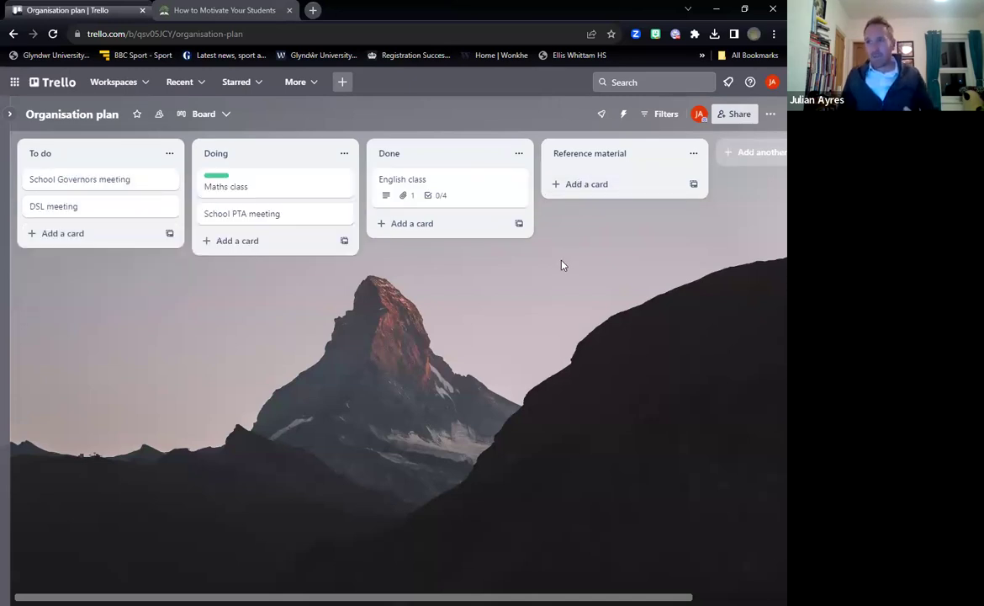
# Look over the view options offered for the "Organisation plan" board and close them
pyautogui.click(225, 117)
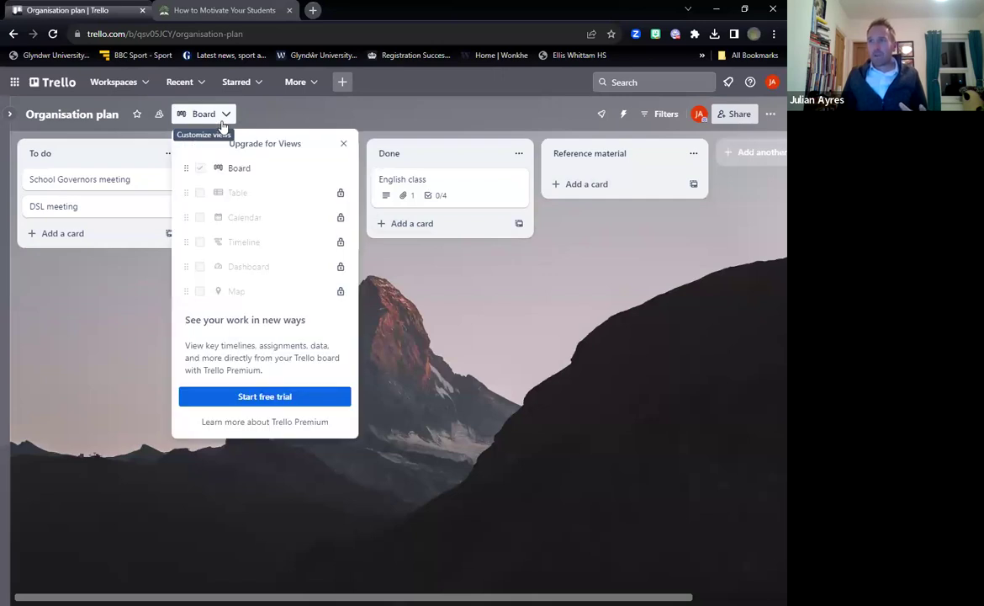
pyautogui.click(343, 144)
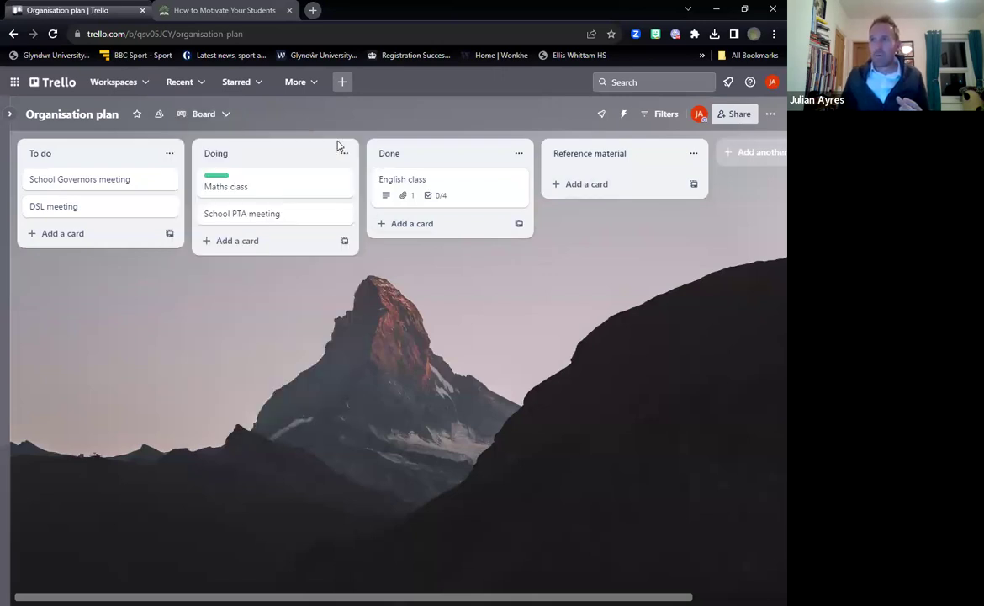
# View the boards of the green "education" workspace and open the recently used "Weekly Schedule" board
pyautogui.click(148, 87)
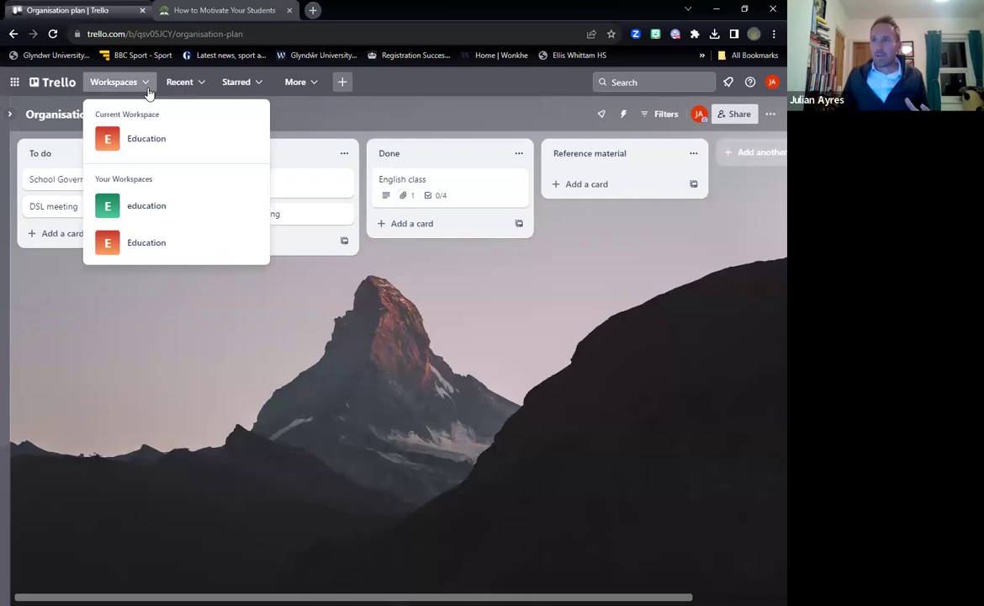
pyautogui.click(152, 211)
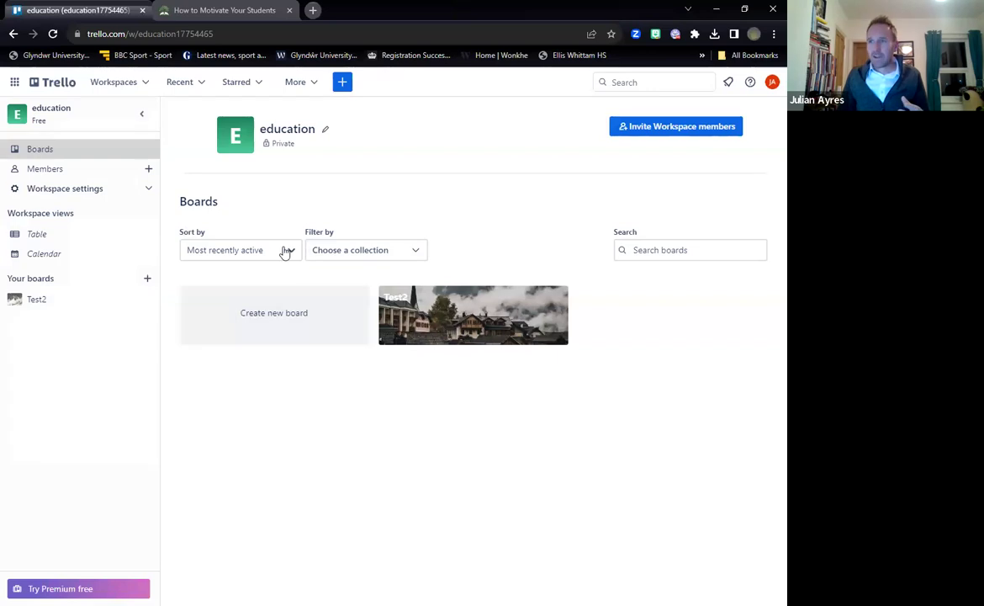
pyautogui.click(200, 86)
pyautogui.click(215, 145)
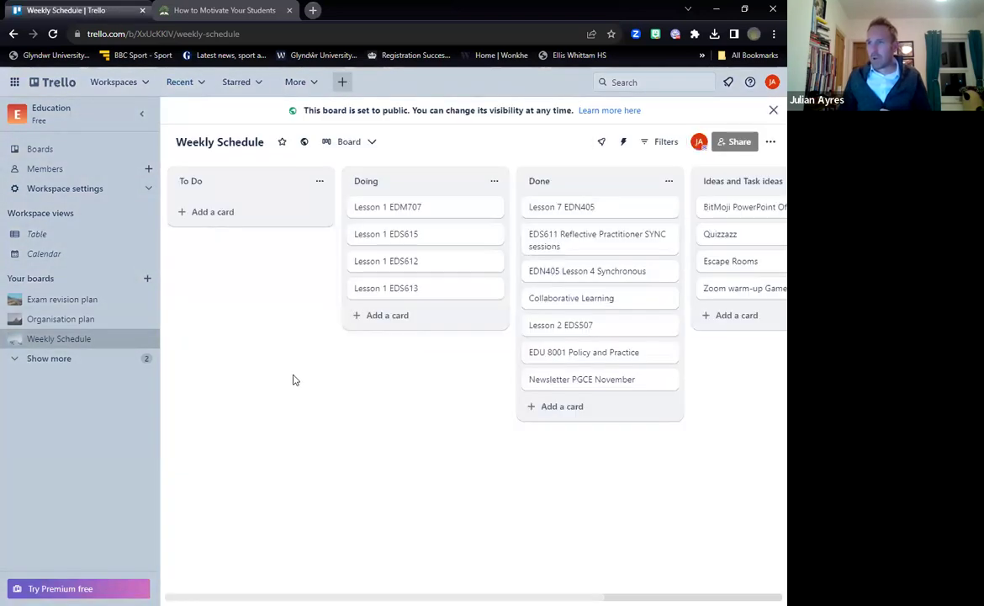